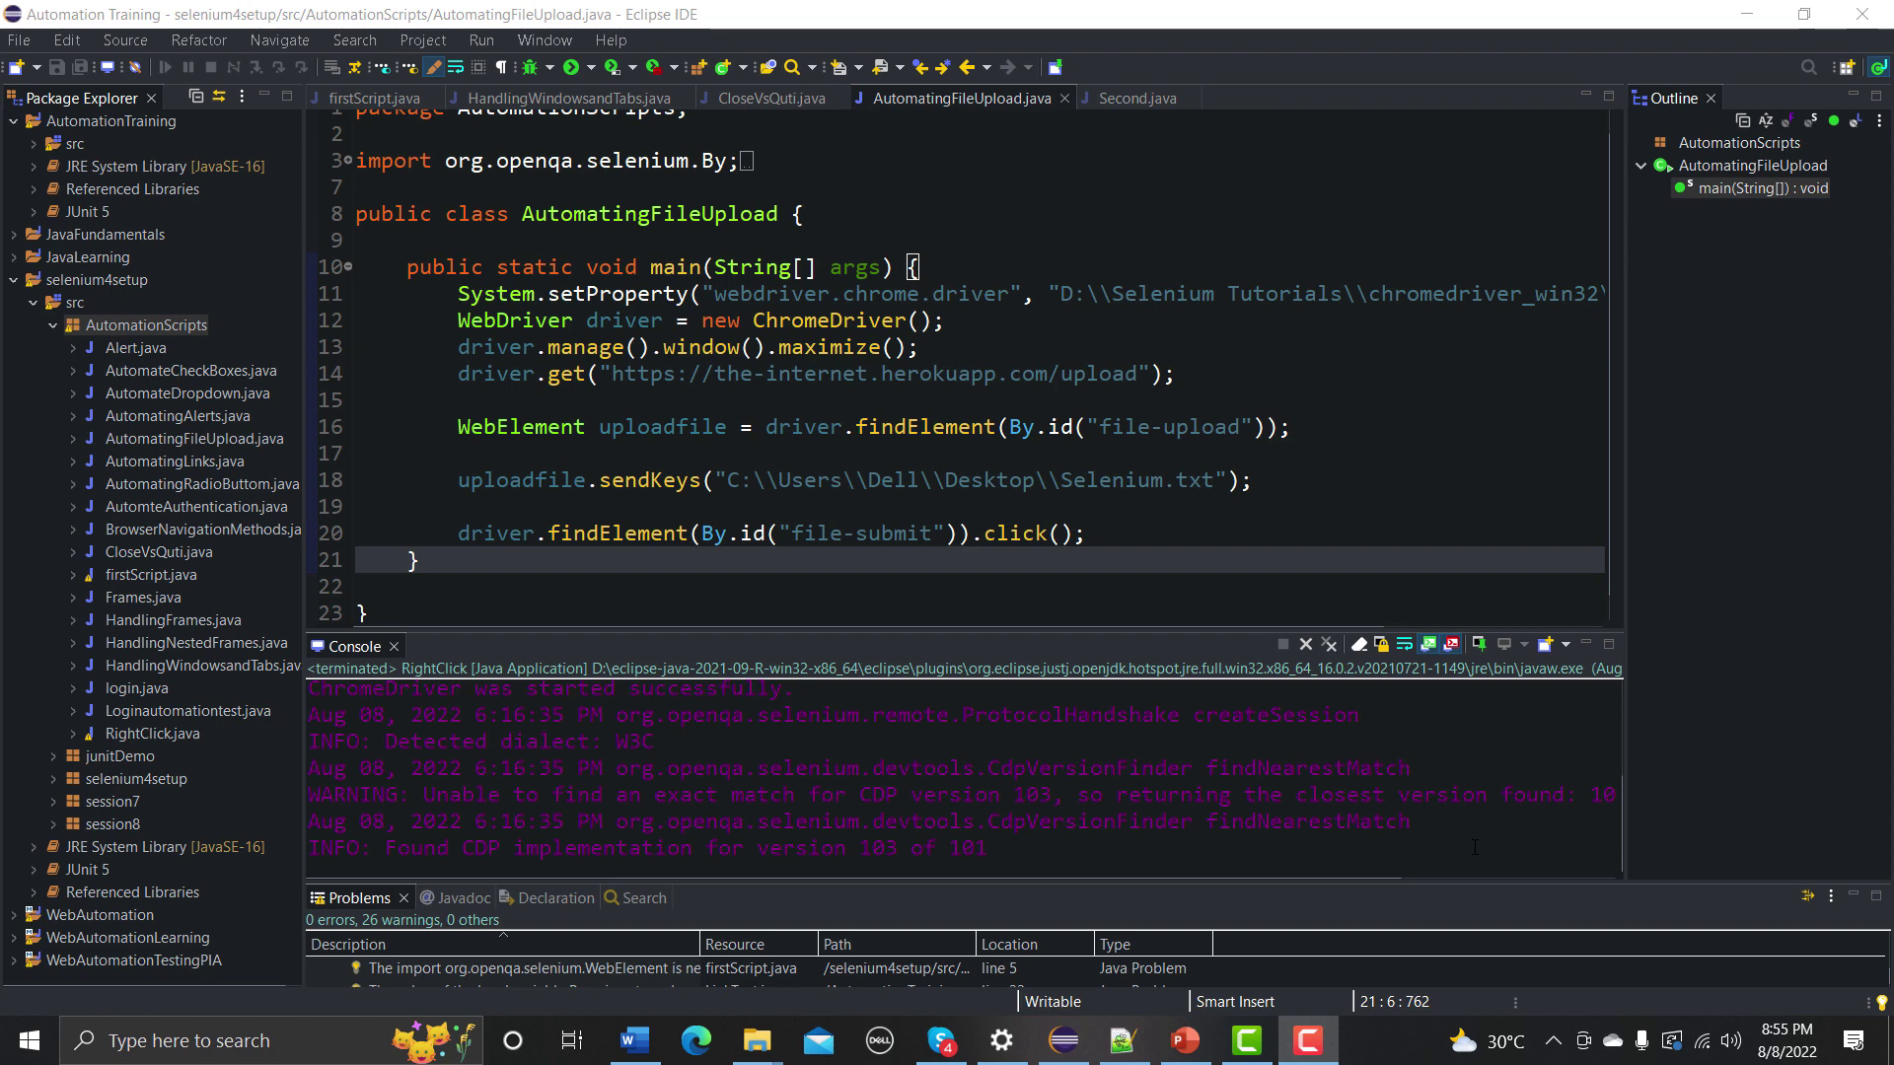
- Launch Google Chrome from the taskbar search and load the Google homepage
left_click(180, 1042)
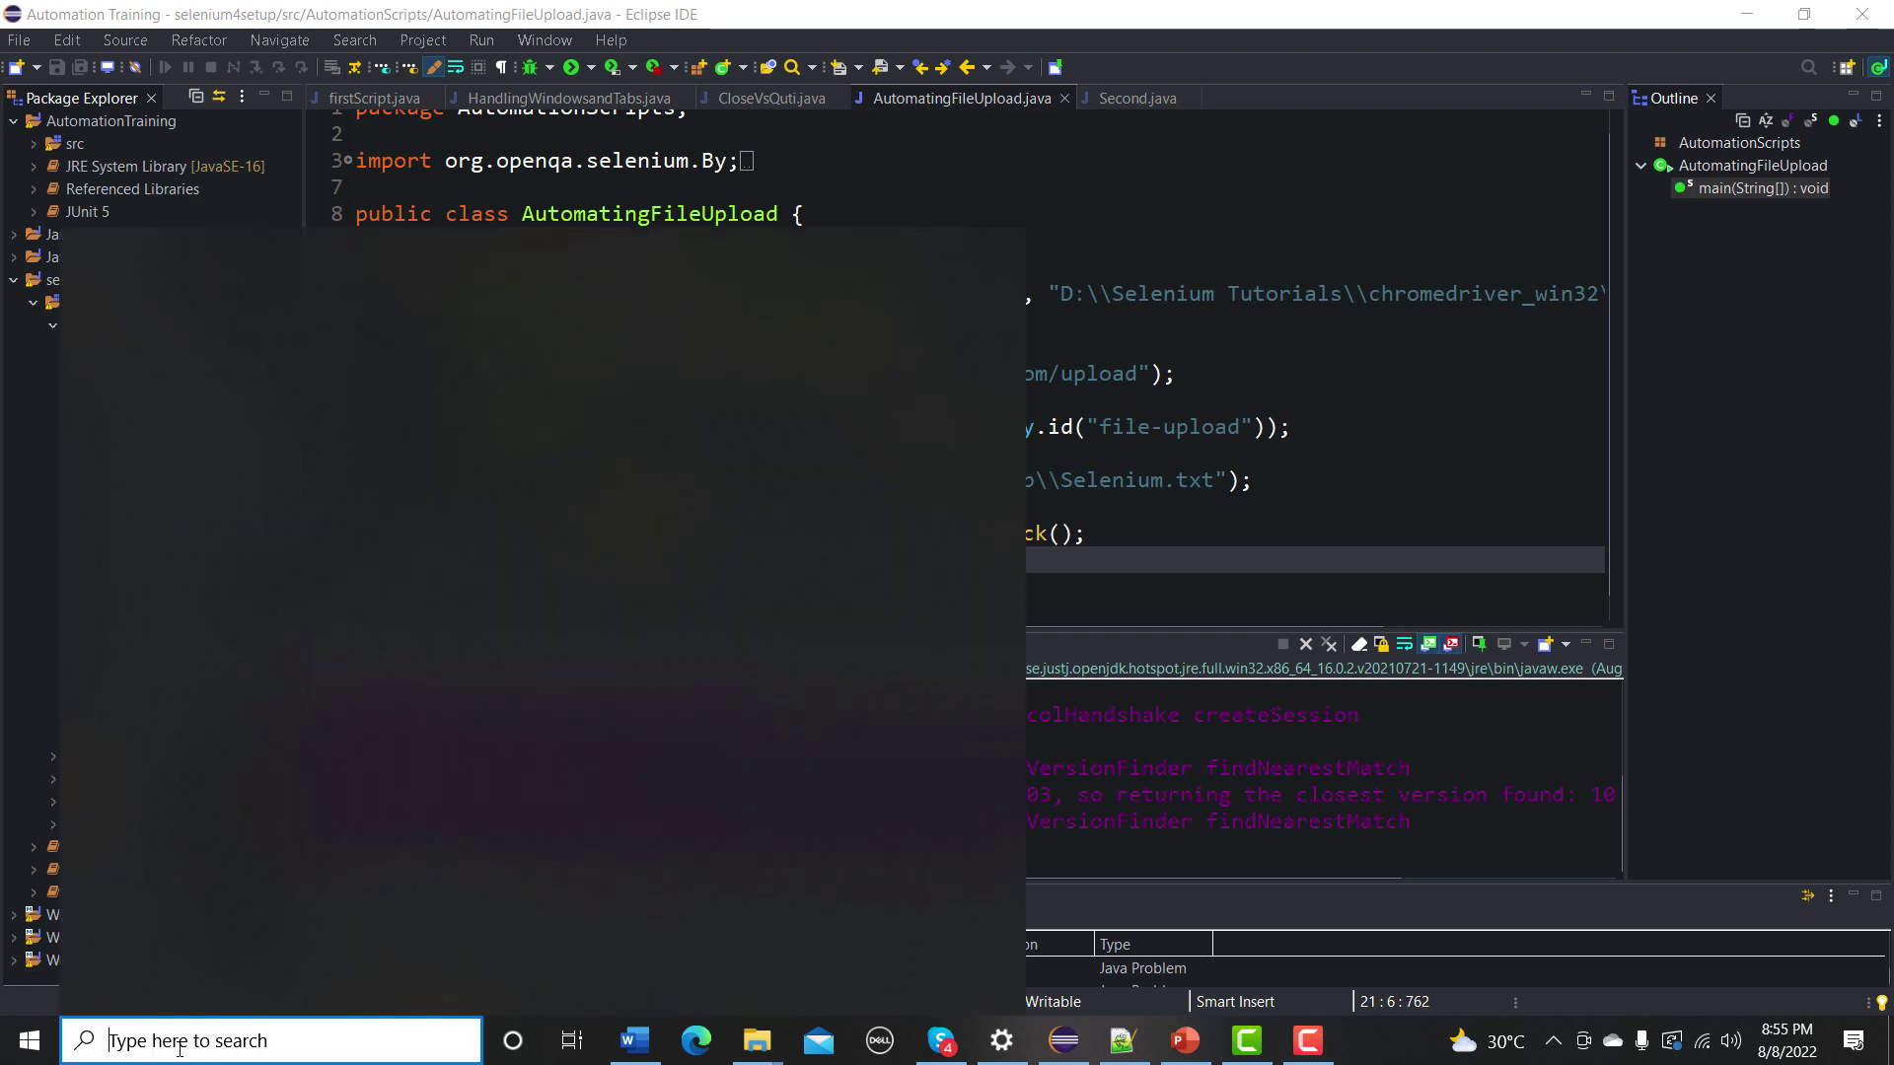
type("chr4")
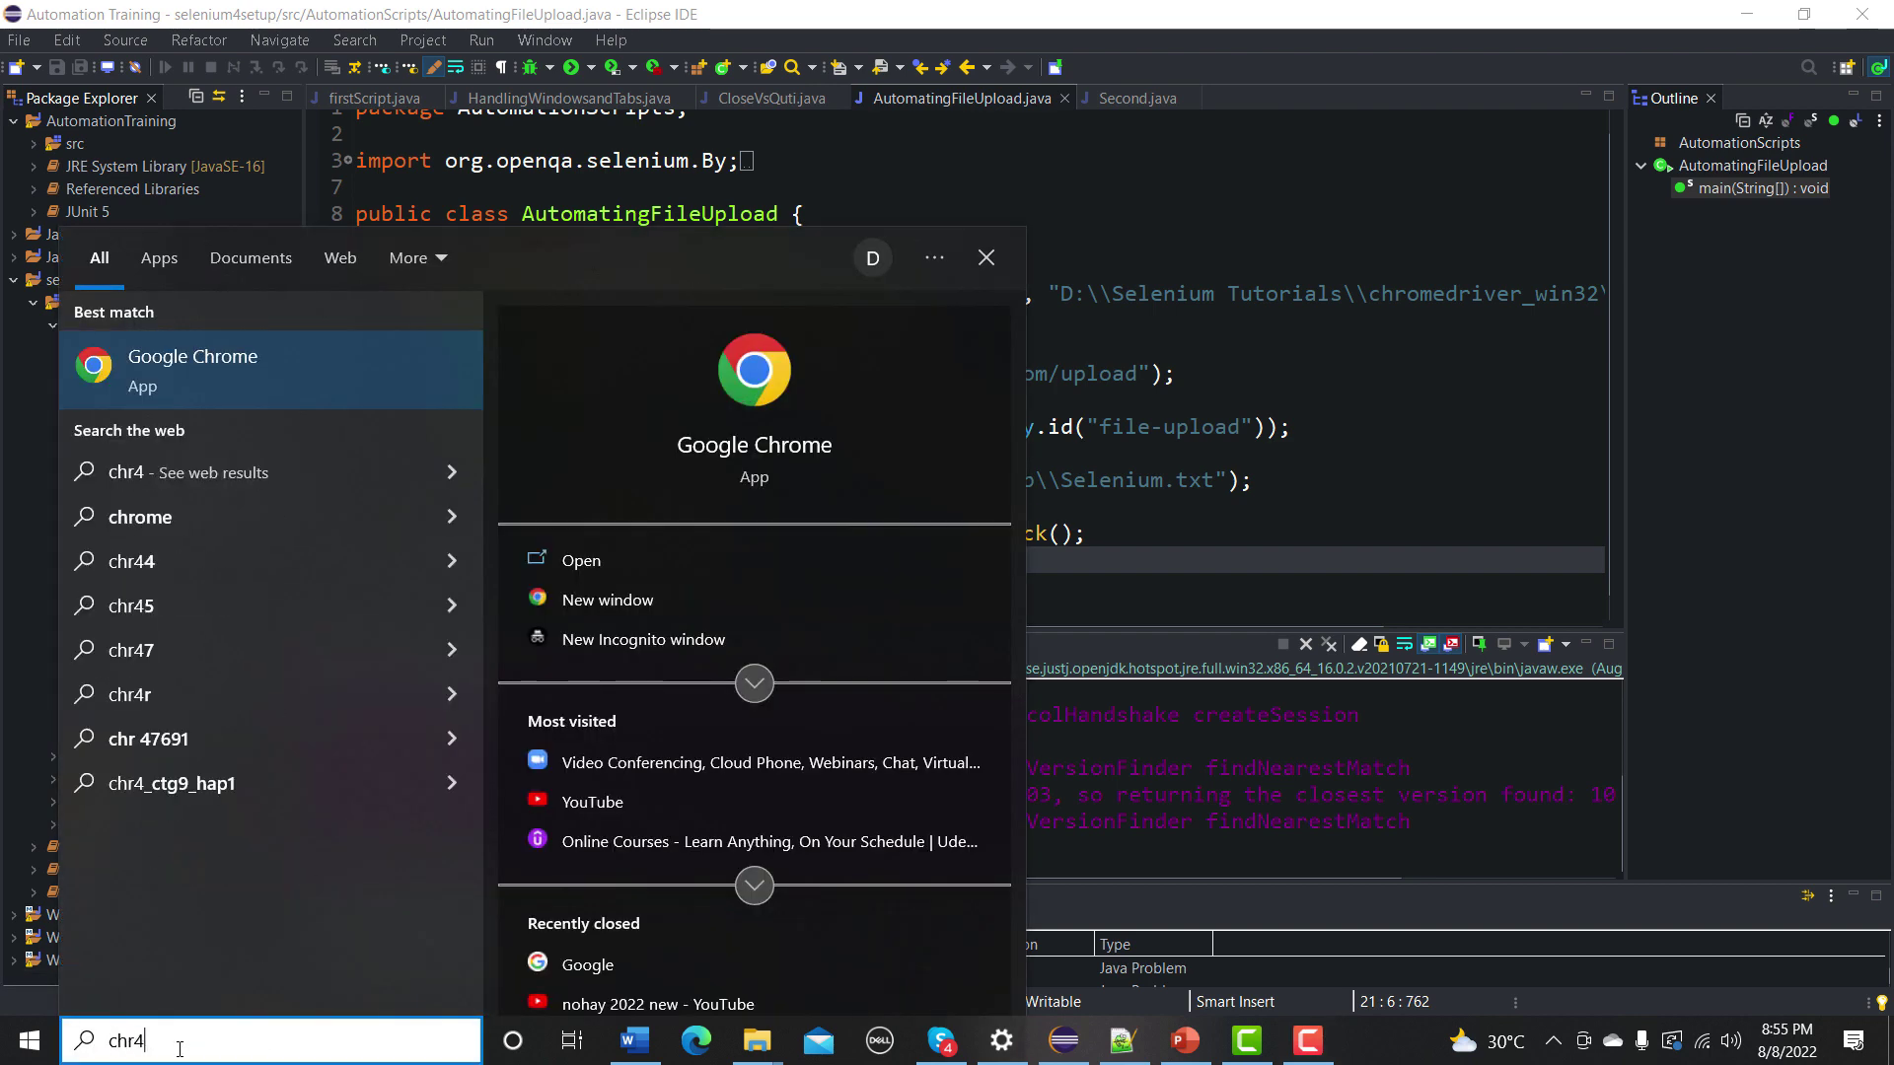
key("Return")
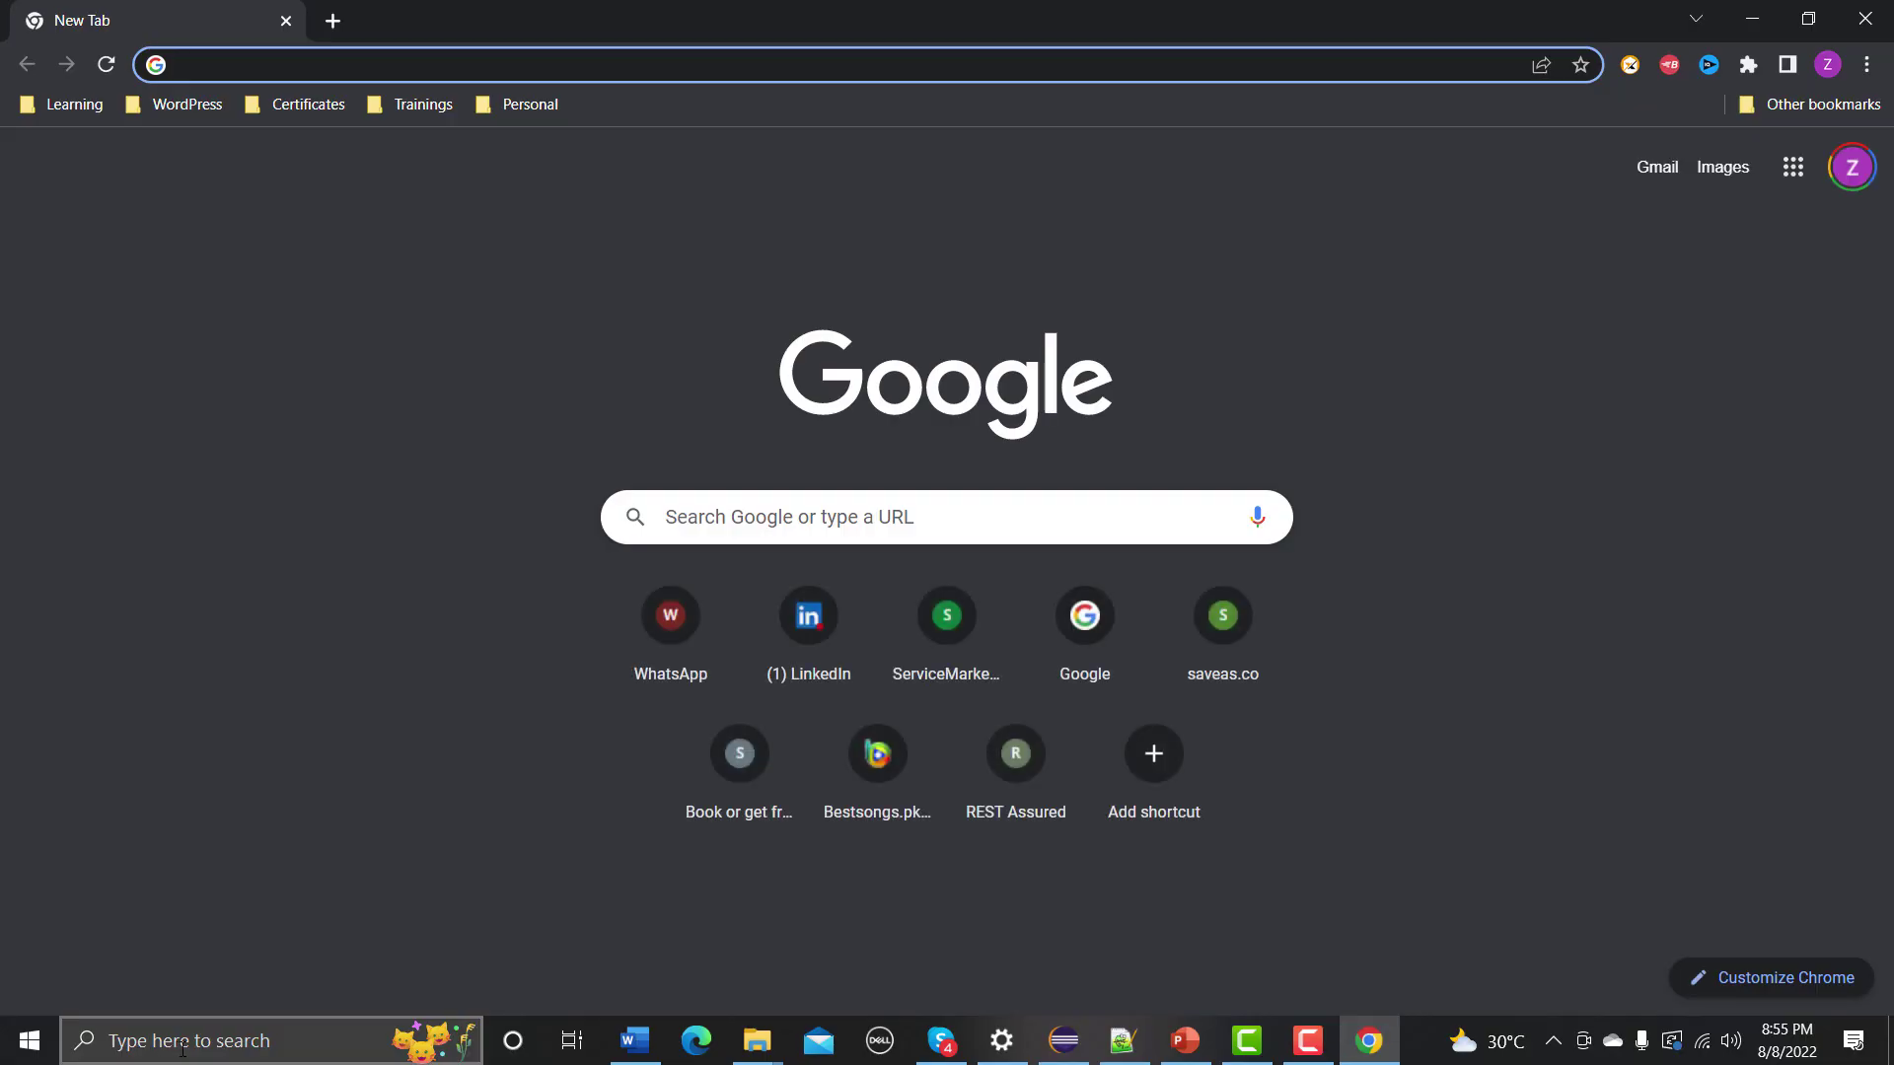
type("go")
key("Return")
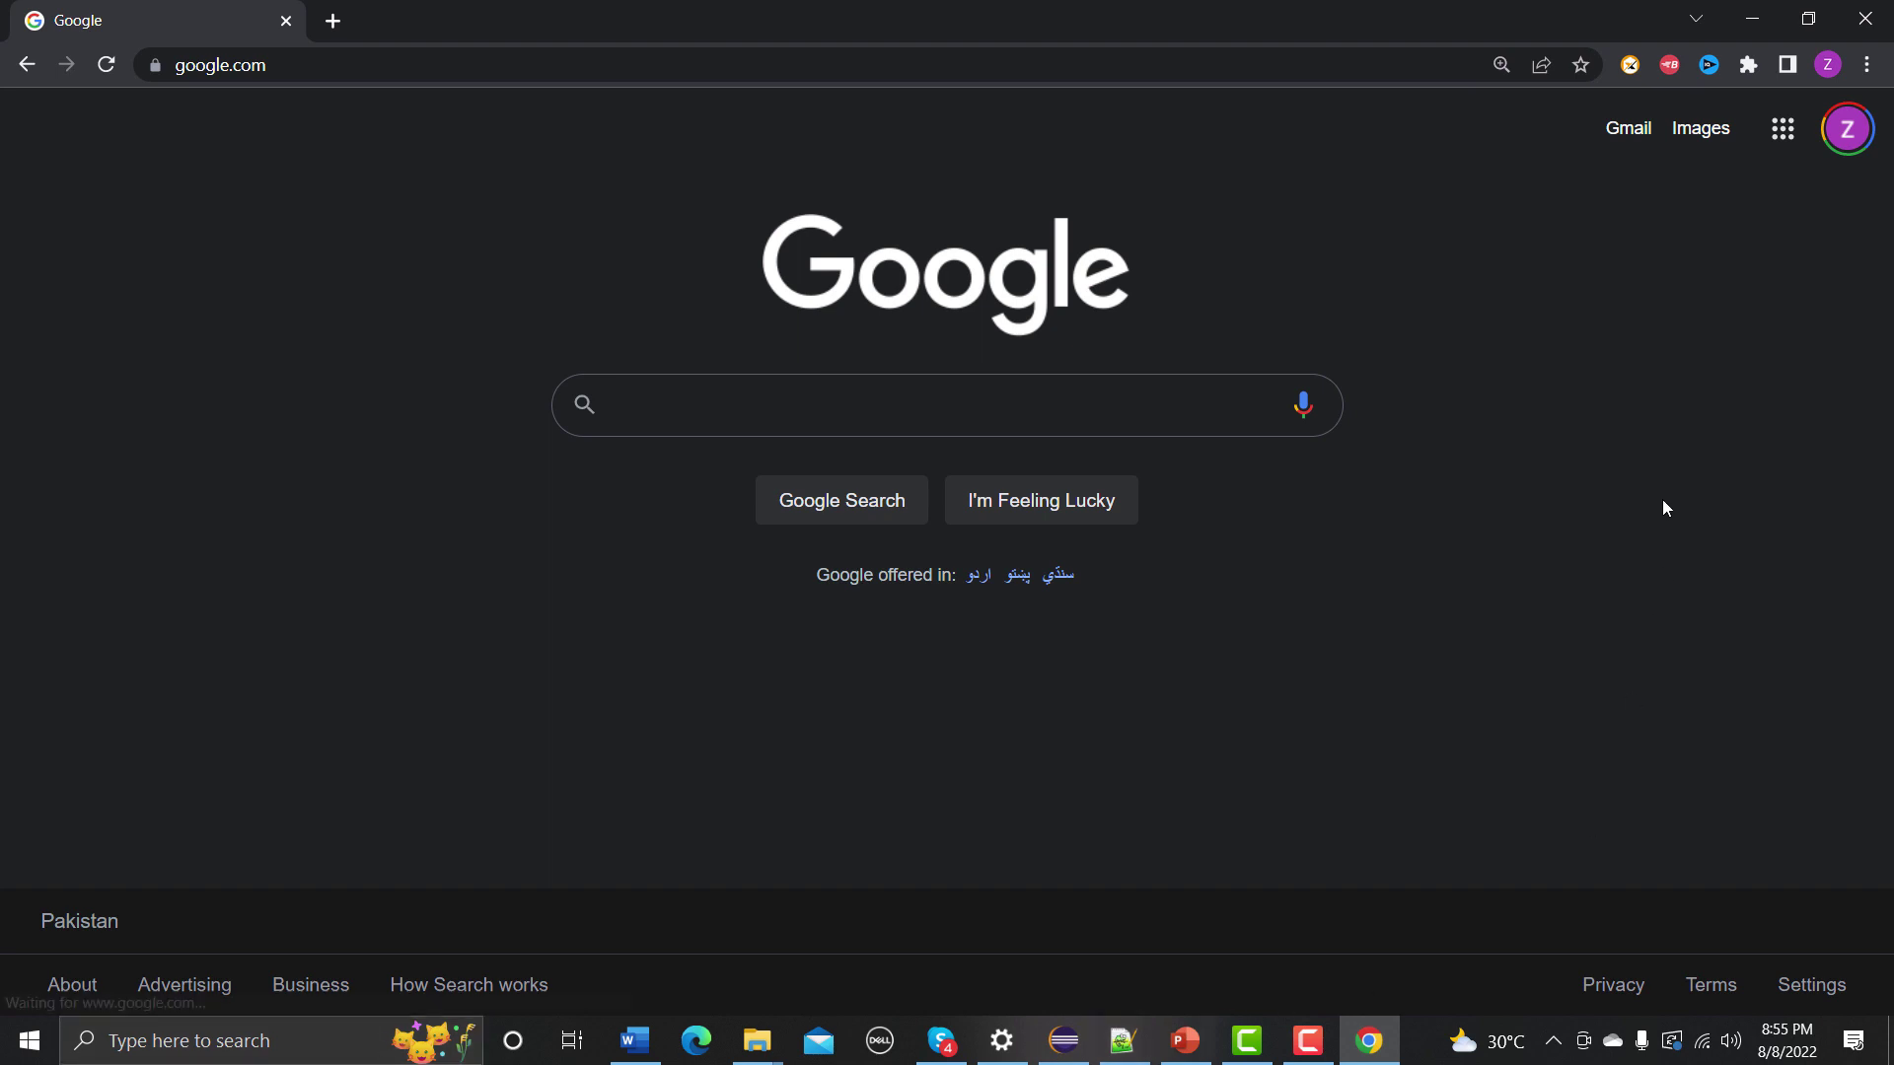
- Bring up the Images link's context menu, dismiss it, and return to Eclipse
right_click(1699, 141)
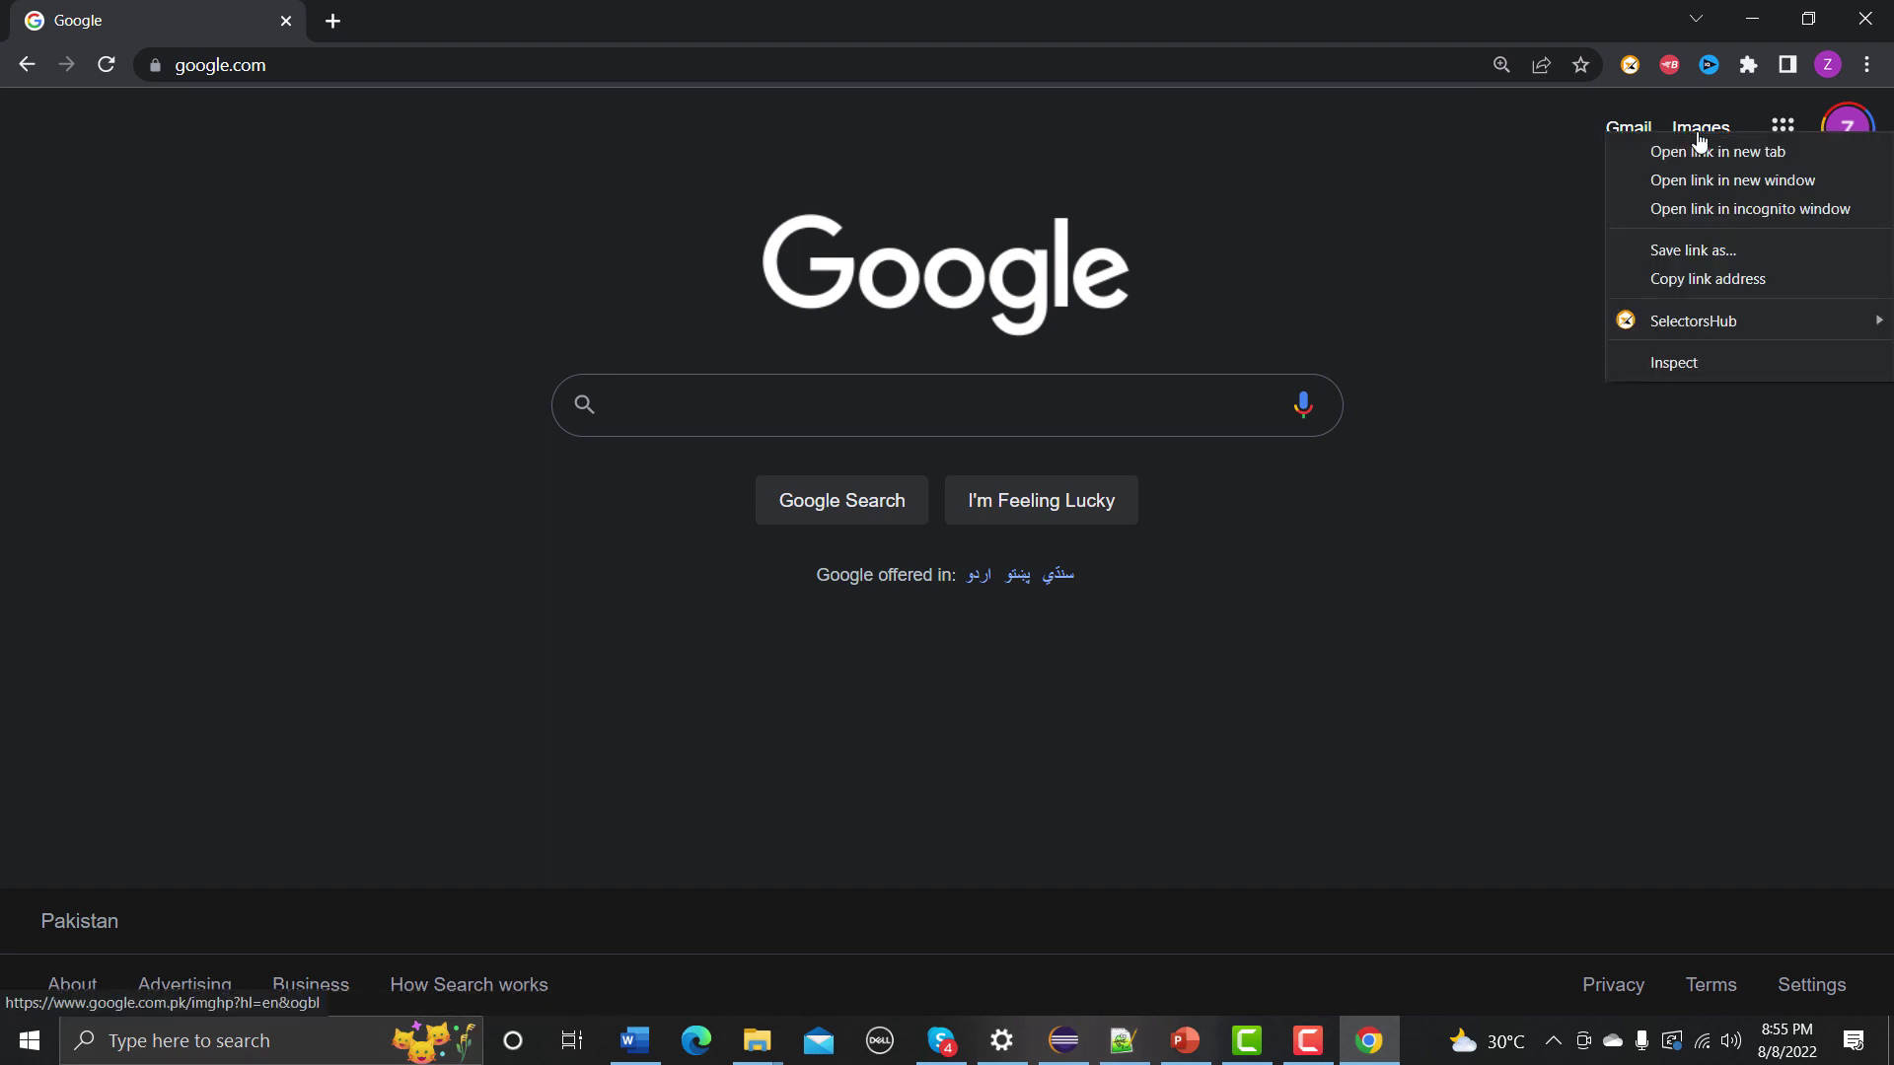
left_click(1519, 242)
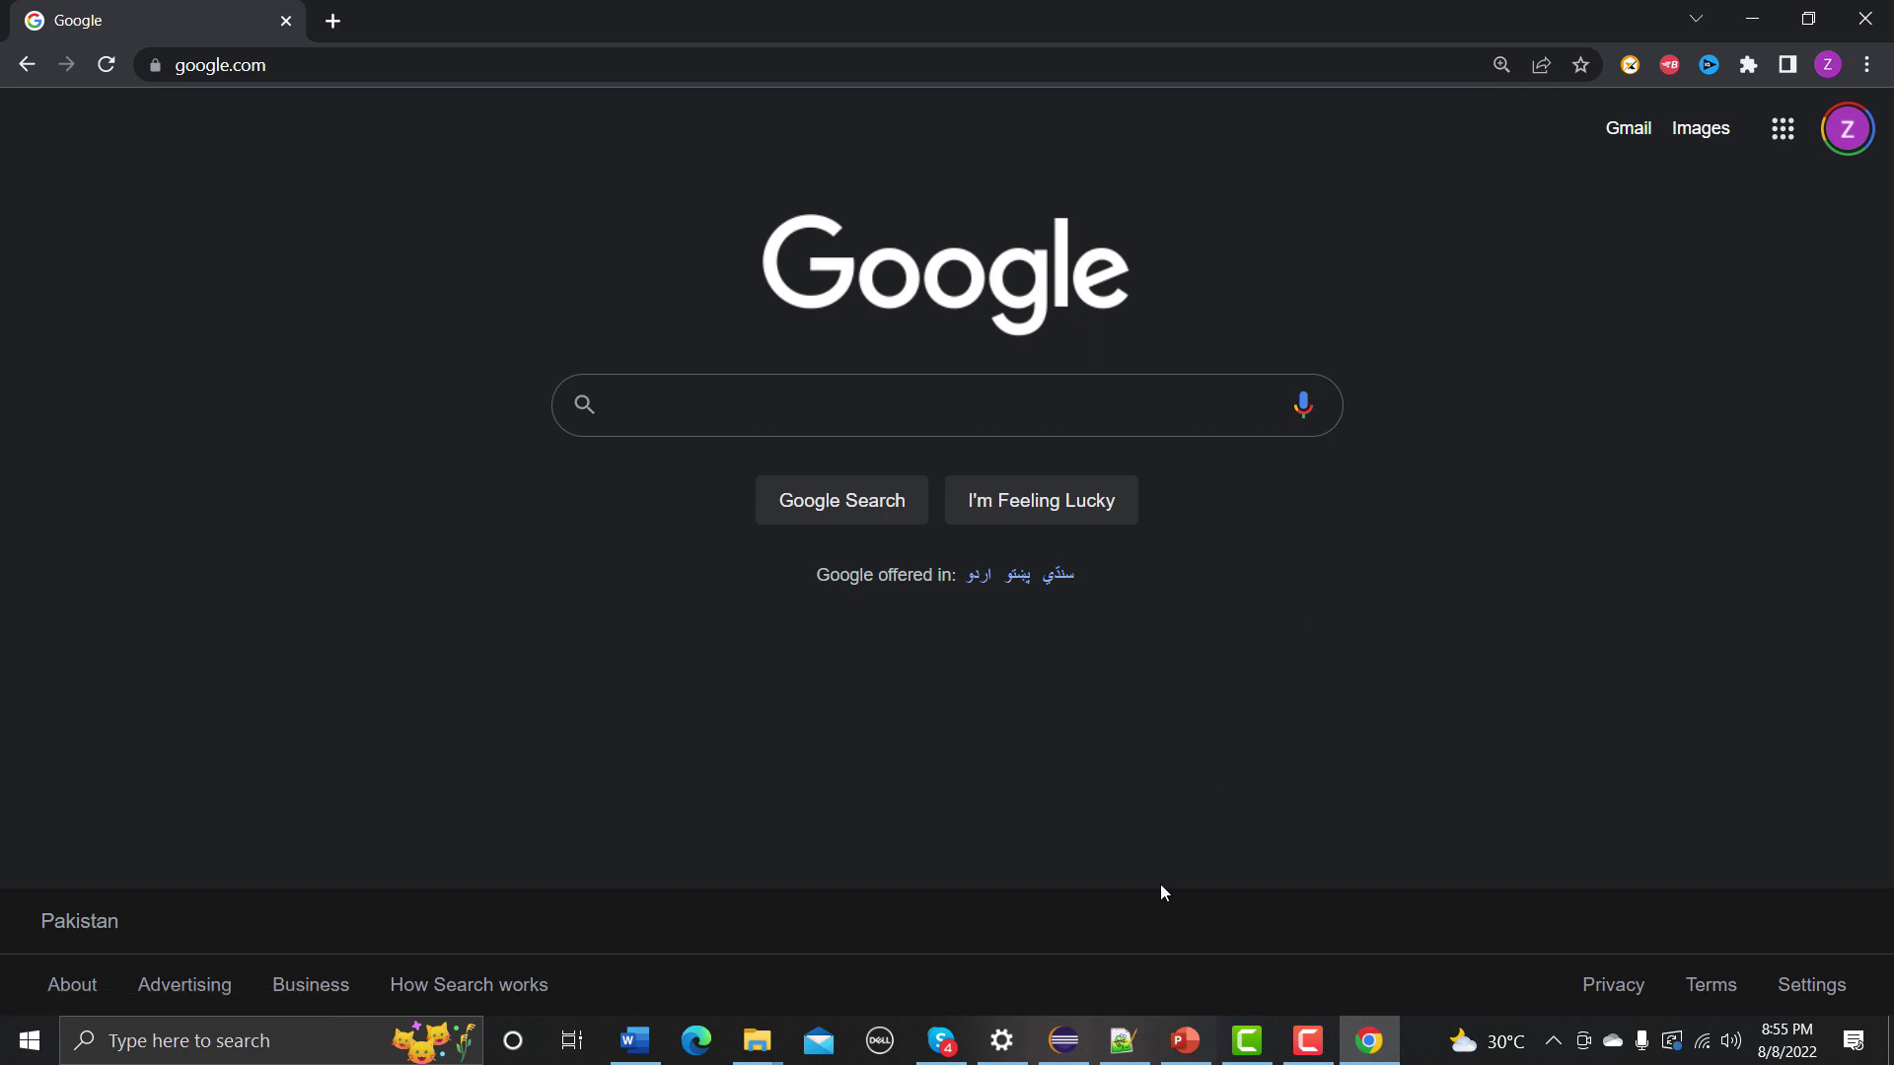
left_click(1062, 1040)
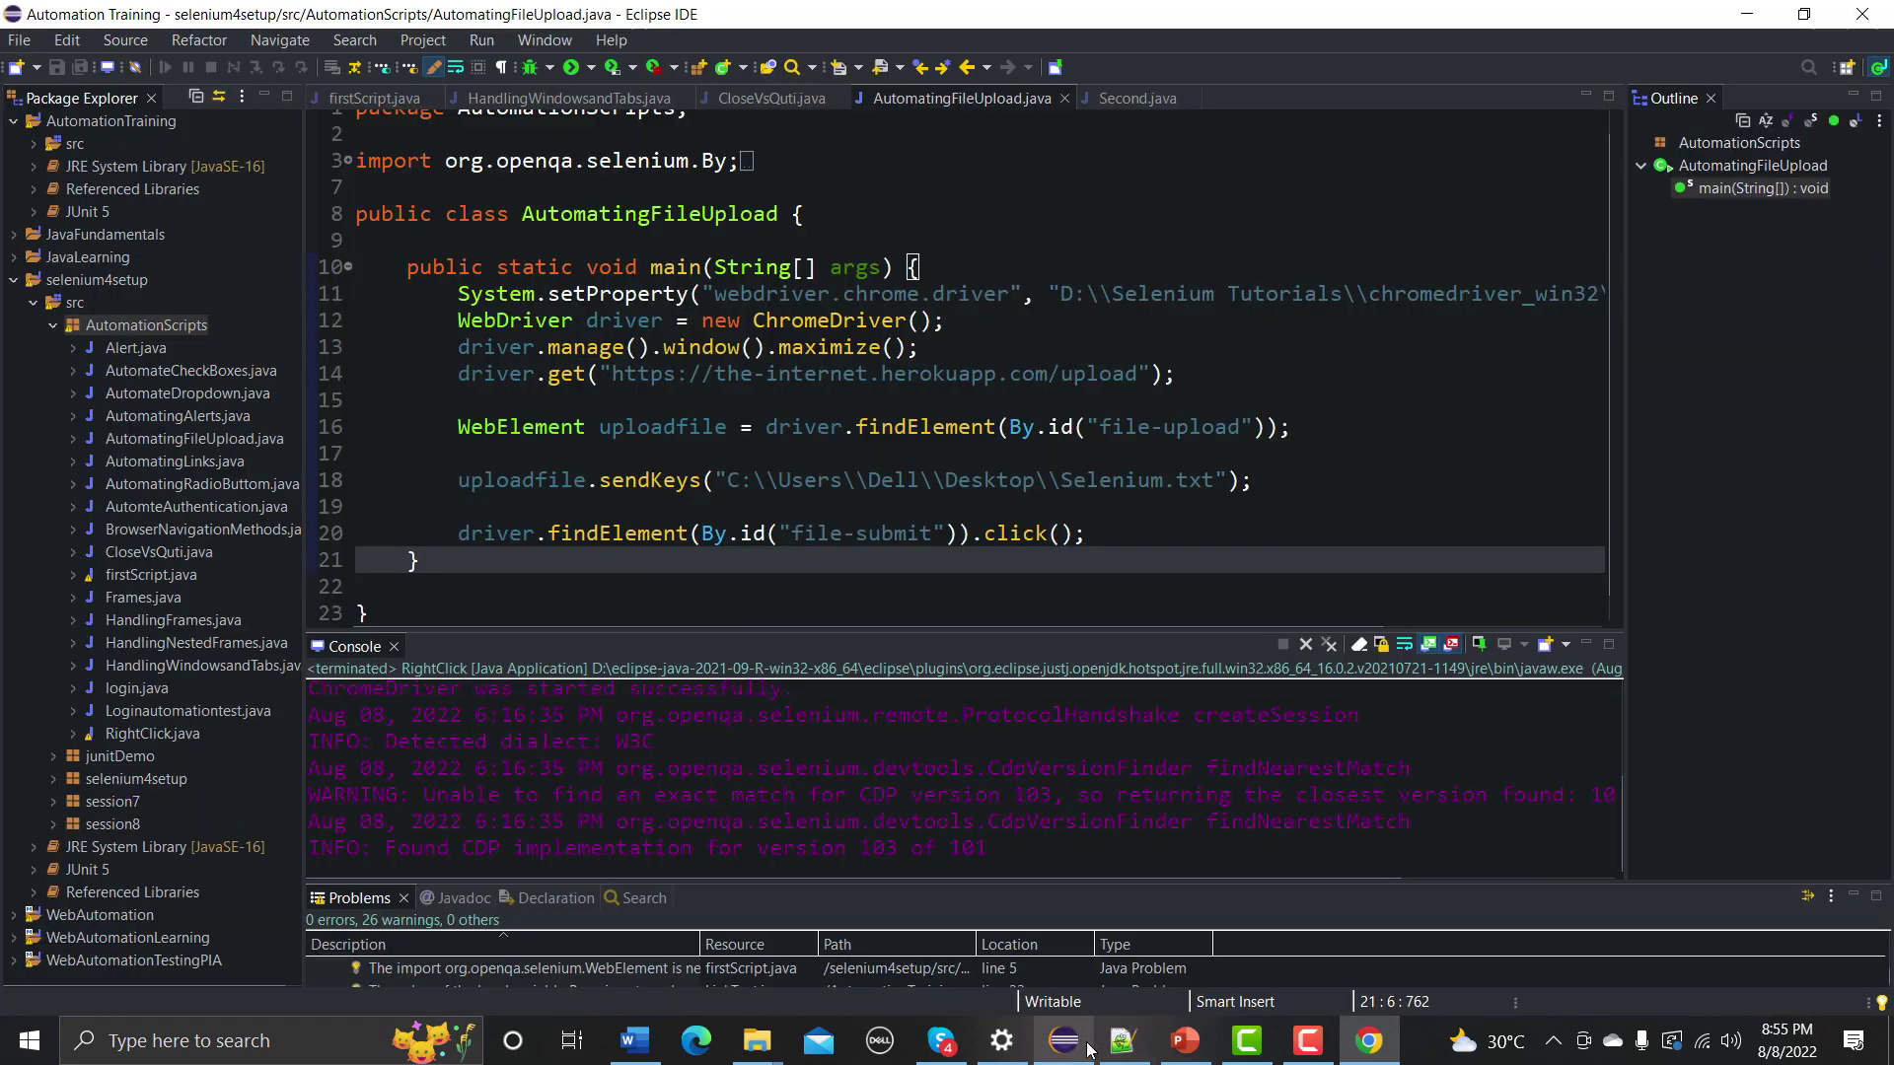
- Create class AutomateRightClick in AutomationScripts with a public static void main stub
left_click(130, 322)
right_click(131, 325)
mouse_move(182, 340)
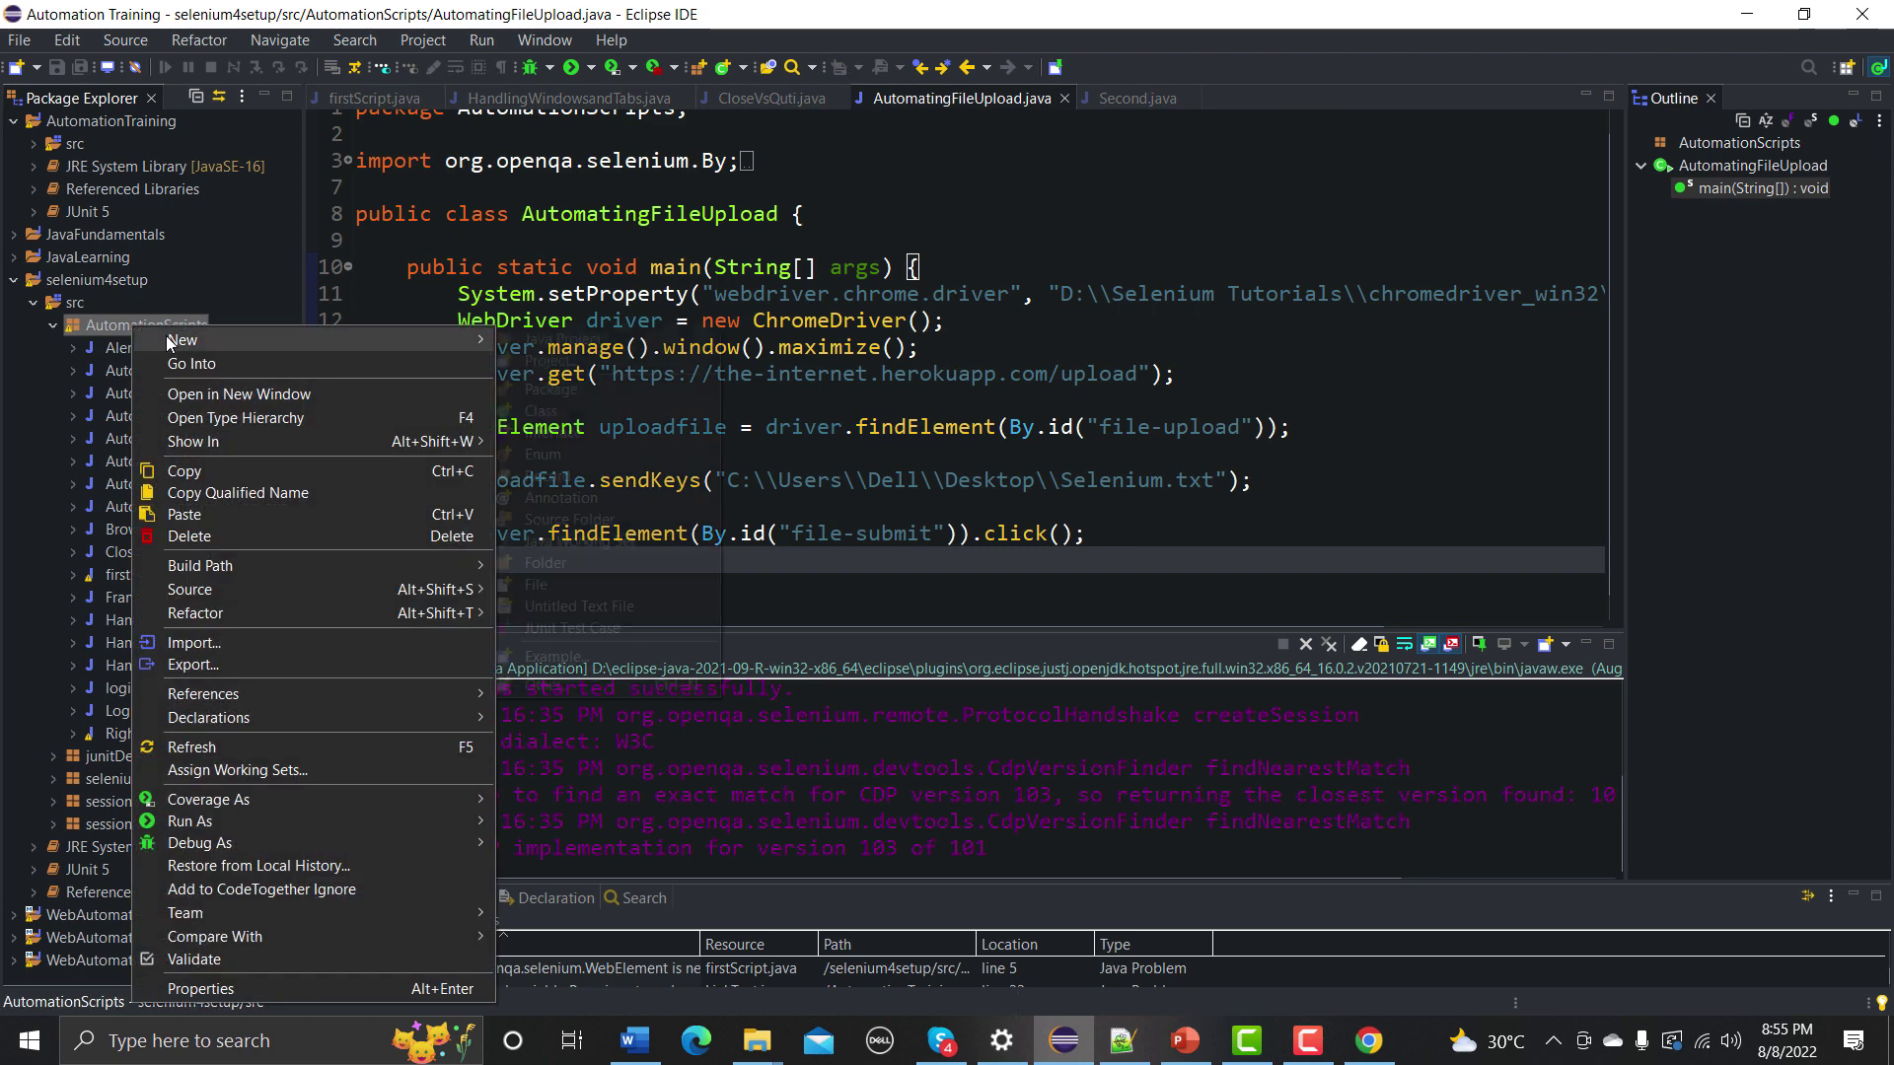
left_click(571, 408)
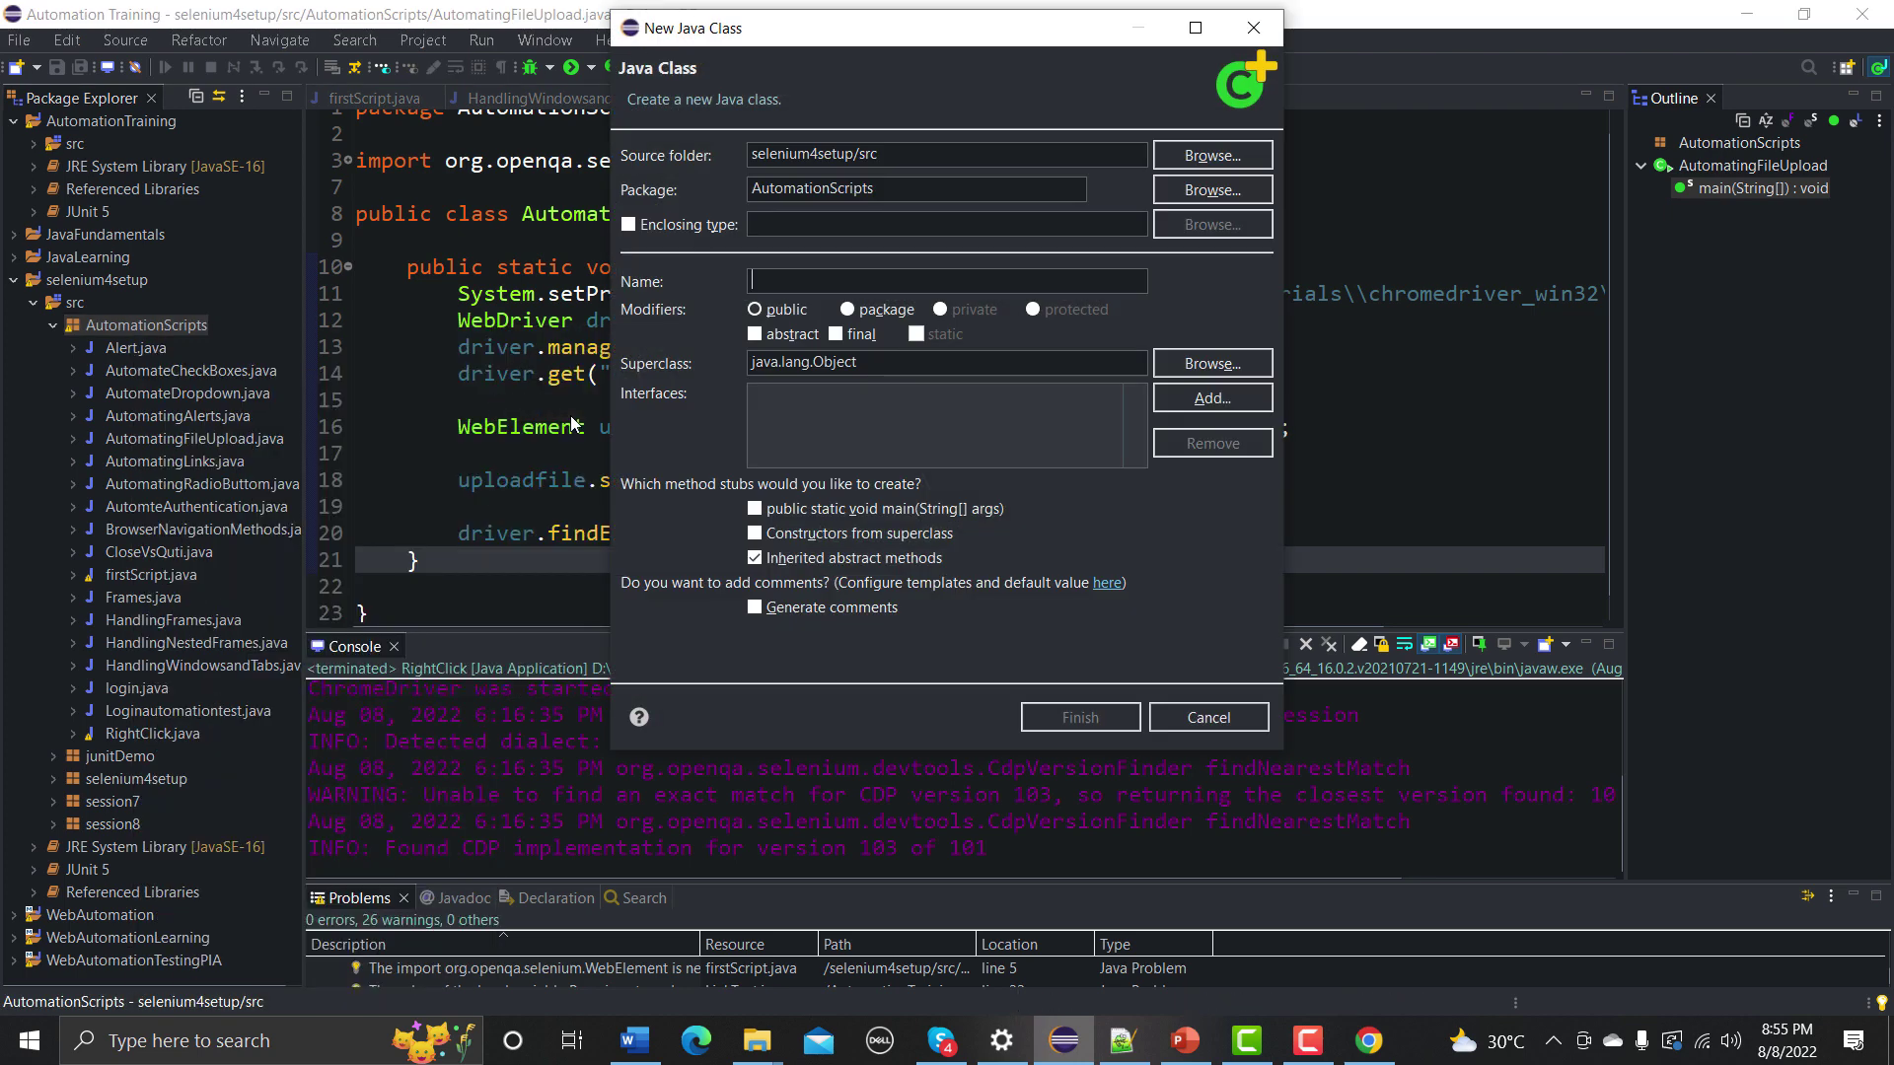
type("Automate")
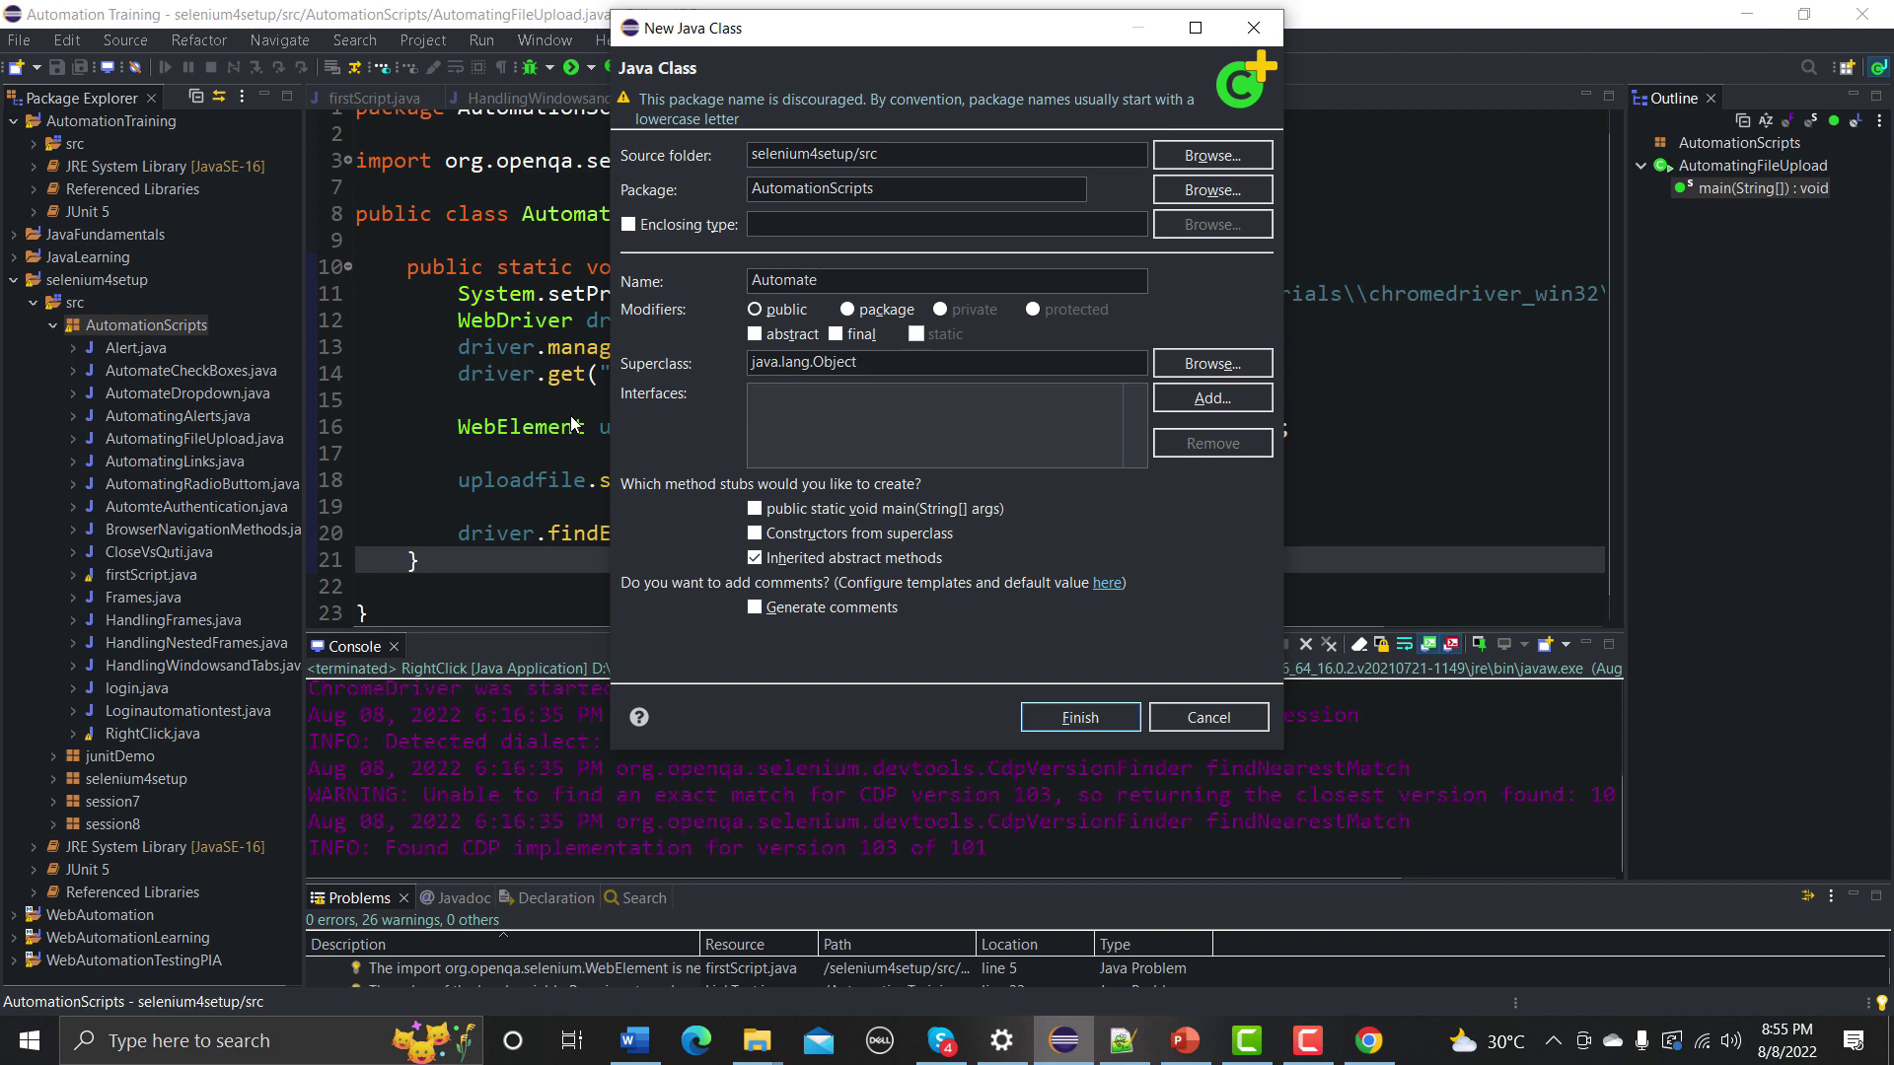
type("RightClick")
left_click(821, 509)
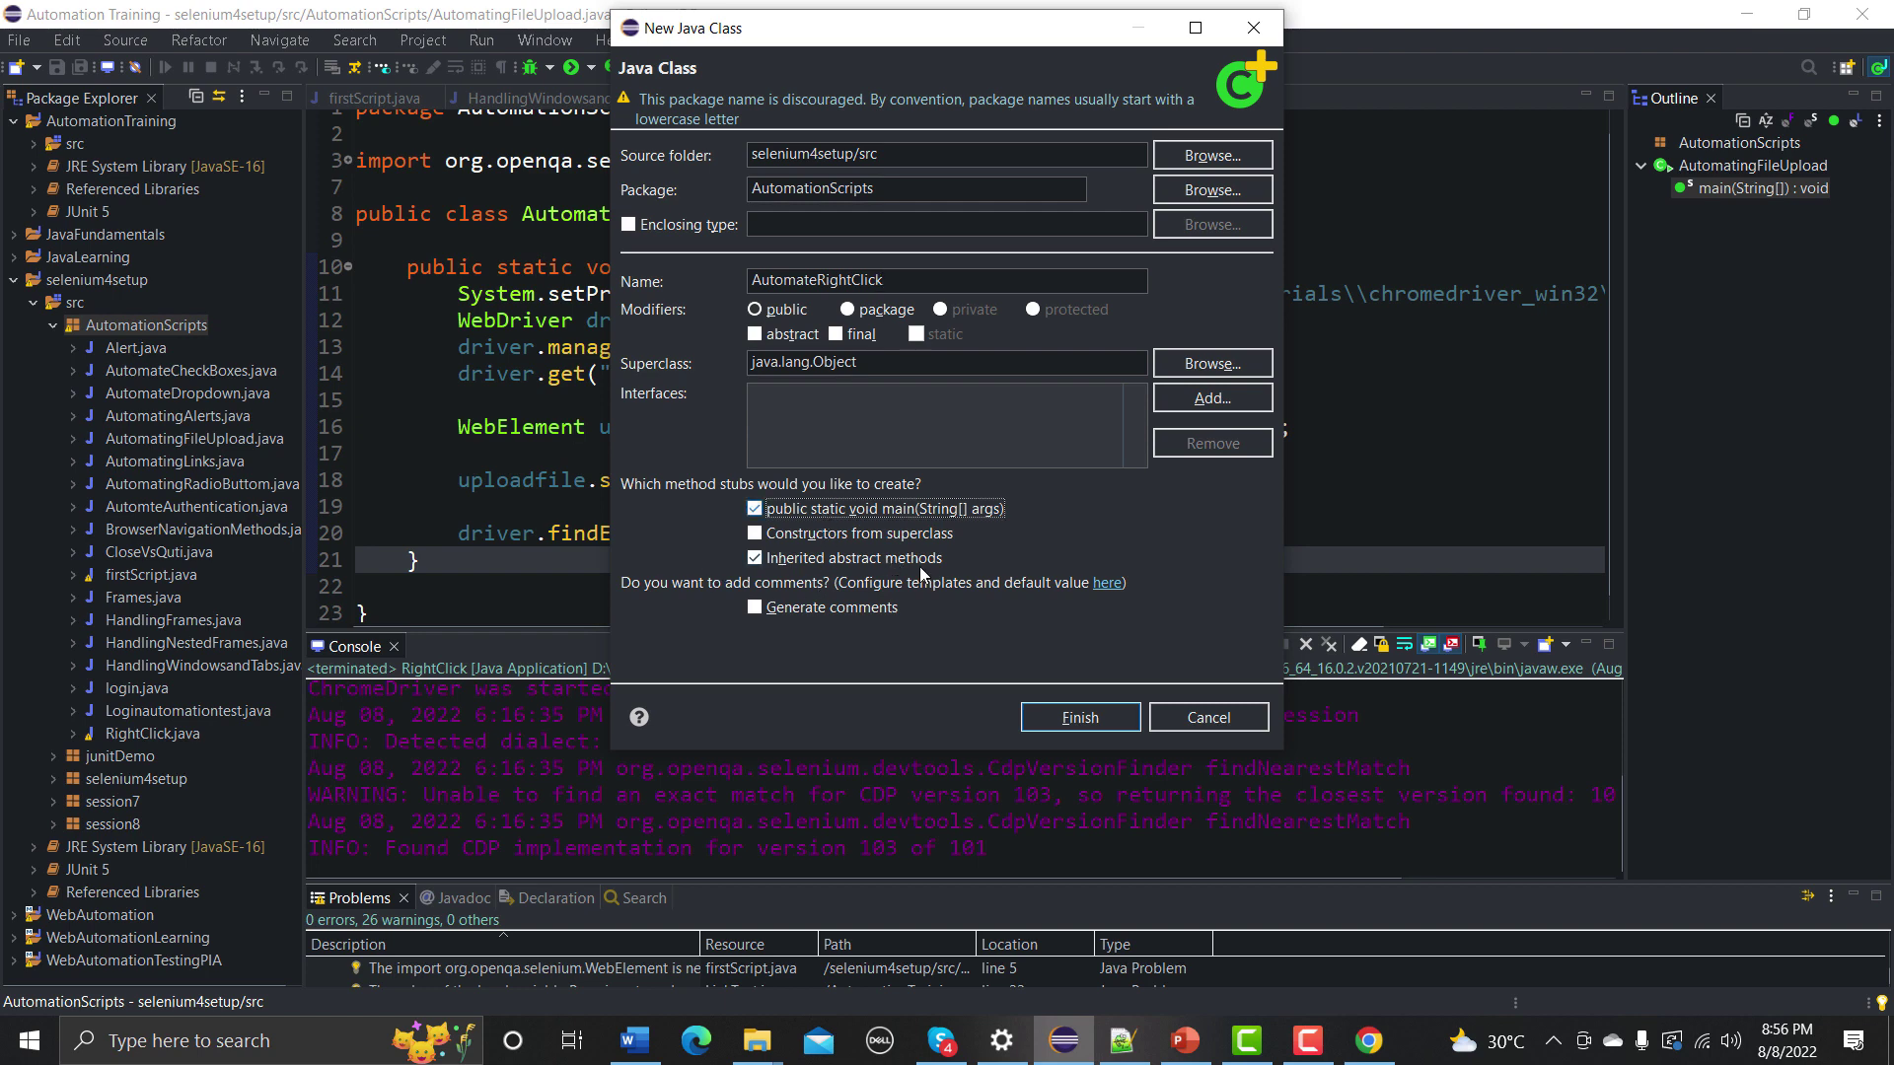
left_click(1078, 720)
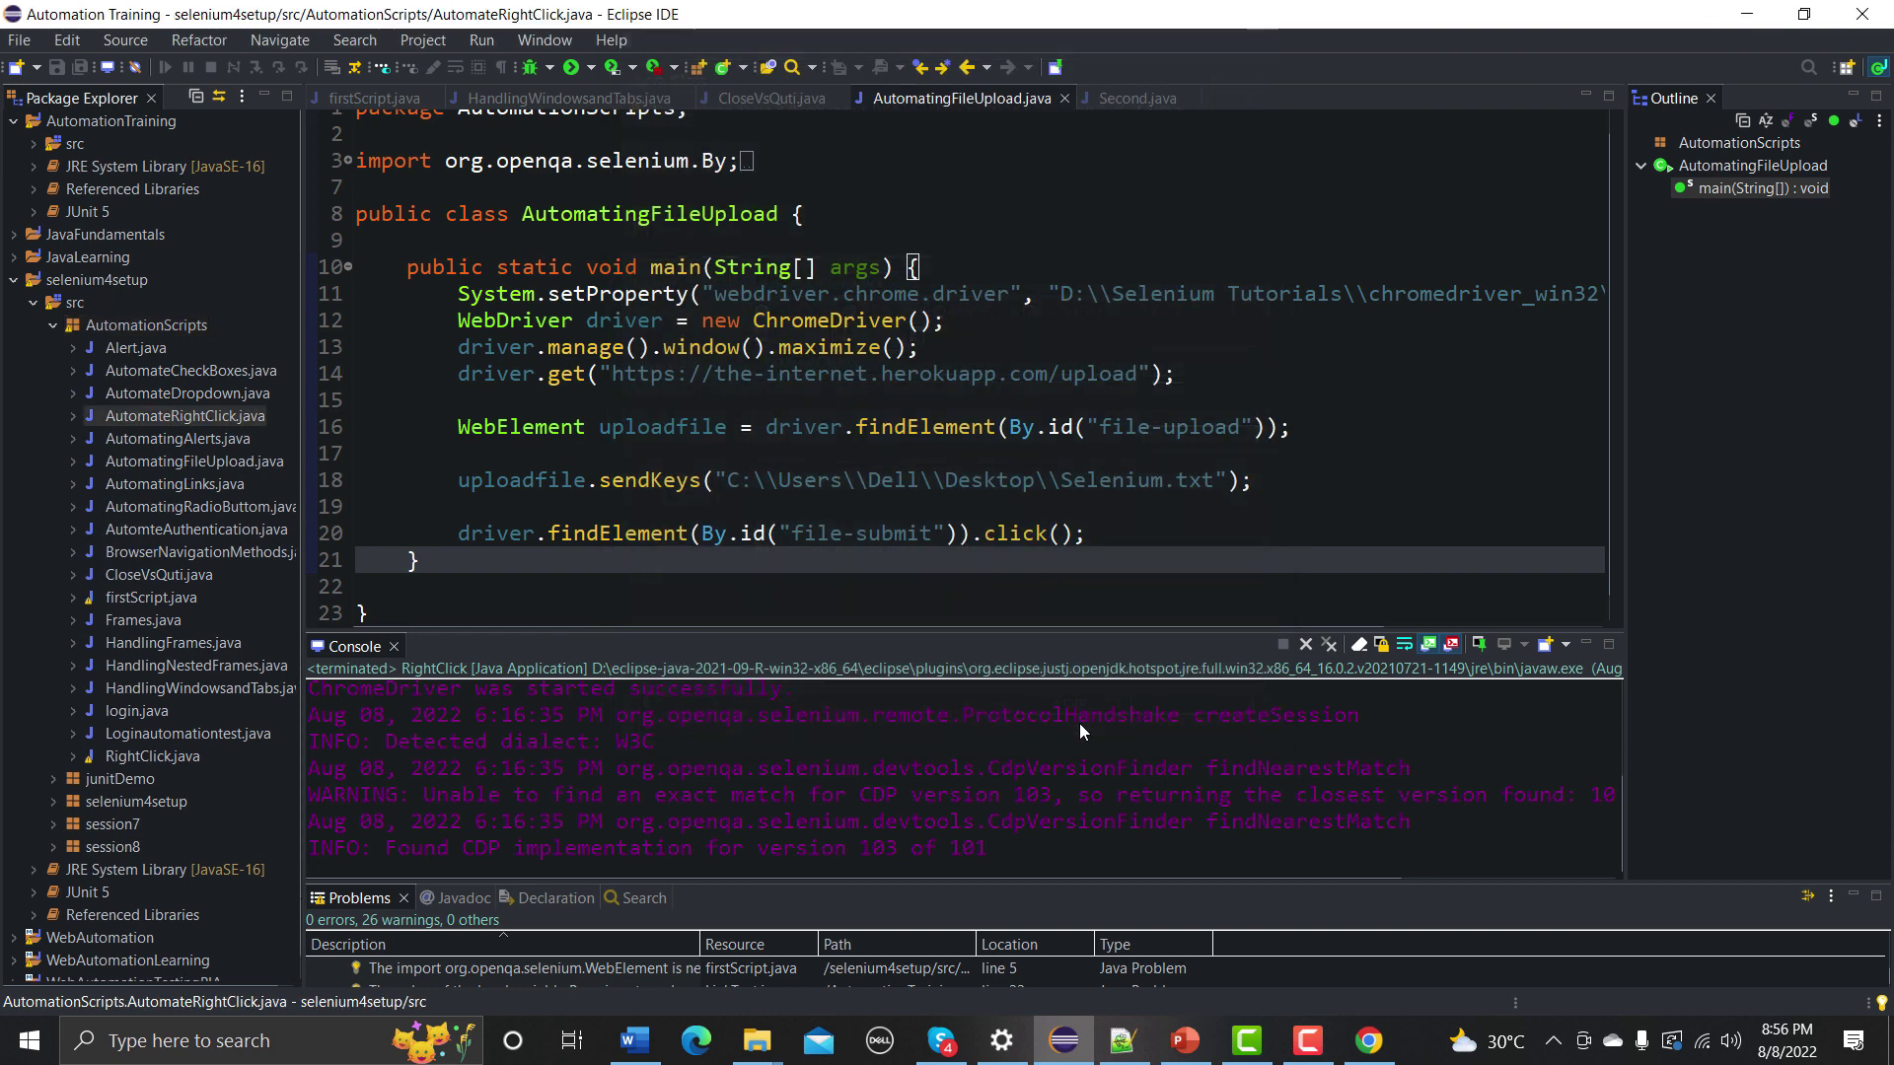
- Copy the ChromeDriver setup lines from AutomatingFileUpload over the TODO comment in main
left_click(955, 100)
left_click_drag(458, 293, 1219, 366)
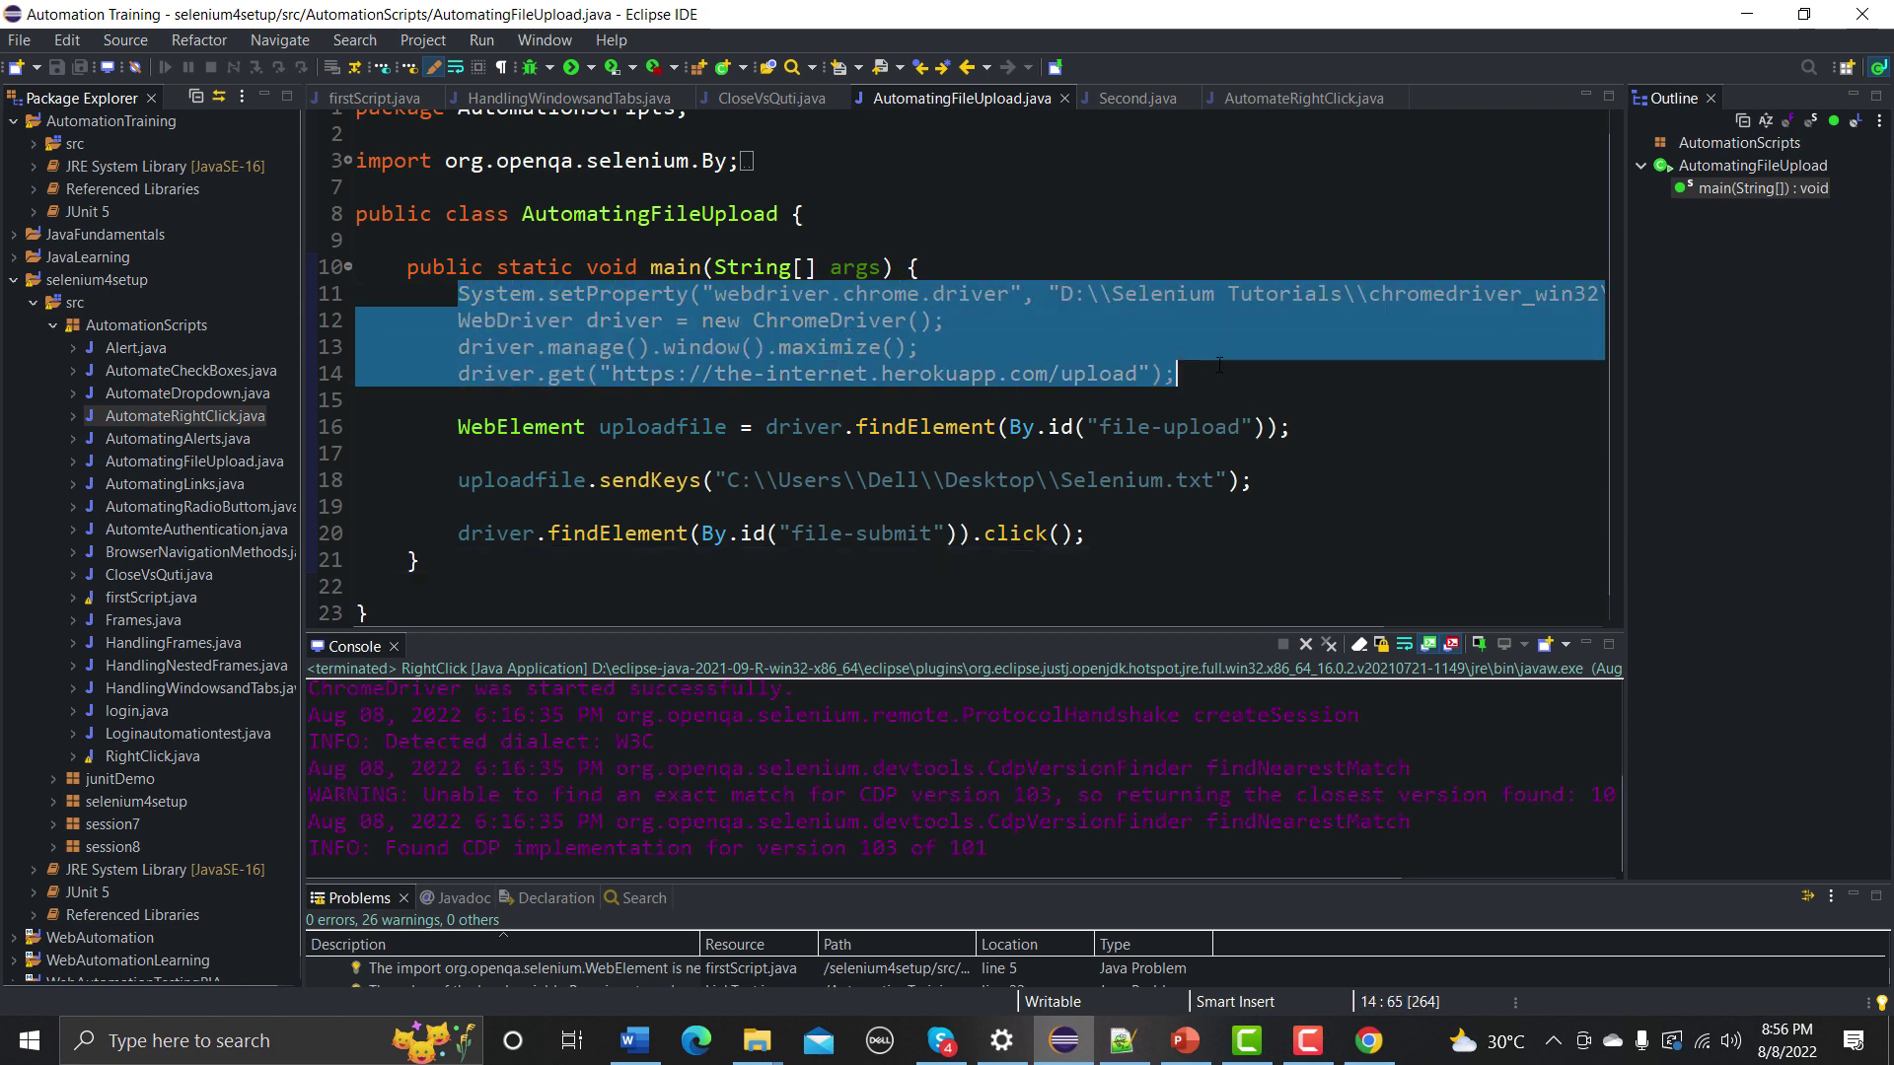
left_click(1281, 101)
left_click(474, 256)
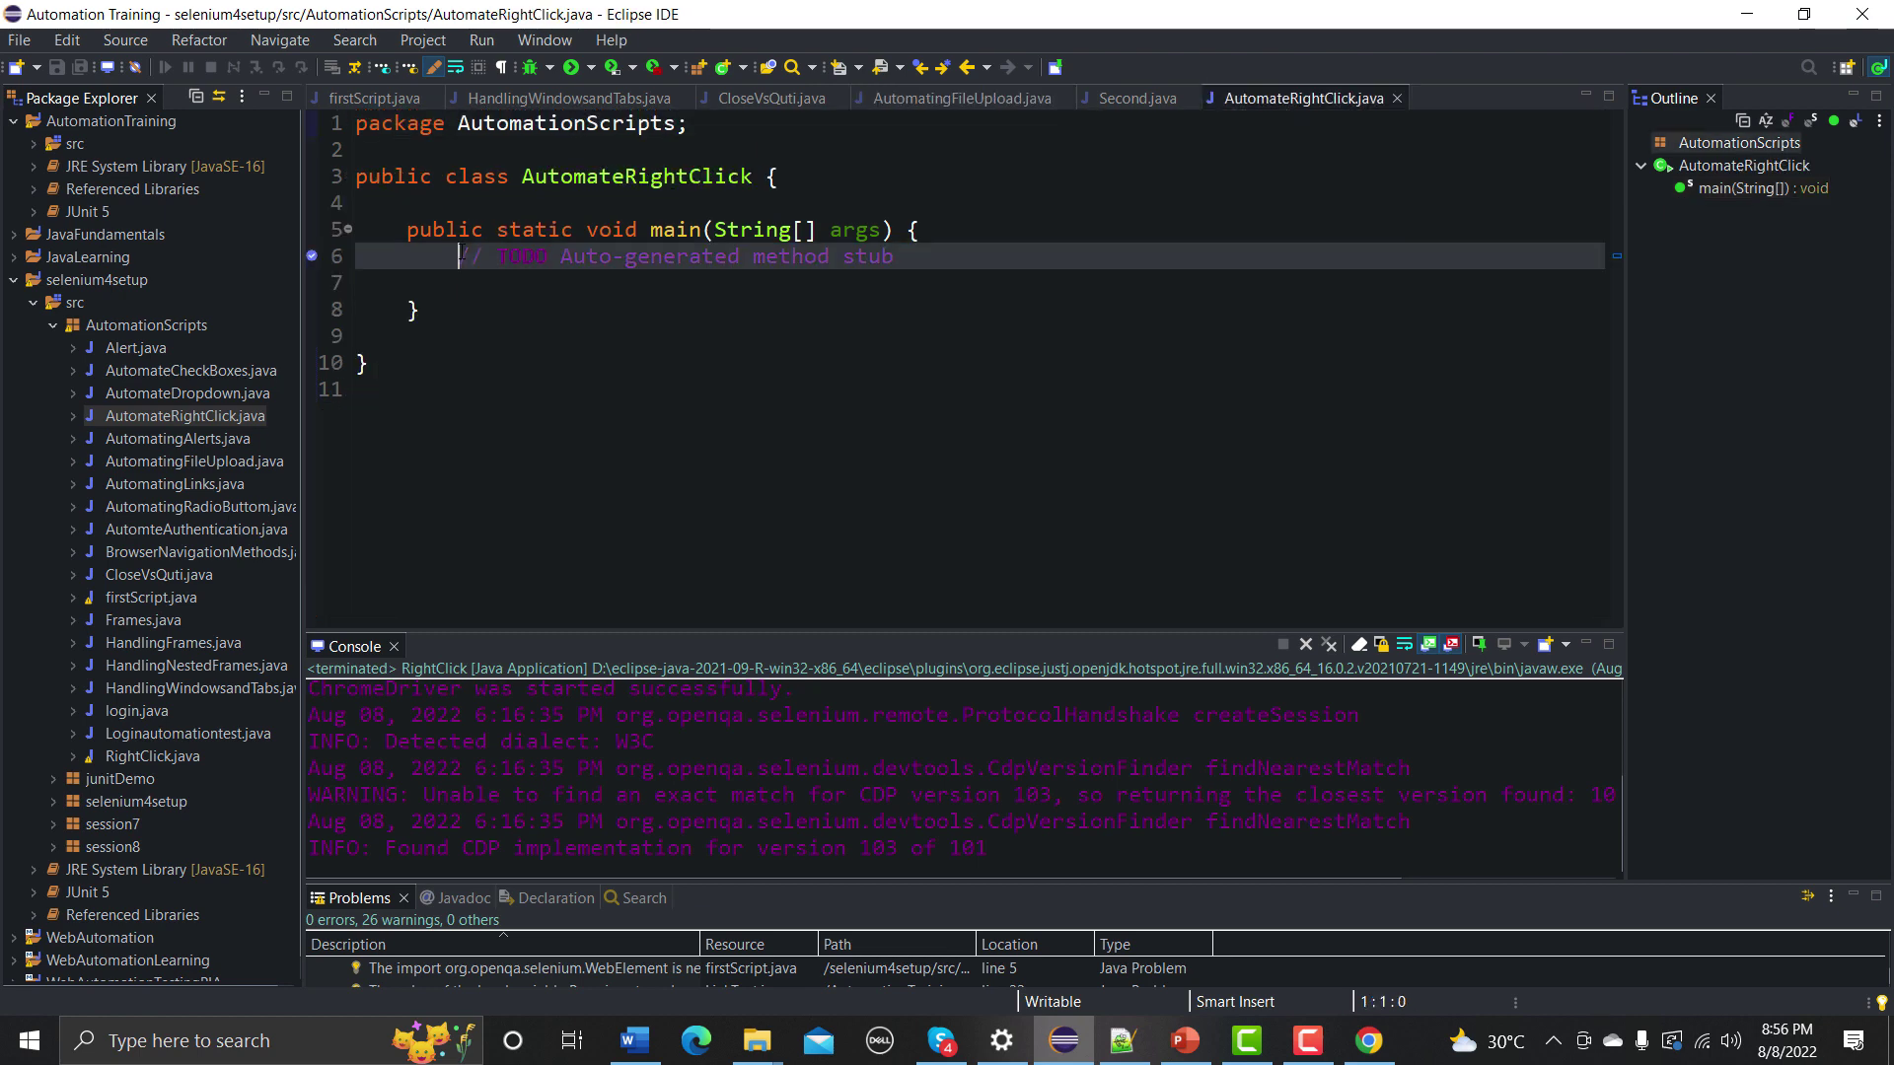
triple_click(473, 255)
key("ctrl+v")
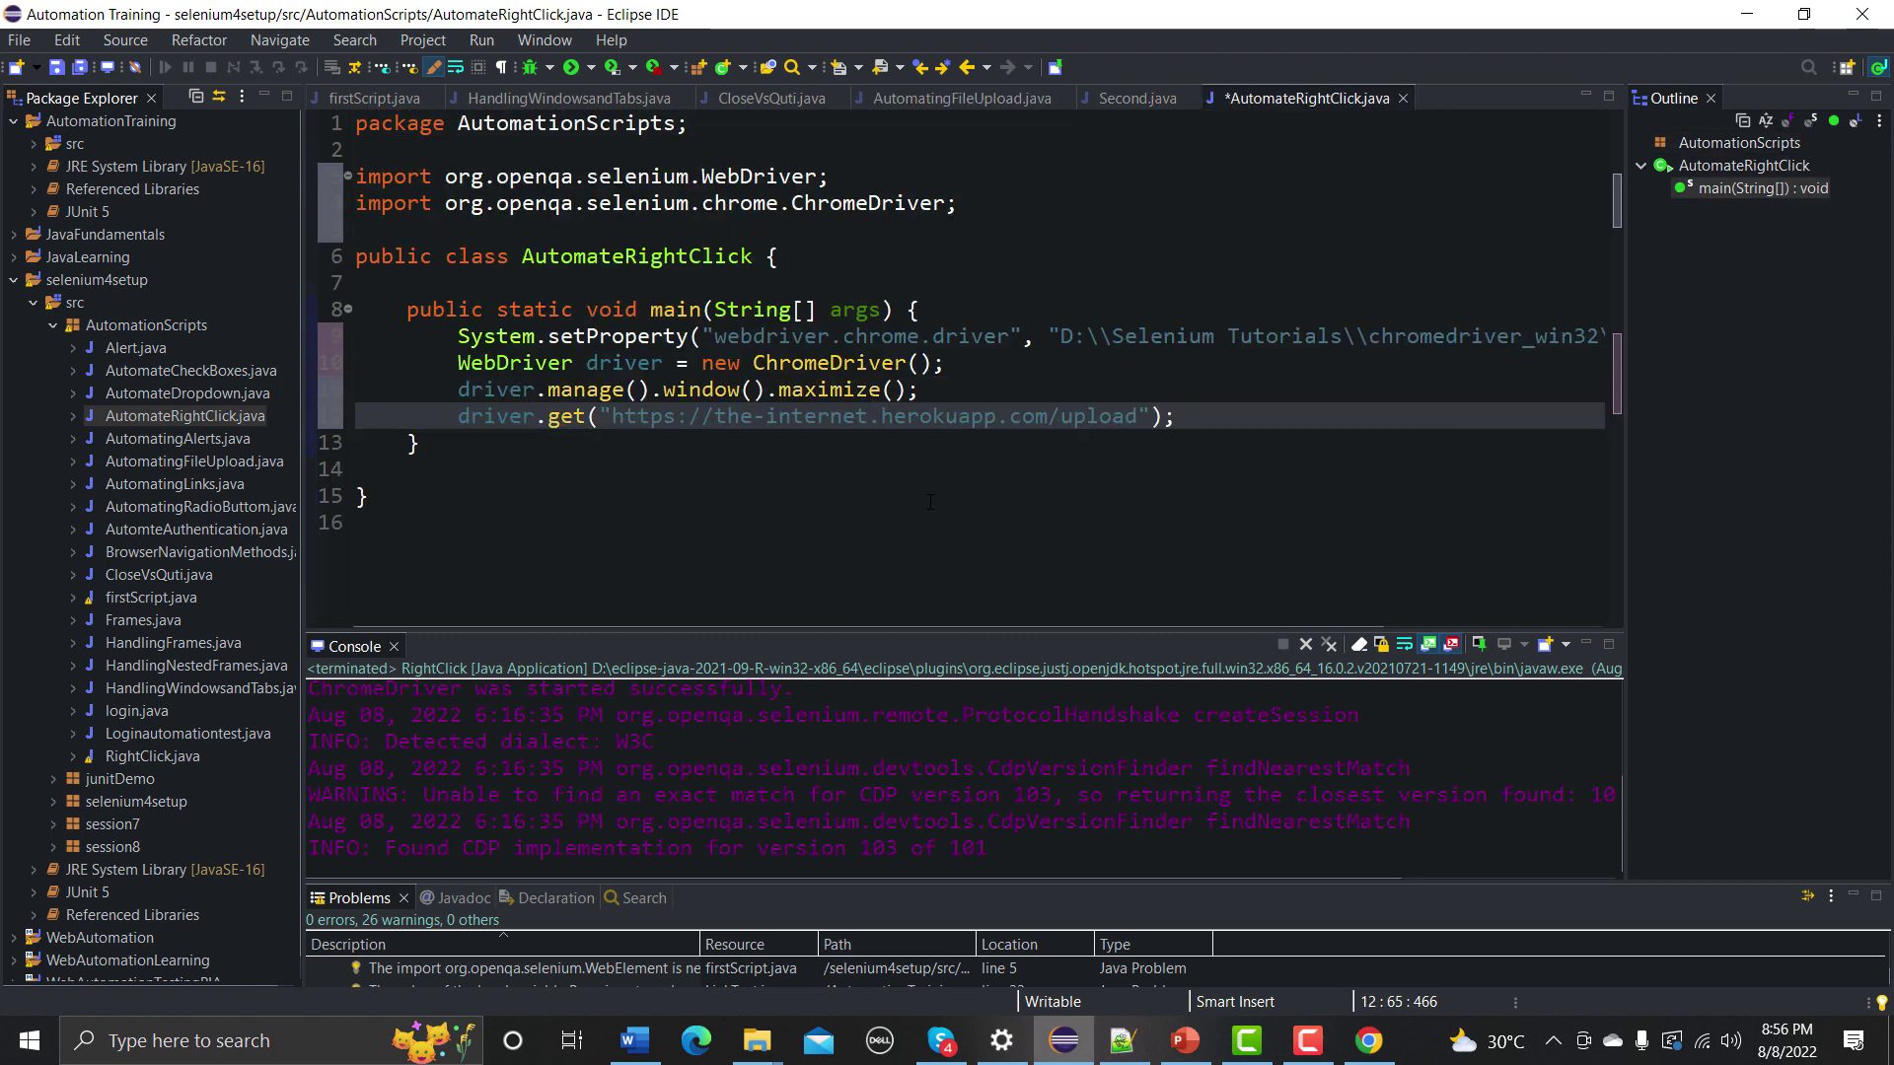
left_click(1369, 1041)
left_click(476, 67)
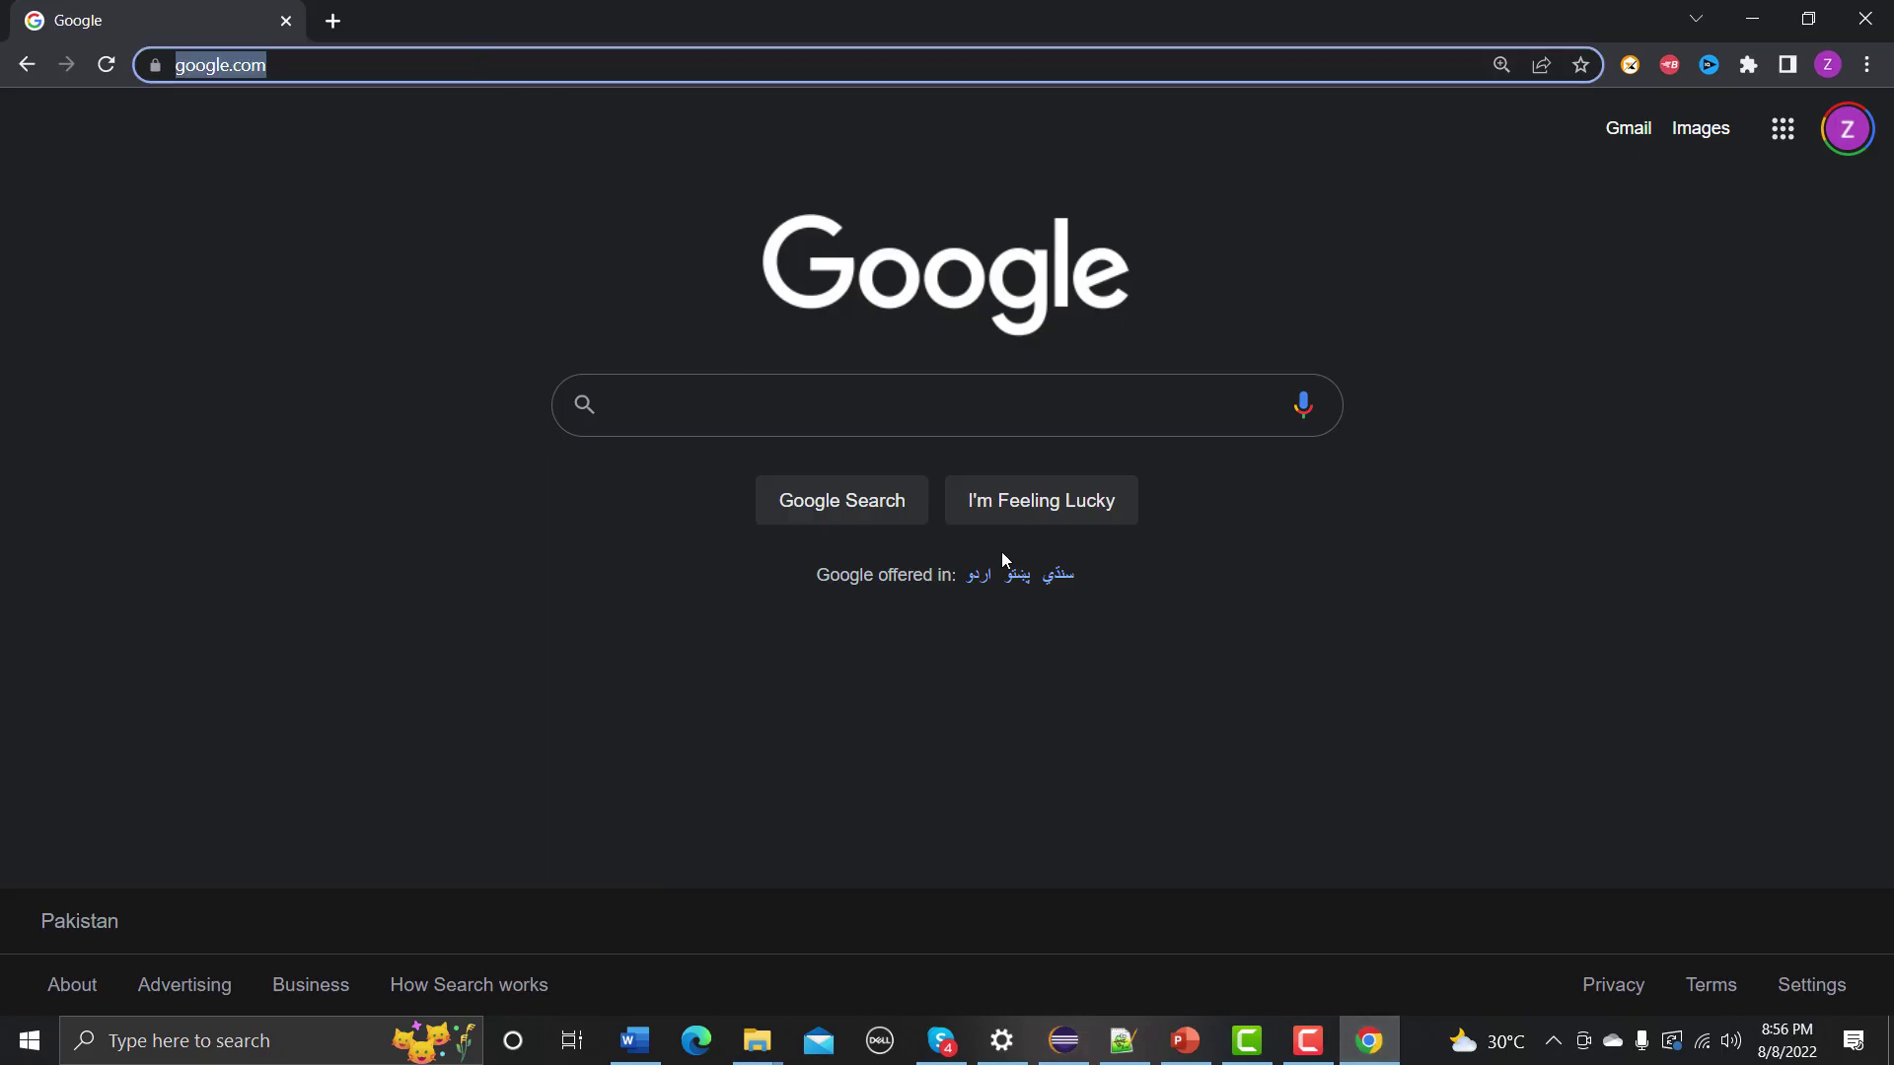
left_click(1074, 1034)
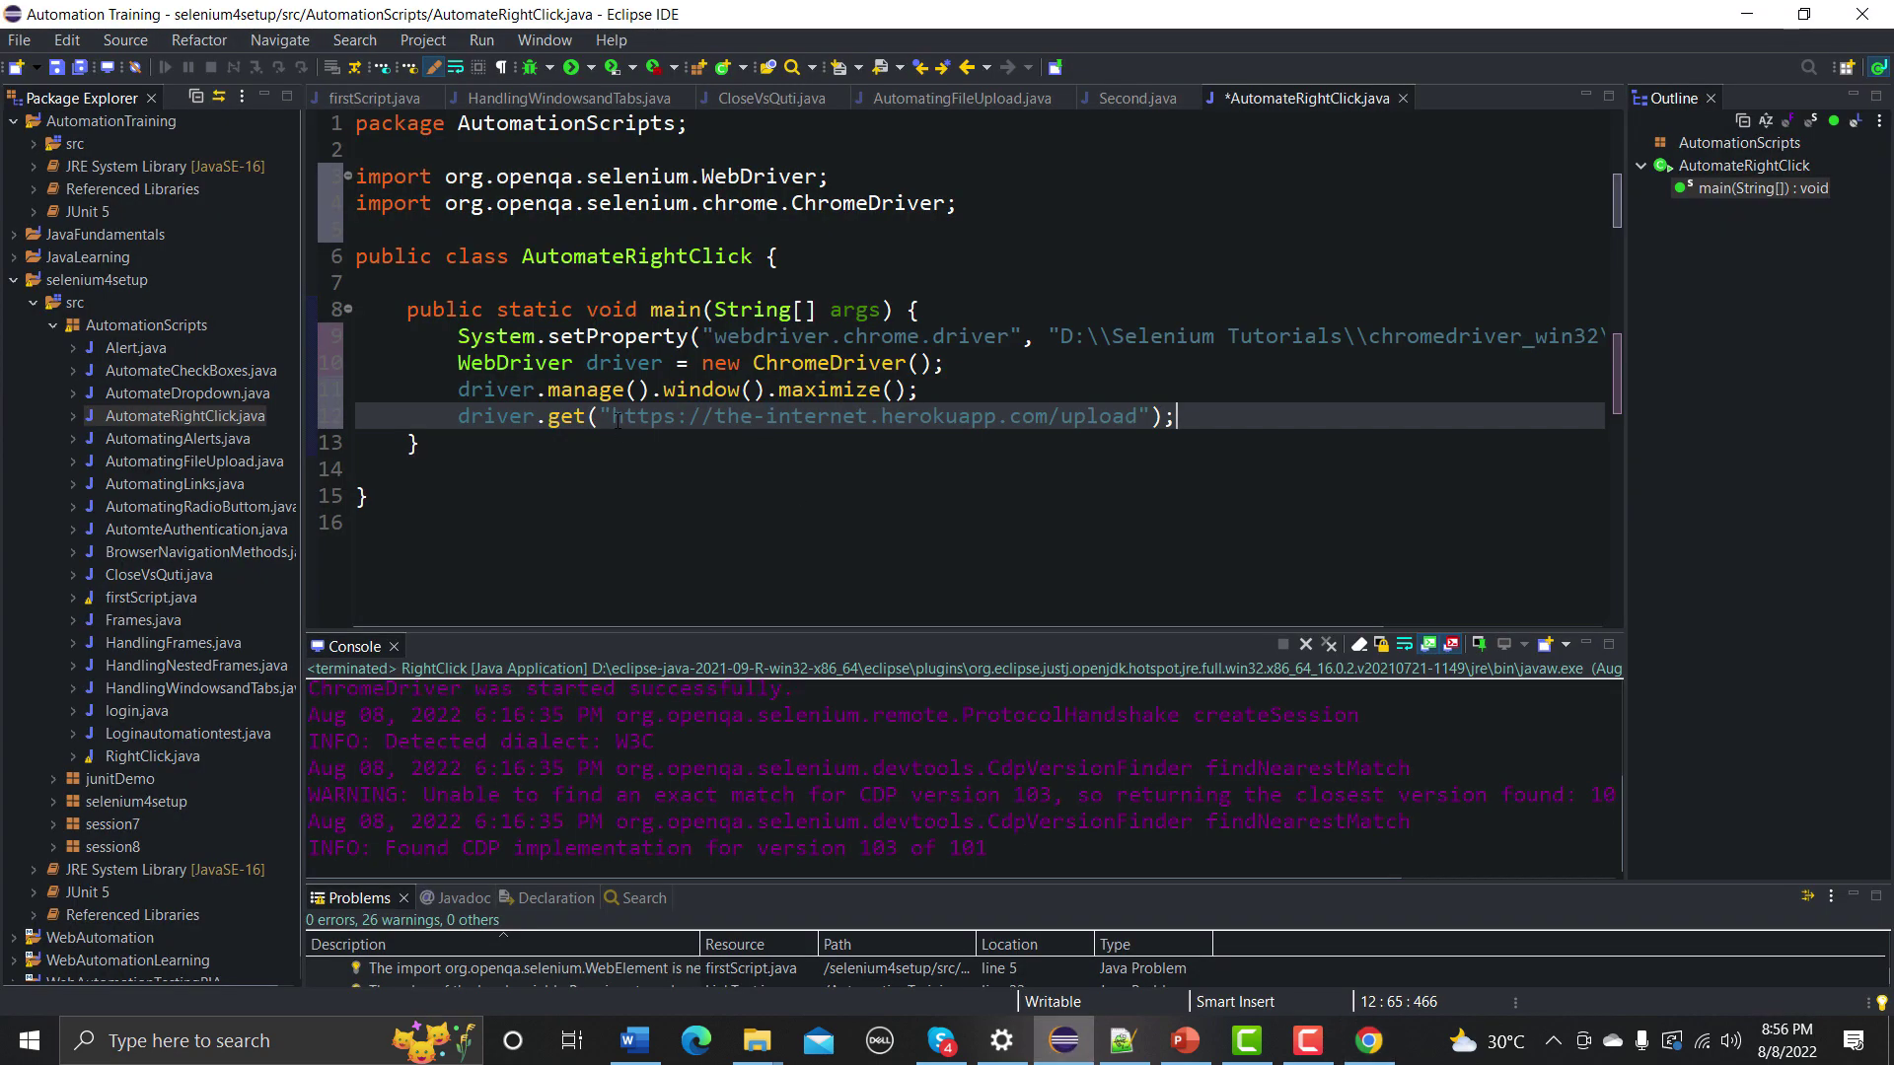
left_click_drag(612, 417, 1139, 415)
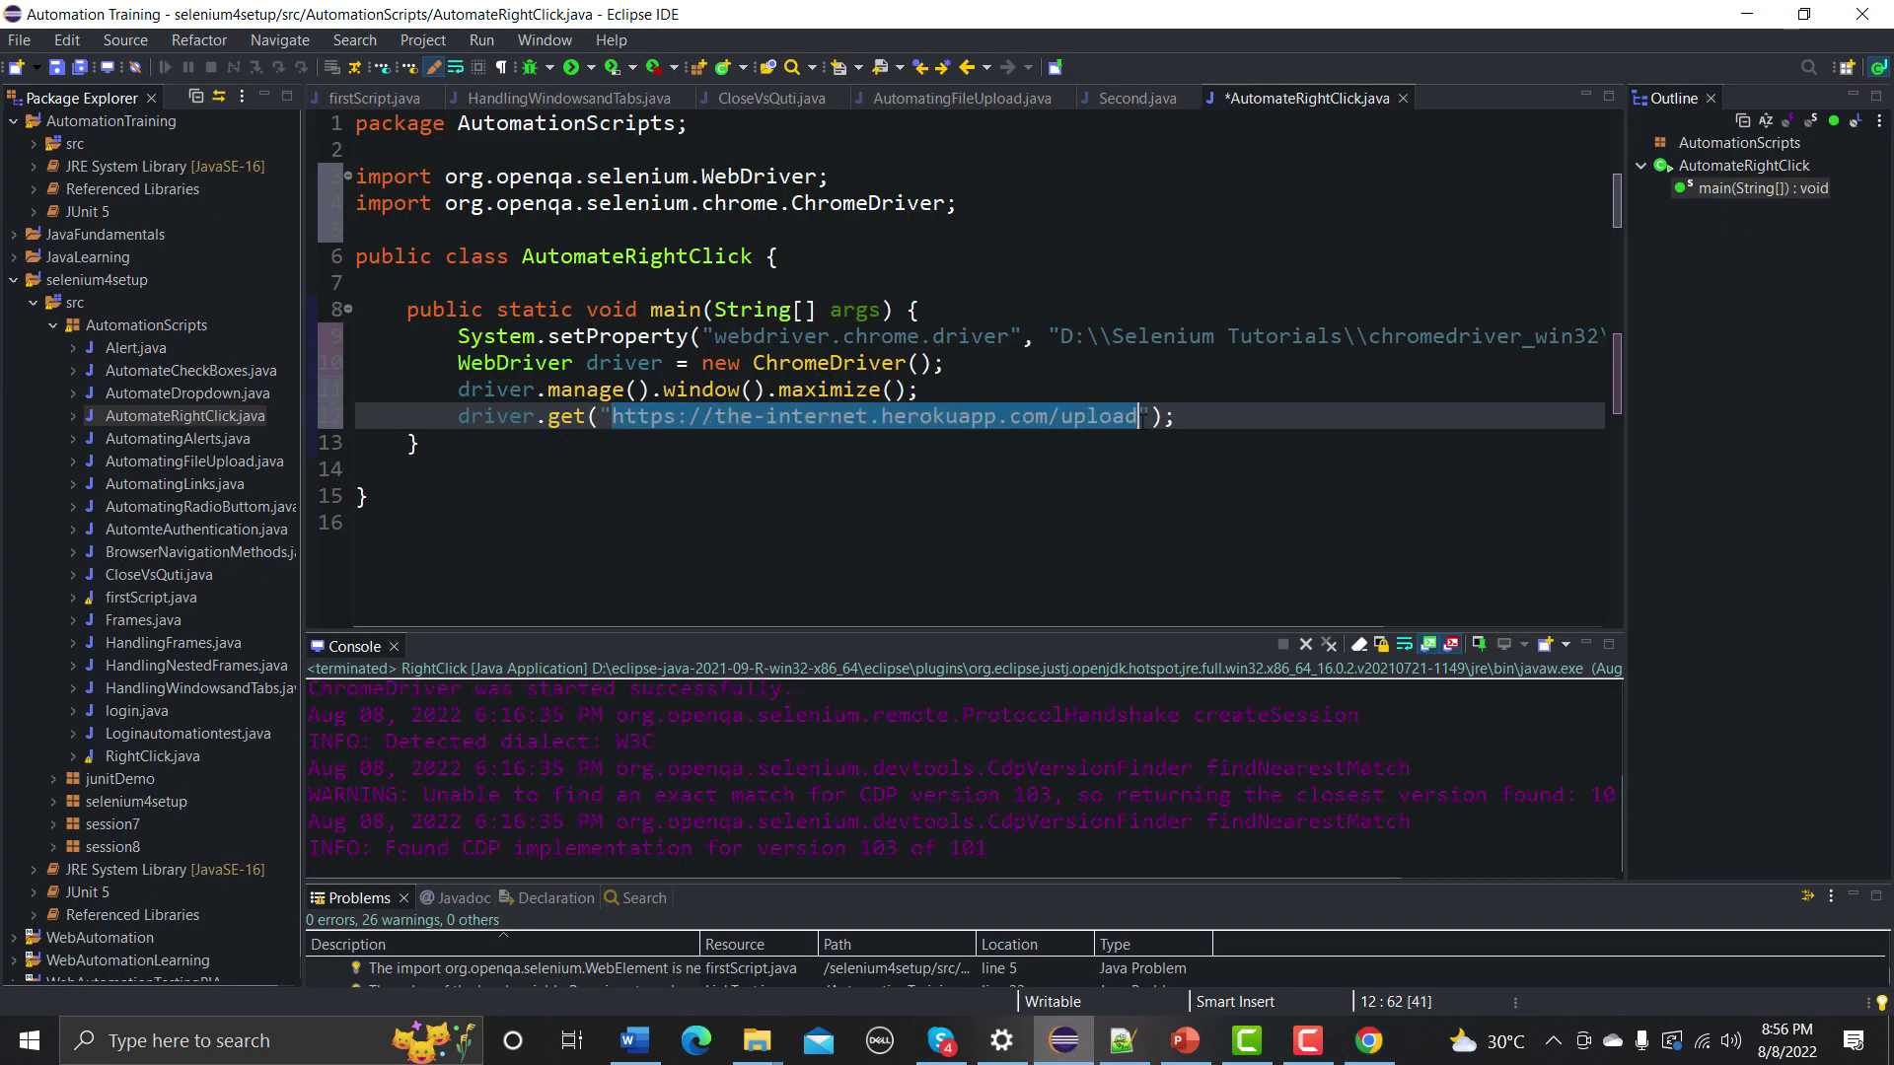
type("https://www.google.com/")
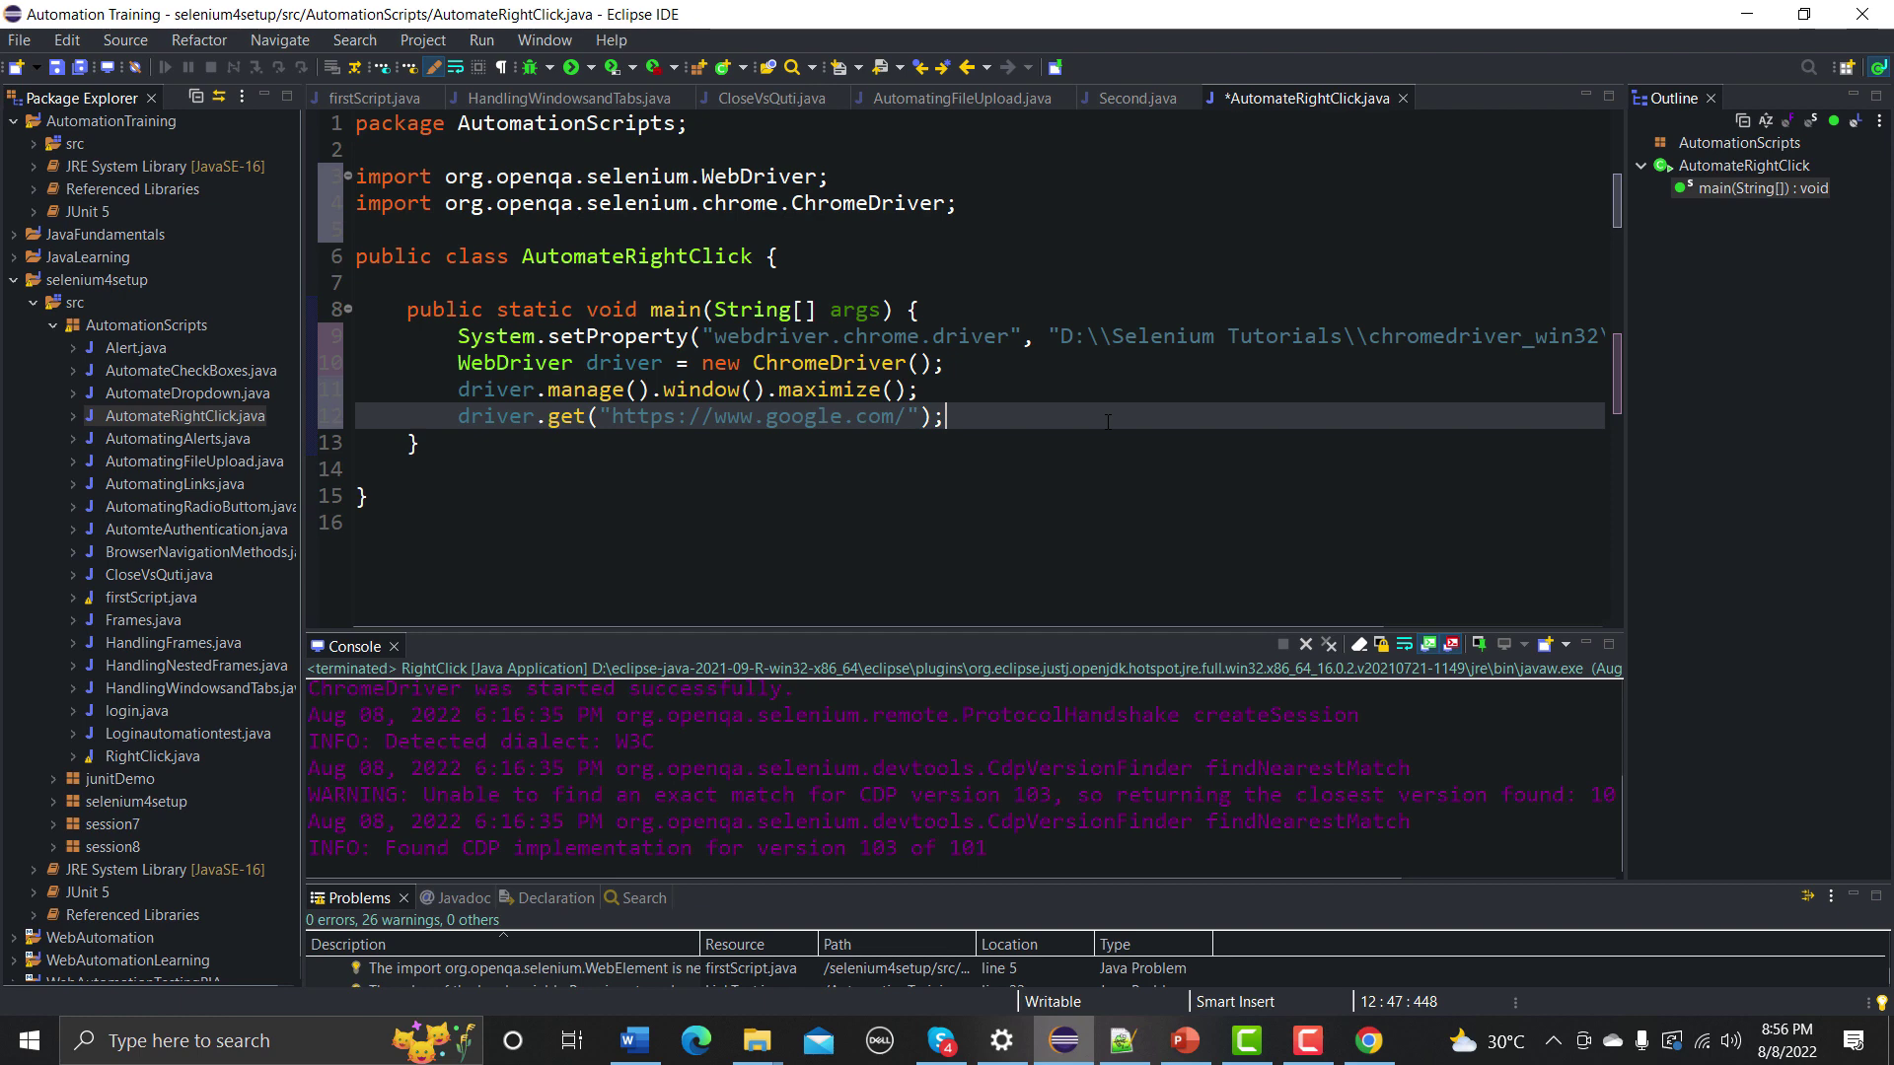
- Inspect Google's Images link and copy its SelectorsHub relative XPath //a[normalize-space()='Images']
left_click(1370, 1040)
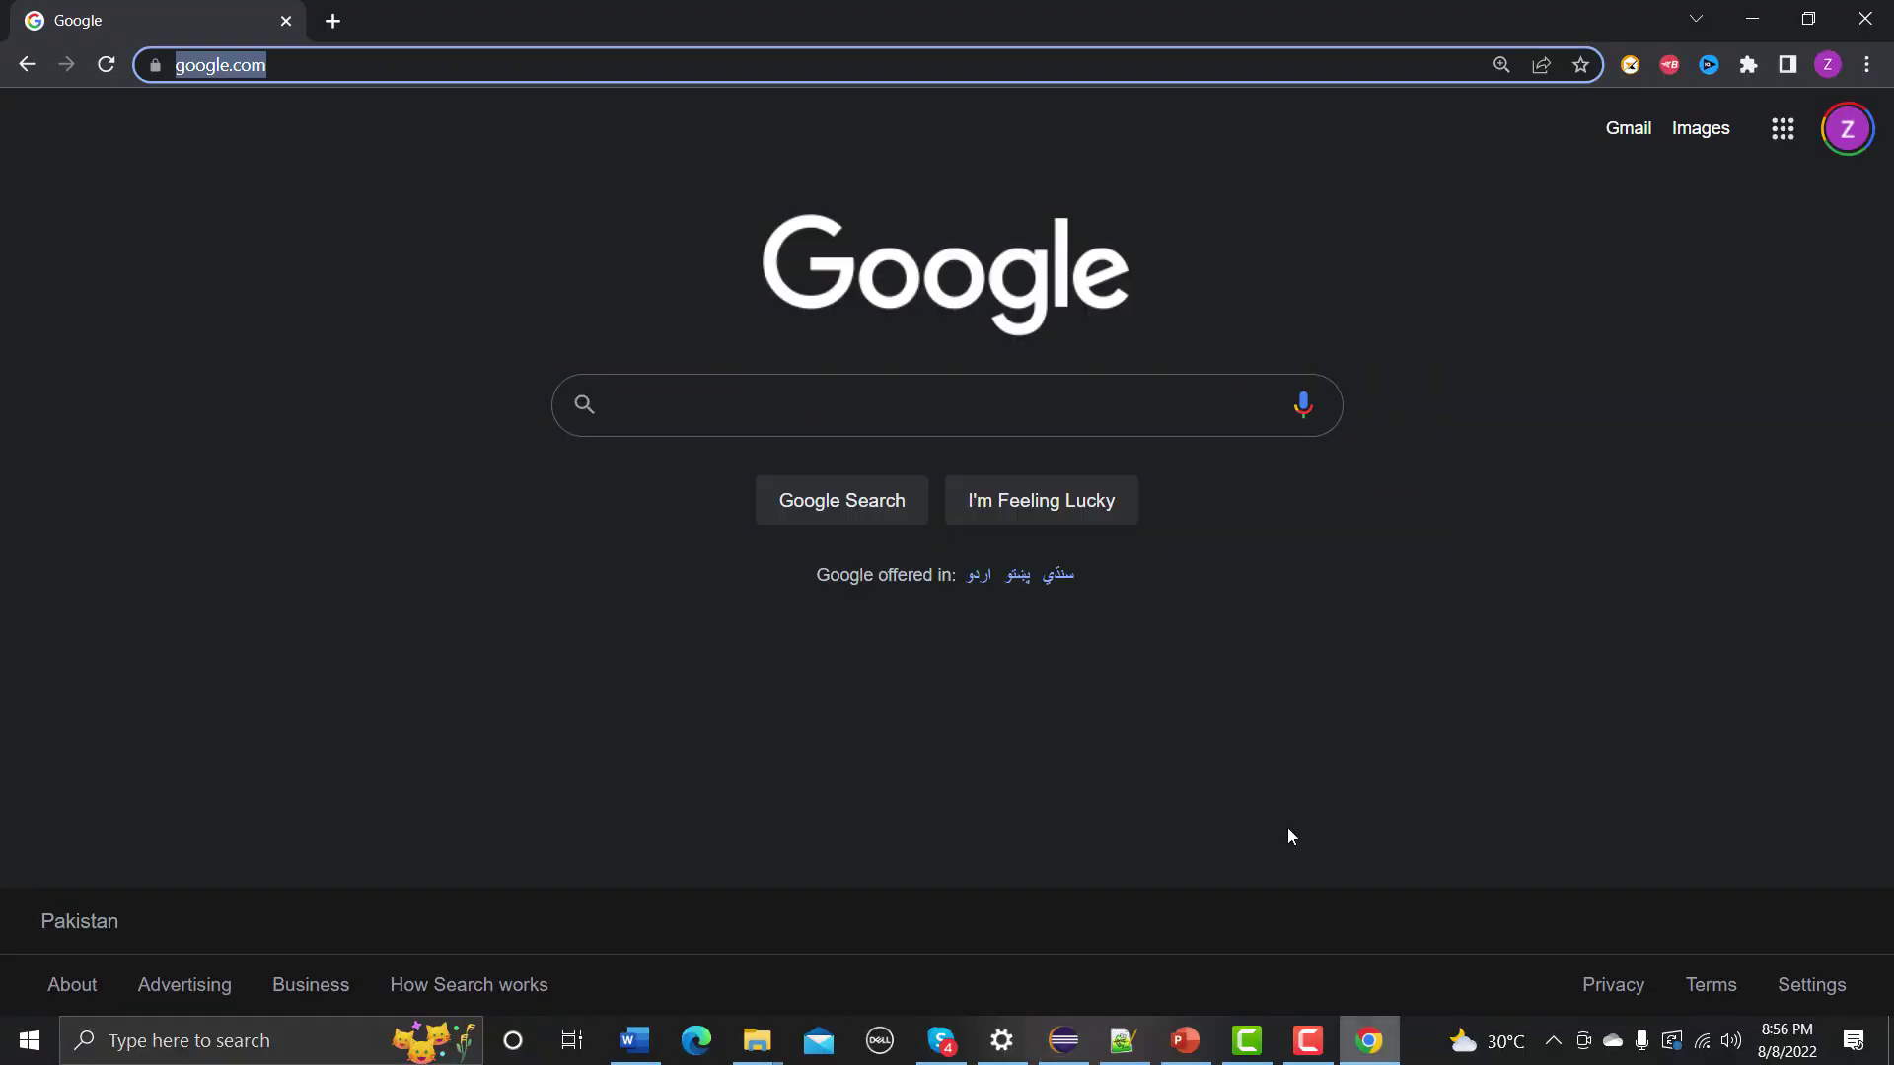
right_click(1701, 136)
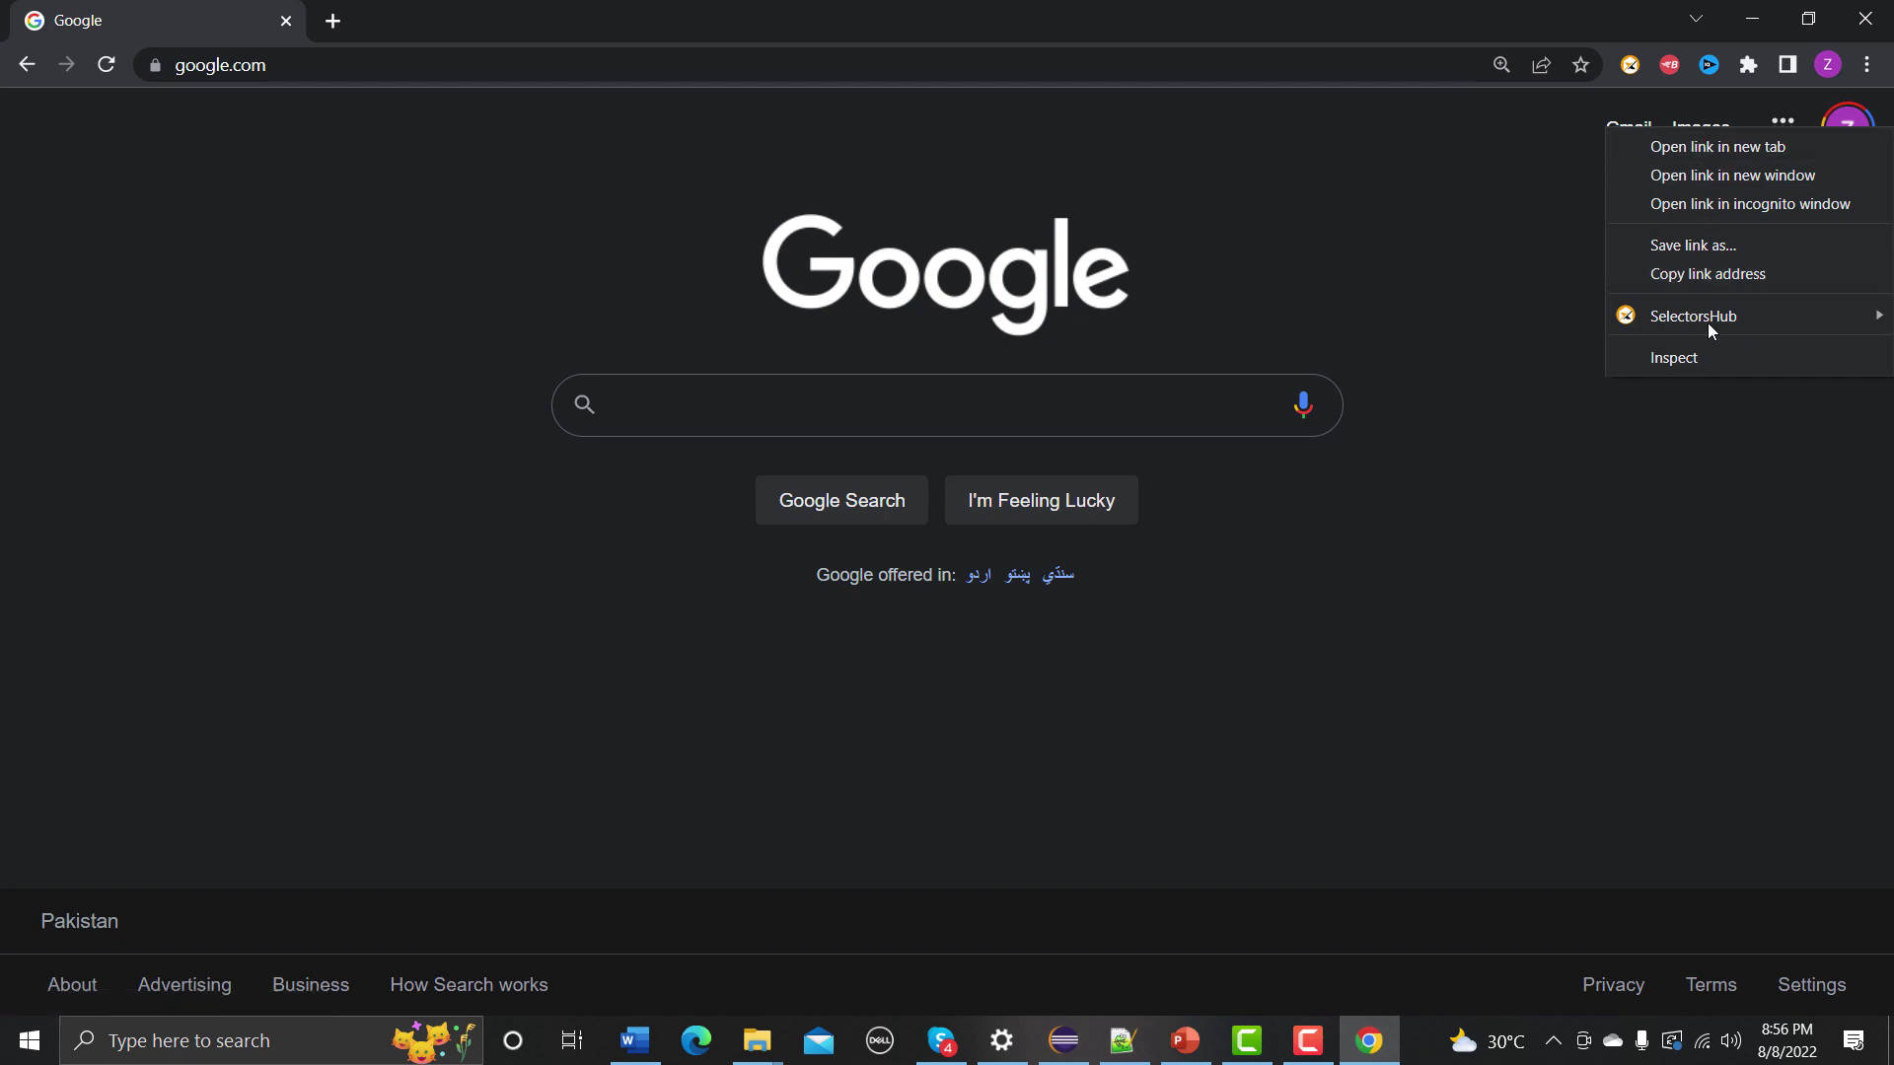
left_click(1712, 369)
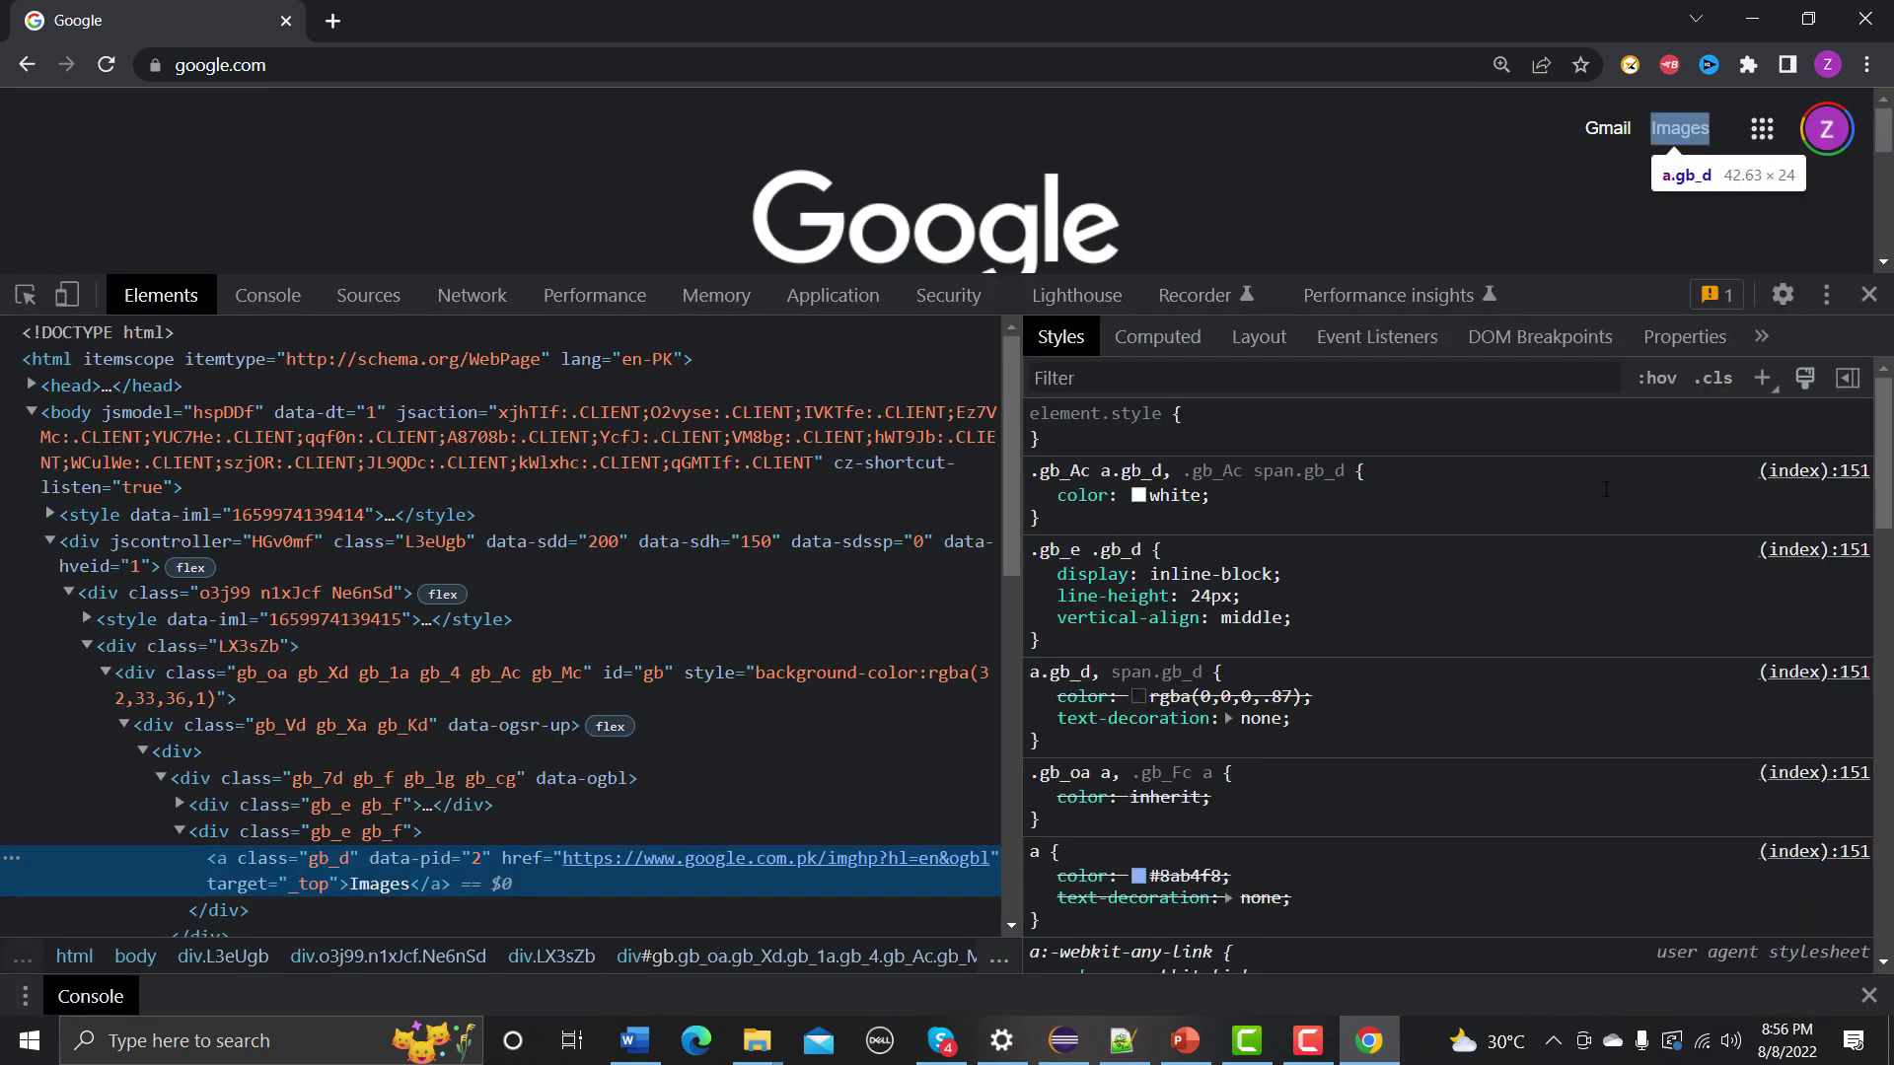
left_click(1761, 338)
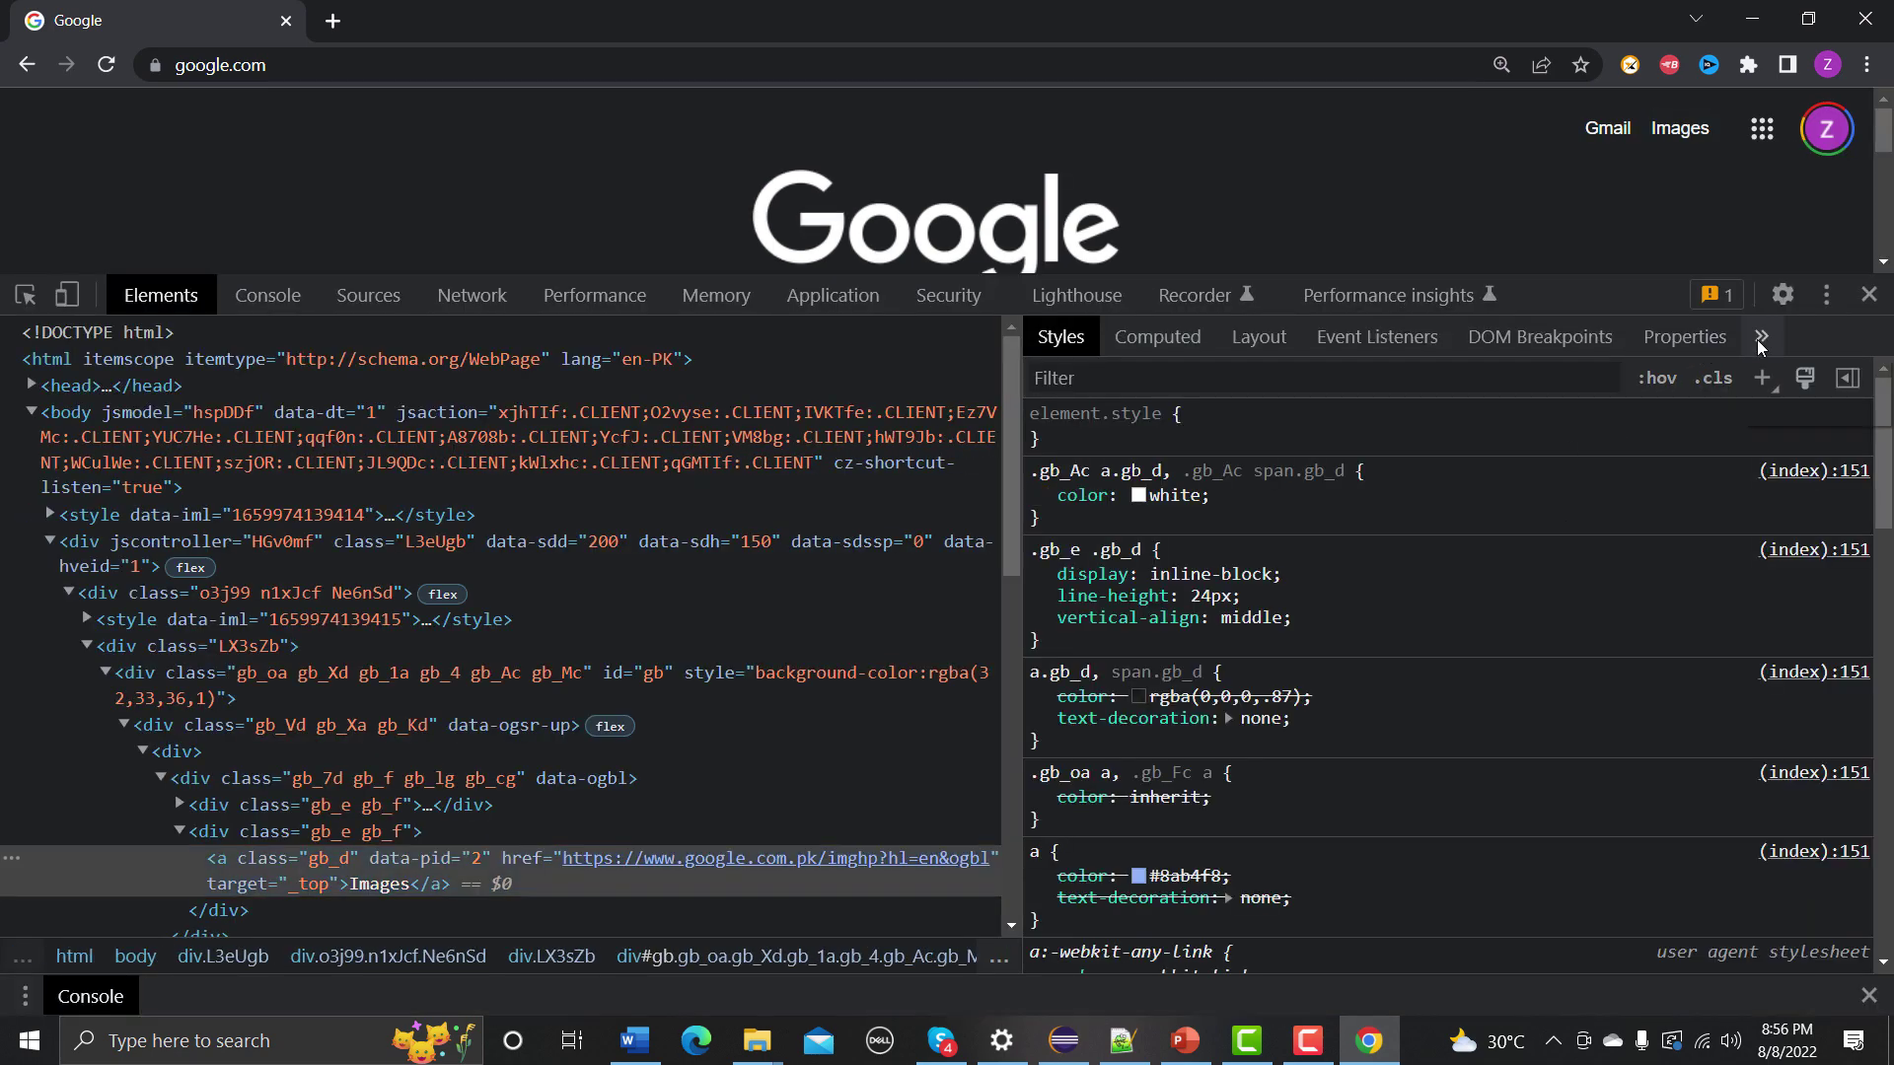
left_click(1777, 410)
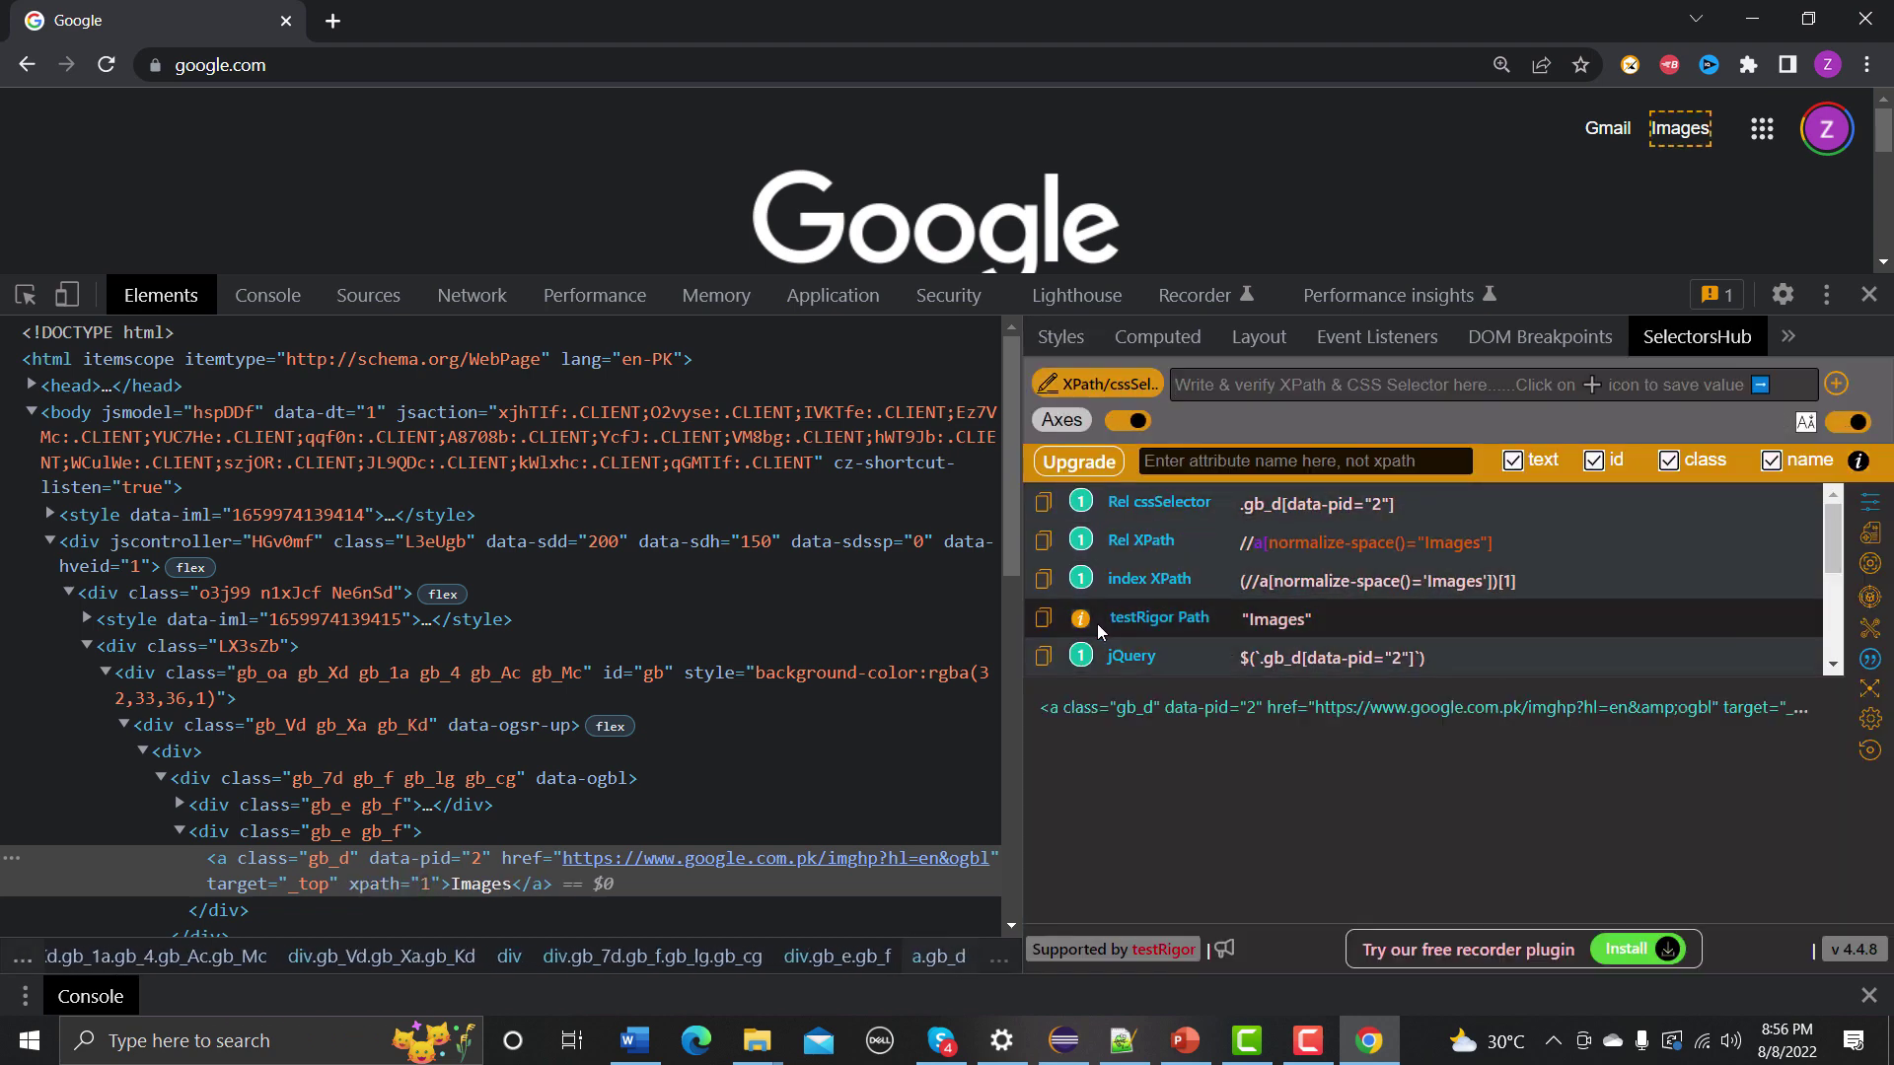
left_click(1046, 544)
- Add driver.findElement(By.xpath(...)) with the pasted Images XPath below driver.get
left_click(1063, 1041)
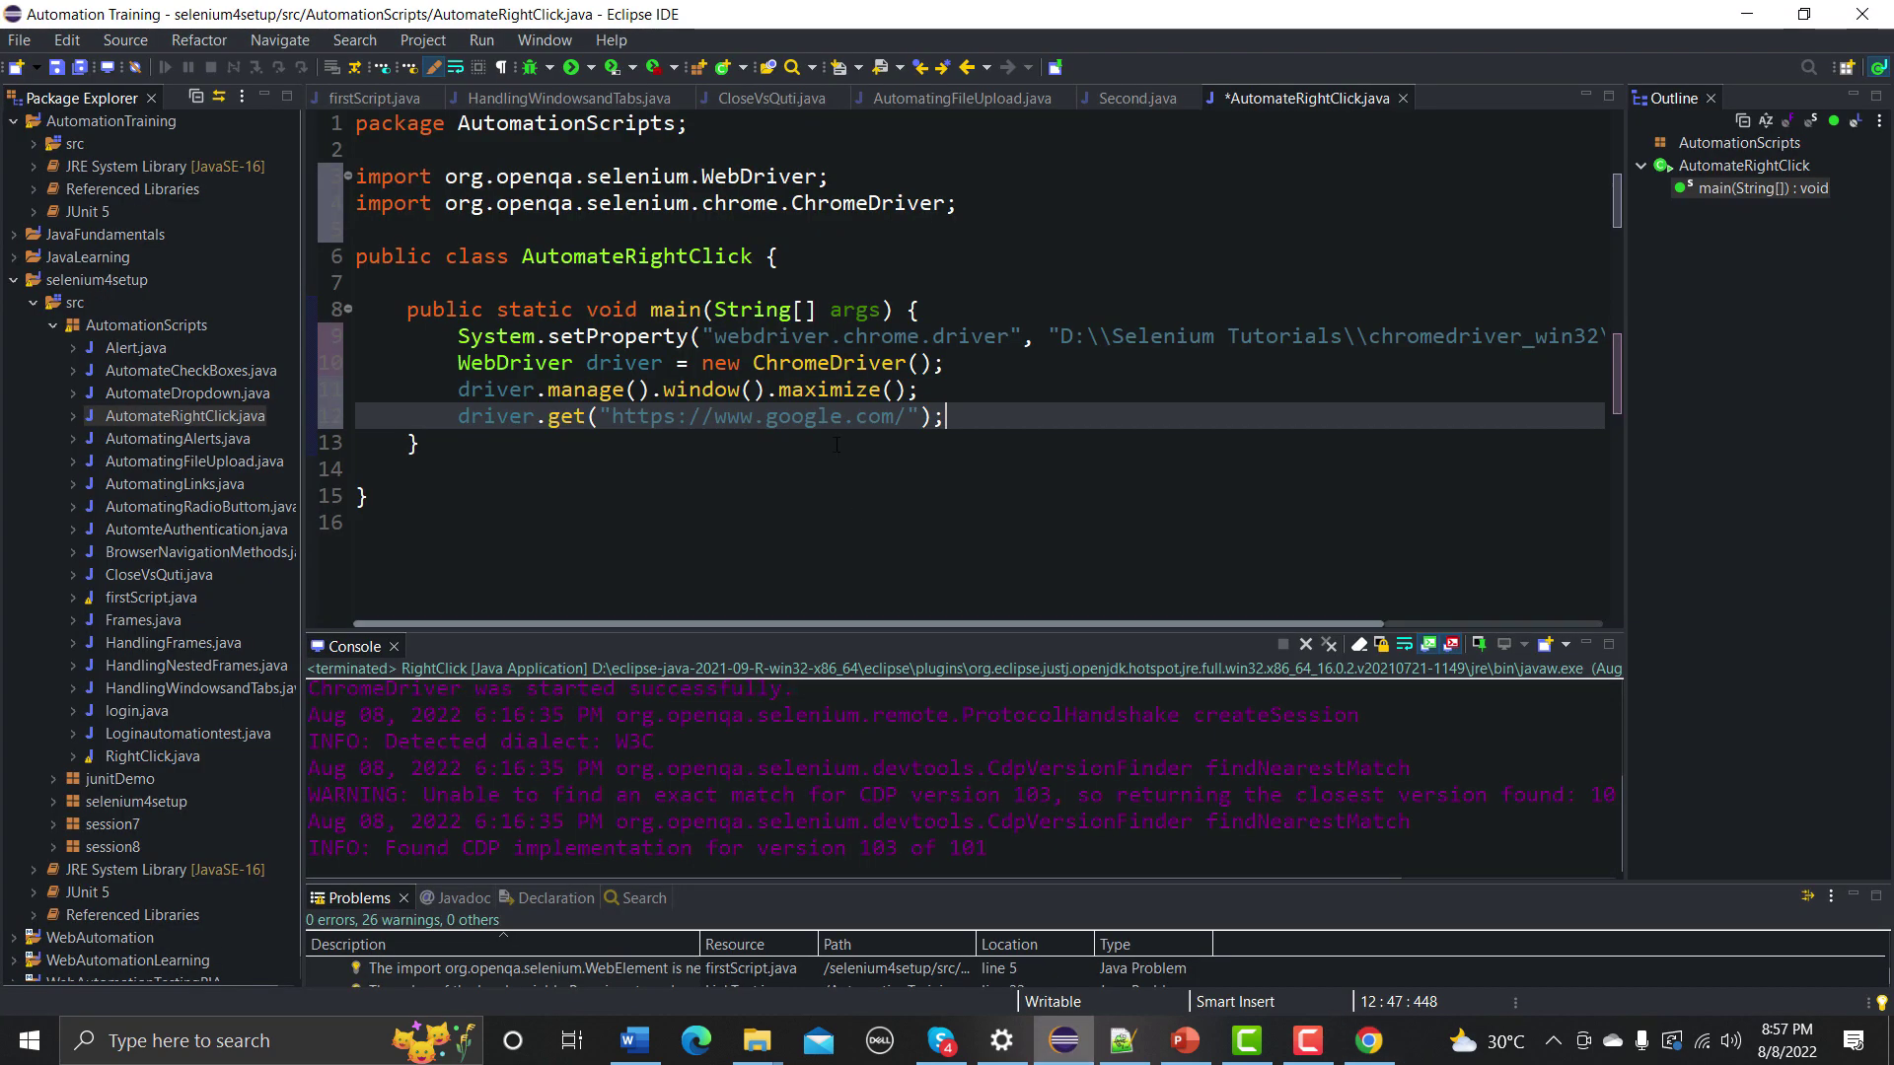
key("Return")
key("Return")
type("driver.")
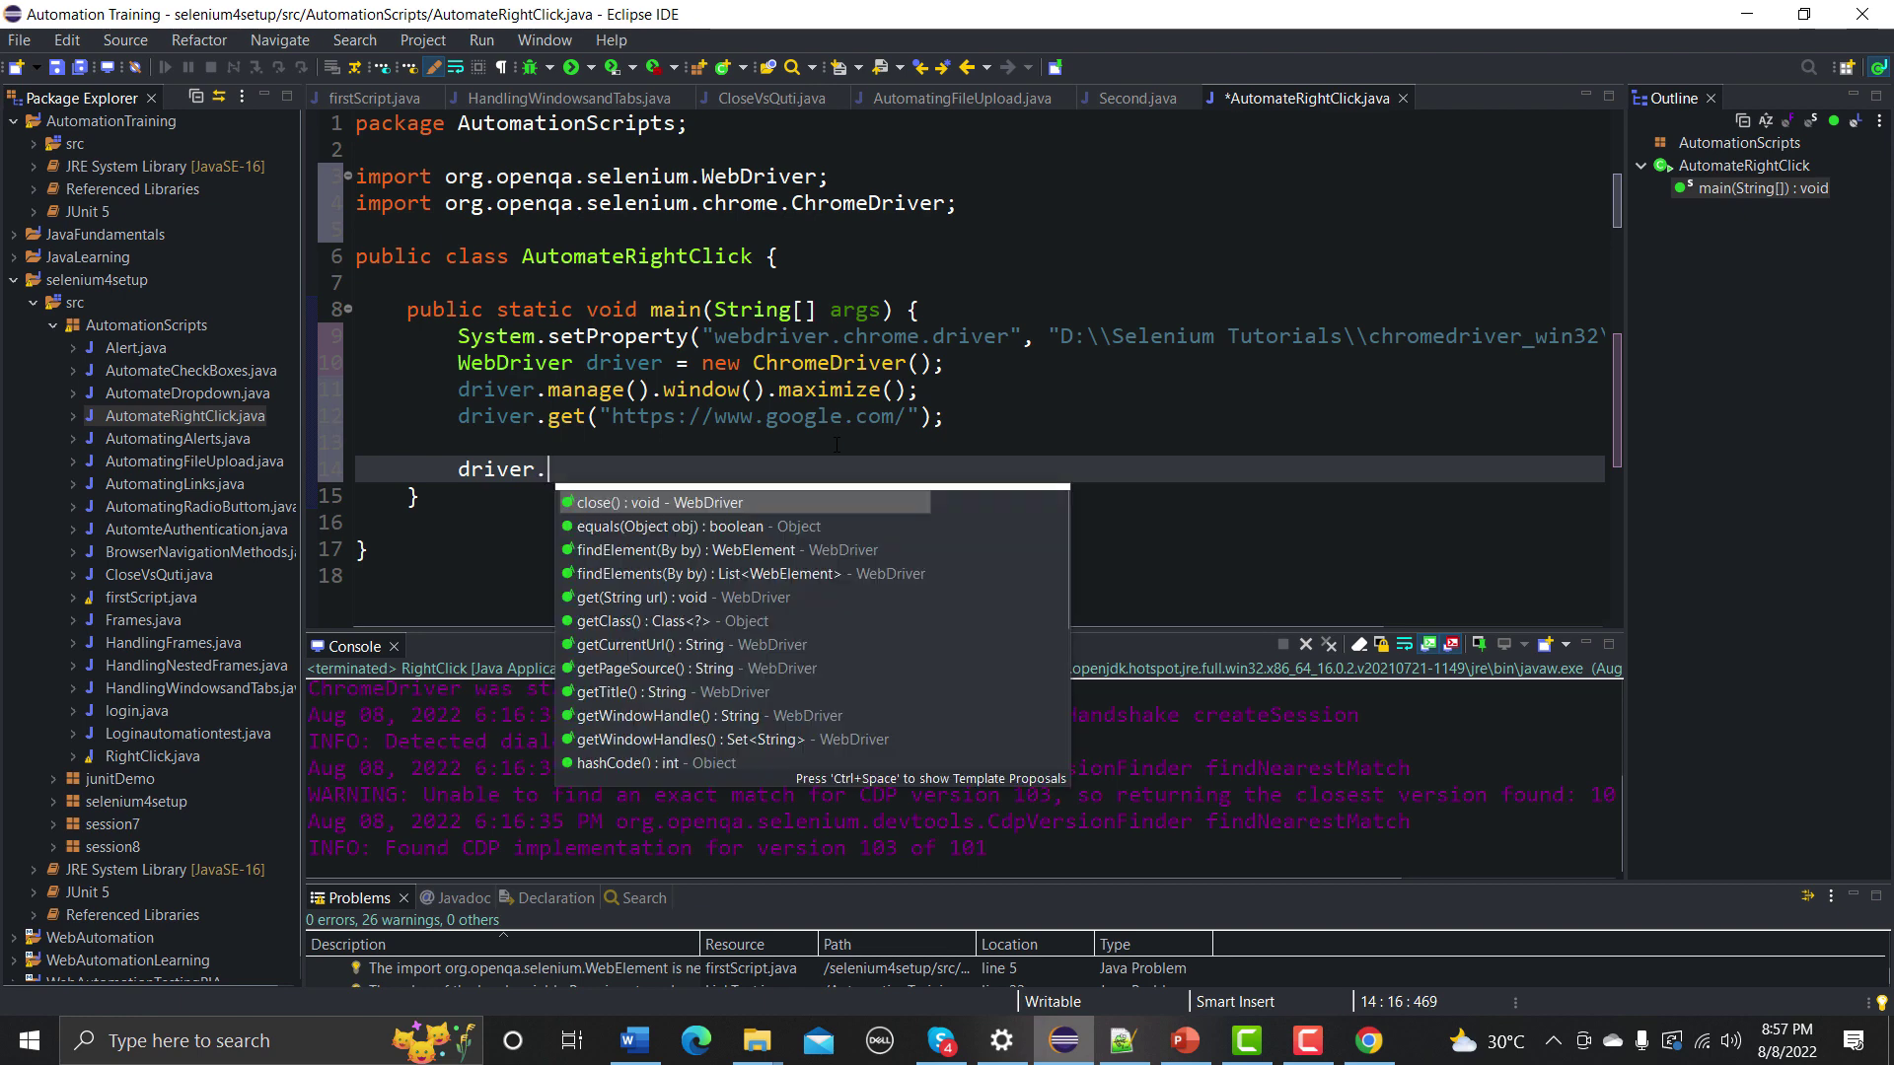
type("fin")
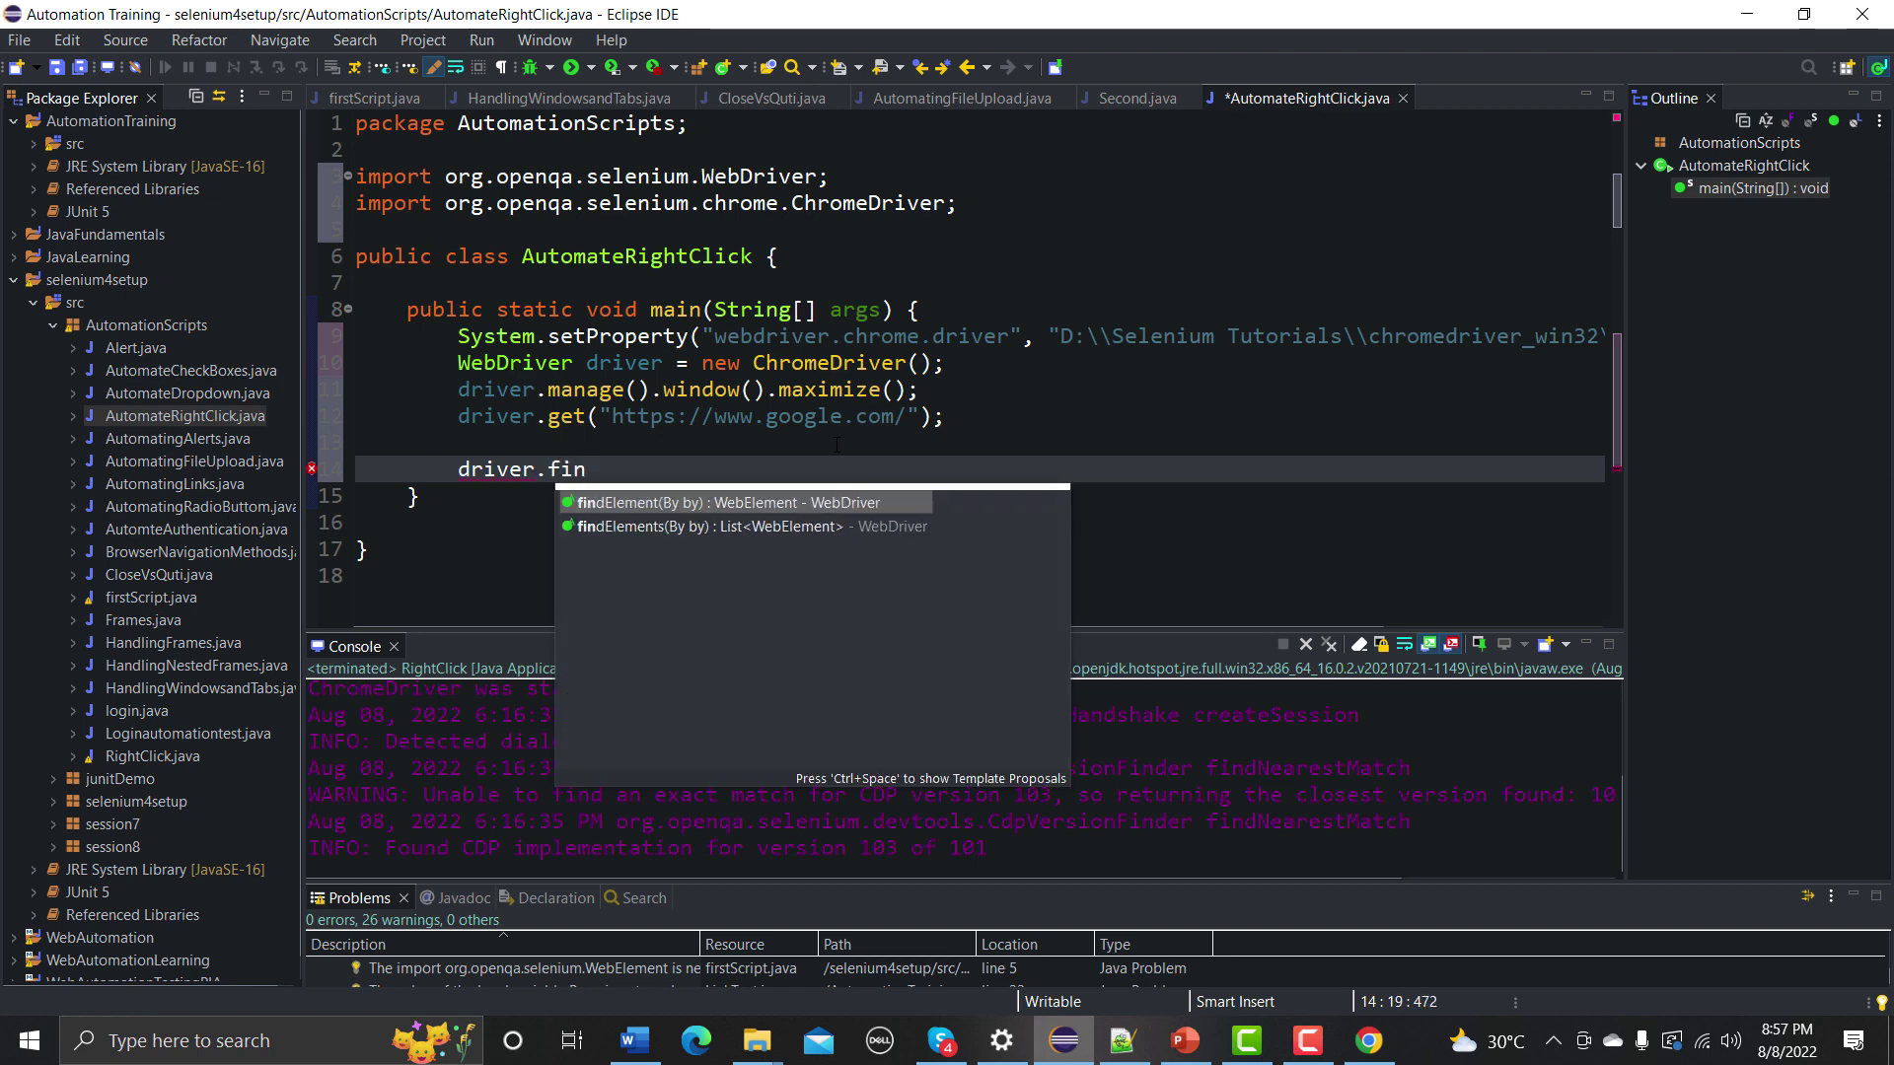
key("Return")
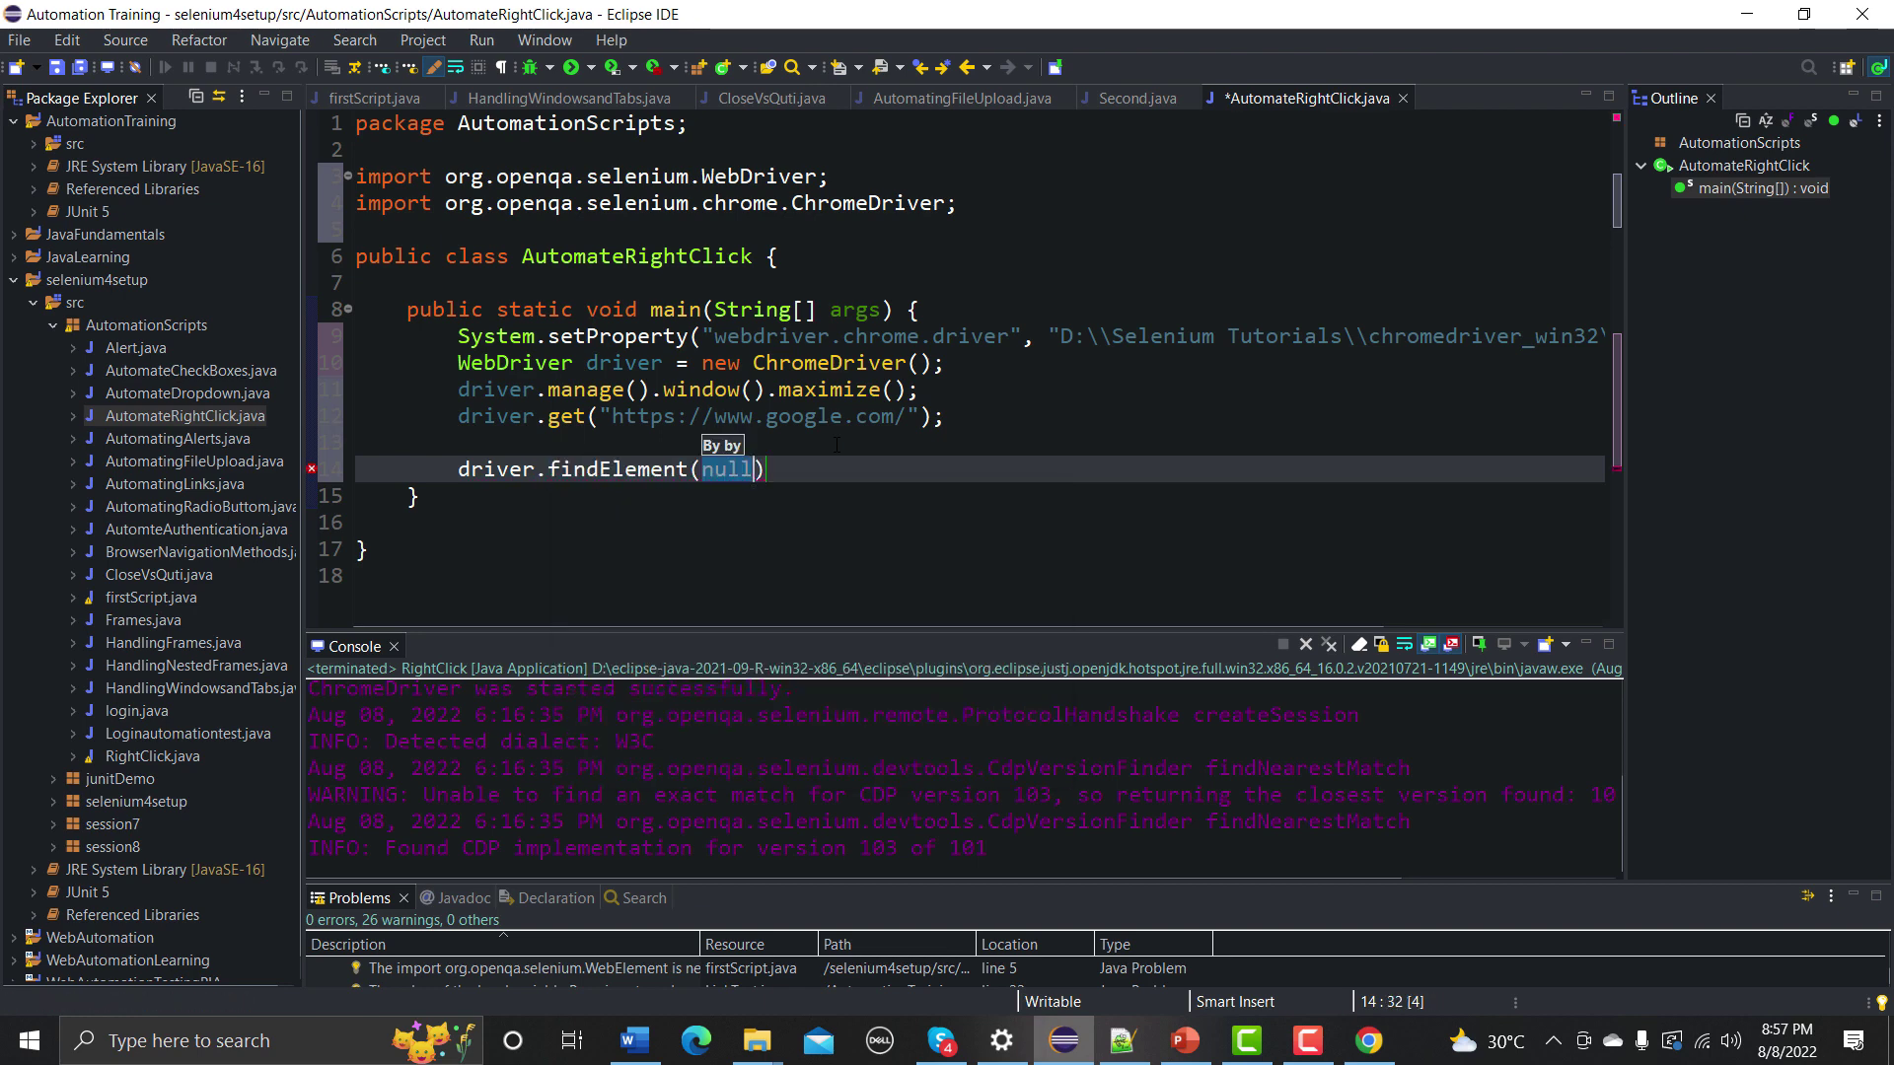
type("By")
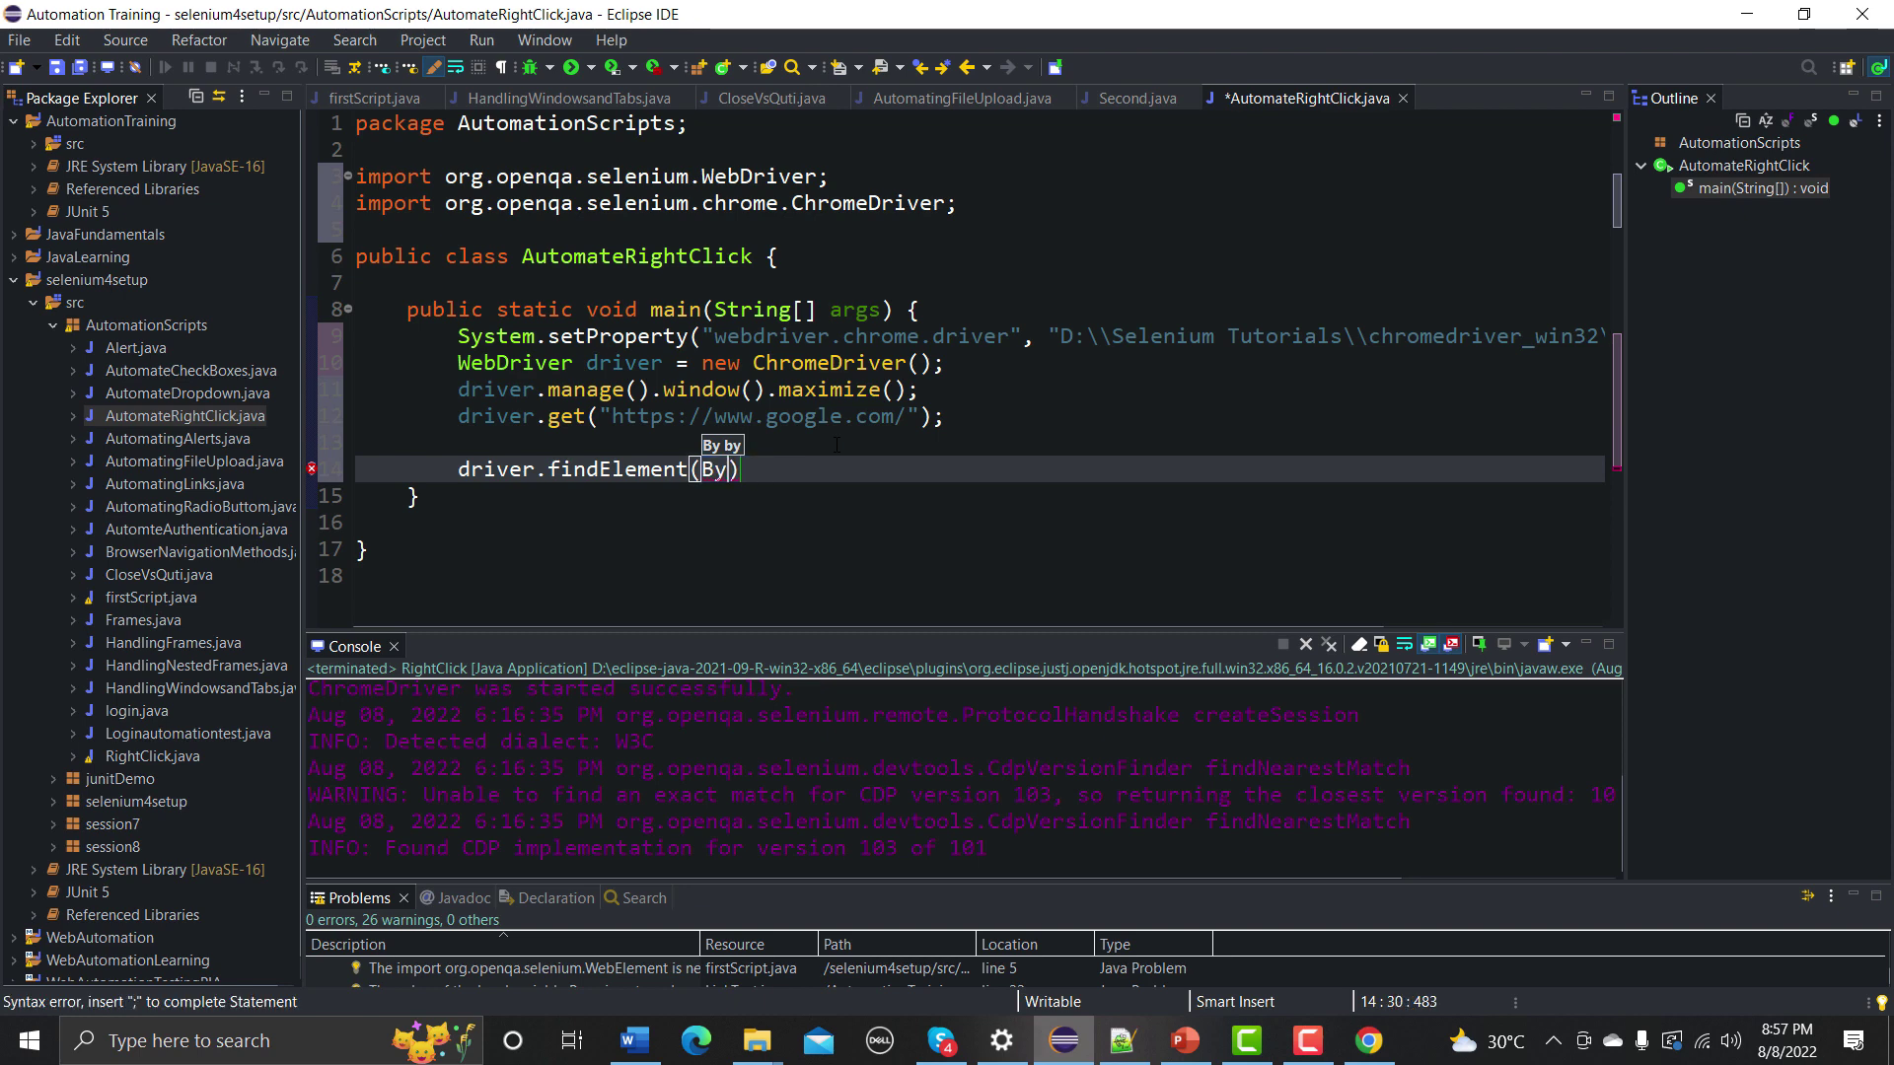
type(".x")
key("Escape")
key("BackSpace")
type("x")
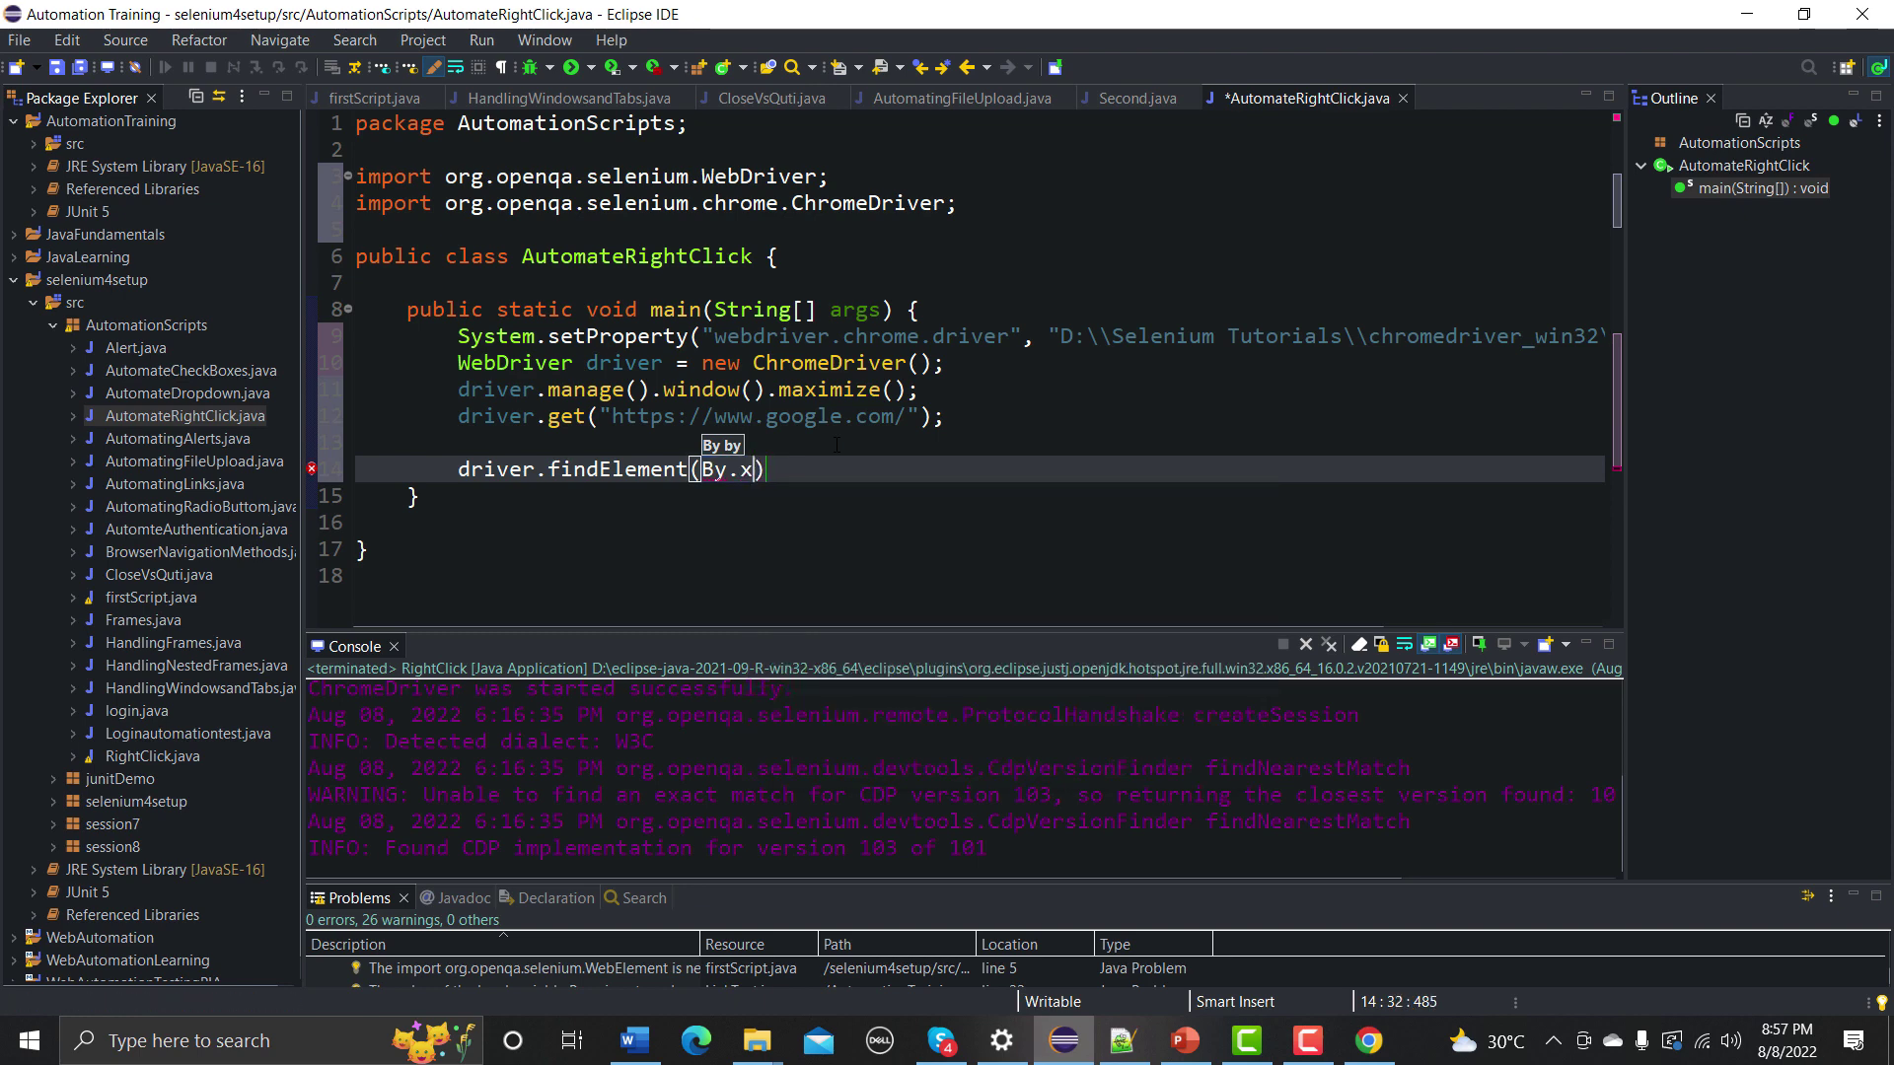
key("BackSpace")
key("BackSpace")
type(".")
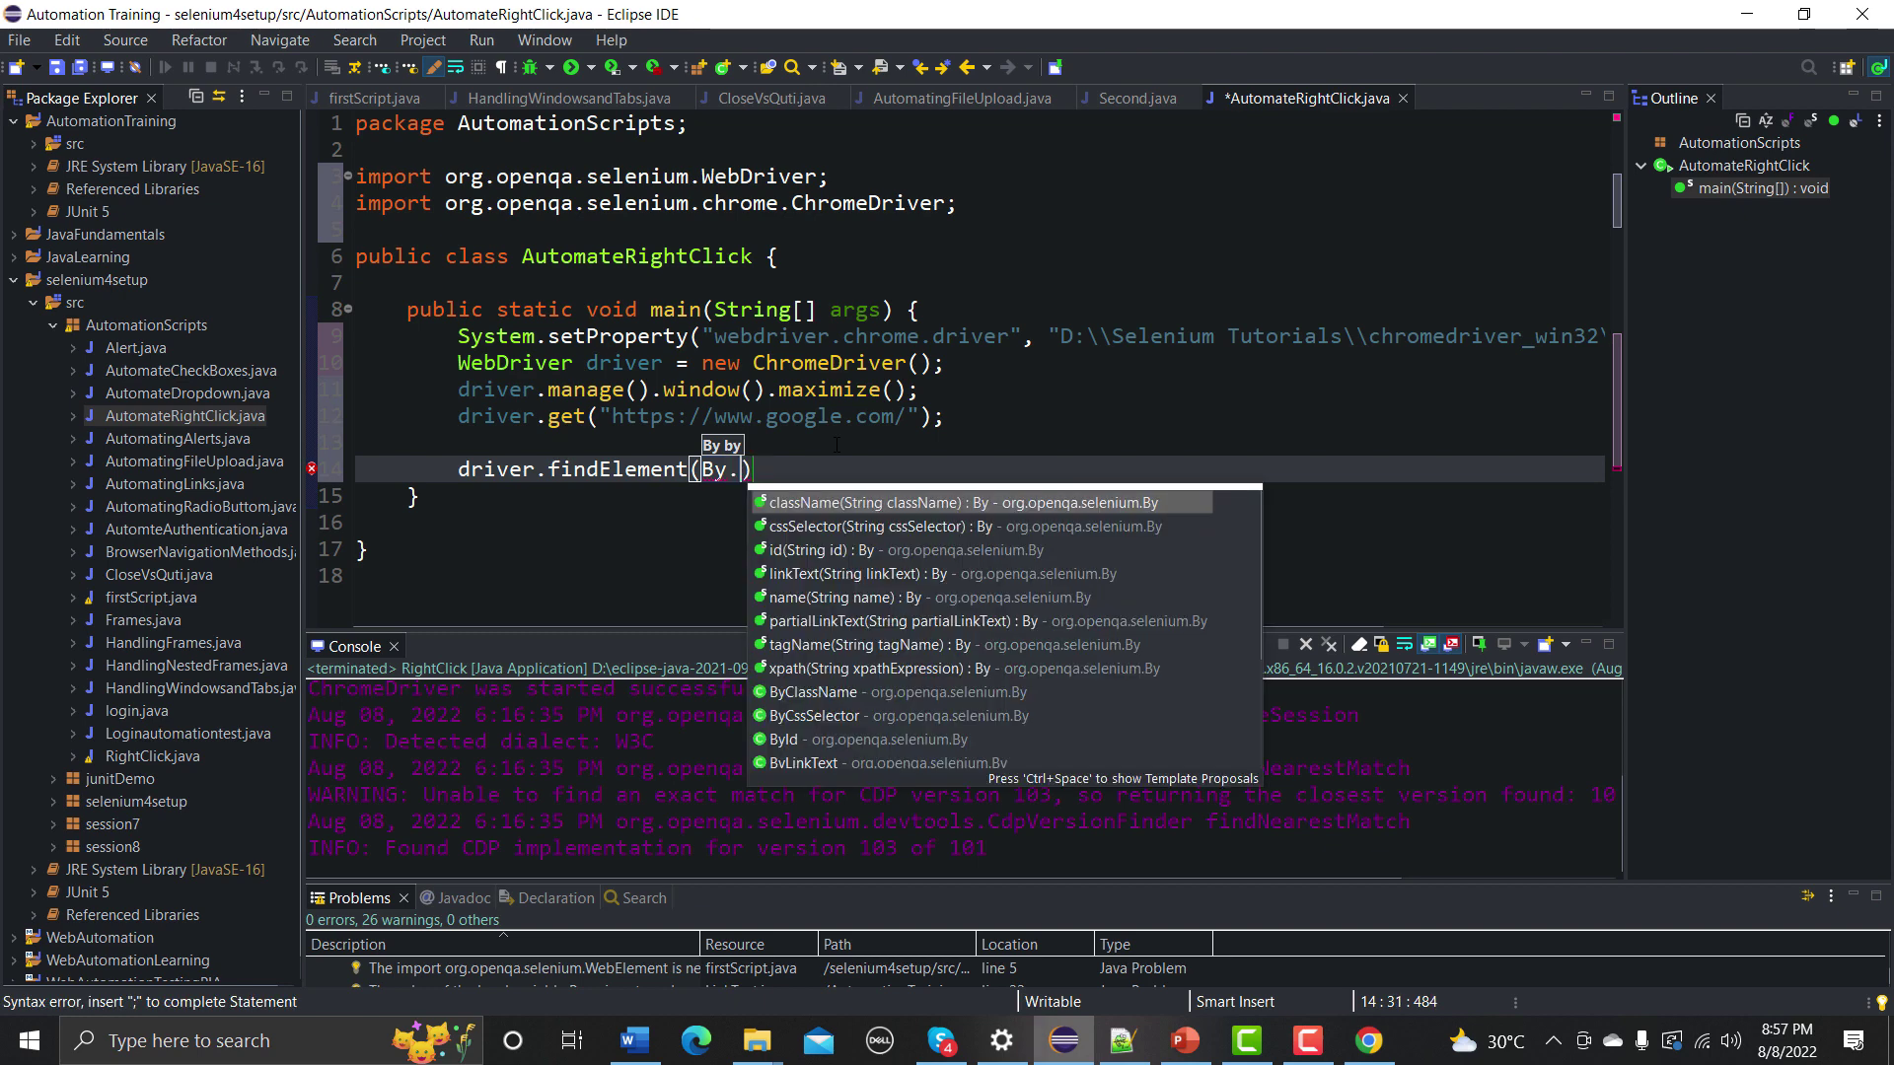
type("x")
key("Return")
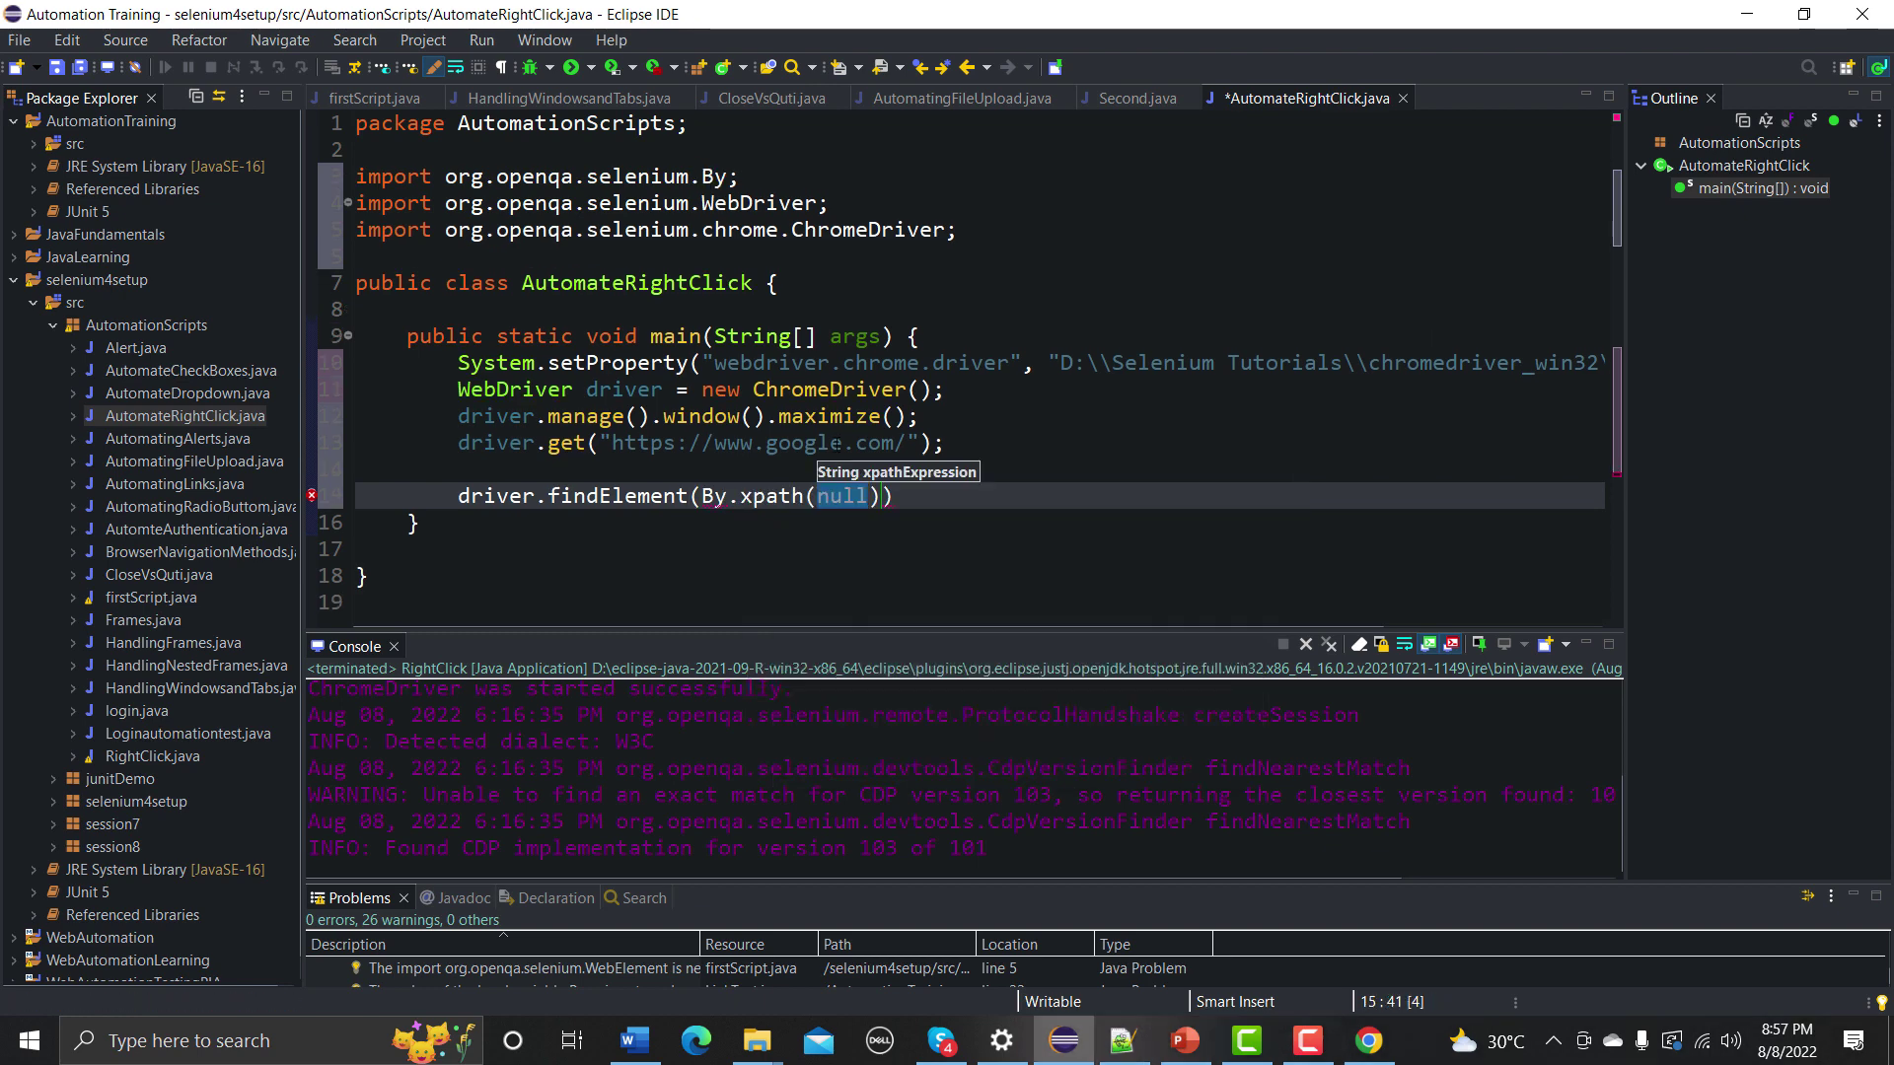
key("BackSpace")
type("\"")
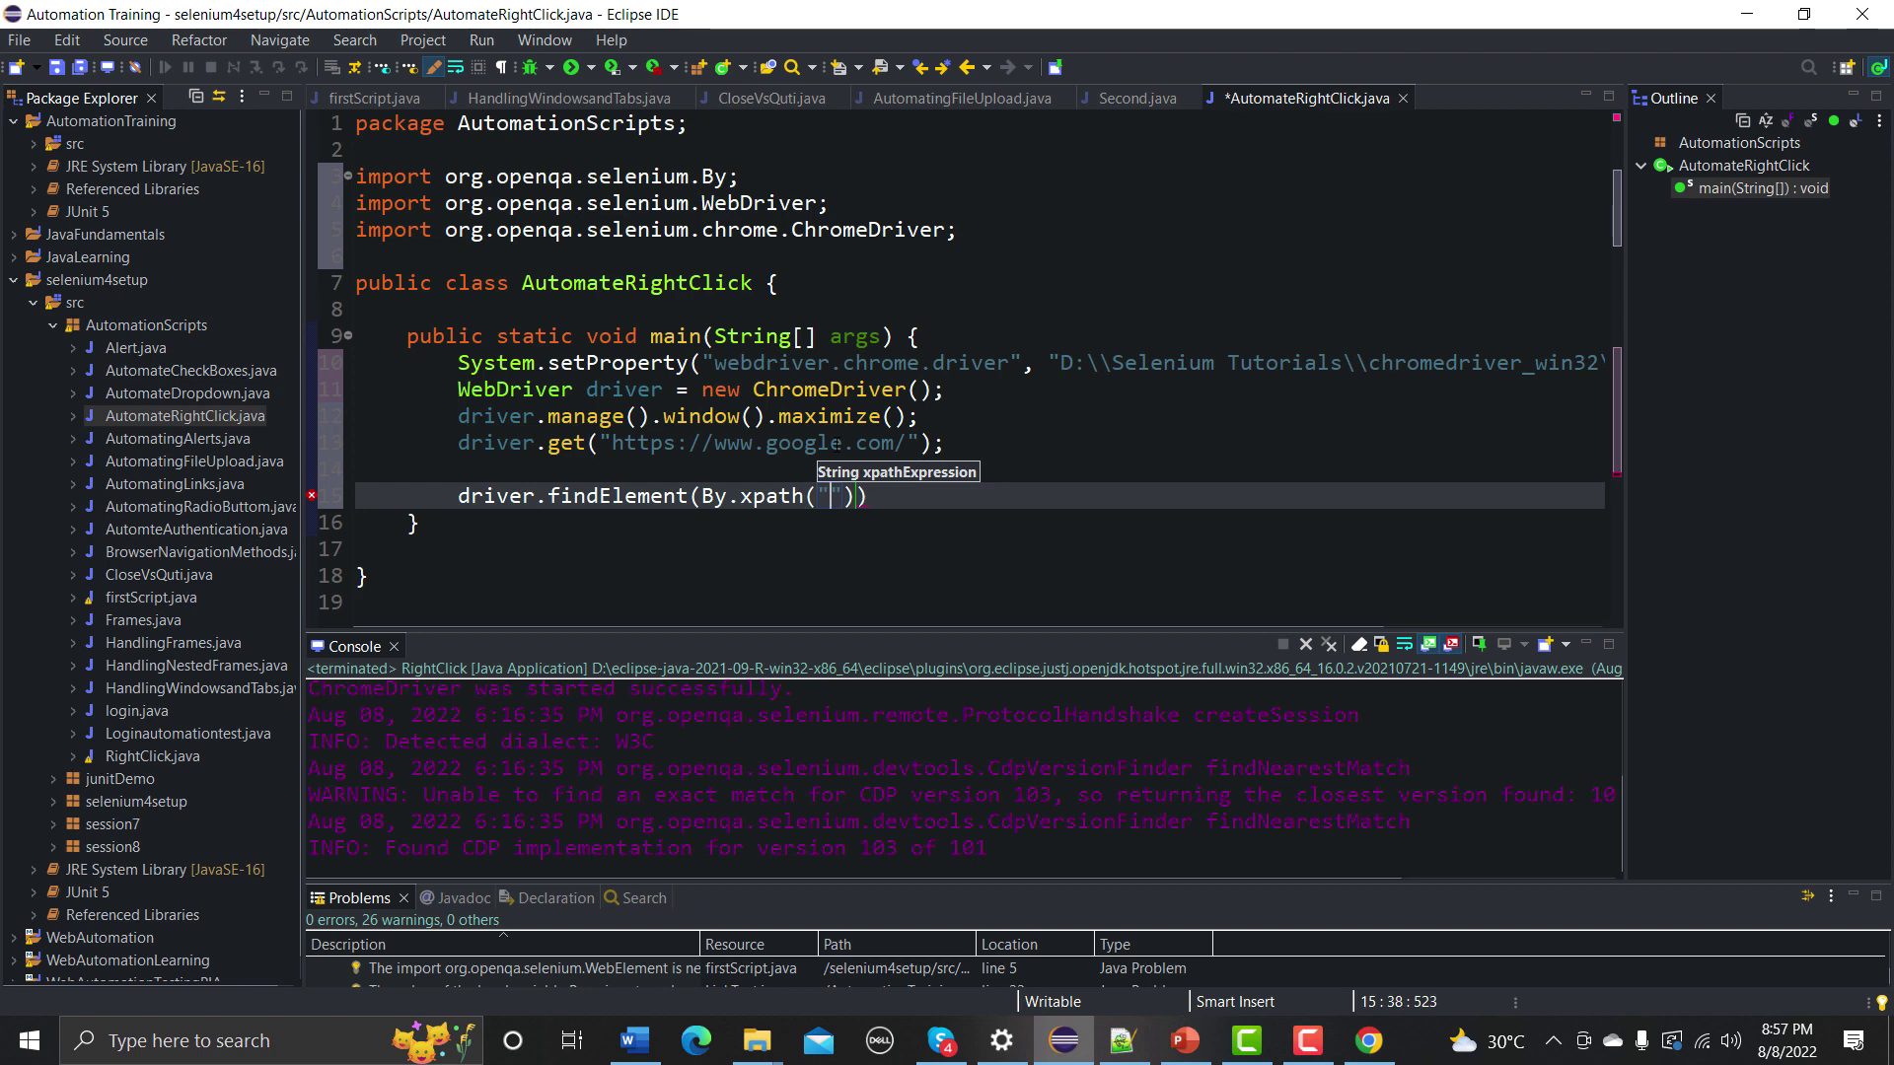
type("//a[normalize-space()=\\\"Images\\\"]")
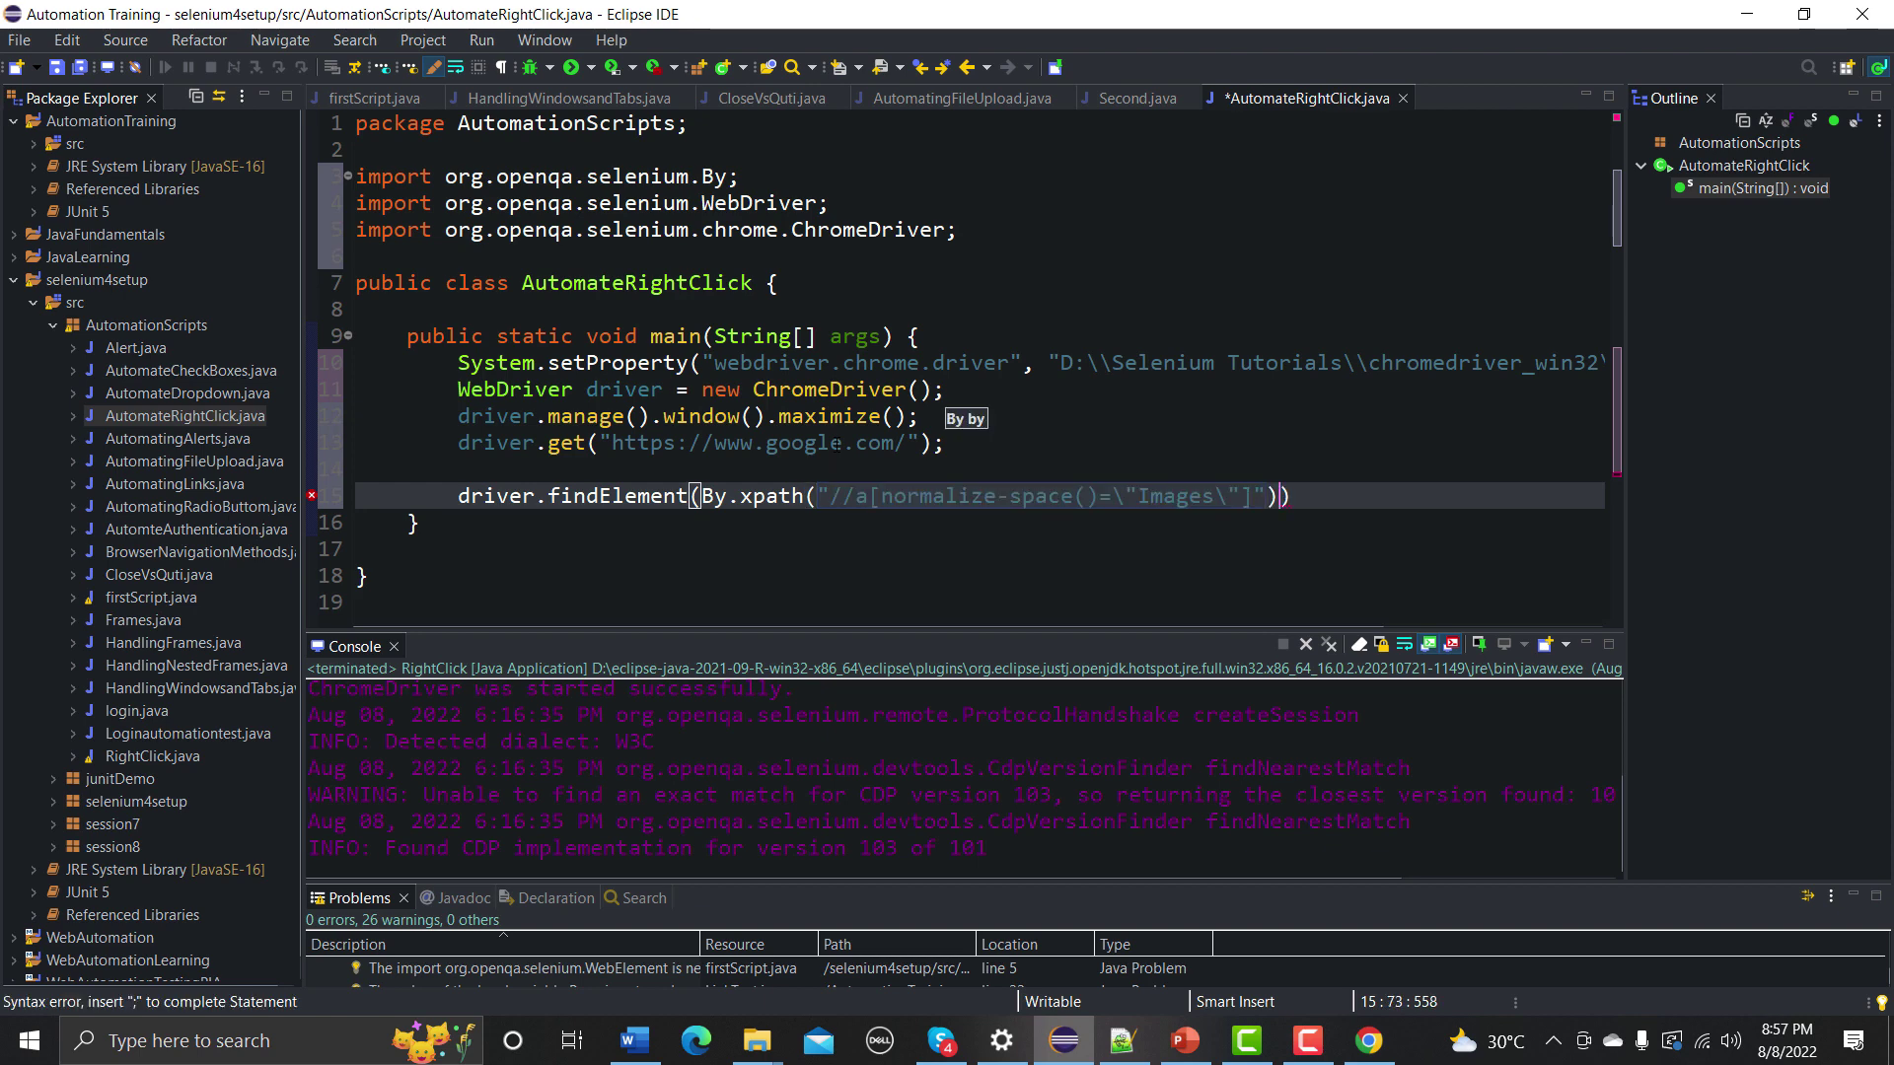
key("End")
key("Right")
key("Left")
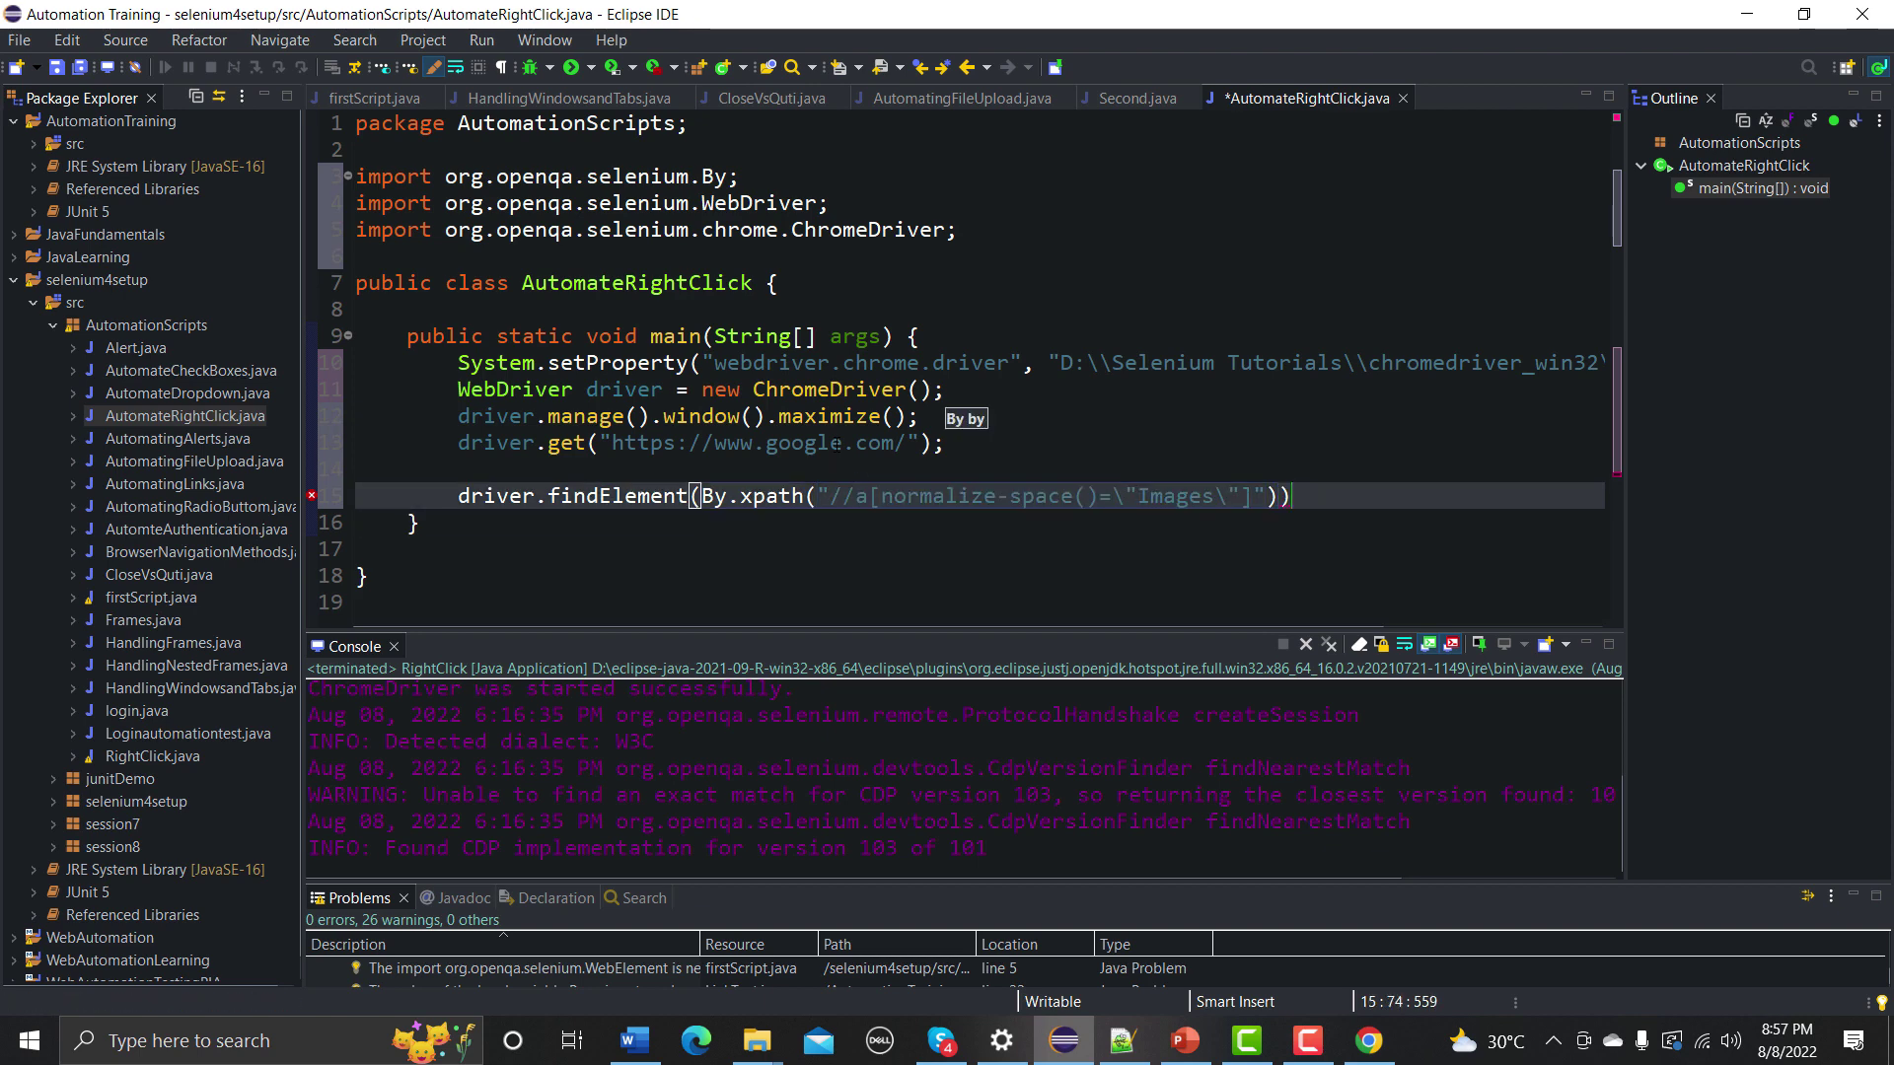
type(";")
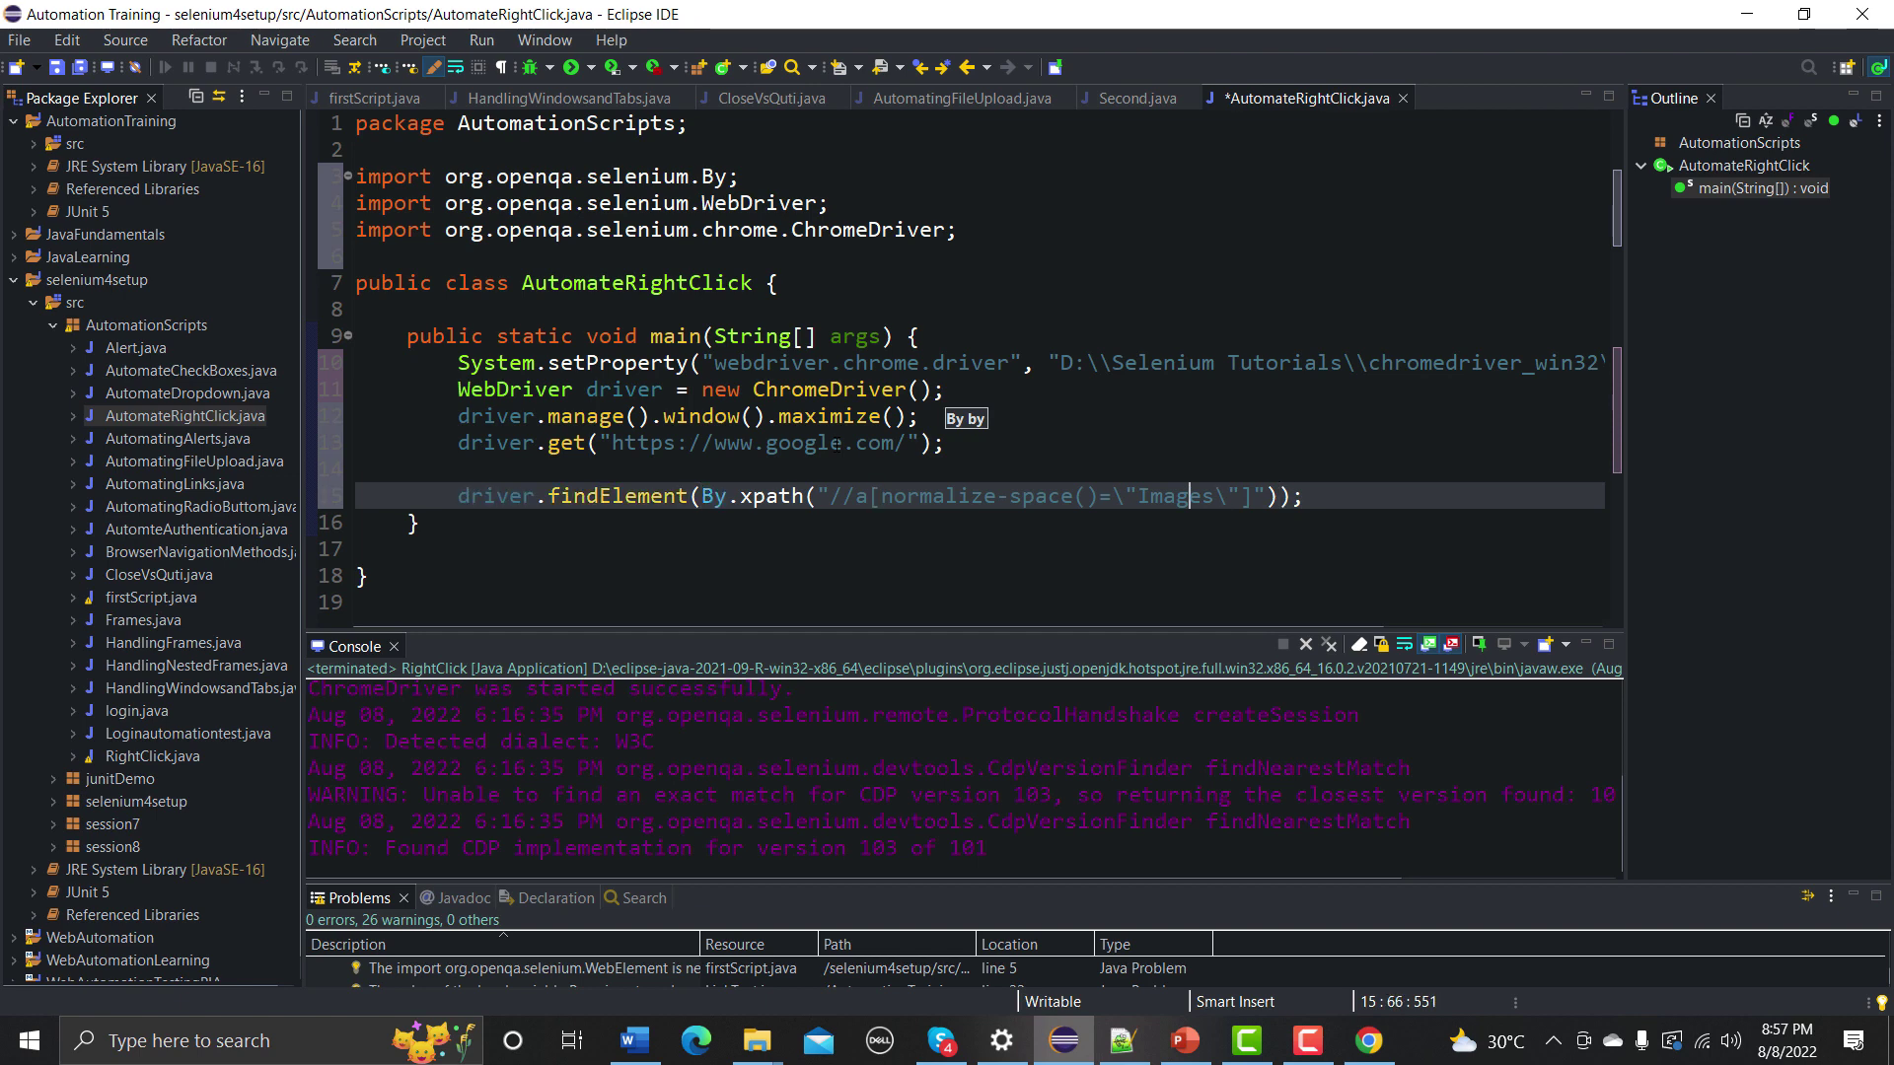
- Assign the result to WebElement images, import WebElement, and start a new line
left_click(1087, 497)
left_click(458, 496)
type("Web ")
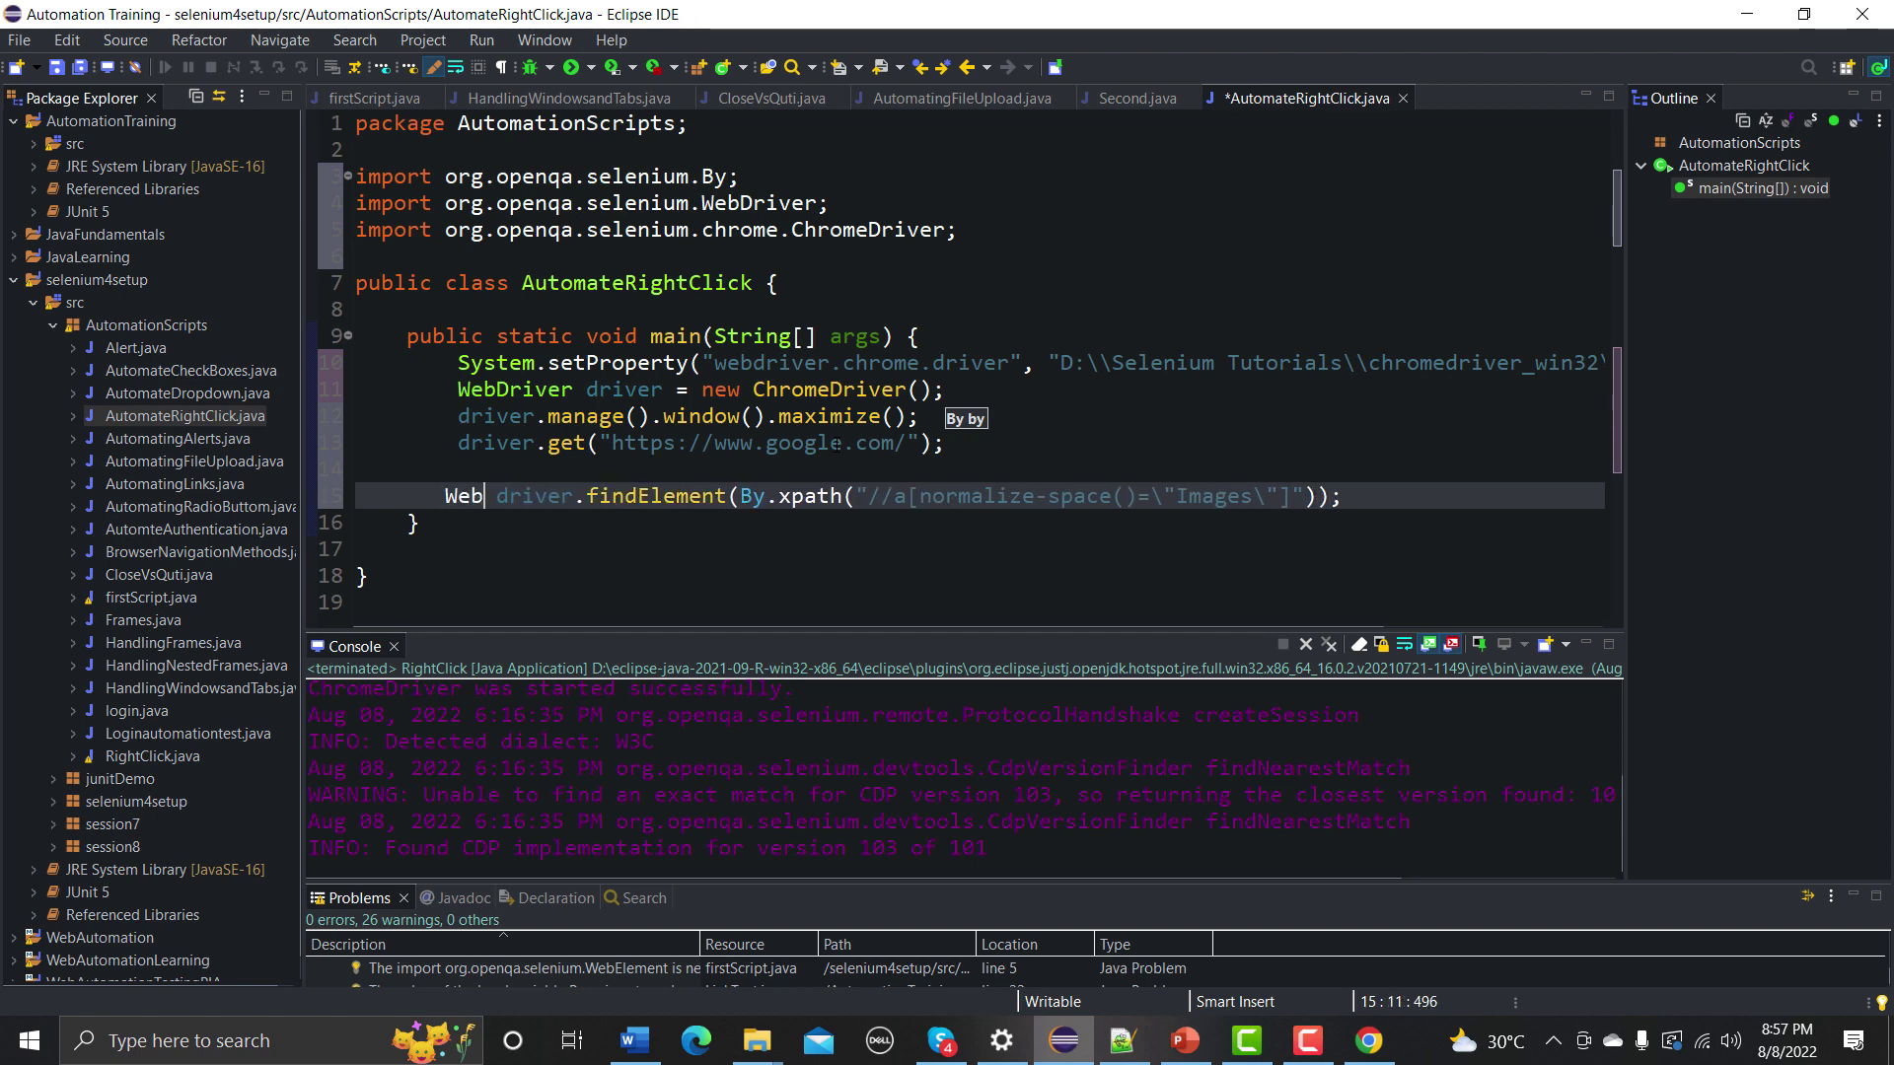
type("Element images=")
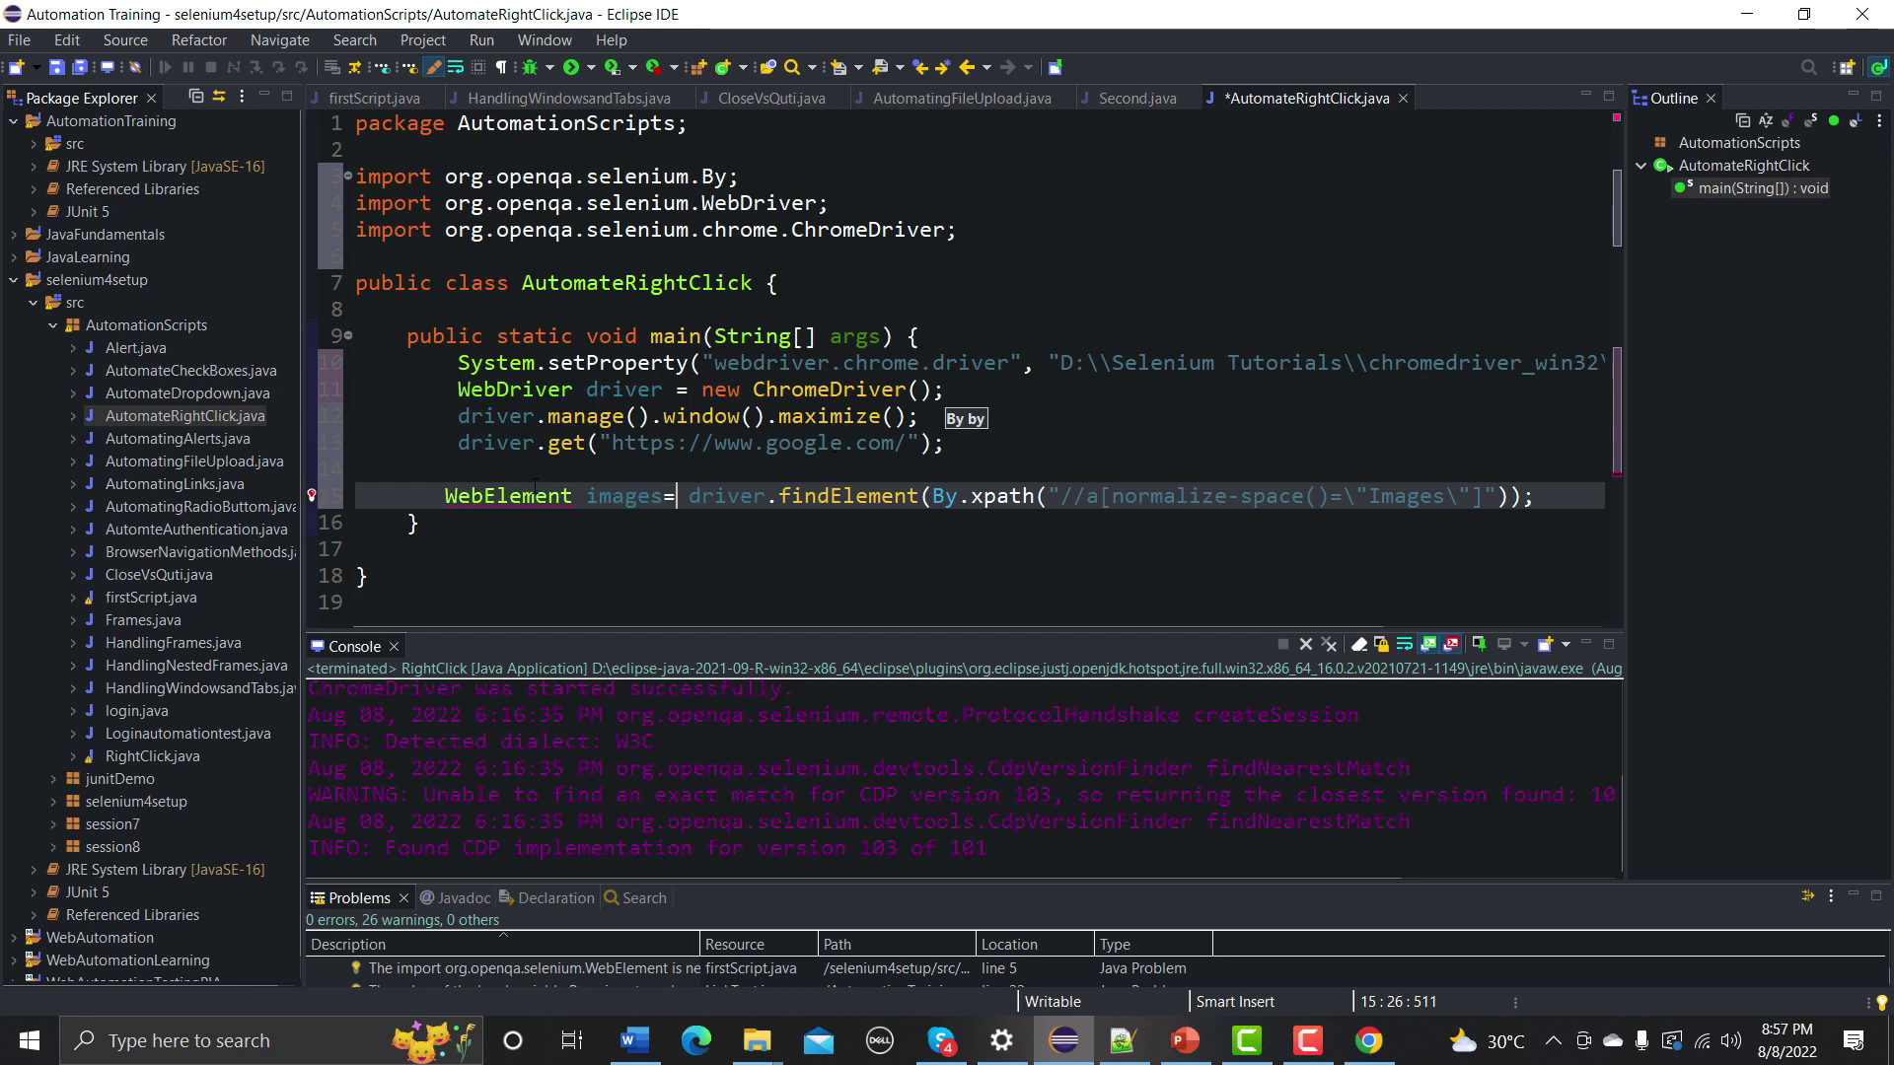
mouse_move(508, 498)
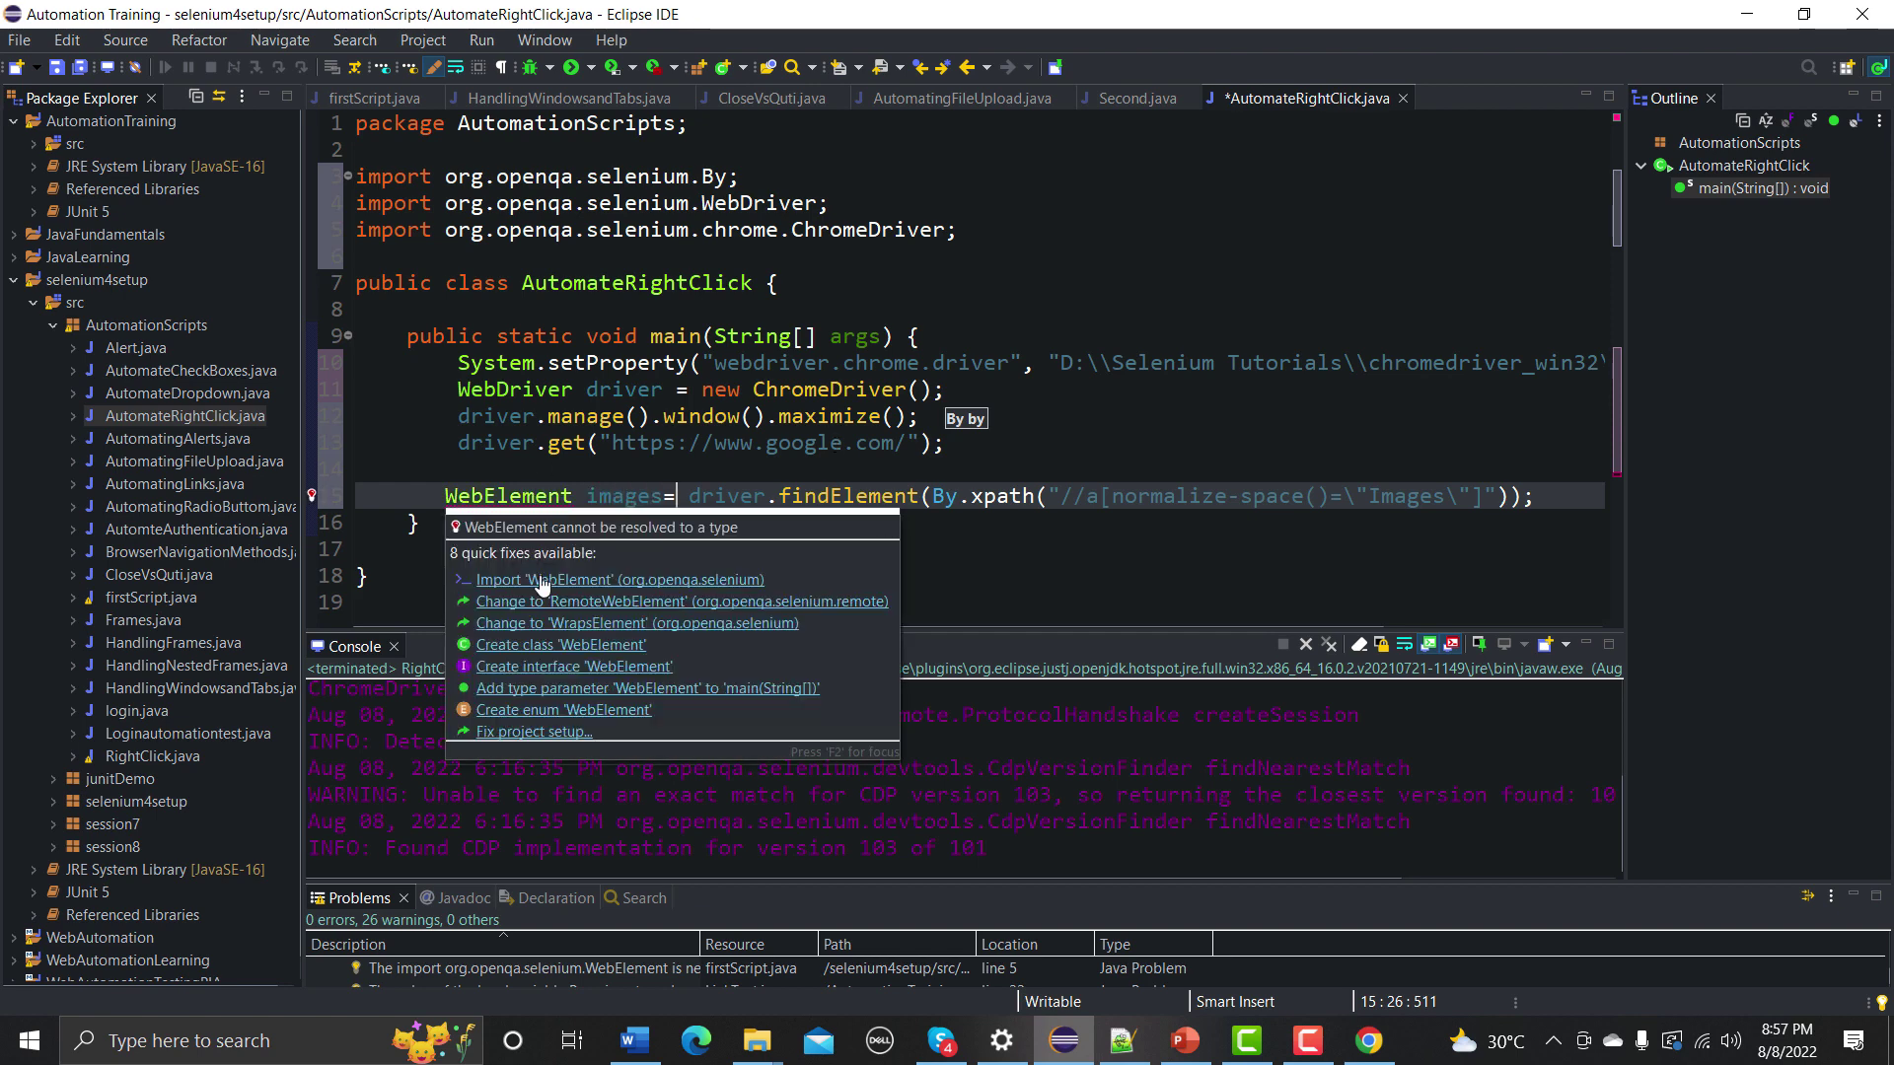
left_click(542, 586)
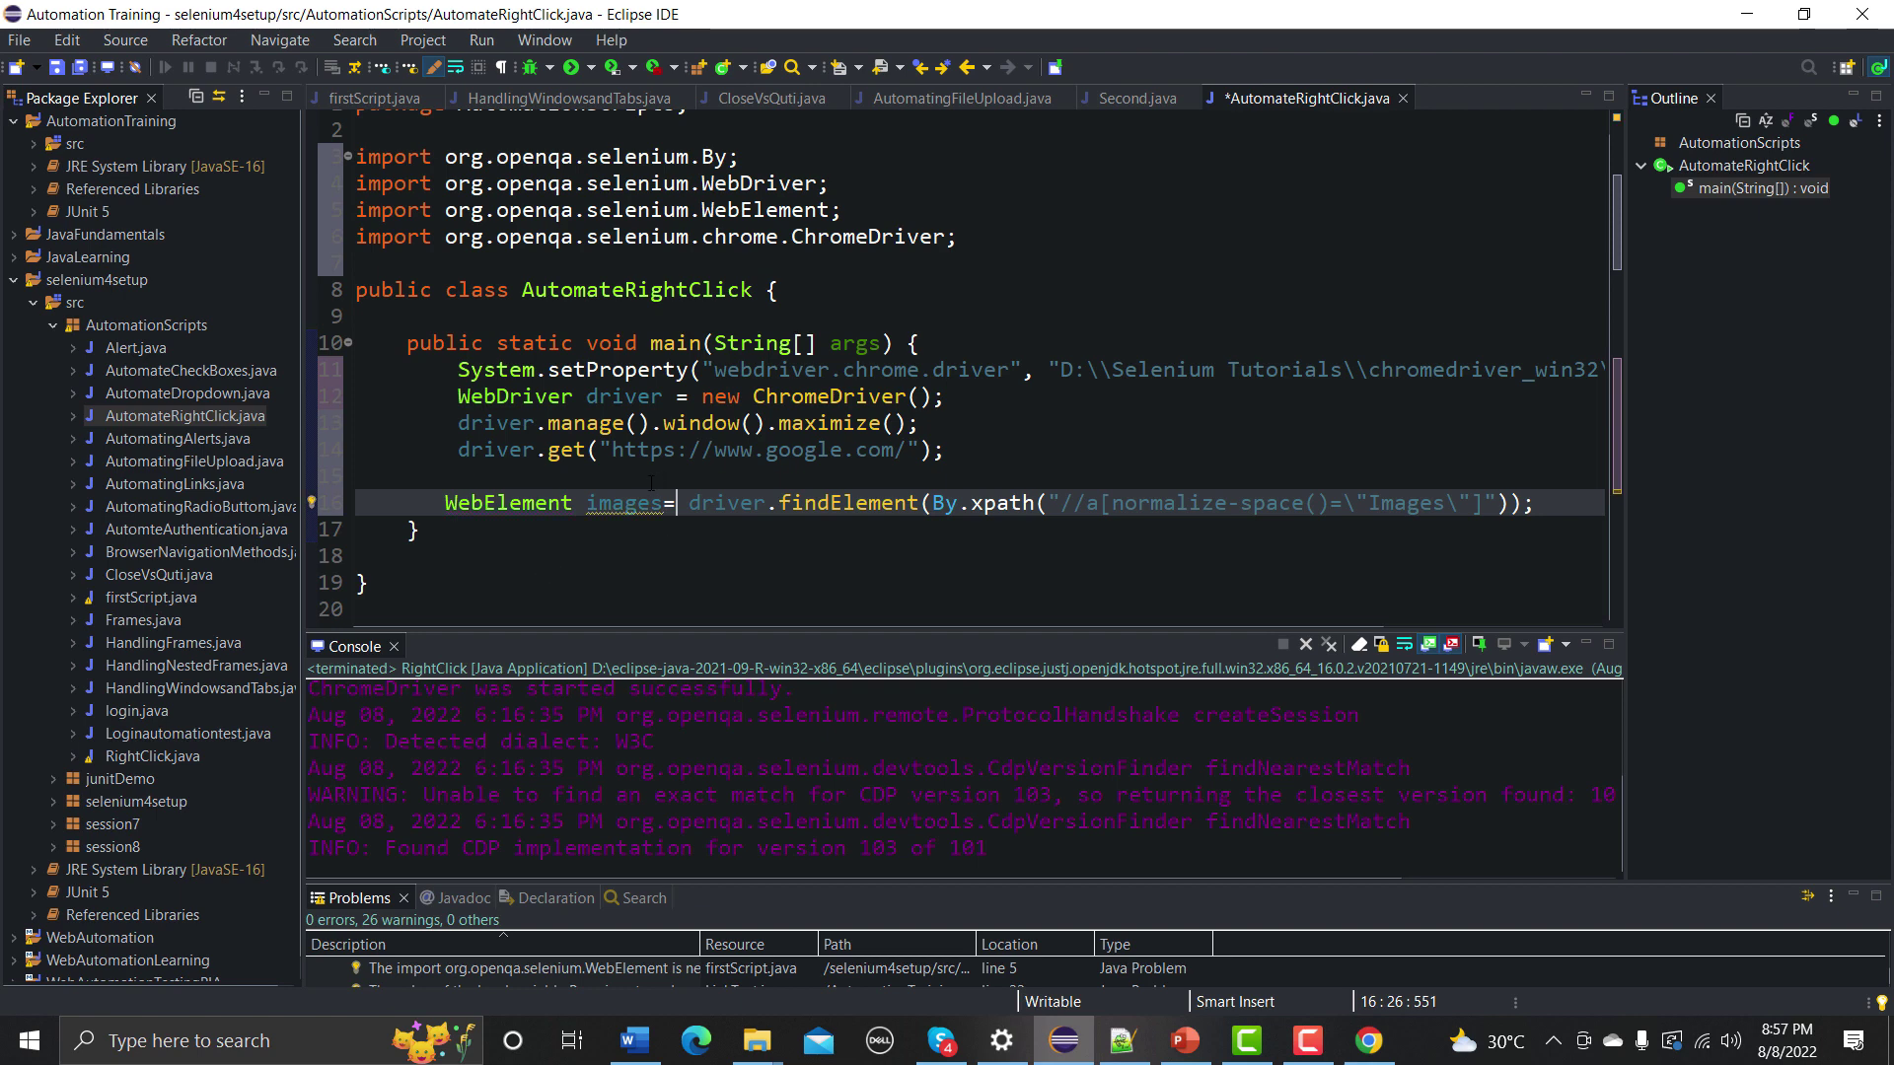
left_click(1369, 1040)
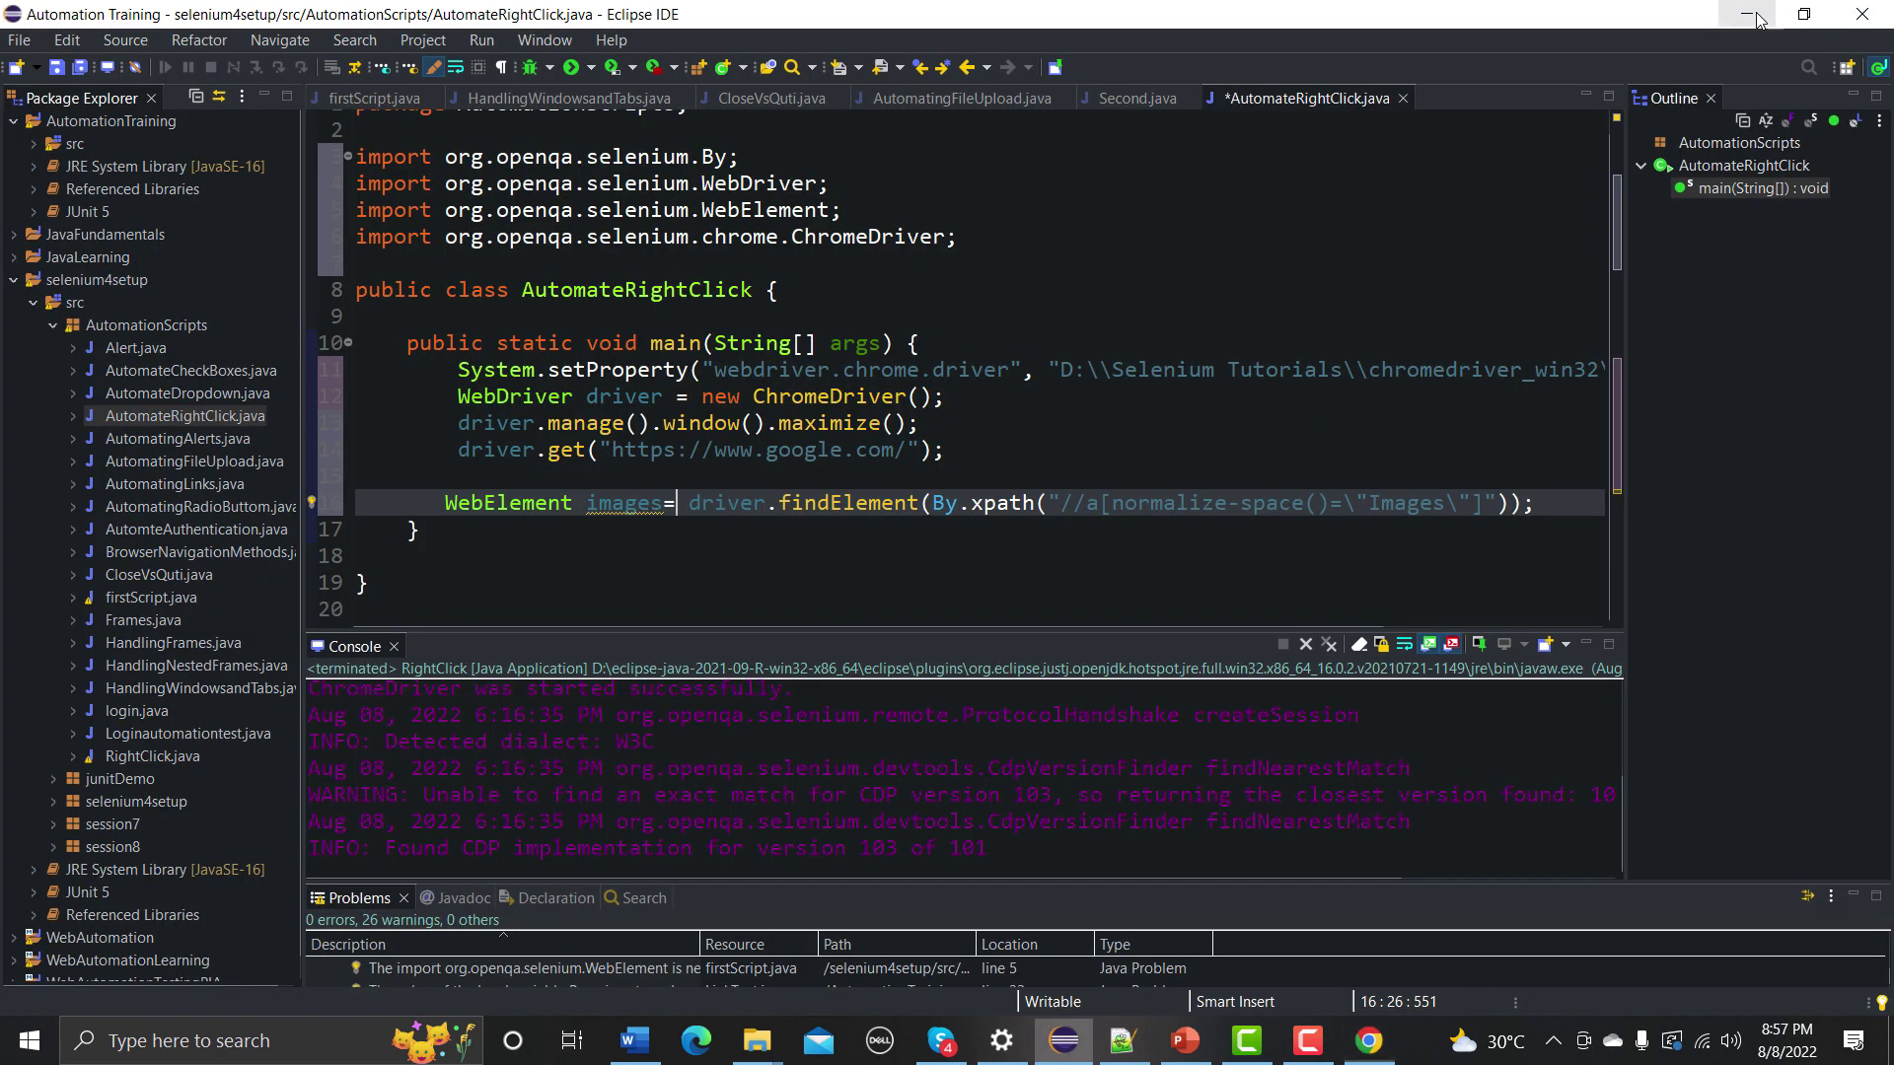
left_click(1752, 20)
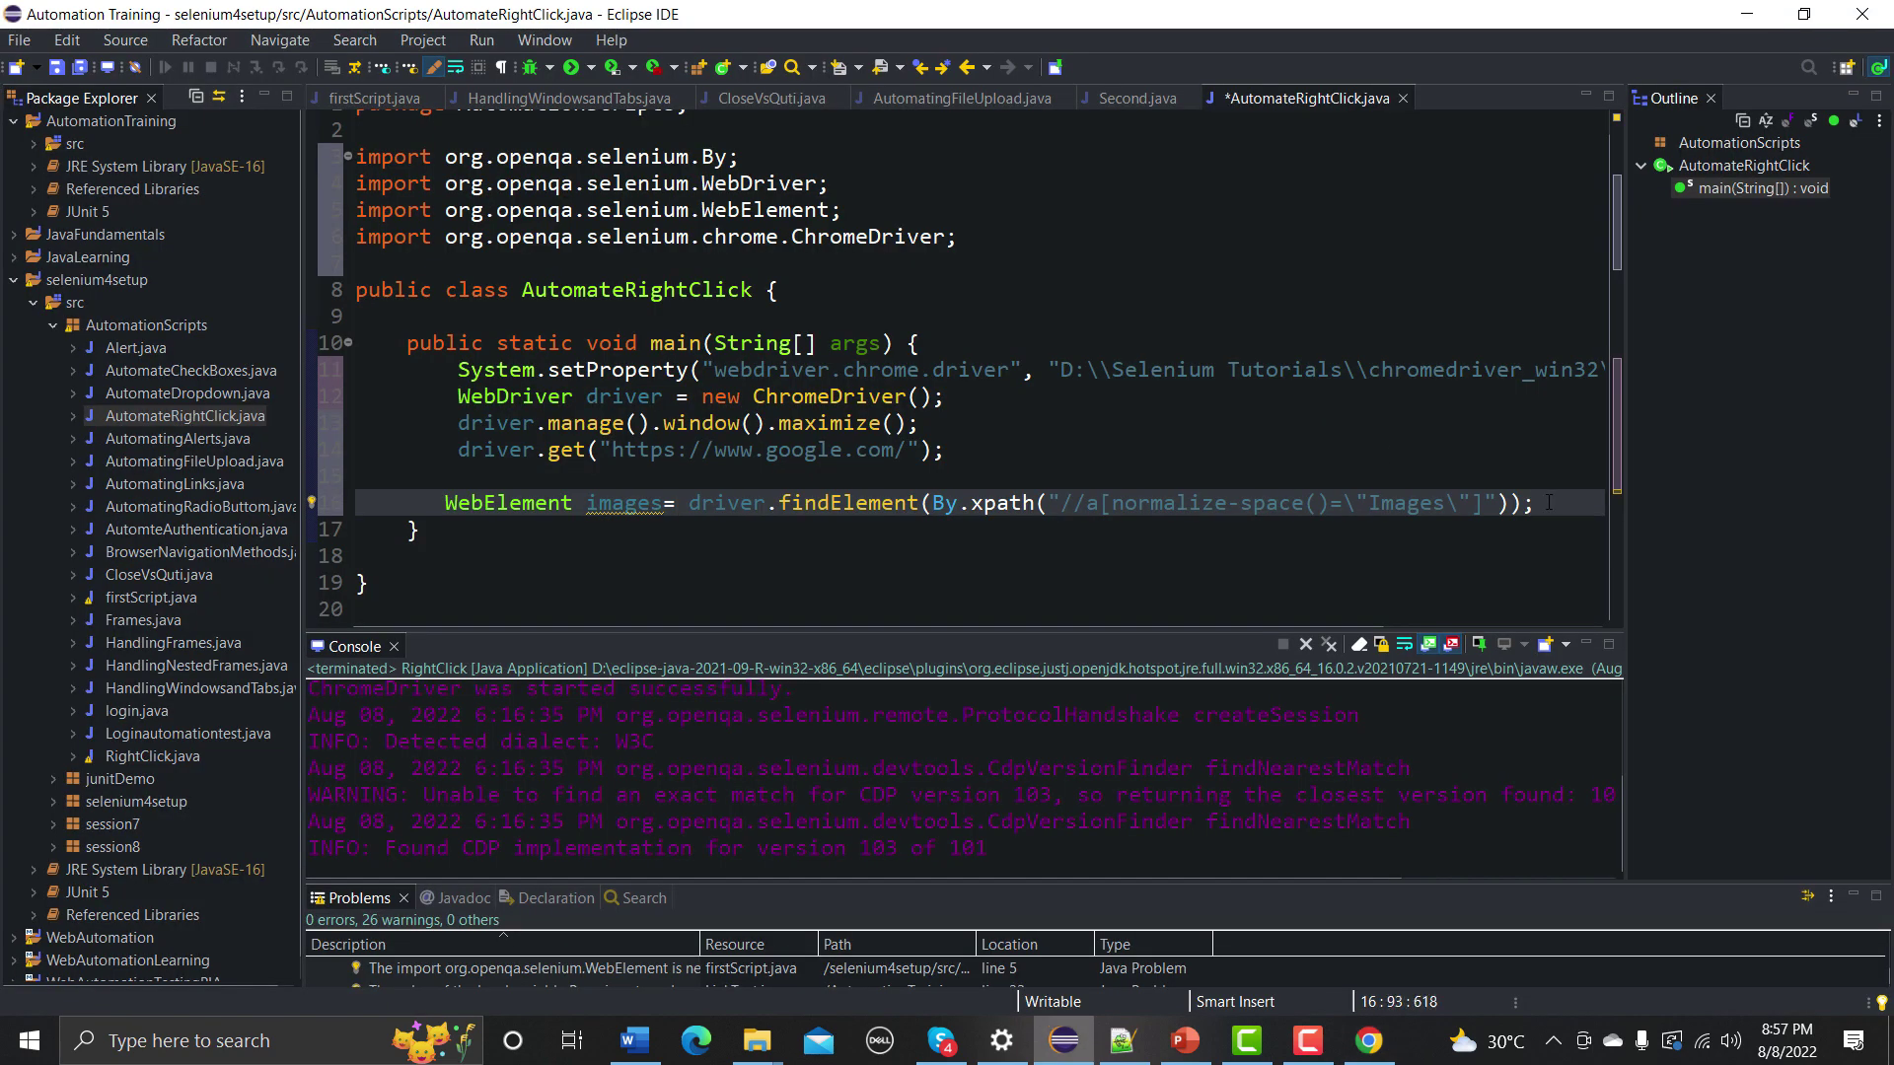
key("Return")
key("Return")
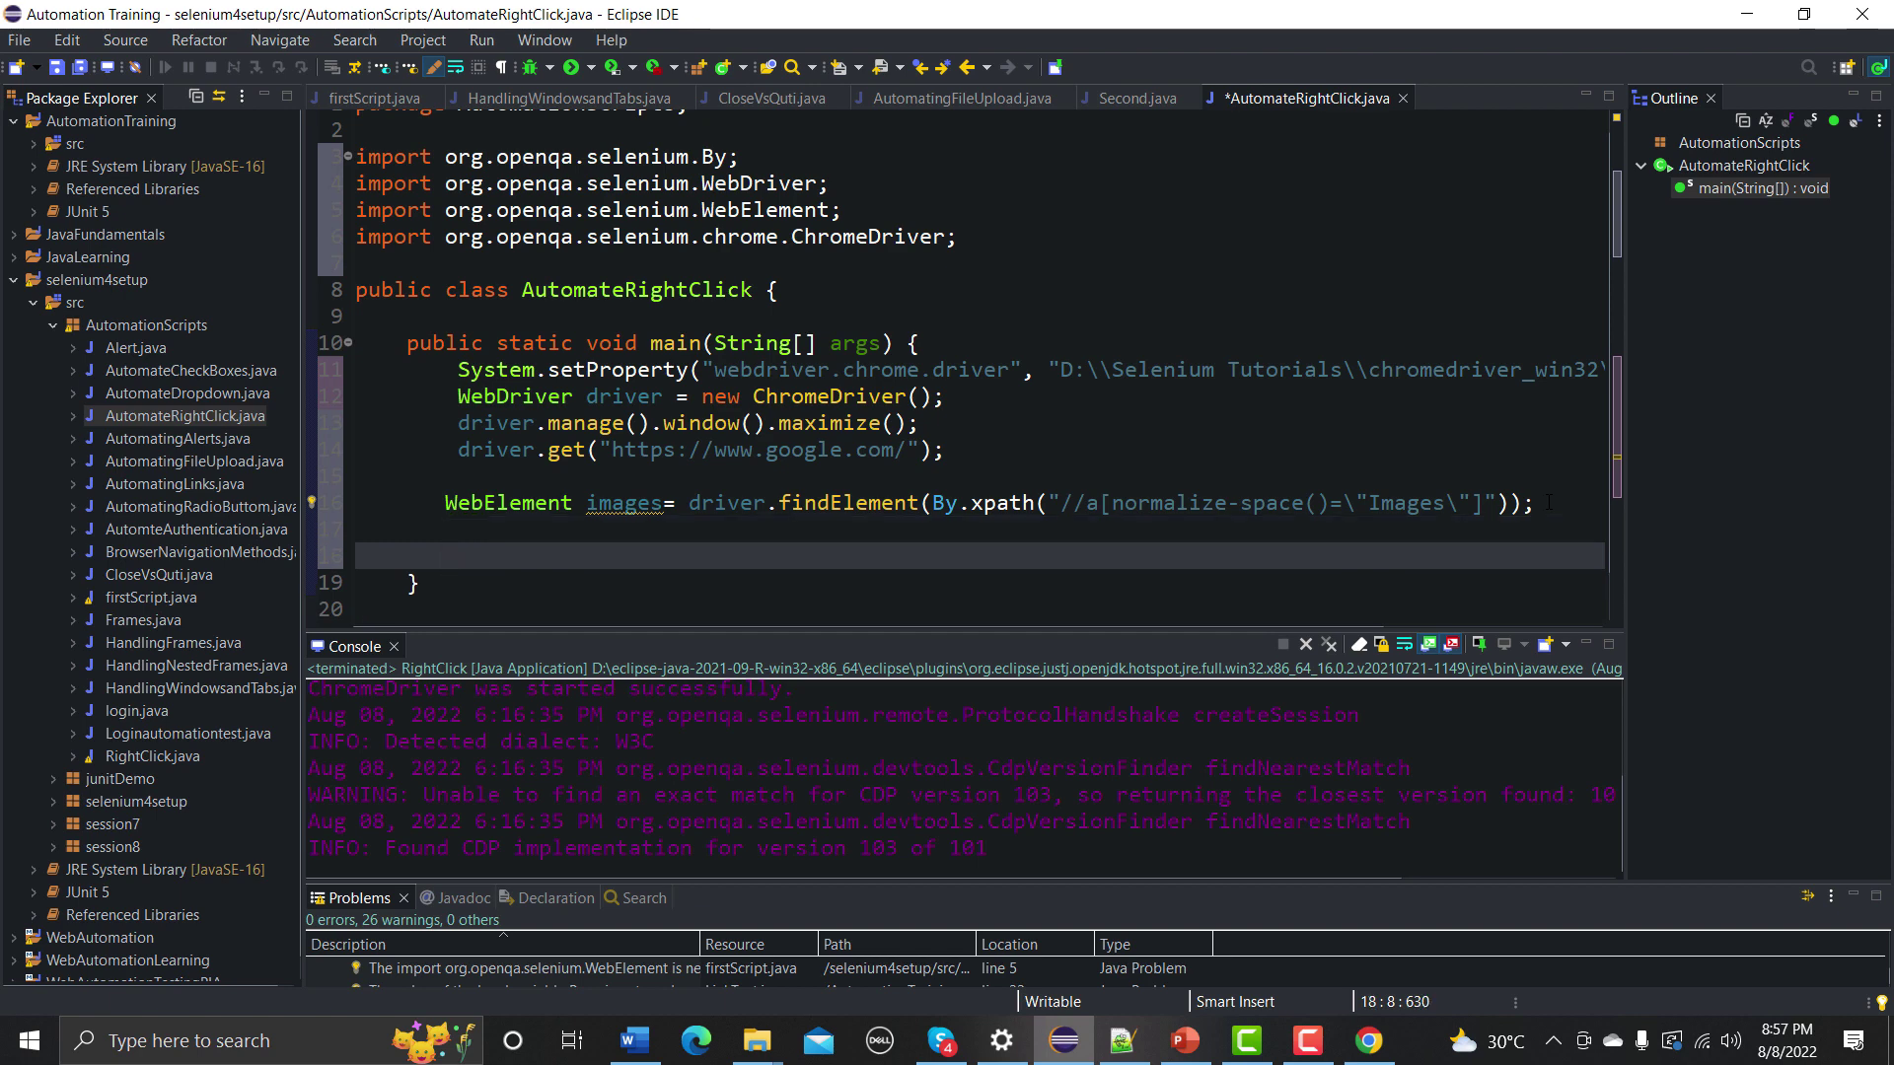
type("Actions")
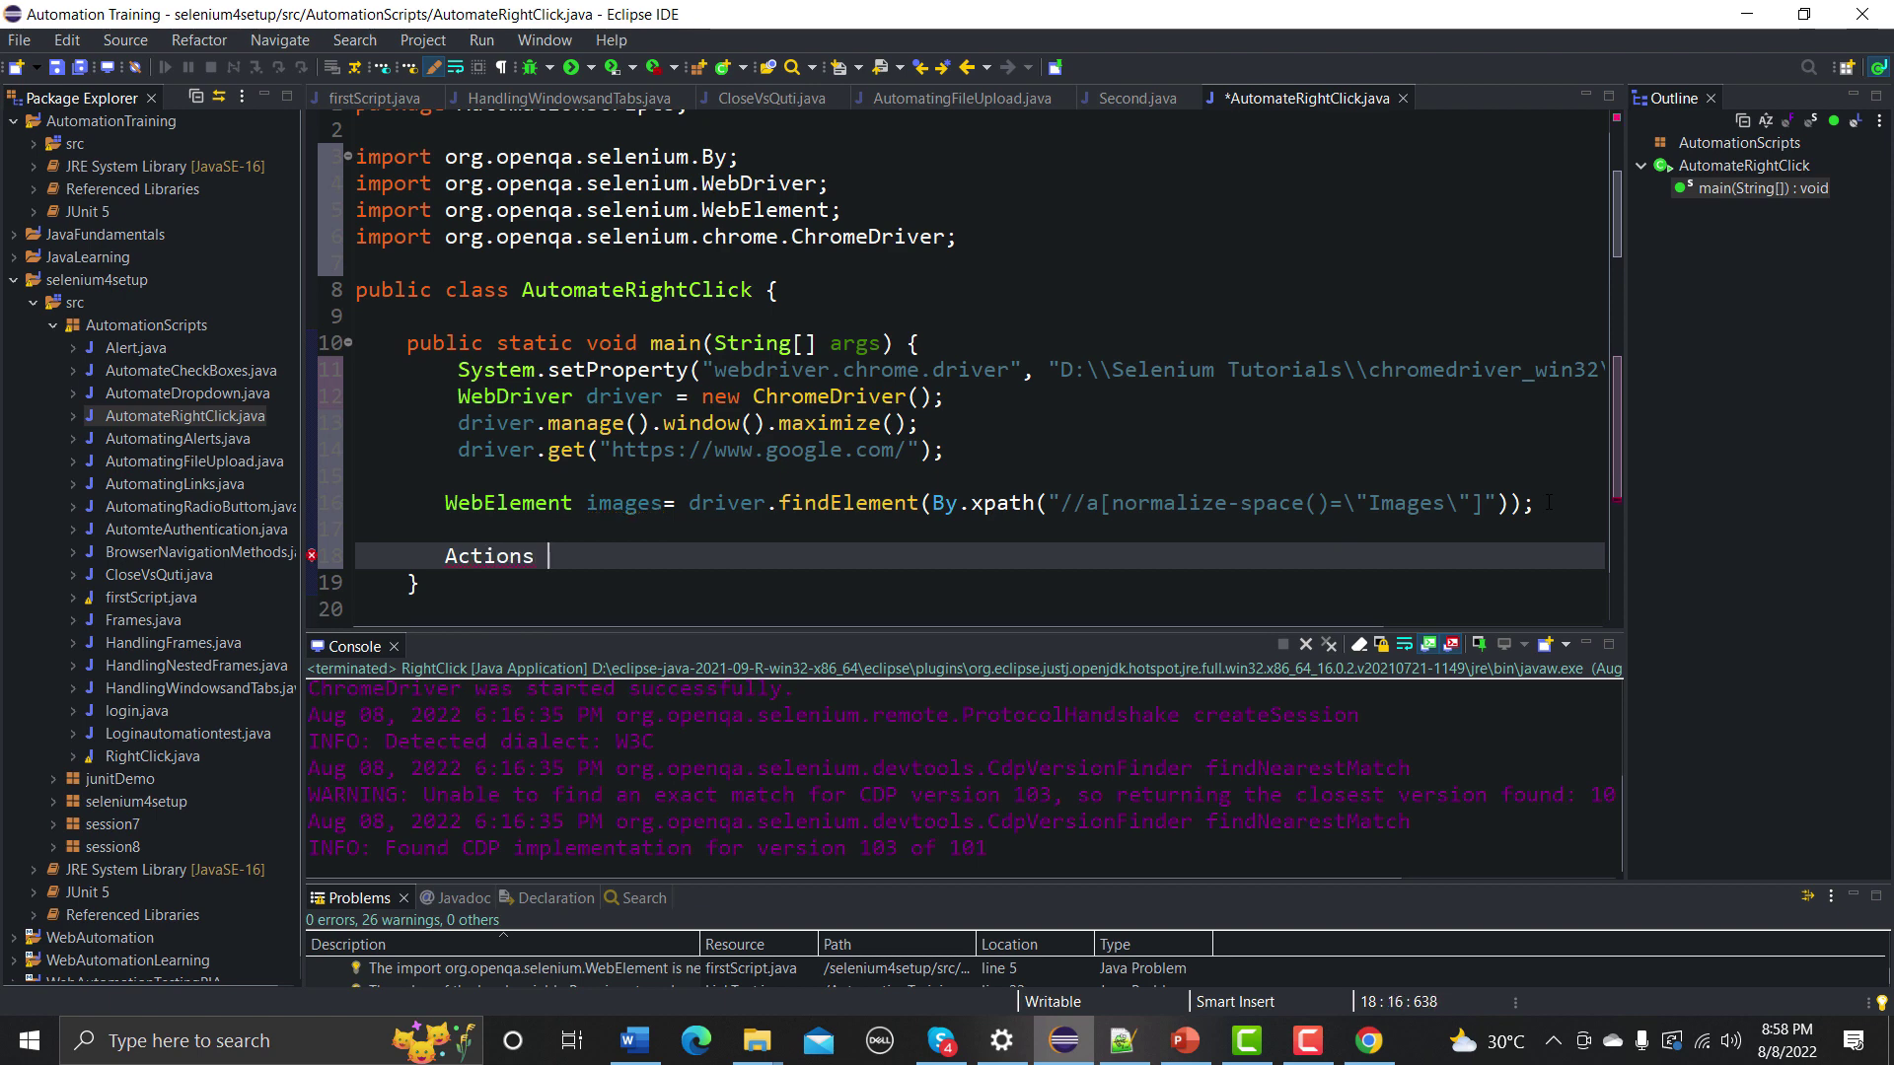
type(" act = ")
type("new Actions")
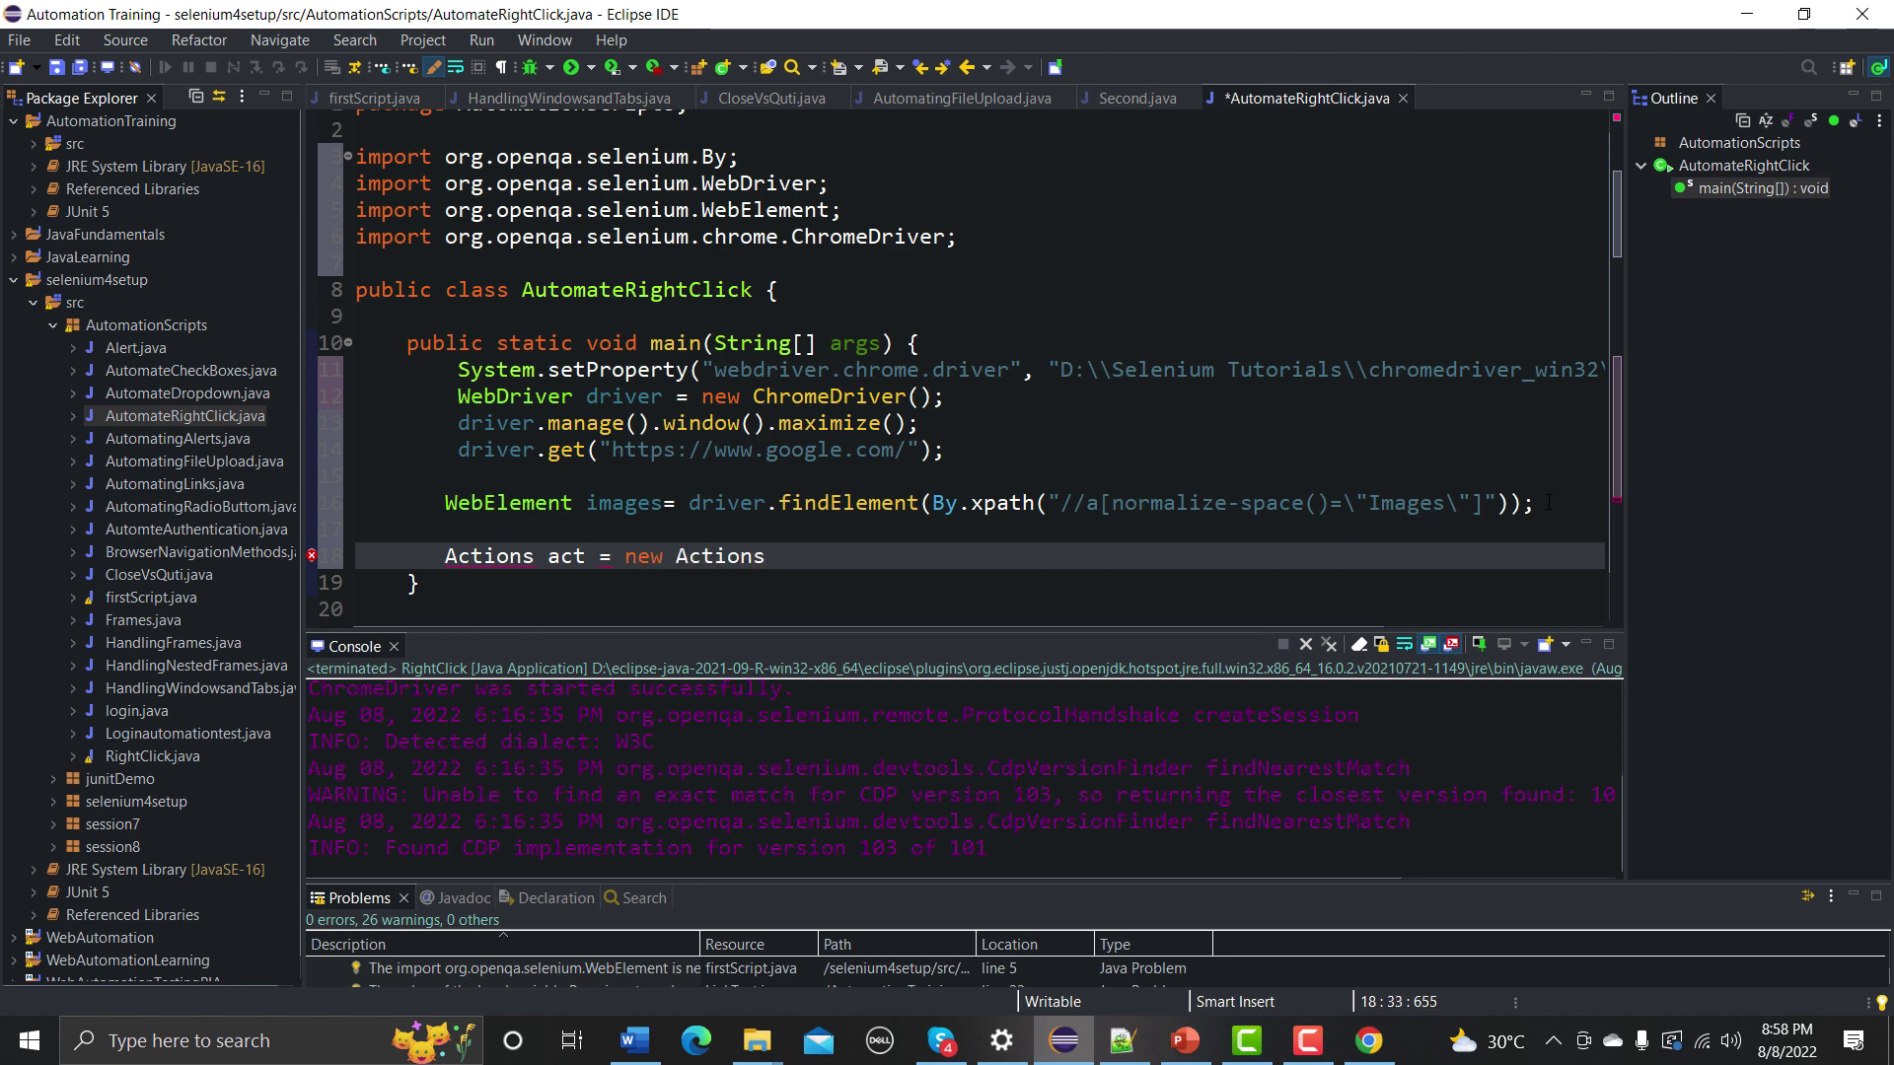
type("(")
- Declare Actions act = new Actions(driver), import Actions, and add blank lines below
key("Right")
type(";")
mouse_move(488, 556)
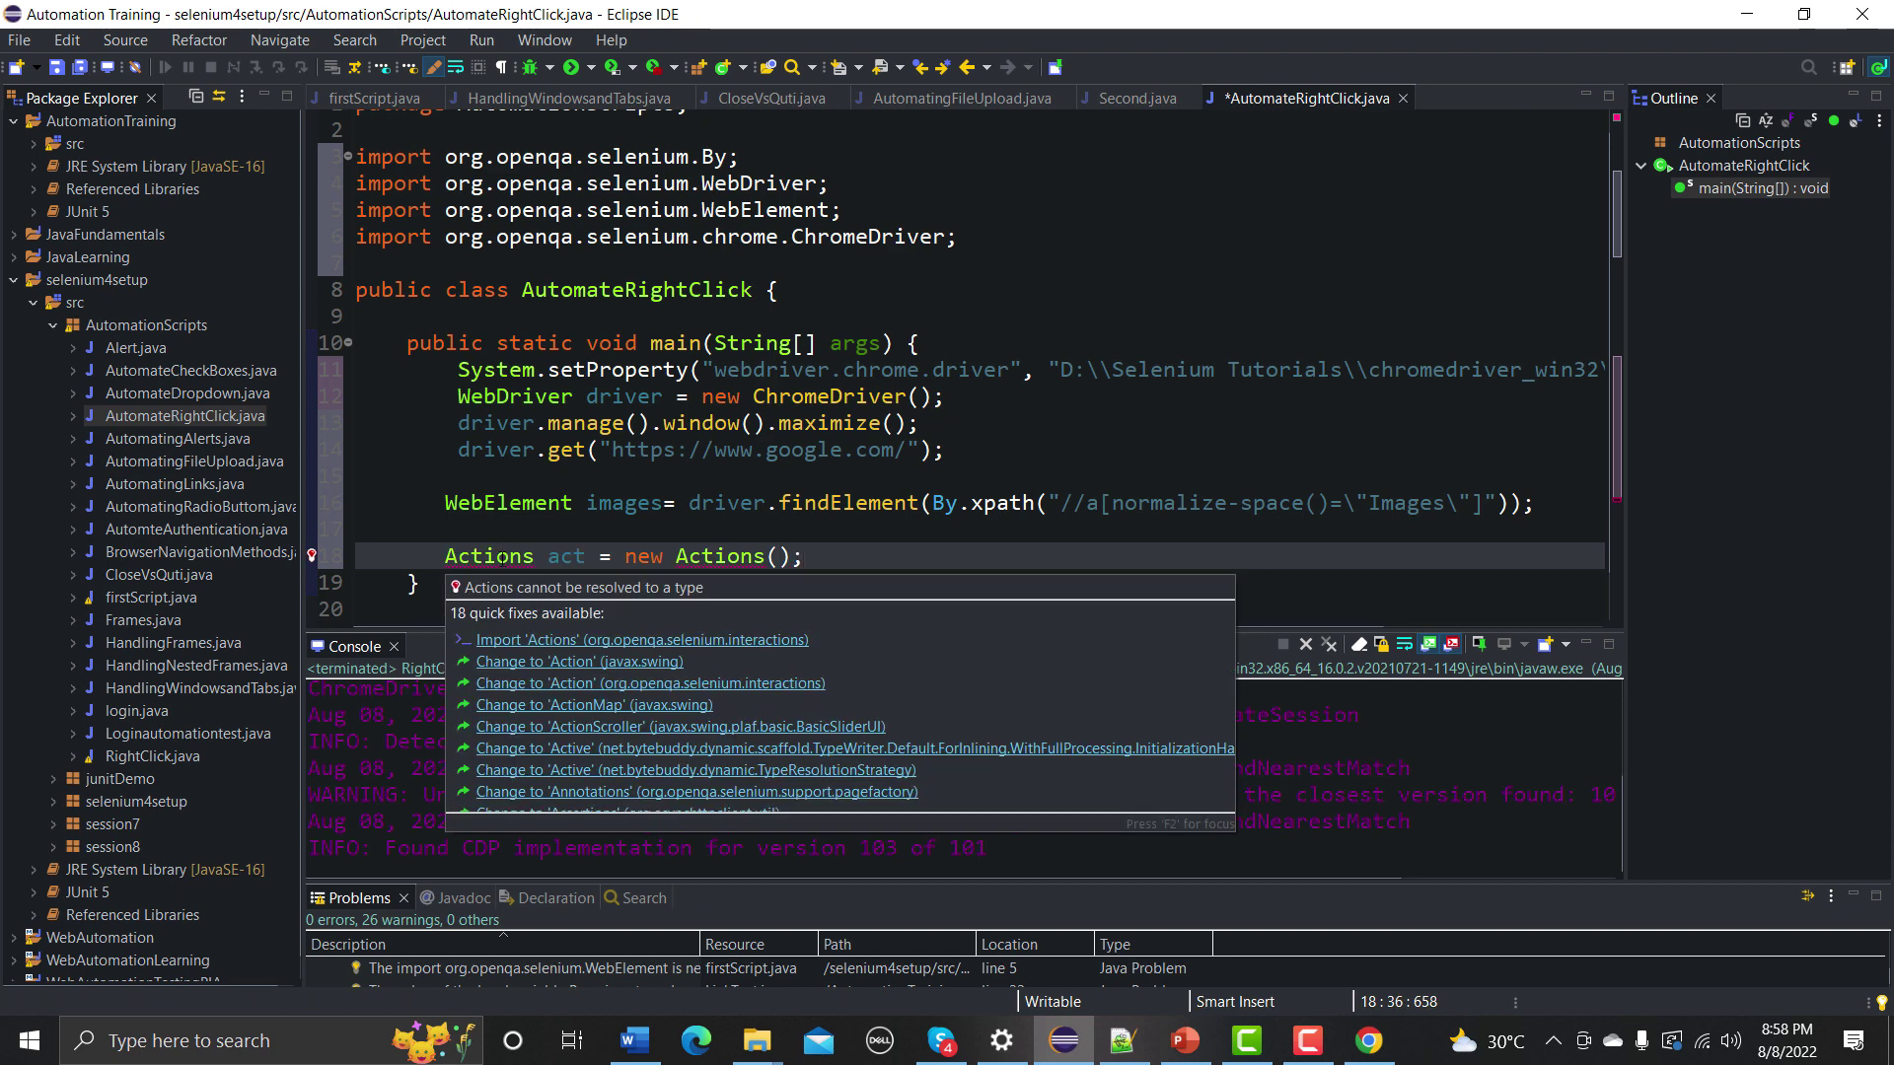
left_click(530, 642)
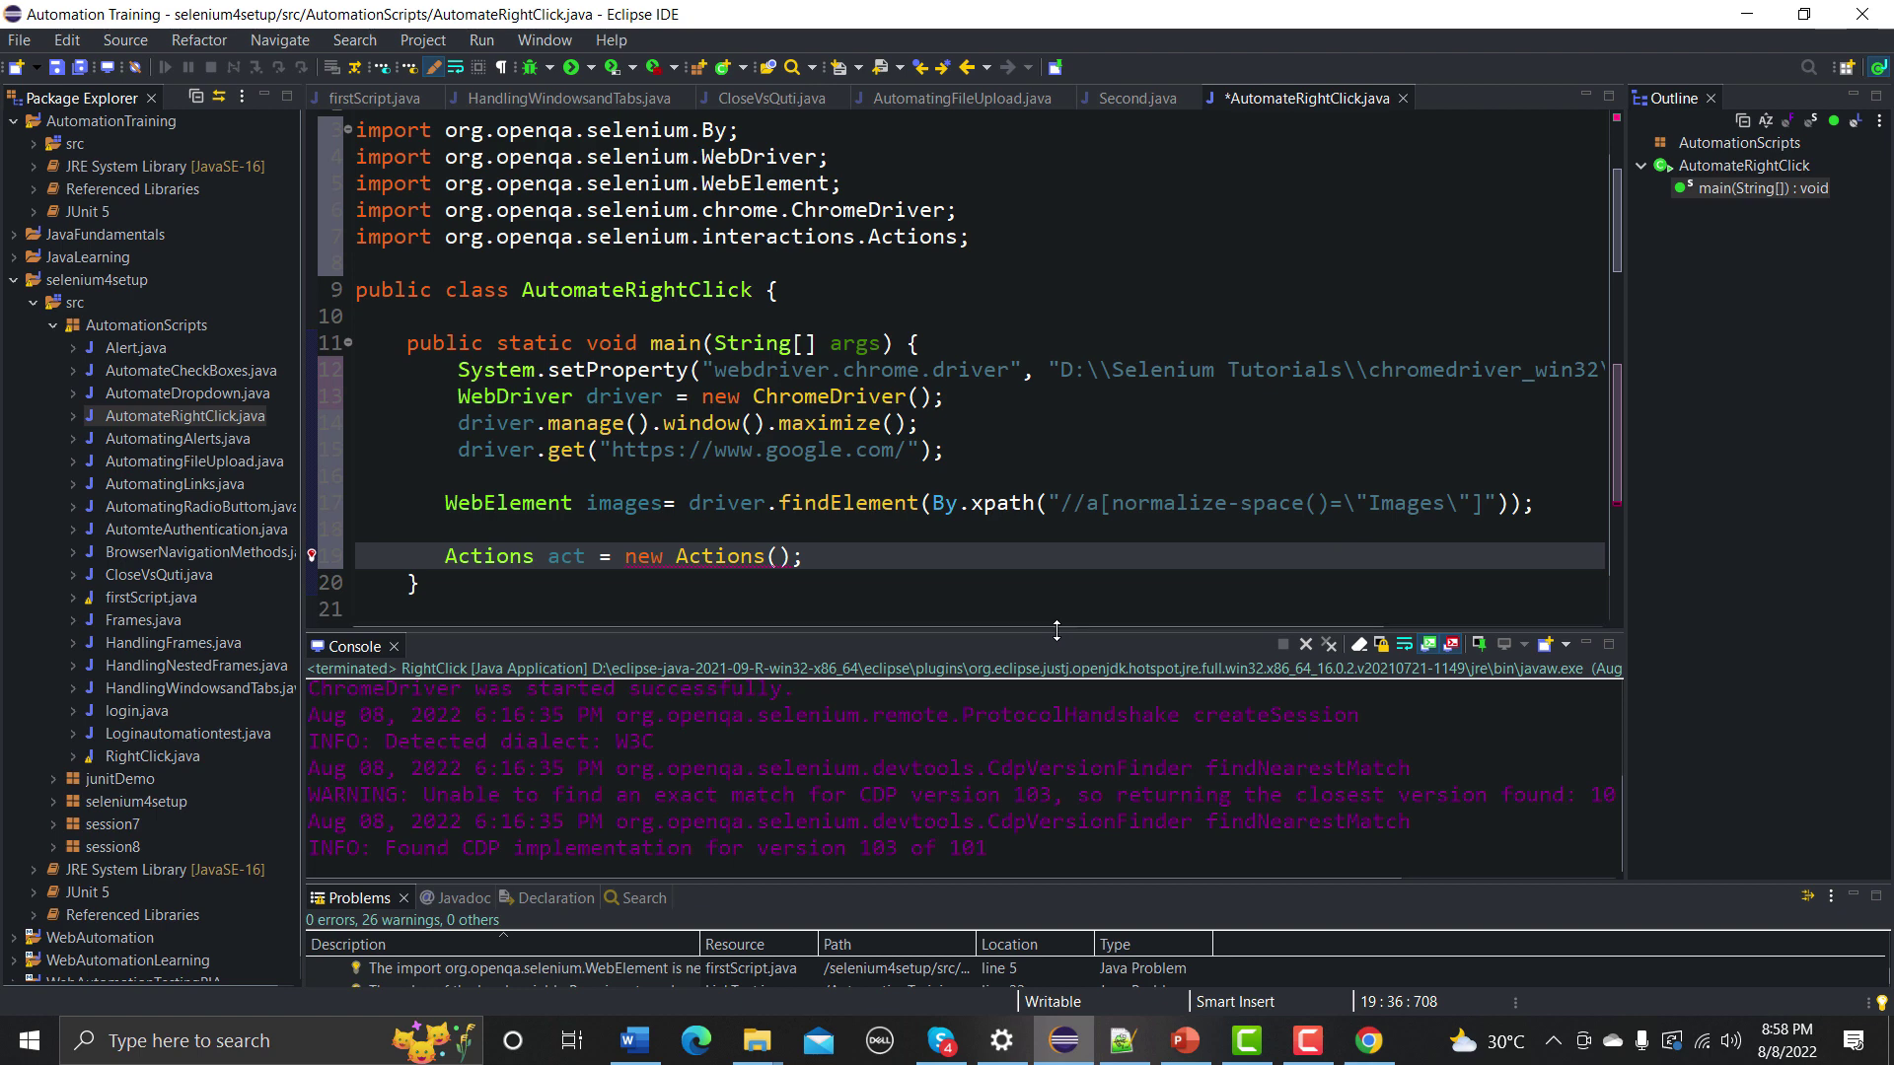
left_click_drag(1057, 636, 1057, 729)
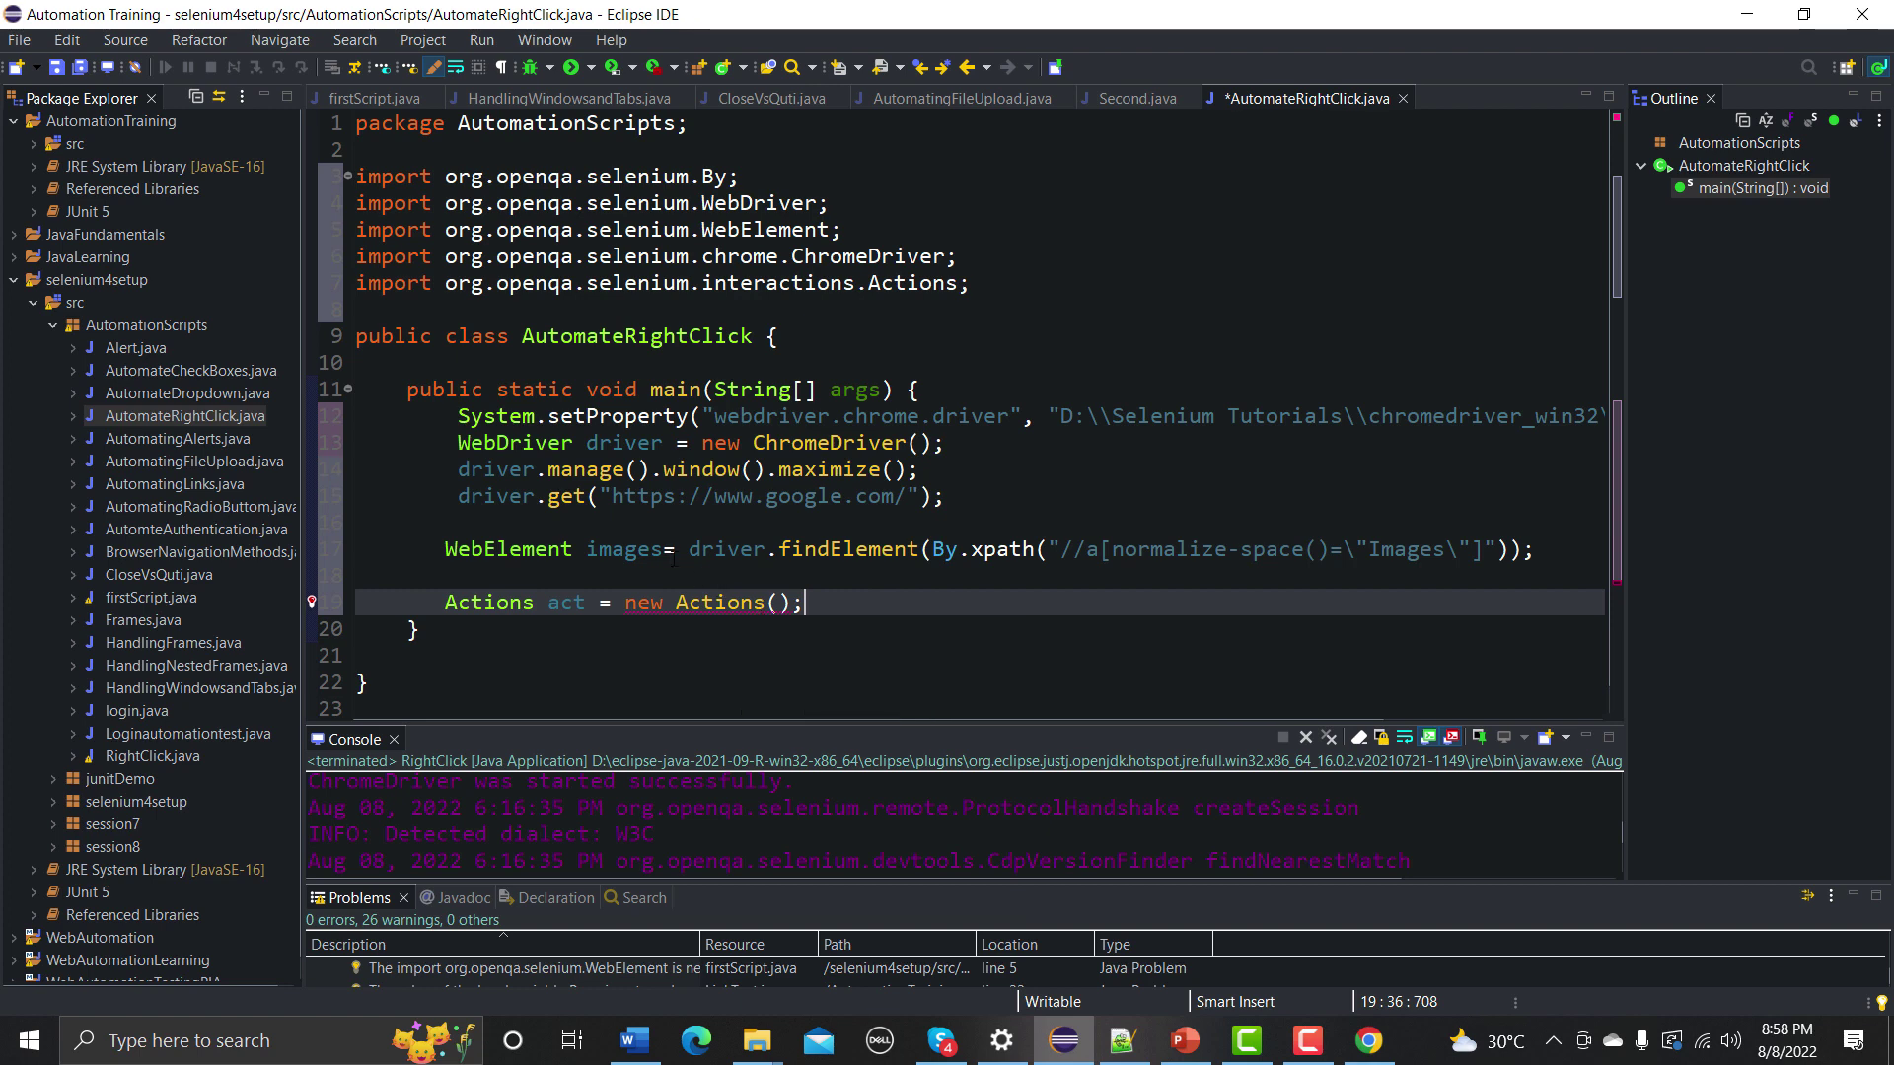
left_click(490, 470)
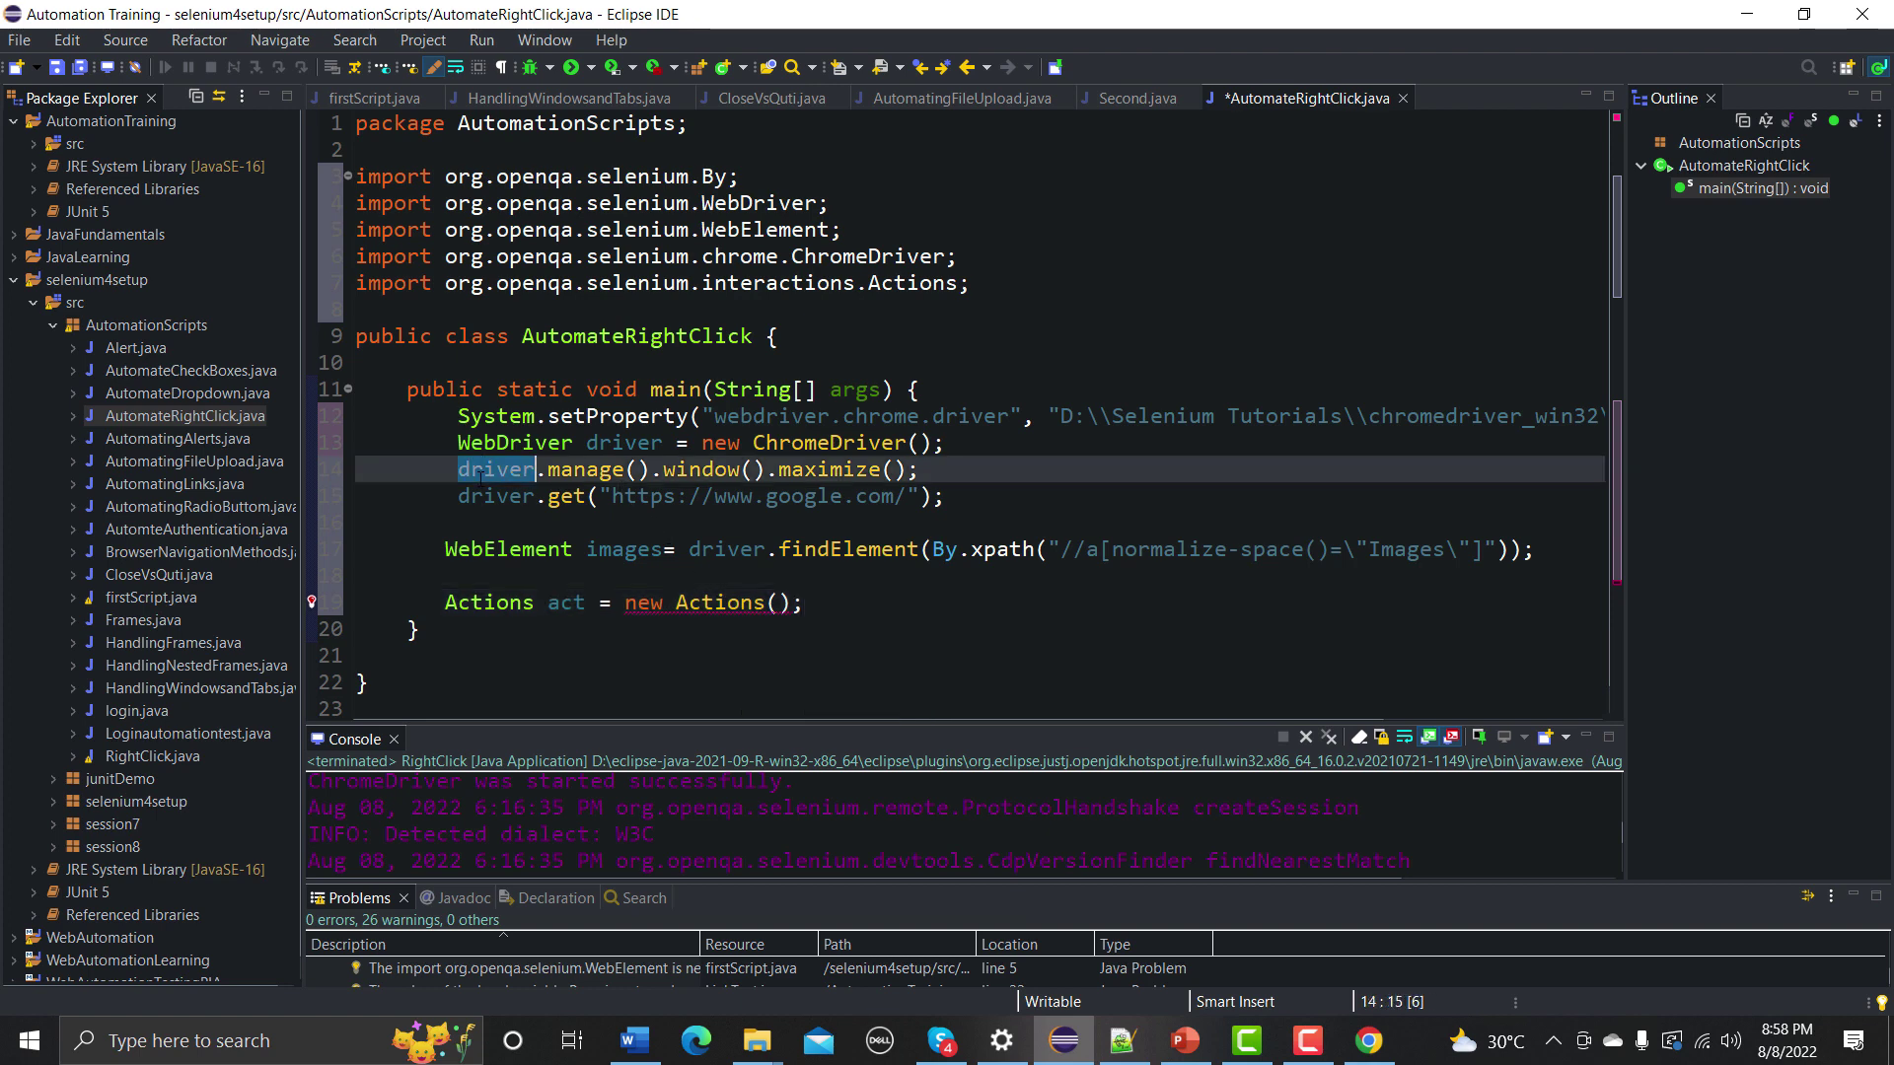
left_click(783, 602)
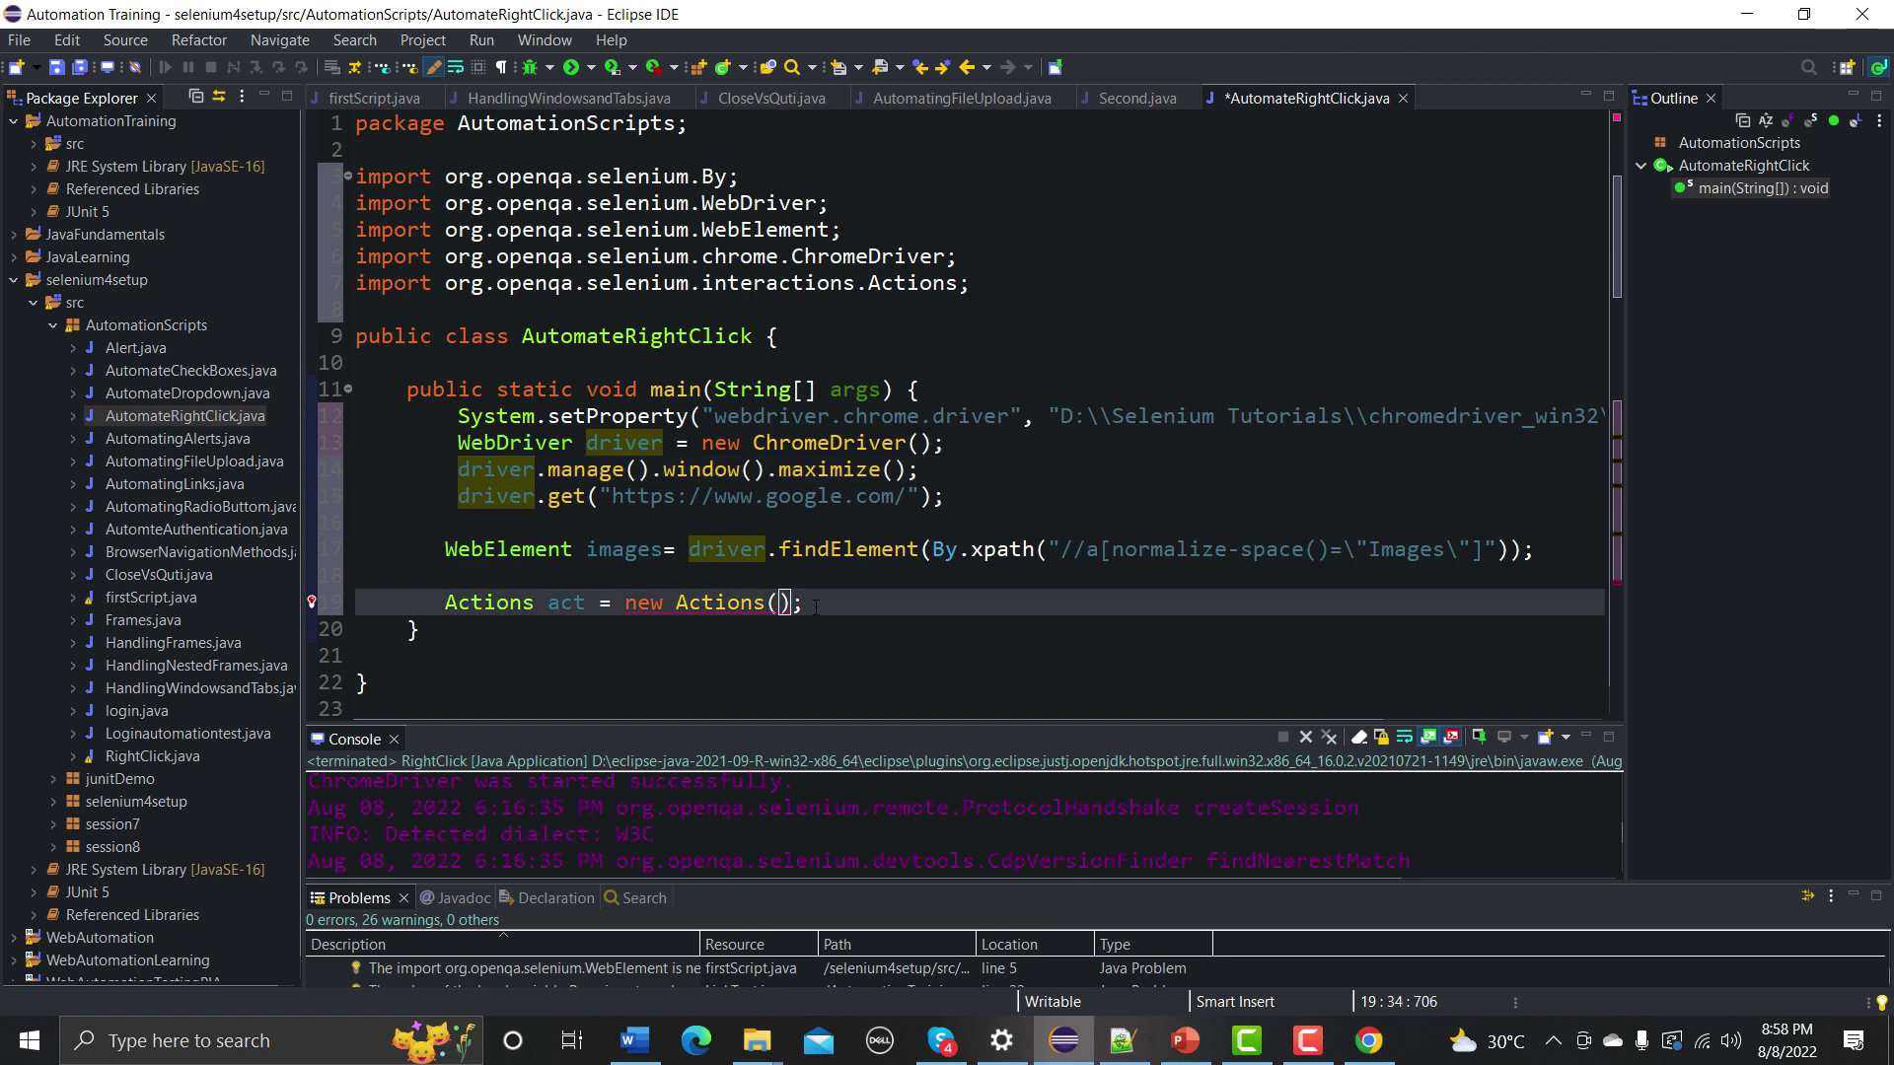
type("driver")
left_click(988, 607)
key("Return")
key("Return")
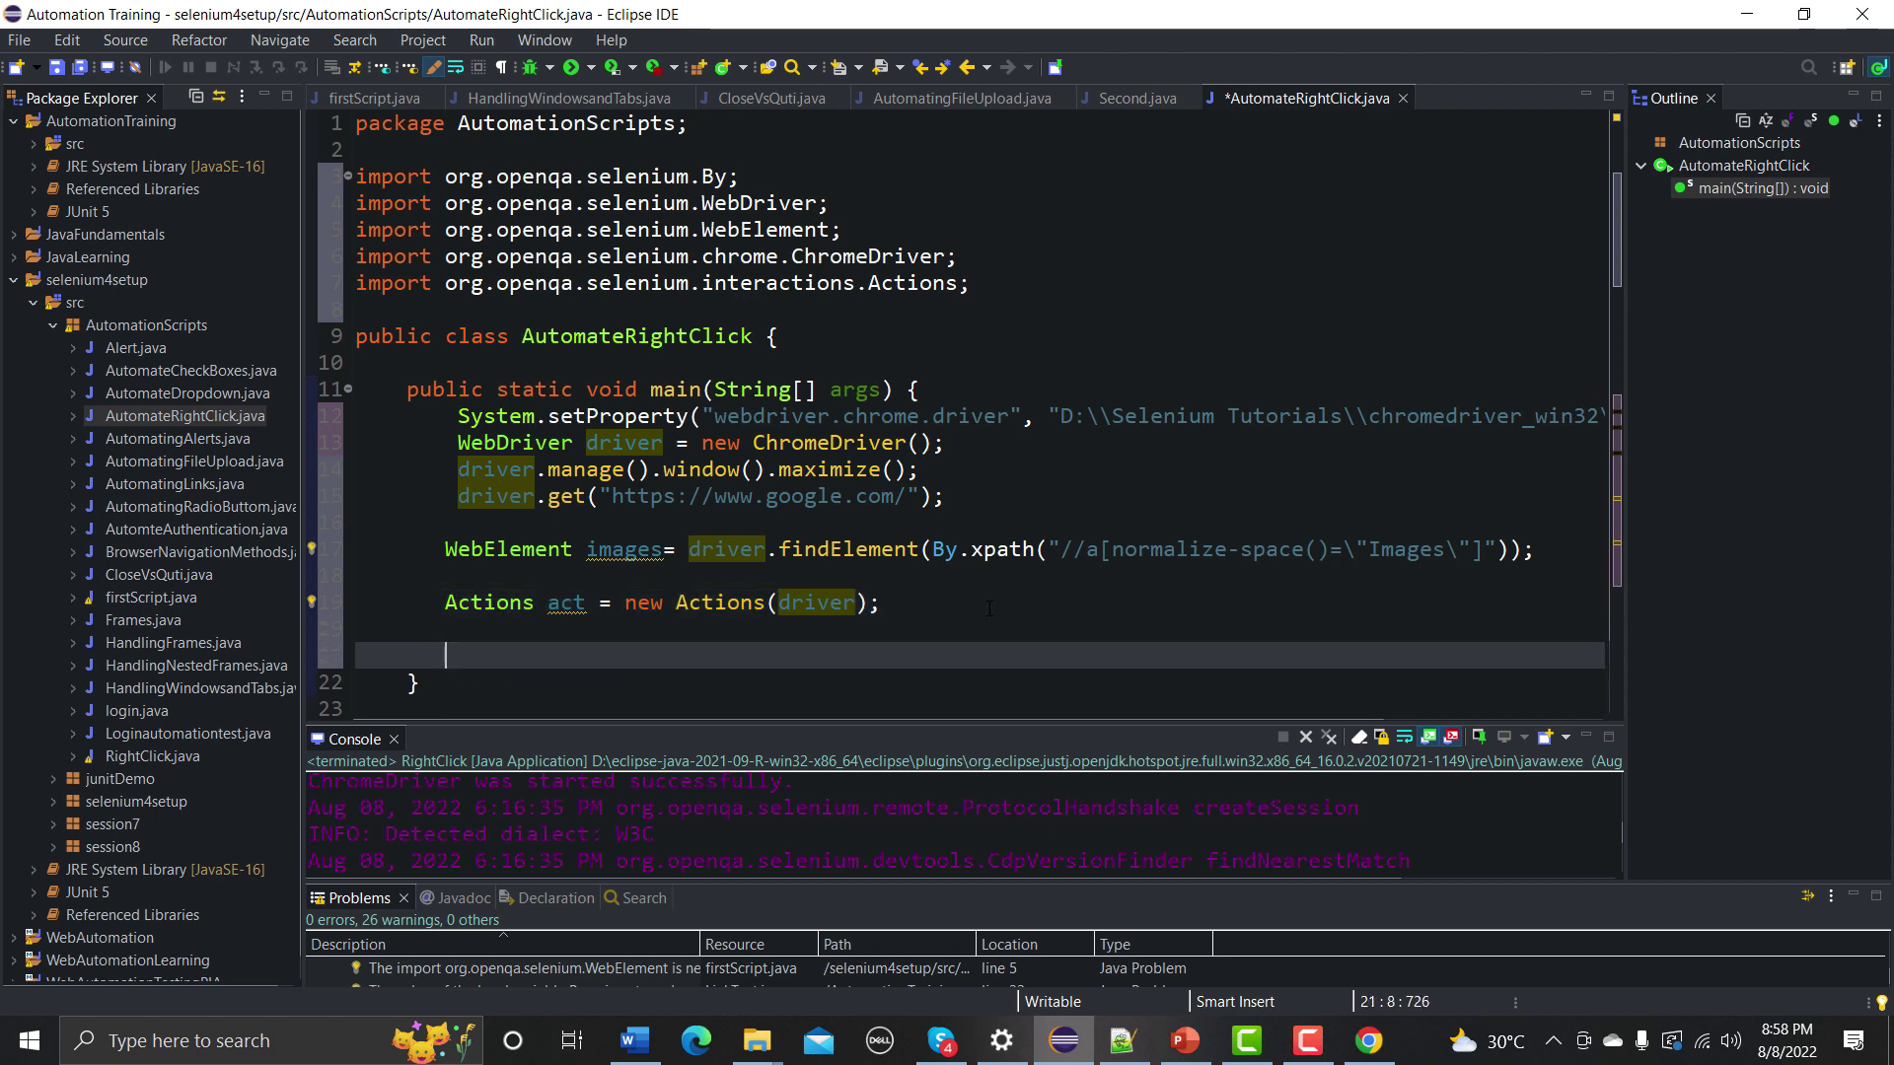
type("act")
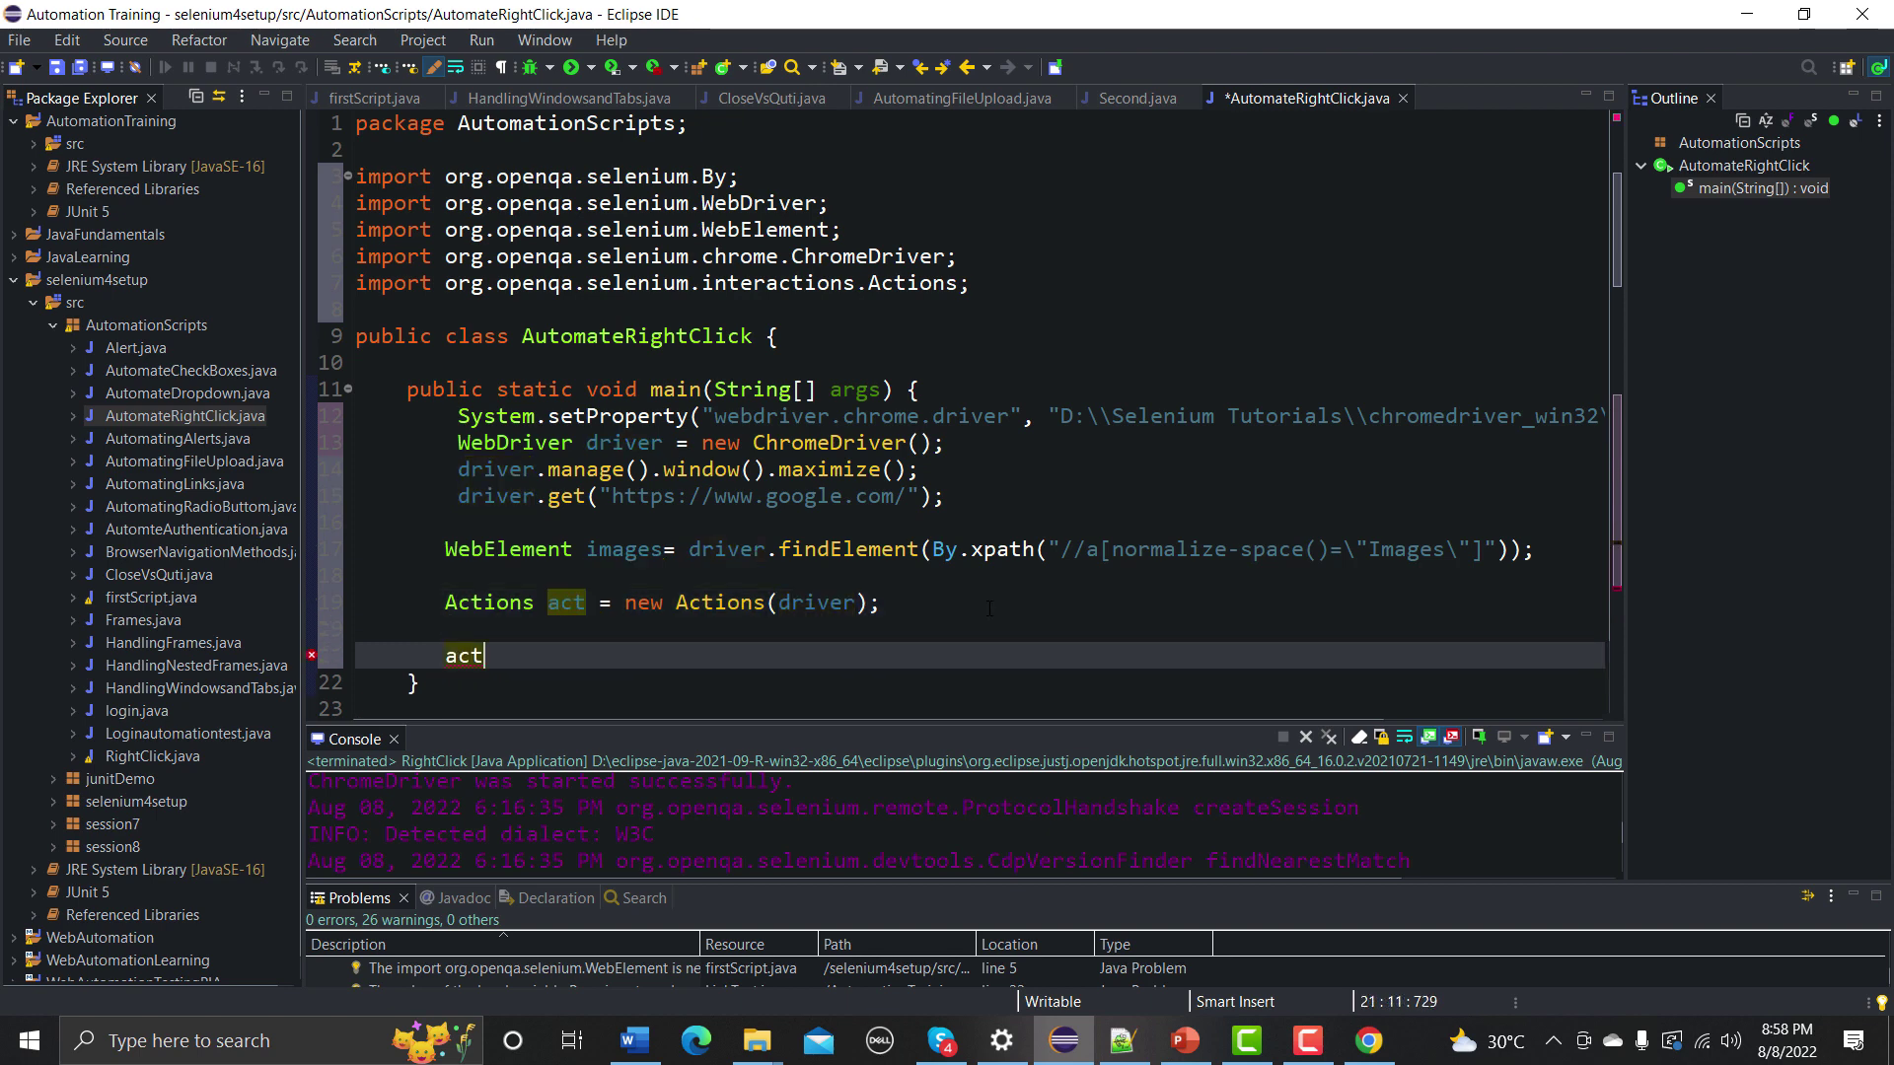
type(".")
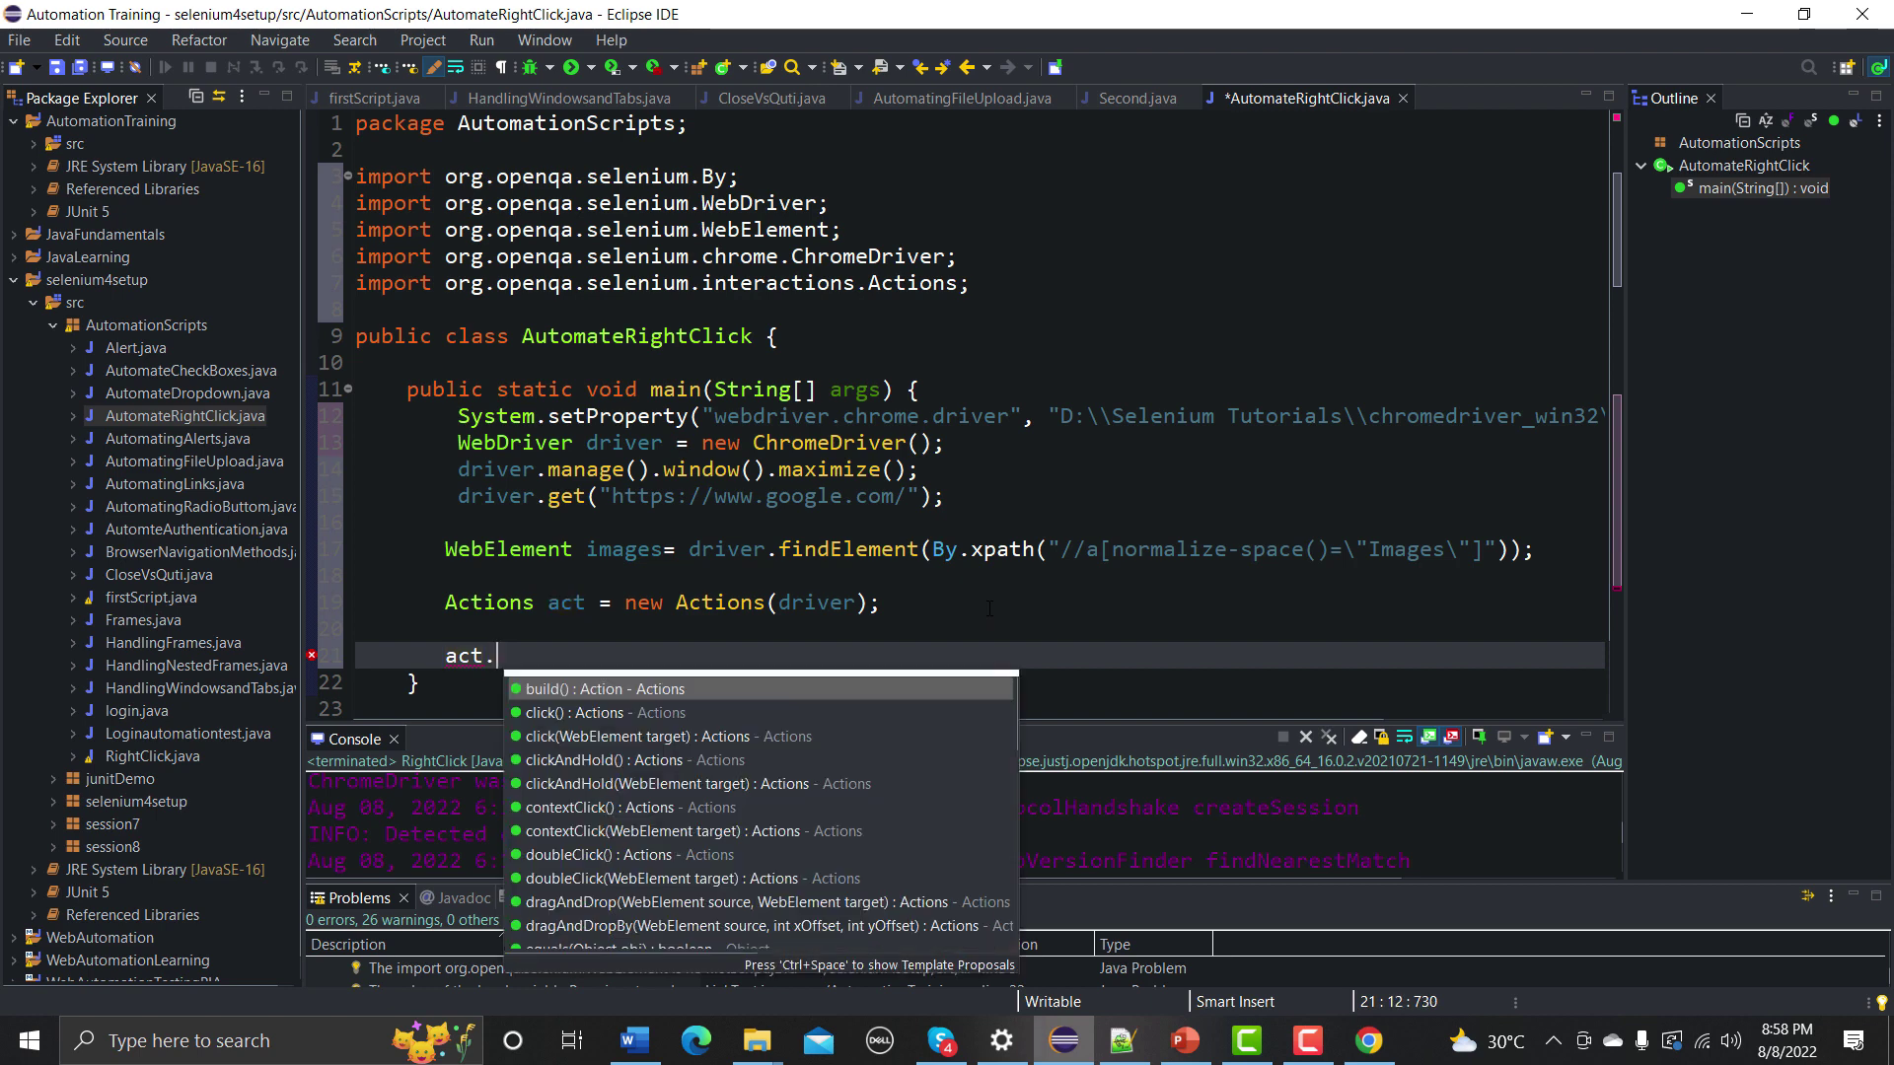
type("c")
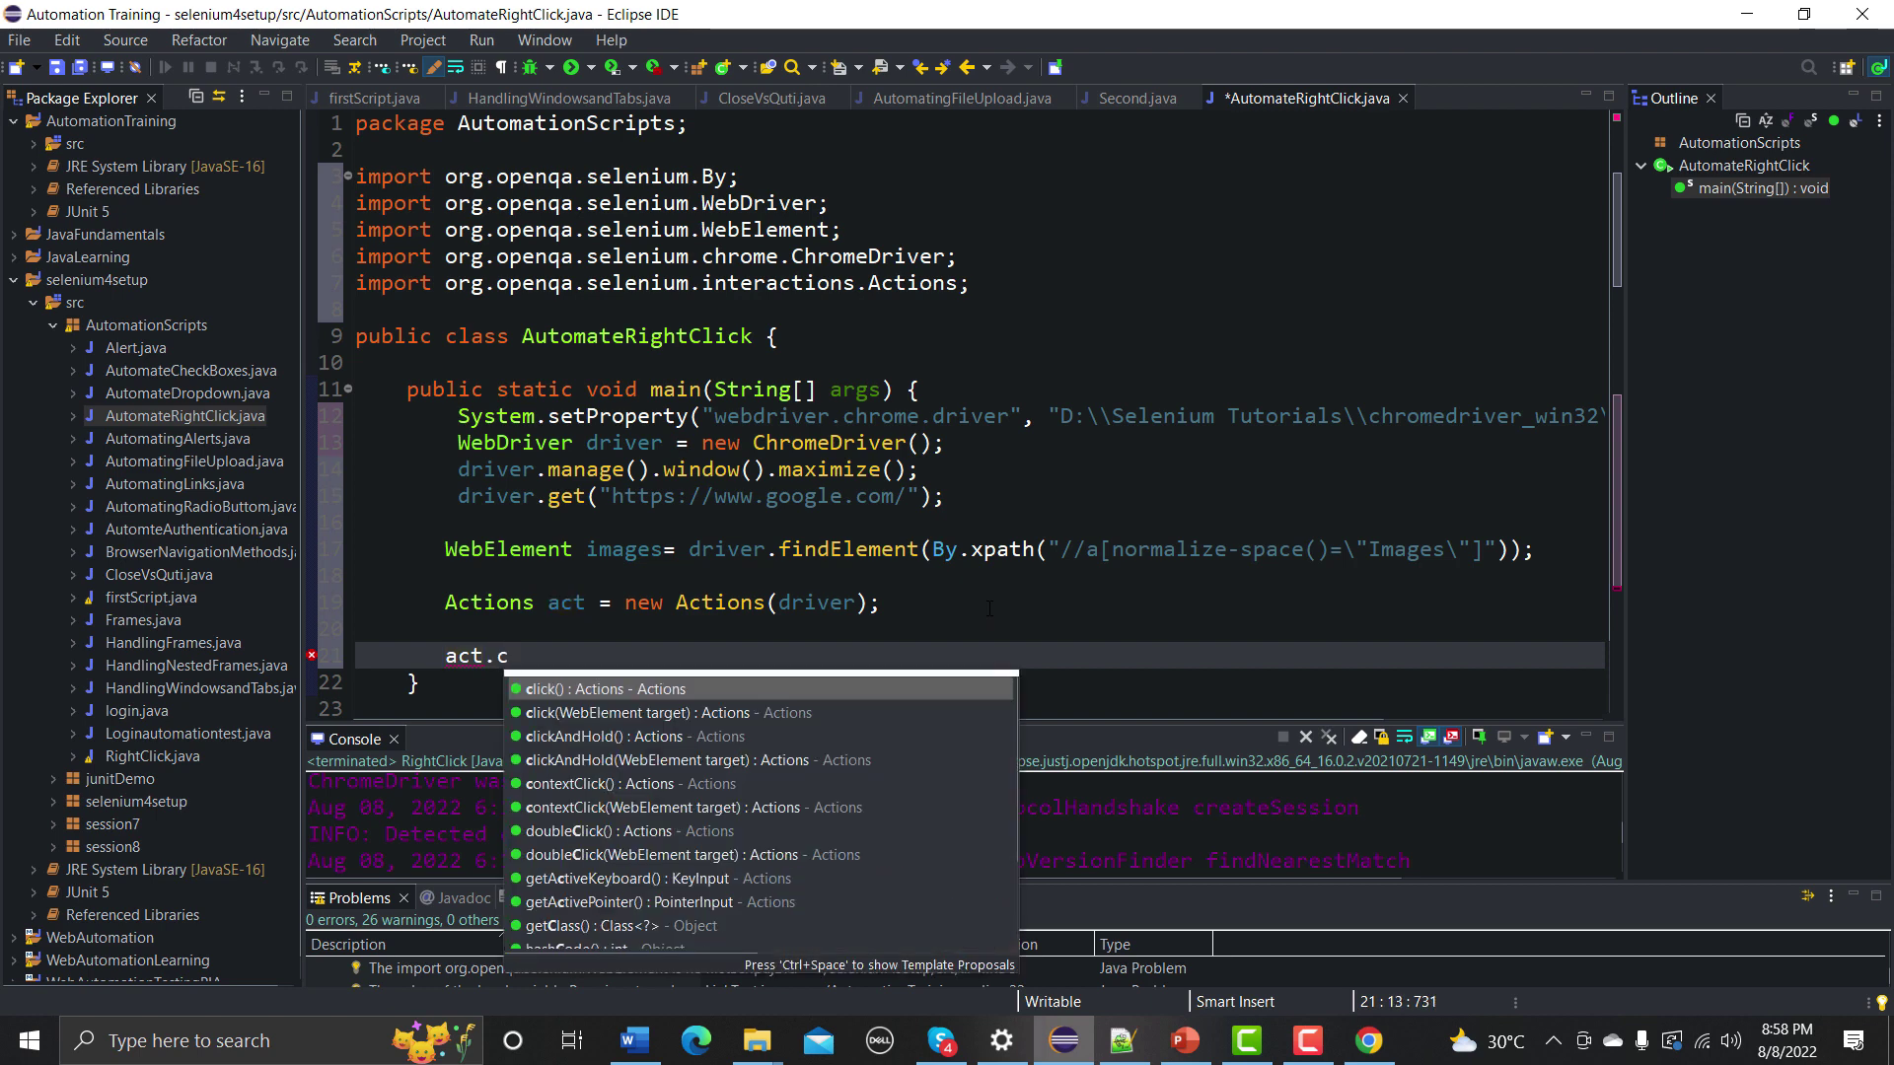
- Write act.contextClick(images).build().perform(); and save AutomateRightClick.java
key("Down")
key("Down")
key("Down")
key("Down")
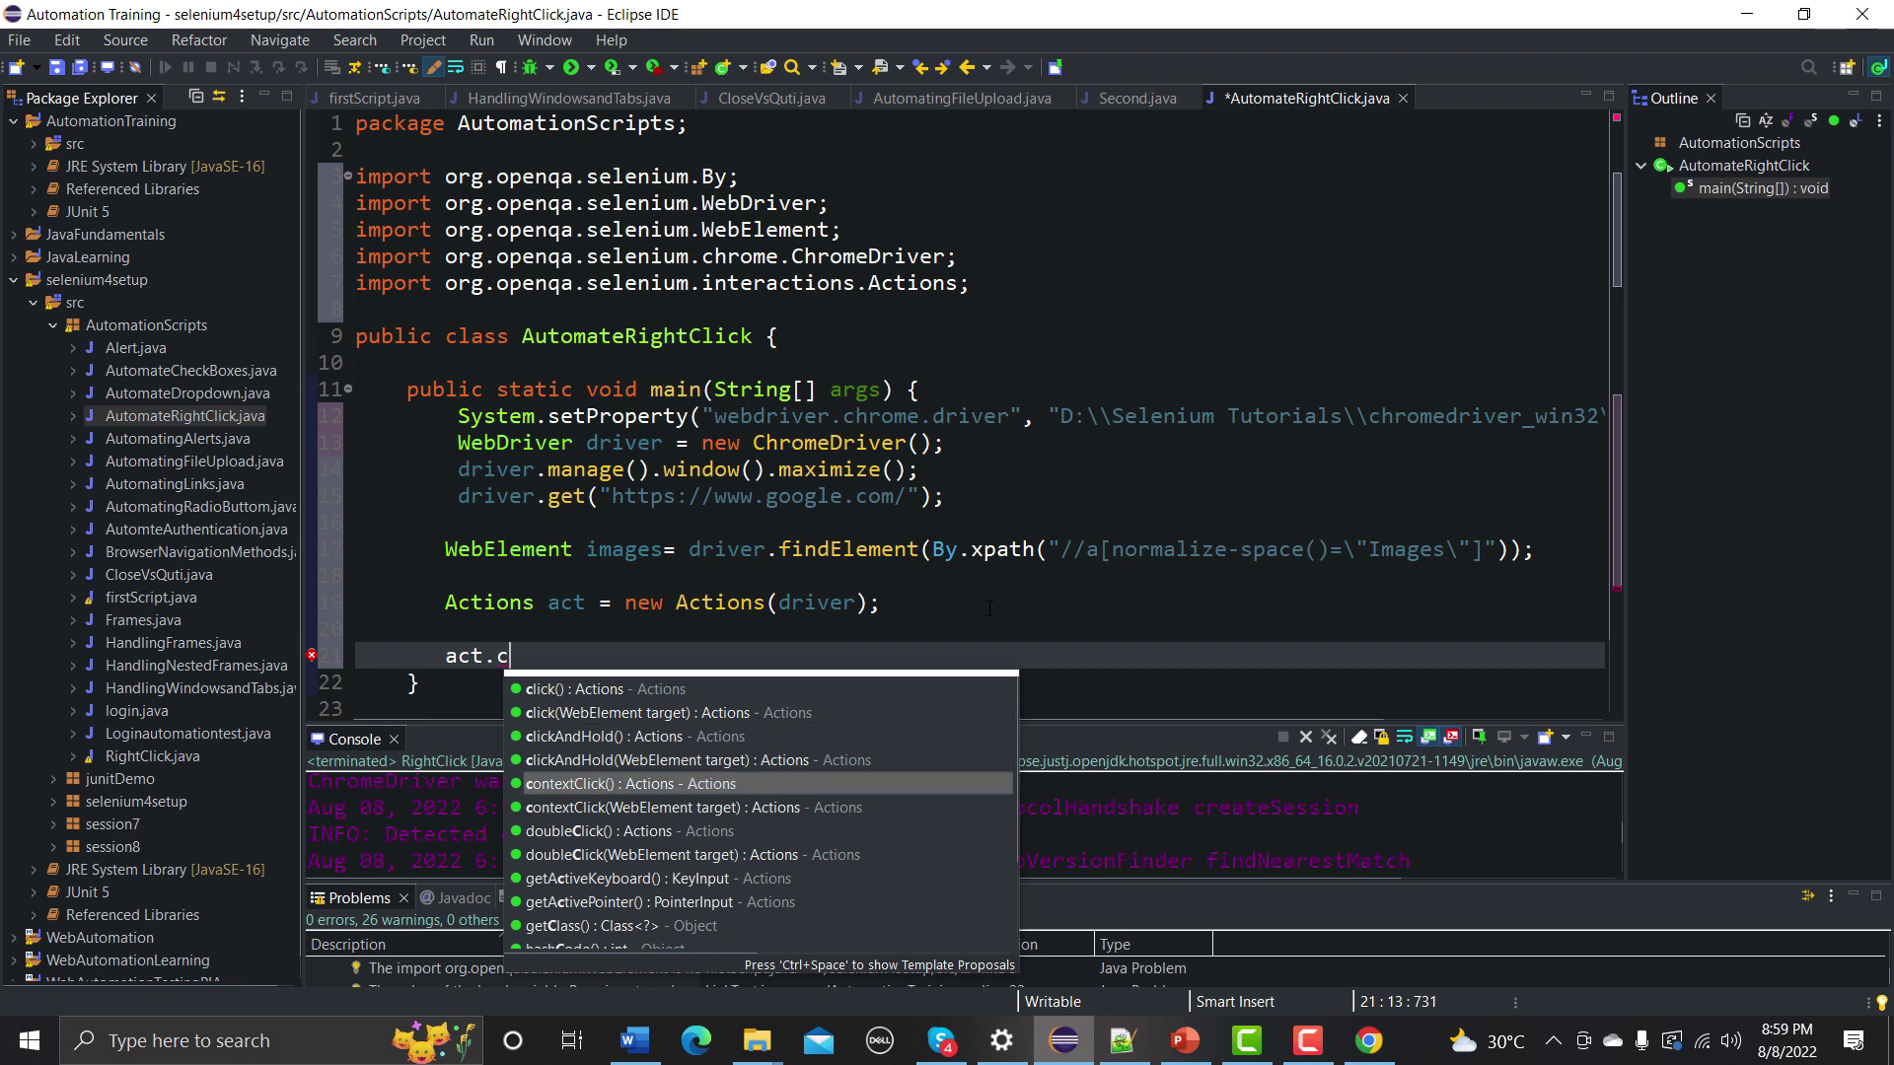
key("Return")
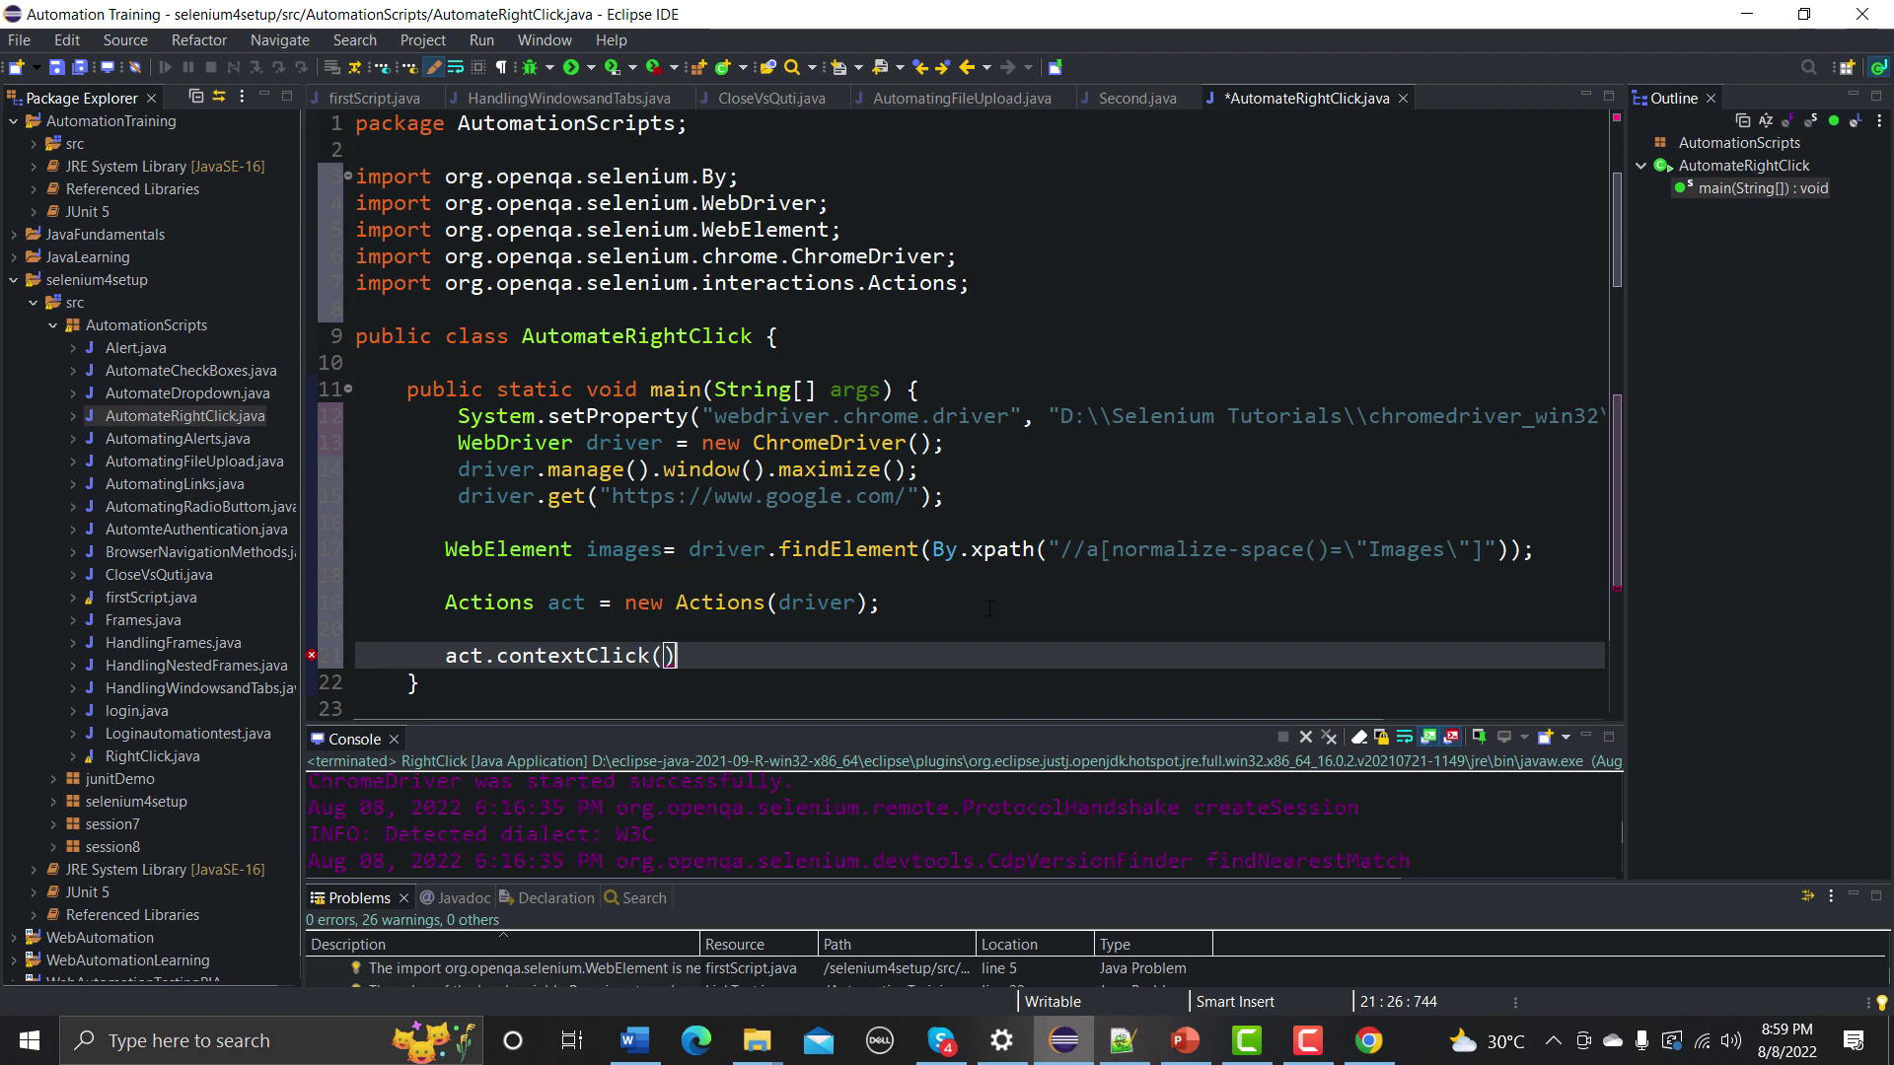
double_click(628, 551)
key("ctrl+c")
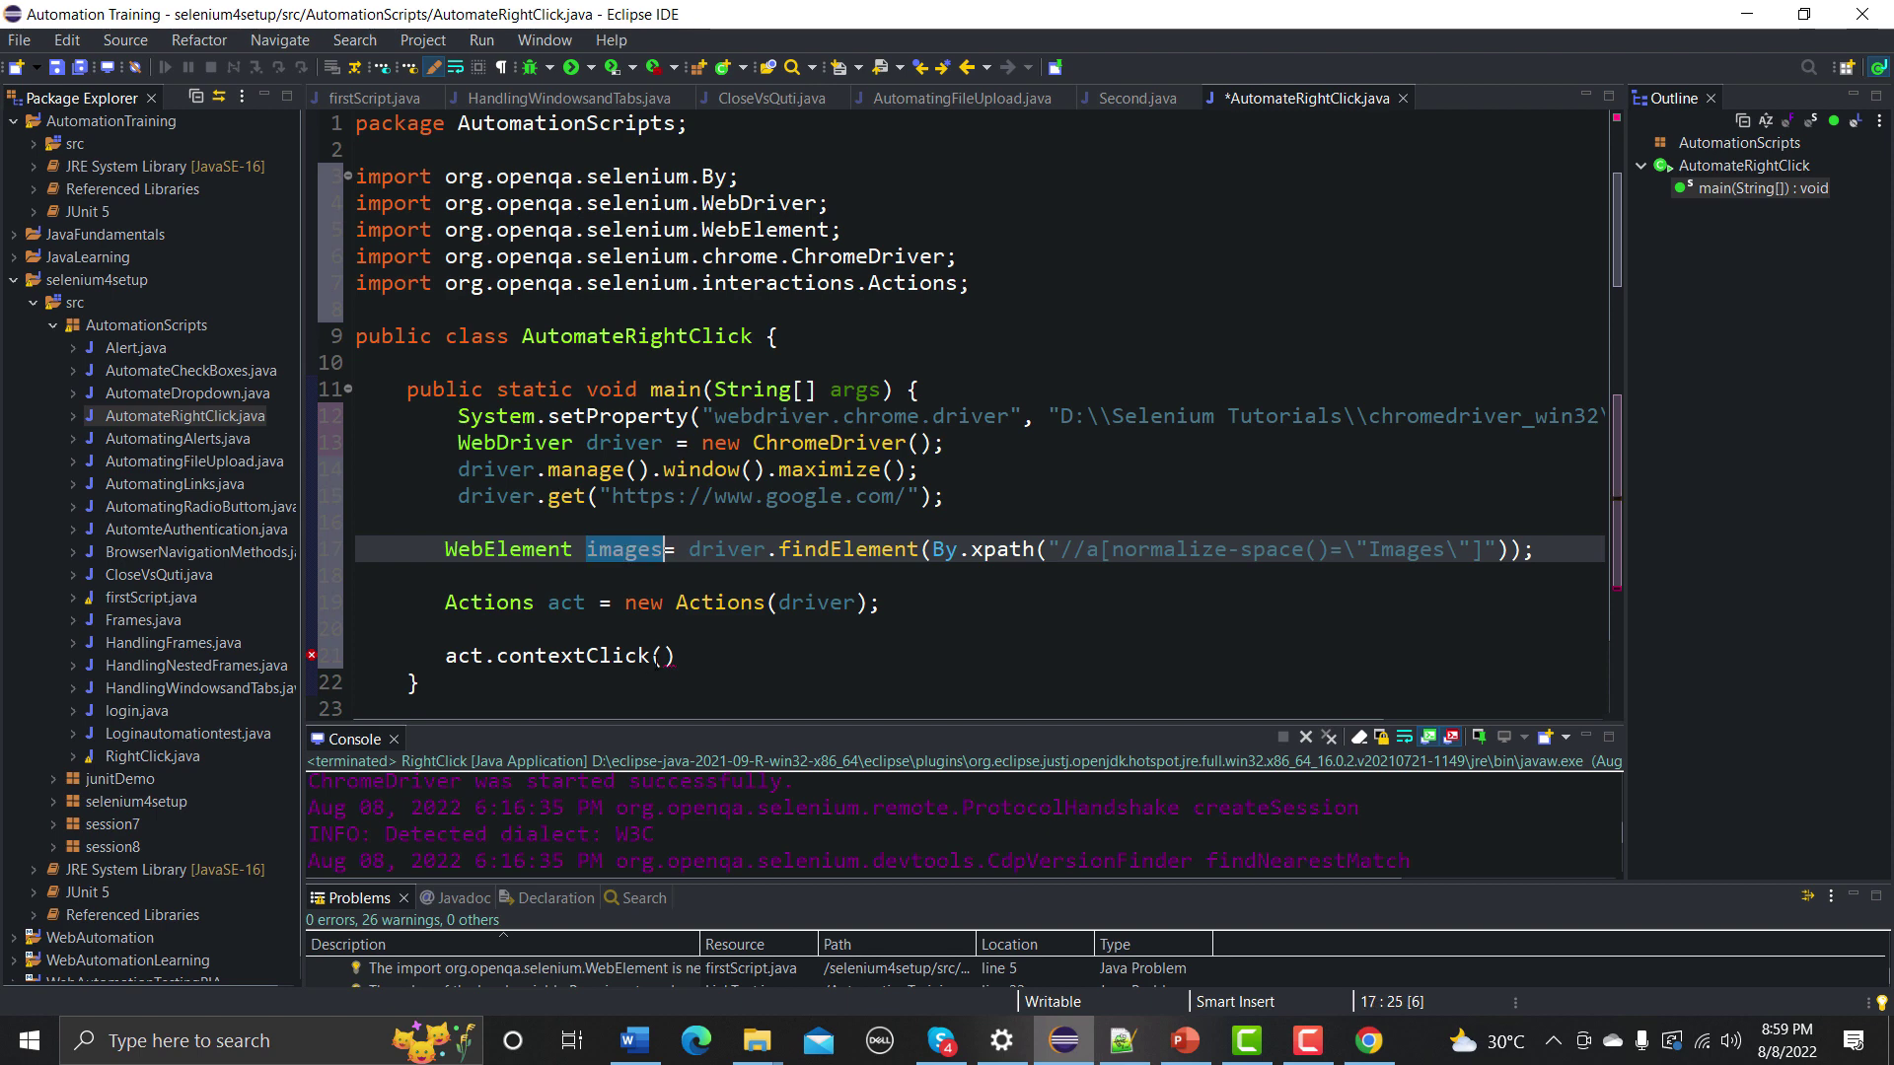
left_click(671, 656)
key("ctrl+v")
left_click(765, 658)
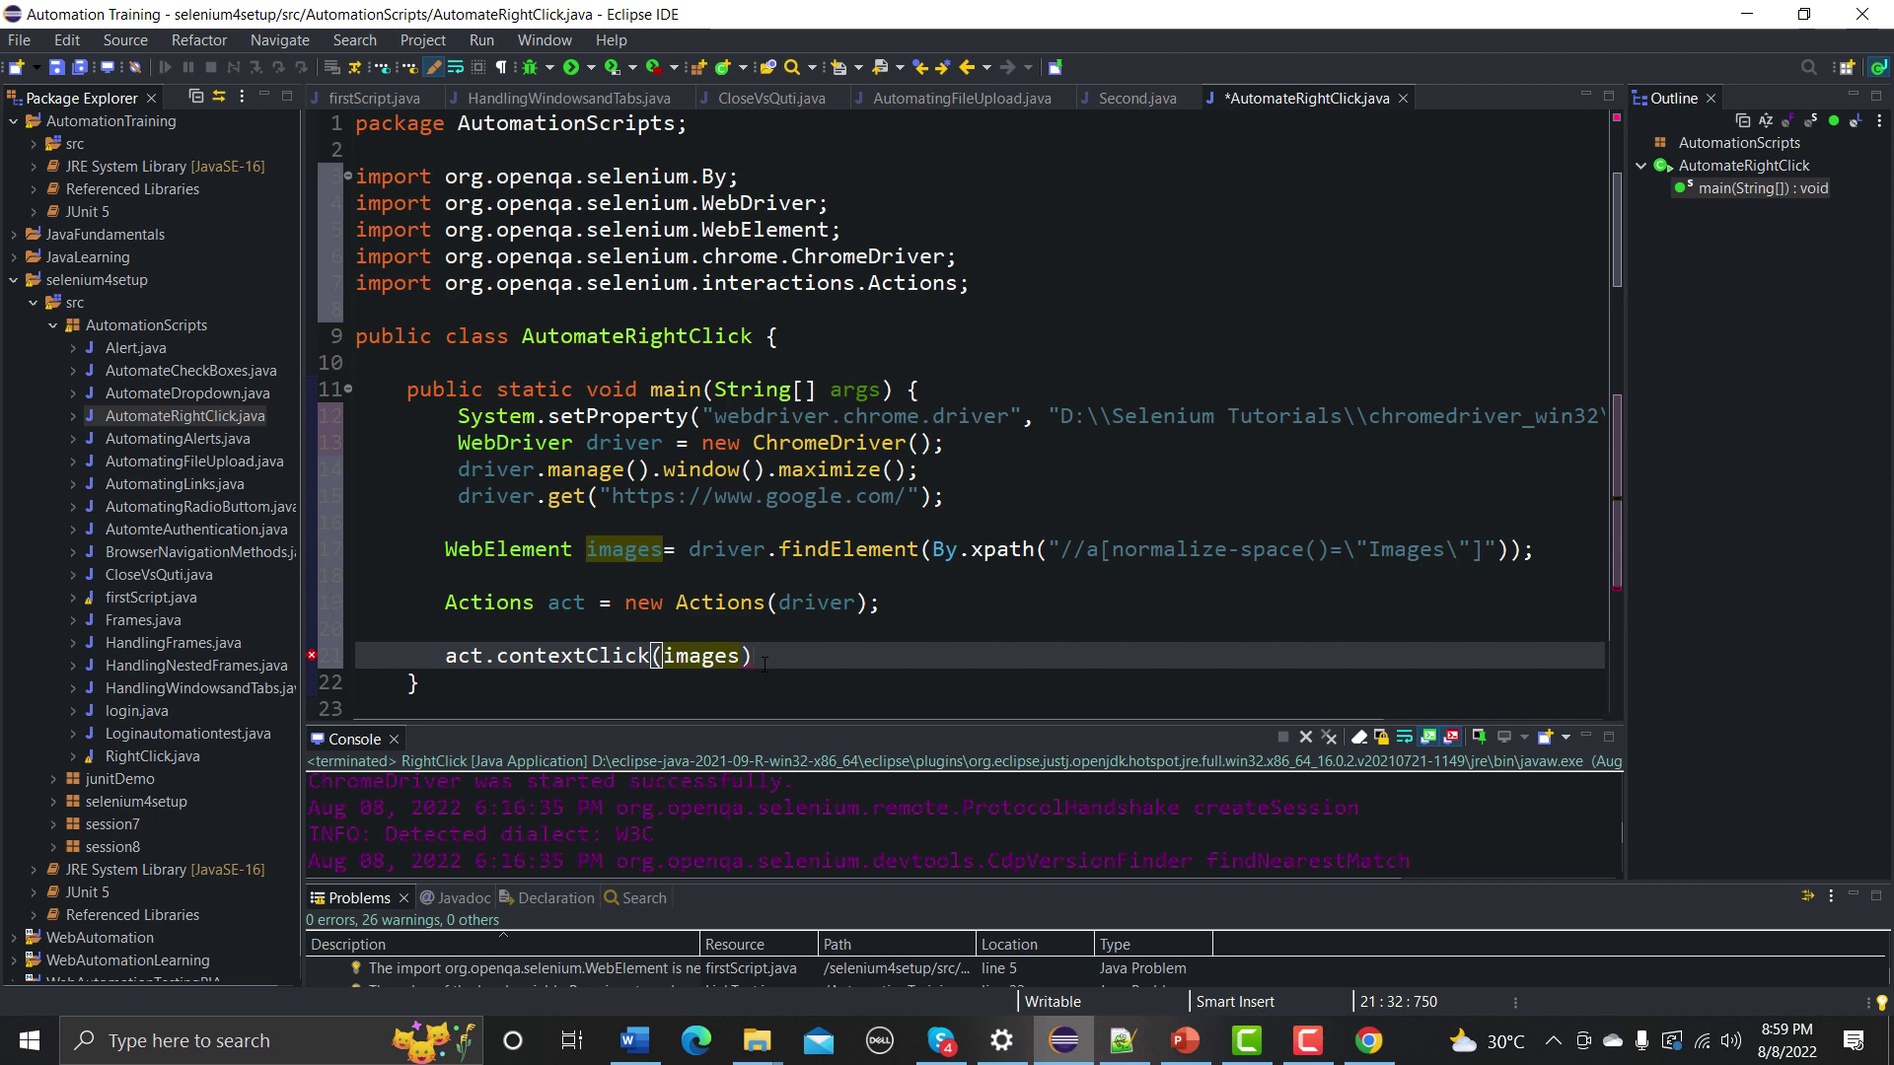
type(".")
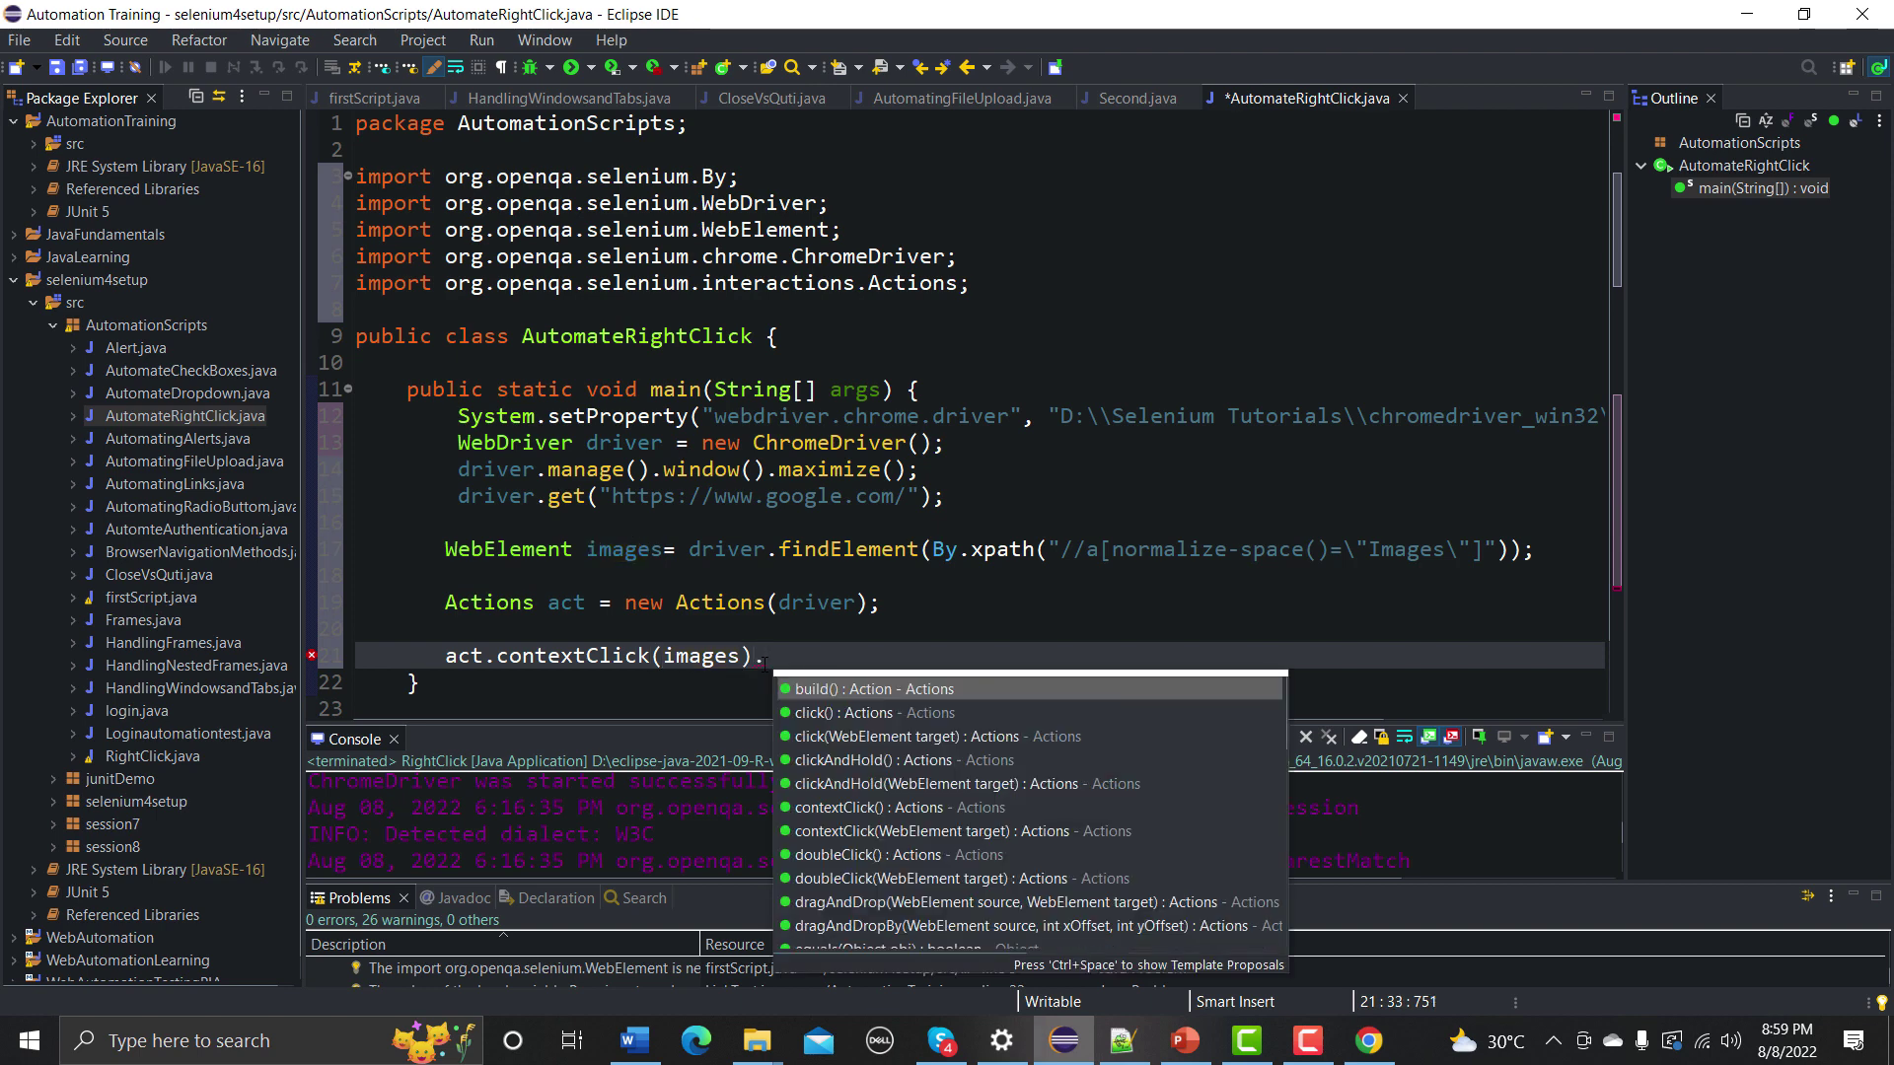
key("Return")
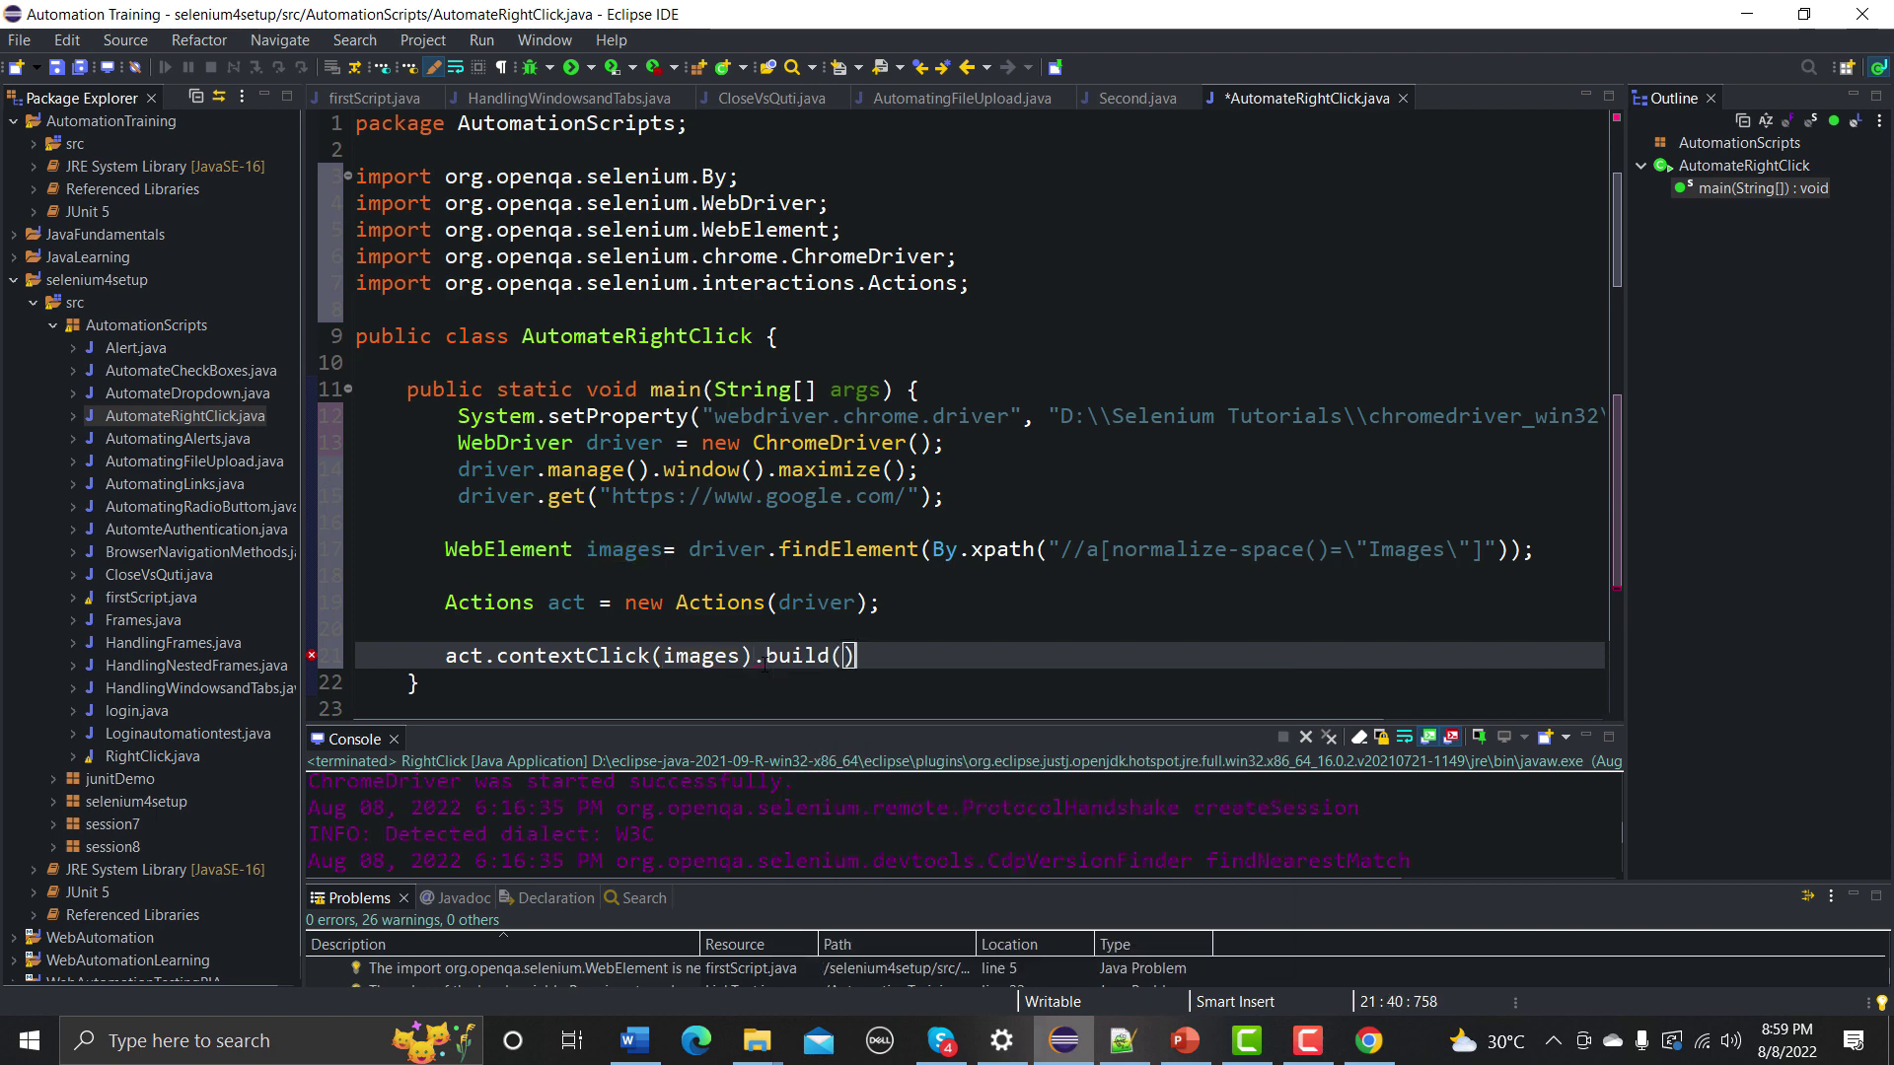
type(".")
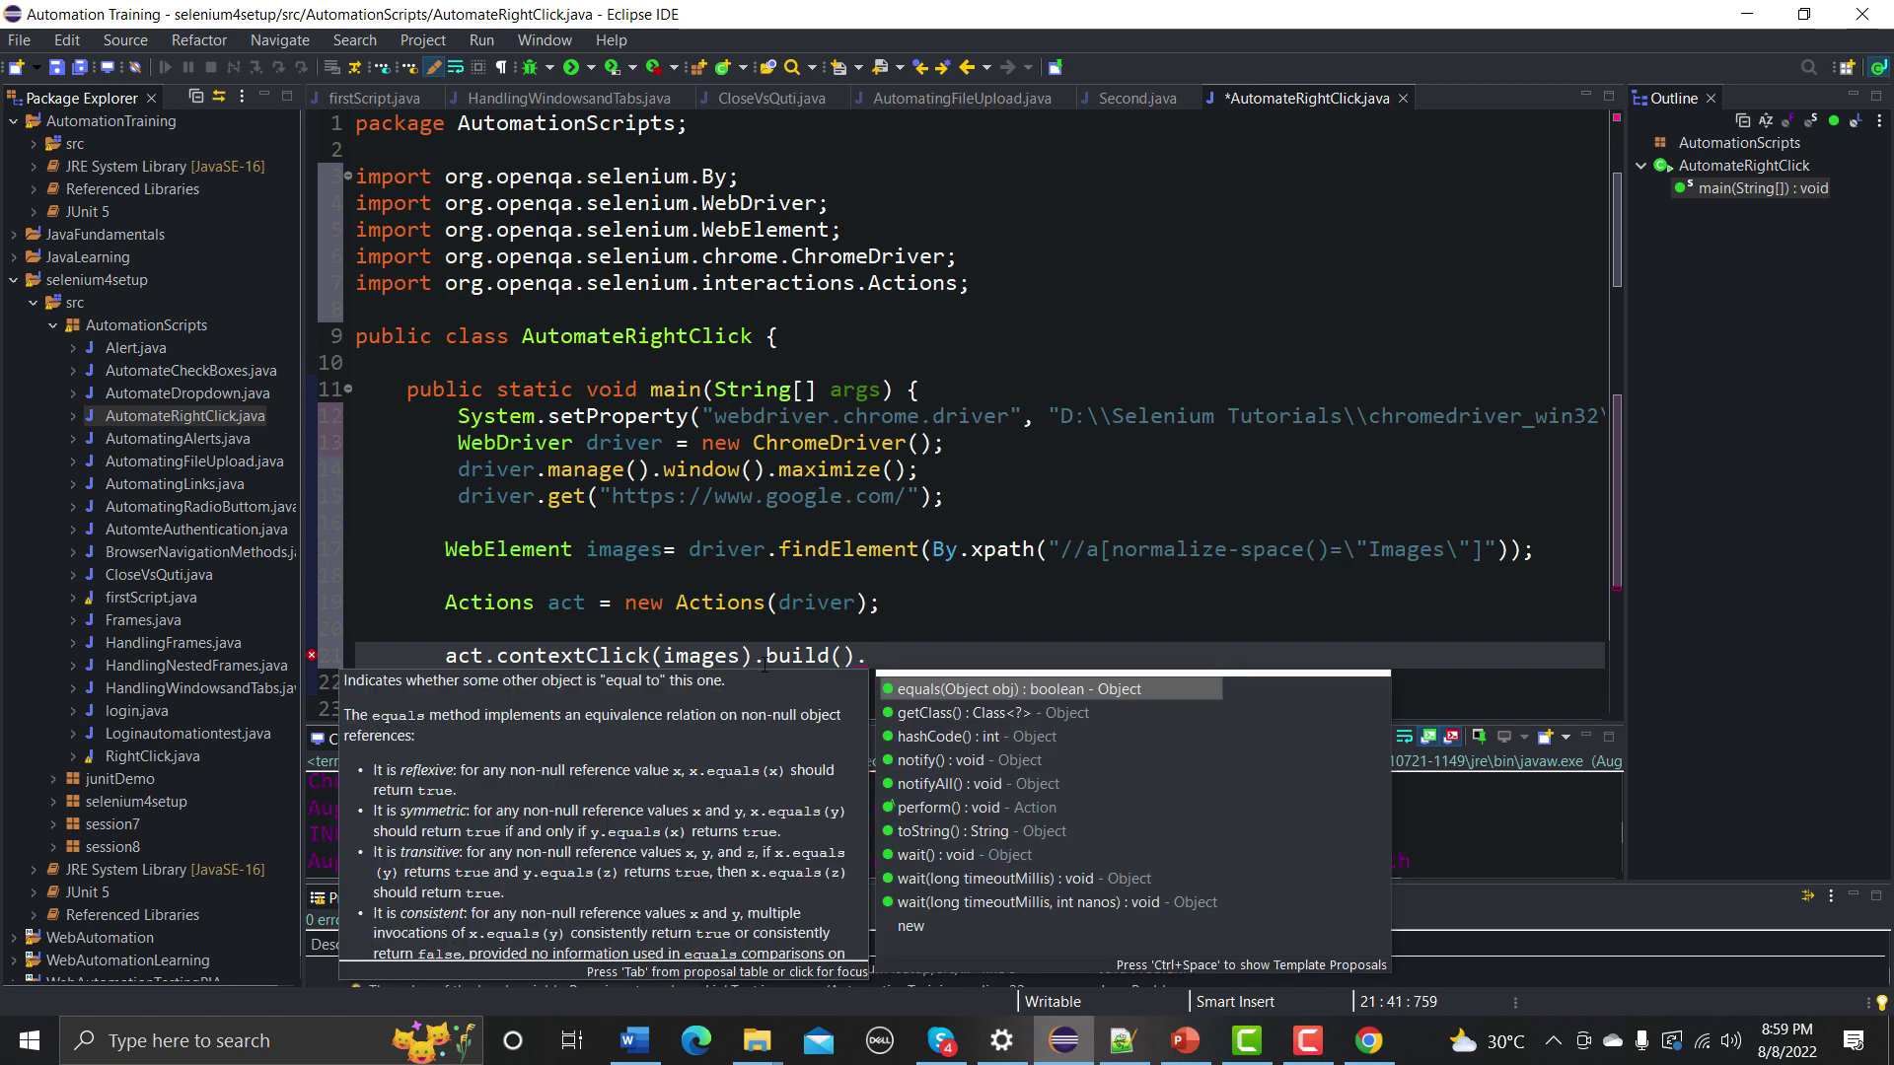
type("pe")
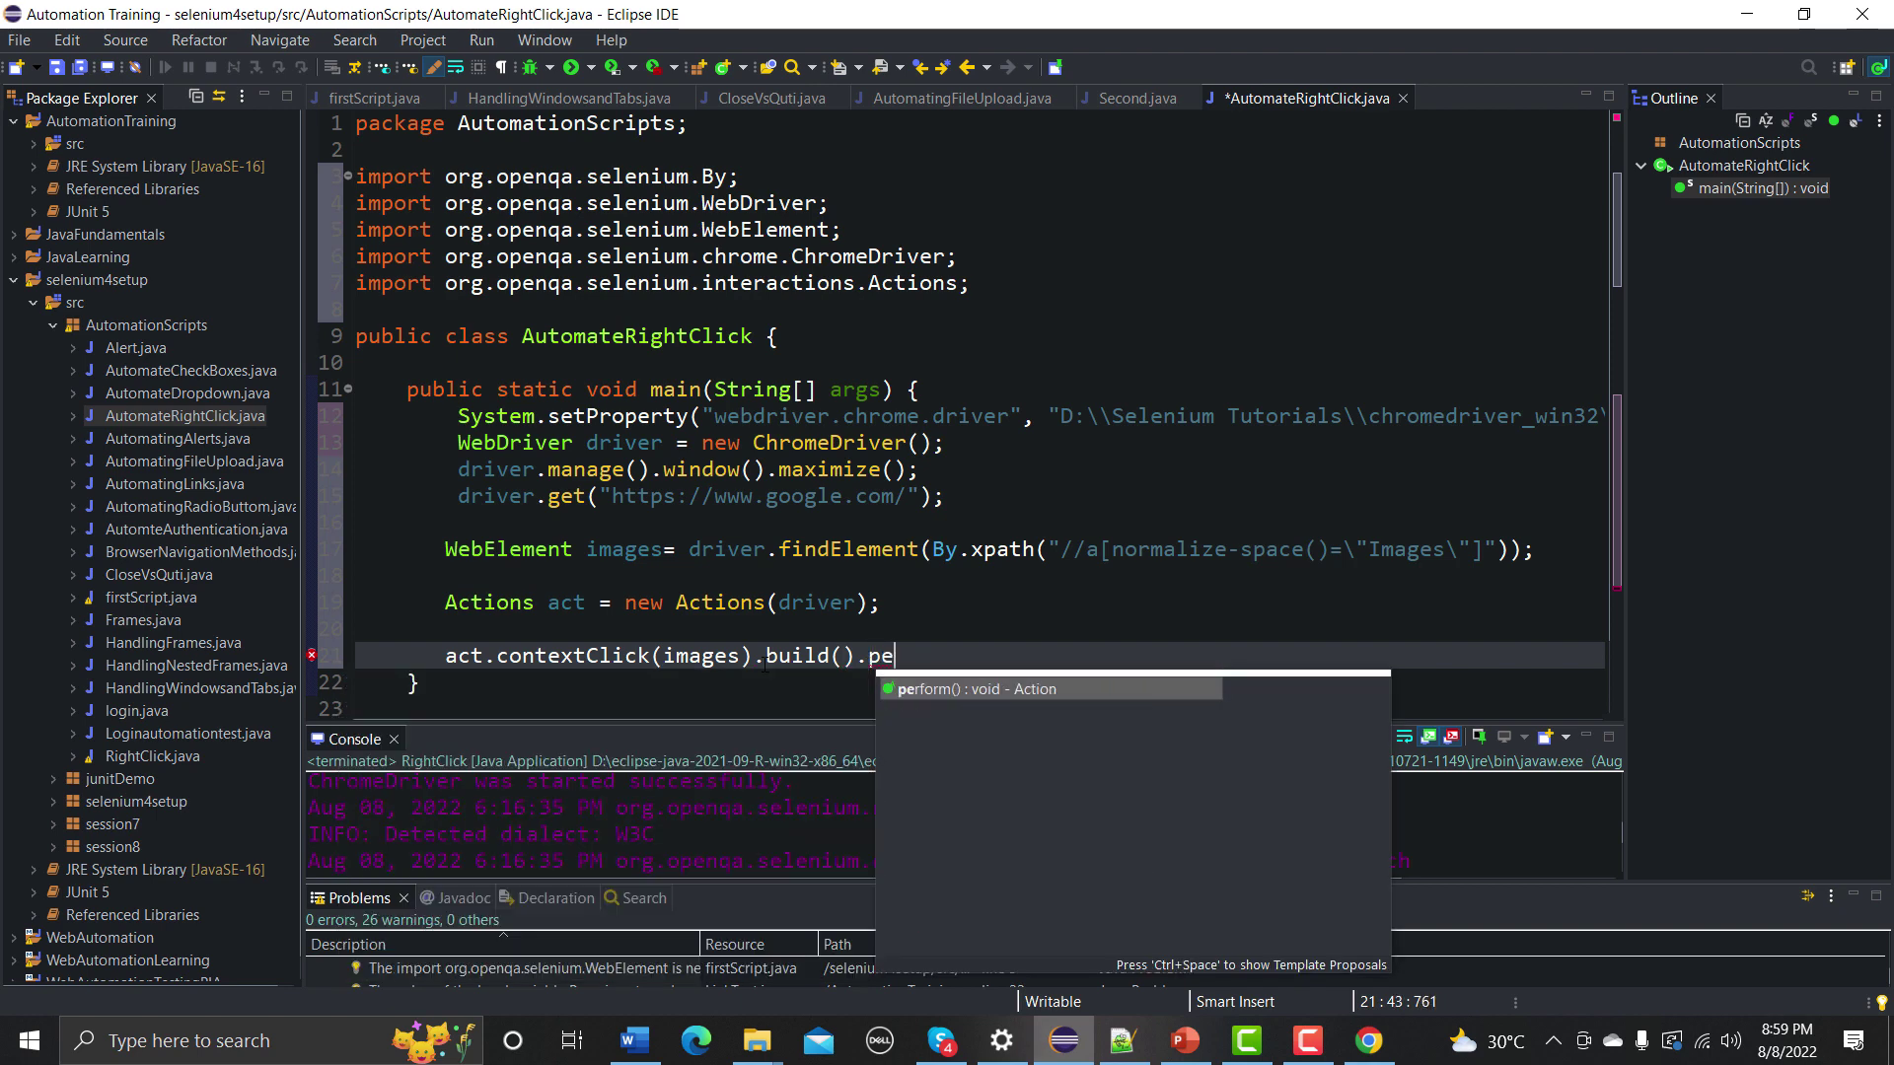
key("Return")
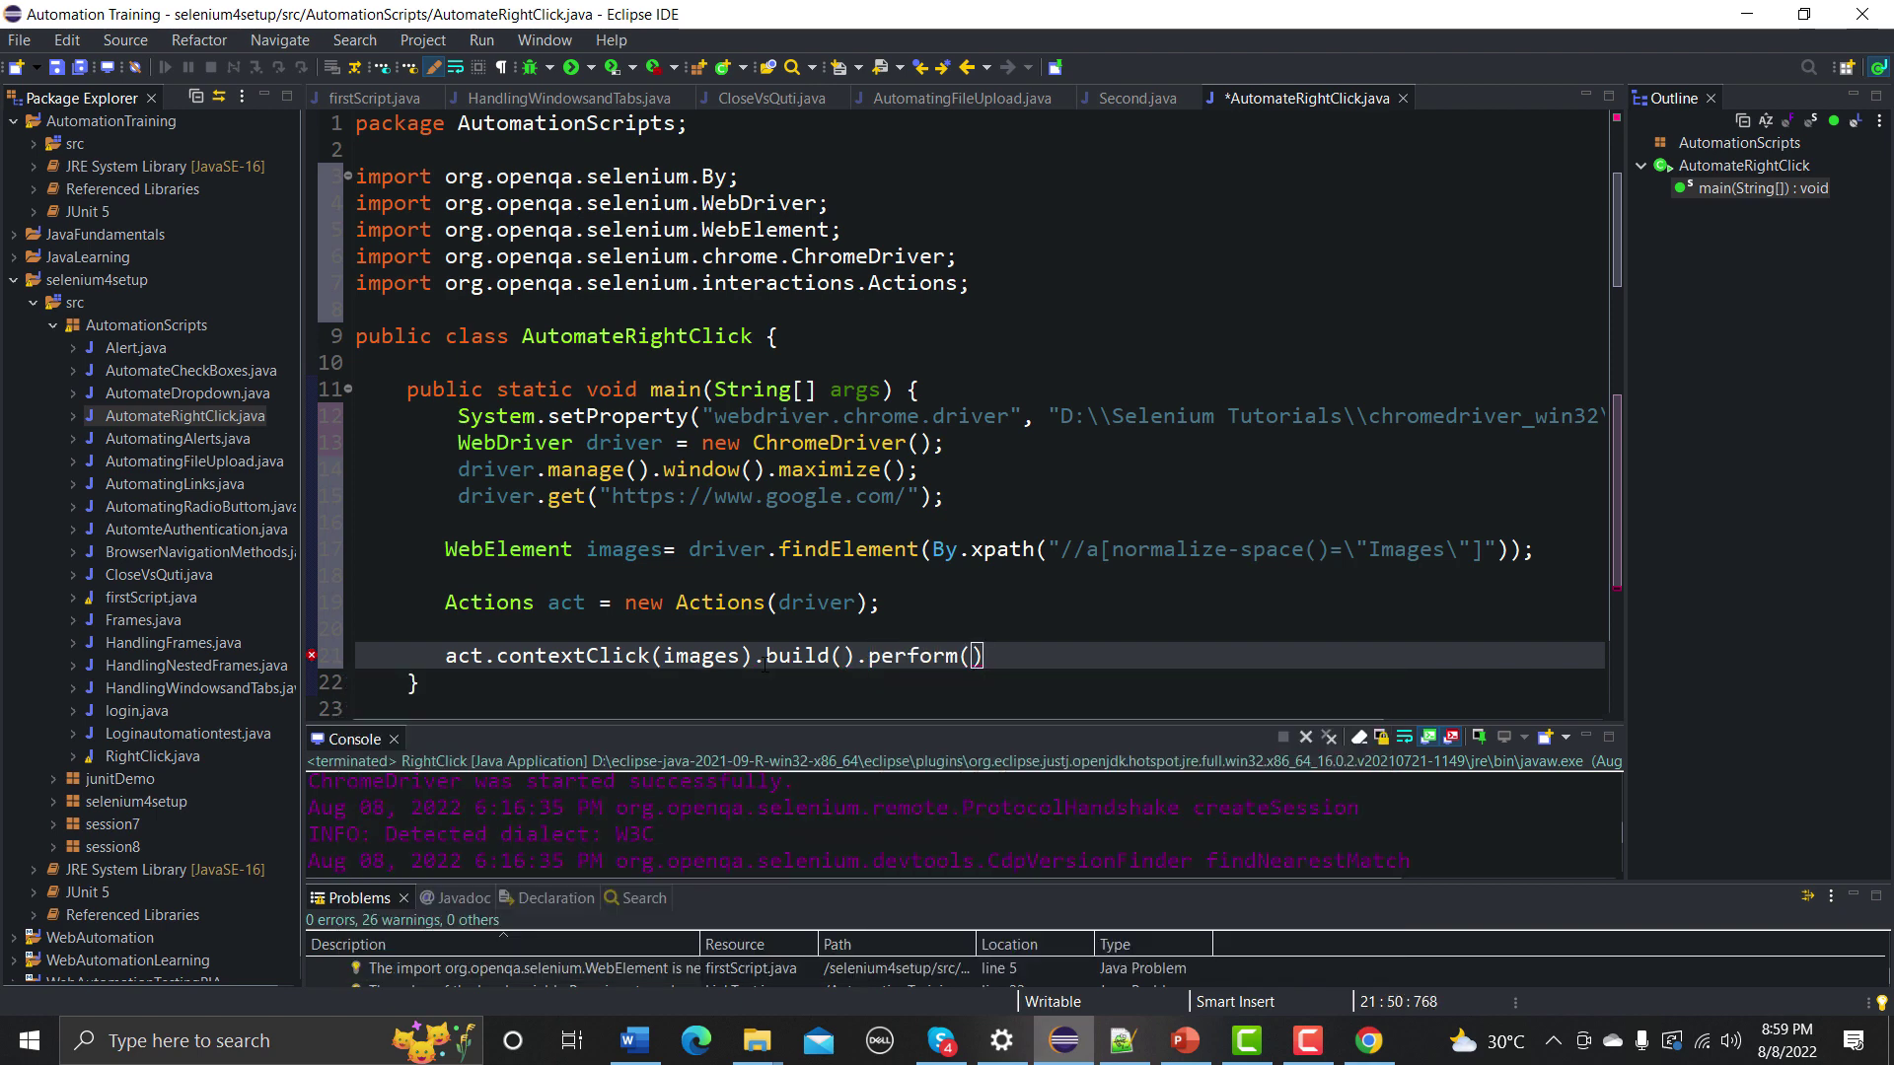
type(";")
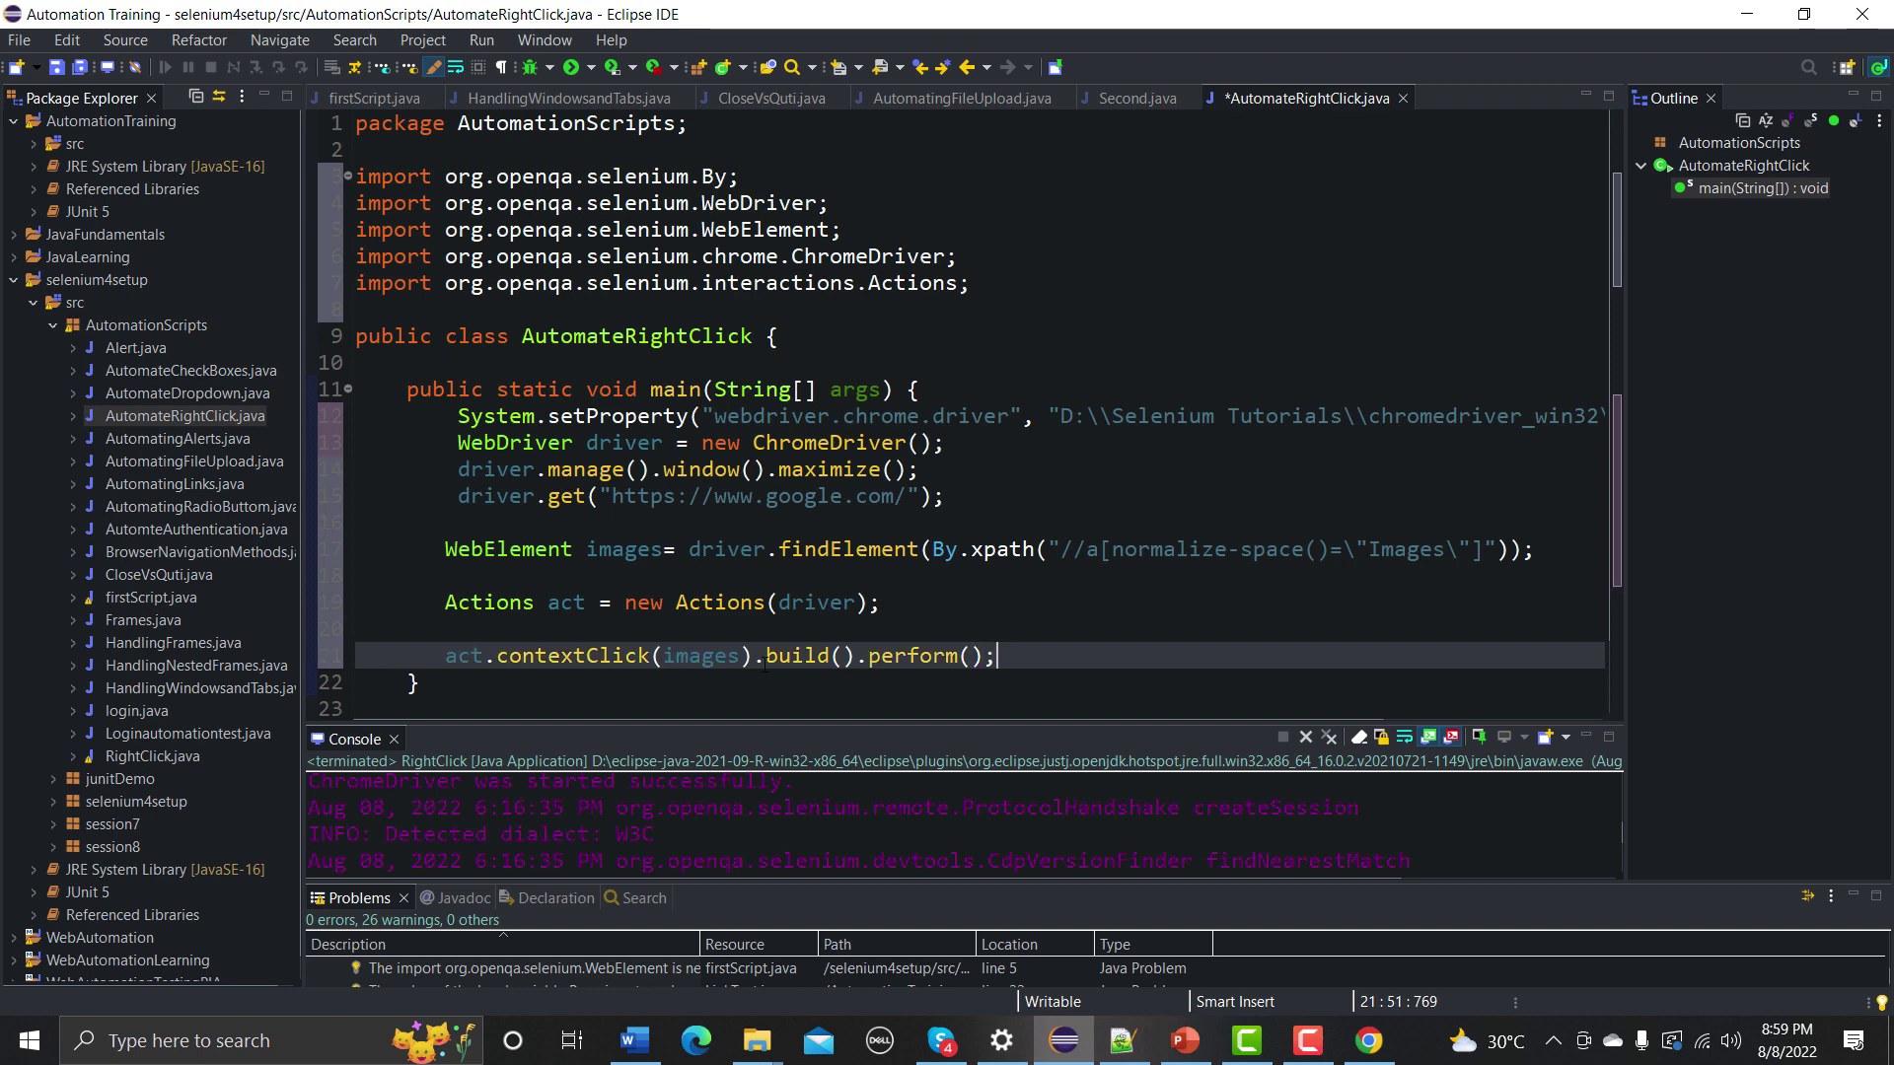
key("ctrl+s")
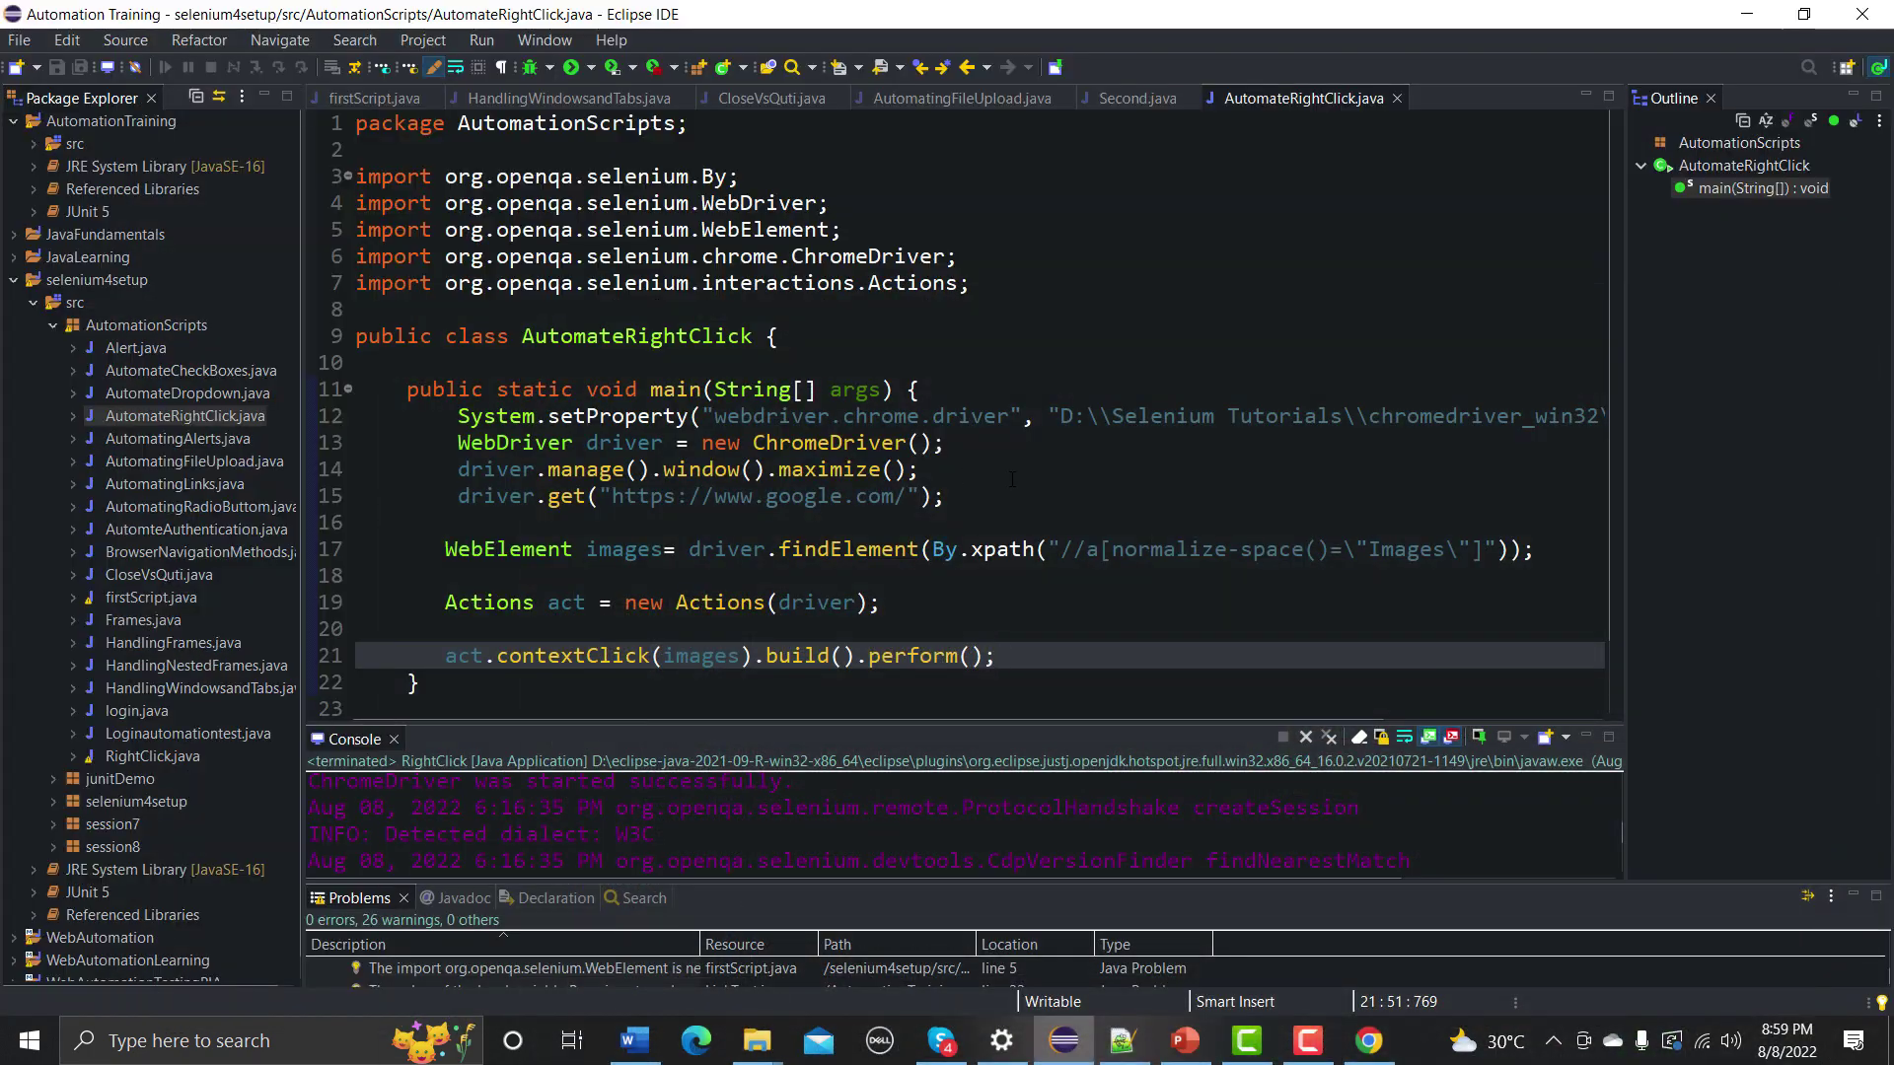
scroll(1184, 666, "down", 1)
- Run AutomateRightClick as a Java application, watch Chrome right-click Images, then return to Eclipse
right_click(1127, 740)
mouse_move(1185, 858)
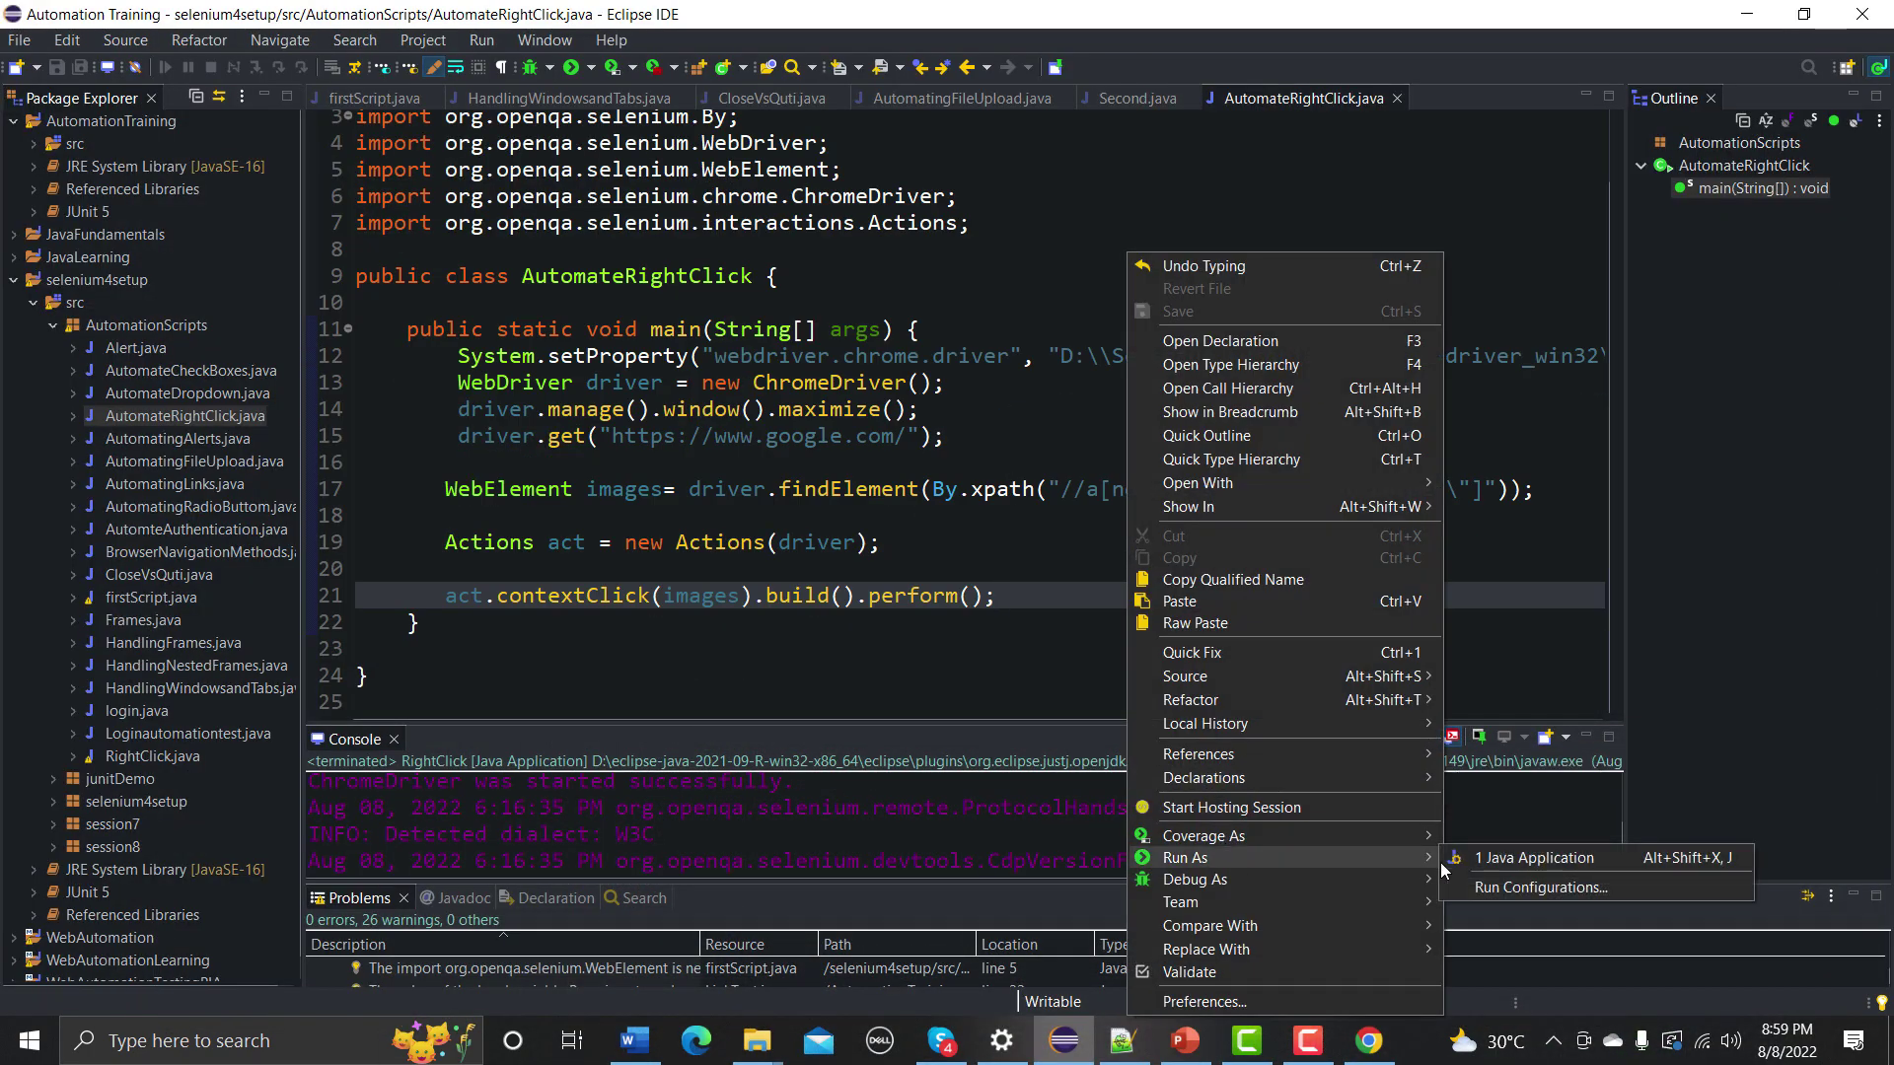
left_click(1532, 859)
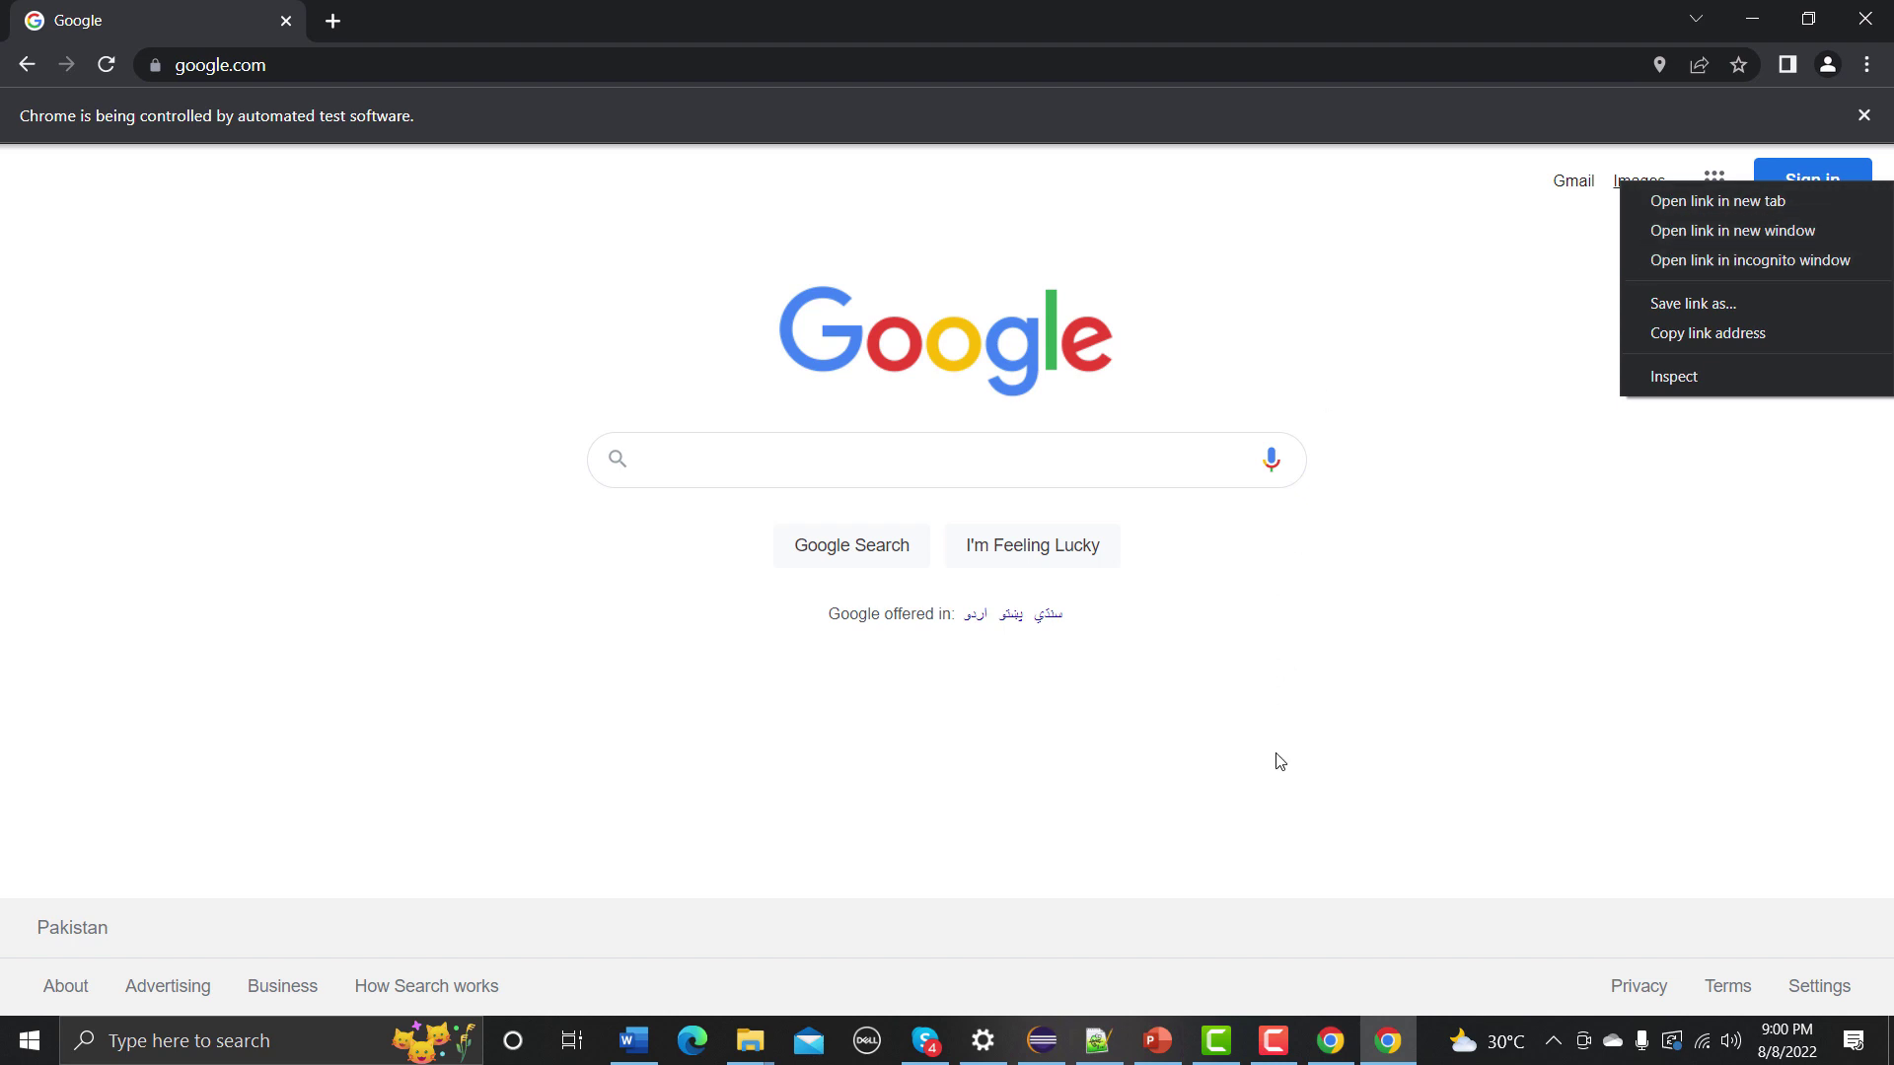
left_click(1043, 1038)
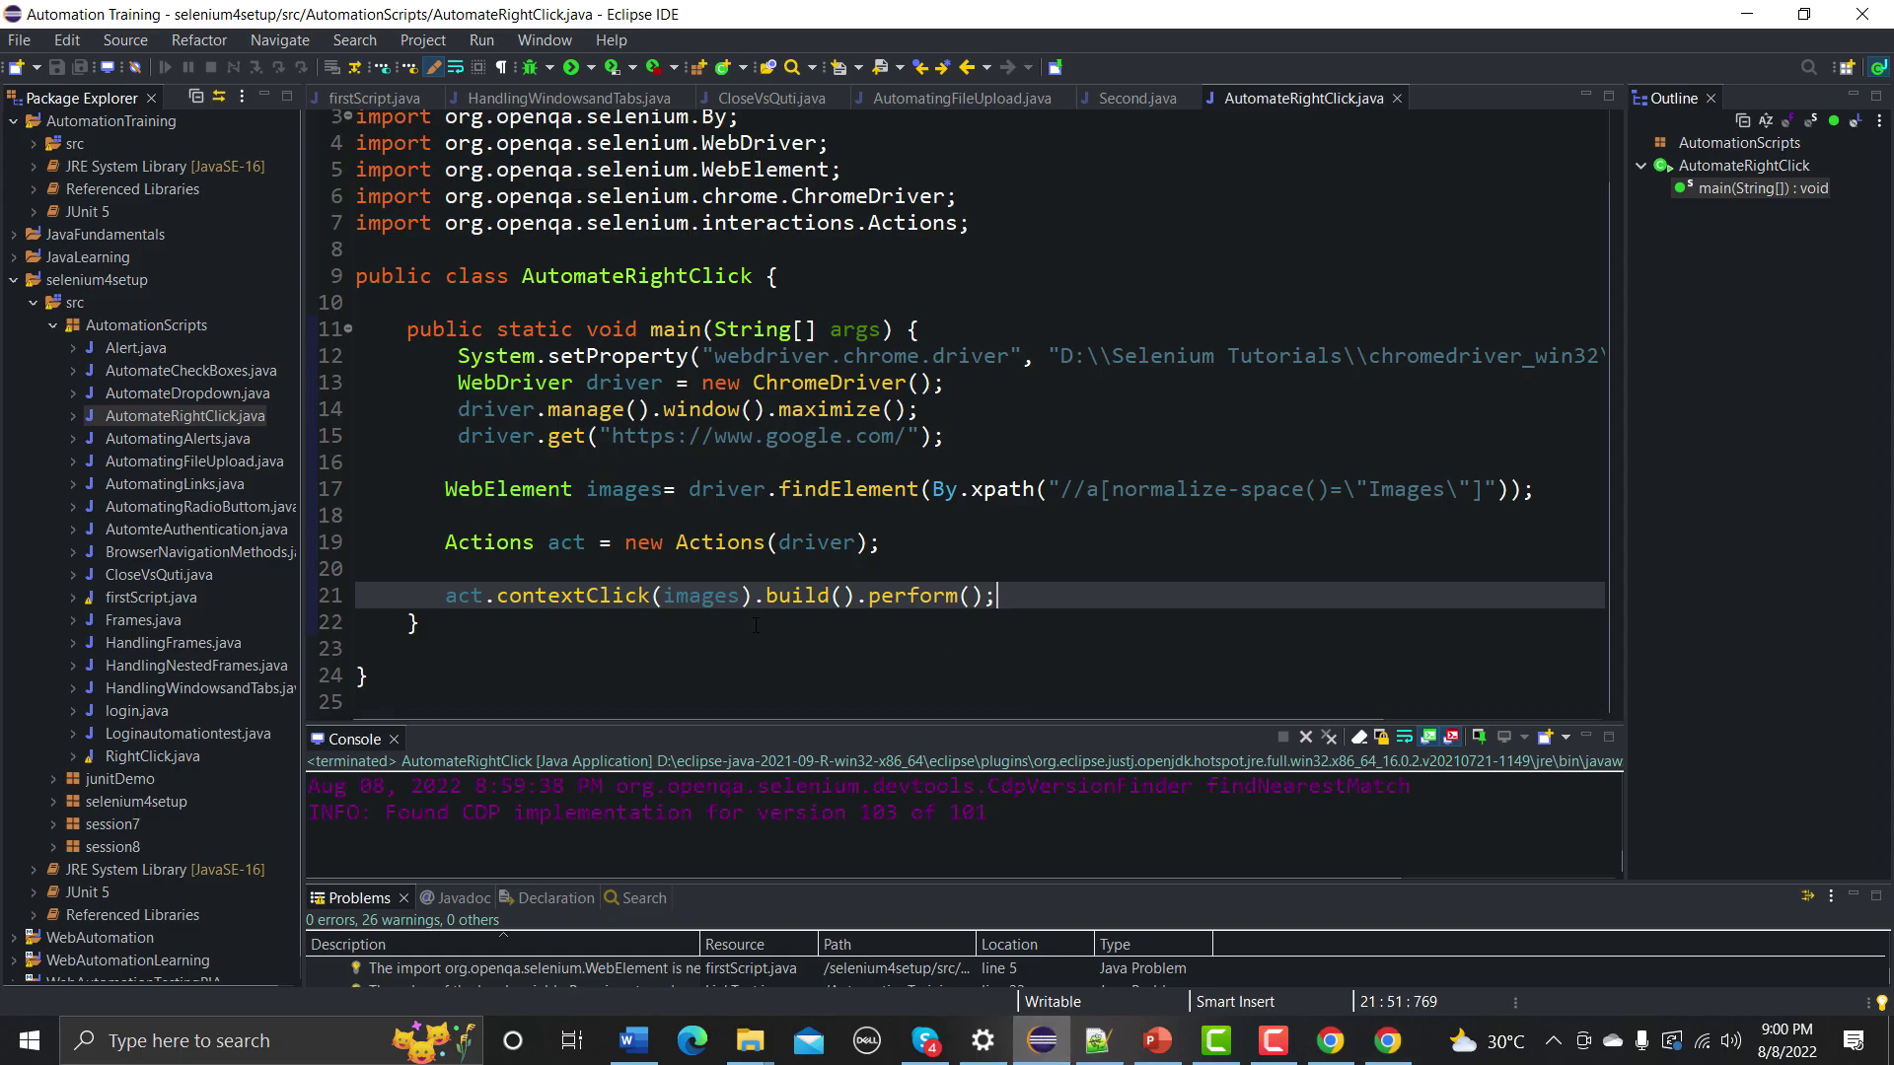
- Remove .build().perform() after contextClick(images) and chain sendKeys(Keys.DOWN) in its place
left_click(753, 596)
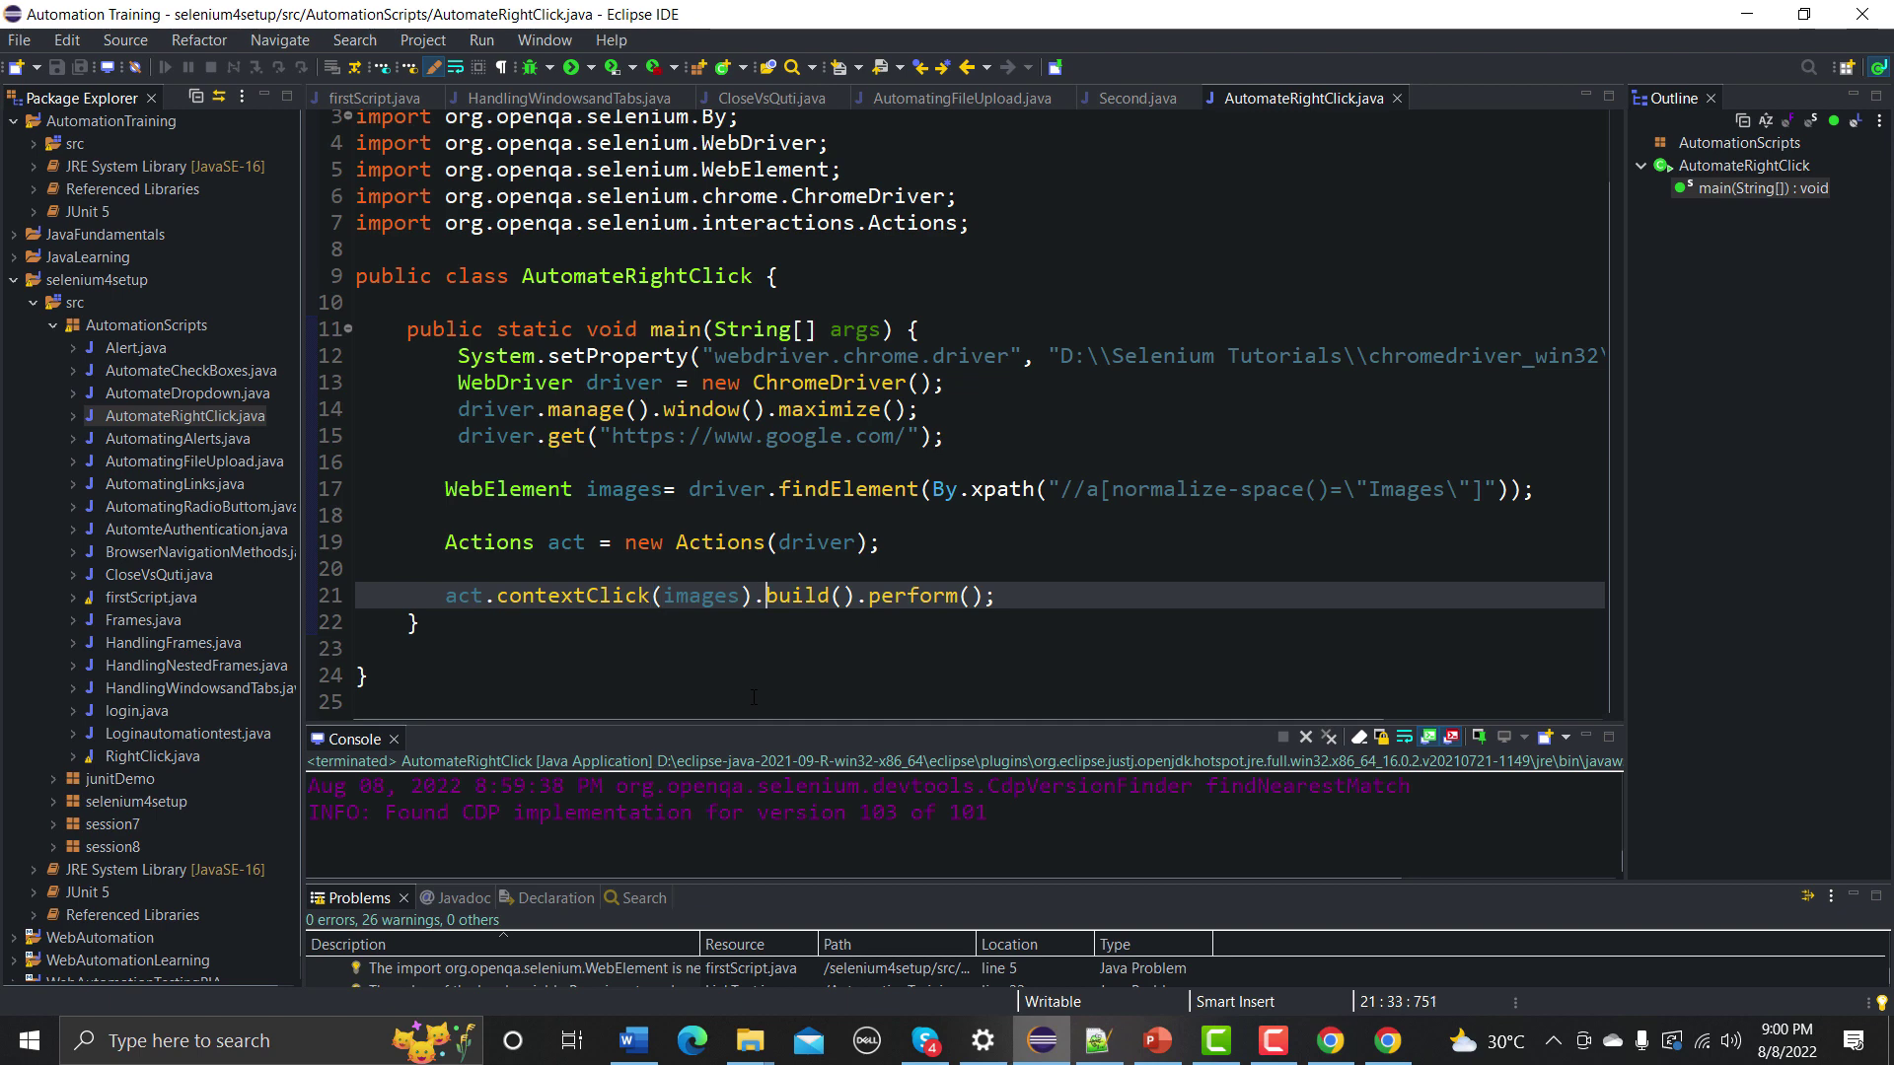
key("shift+Right")
key("shift+Right")
key("shift+Right")
key("shift+Right")
key("shift+Right")
key("shift+Right")
key("shift+Right")
key("shift+Right")
key("Delete")
type(".se")
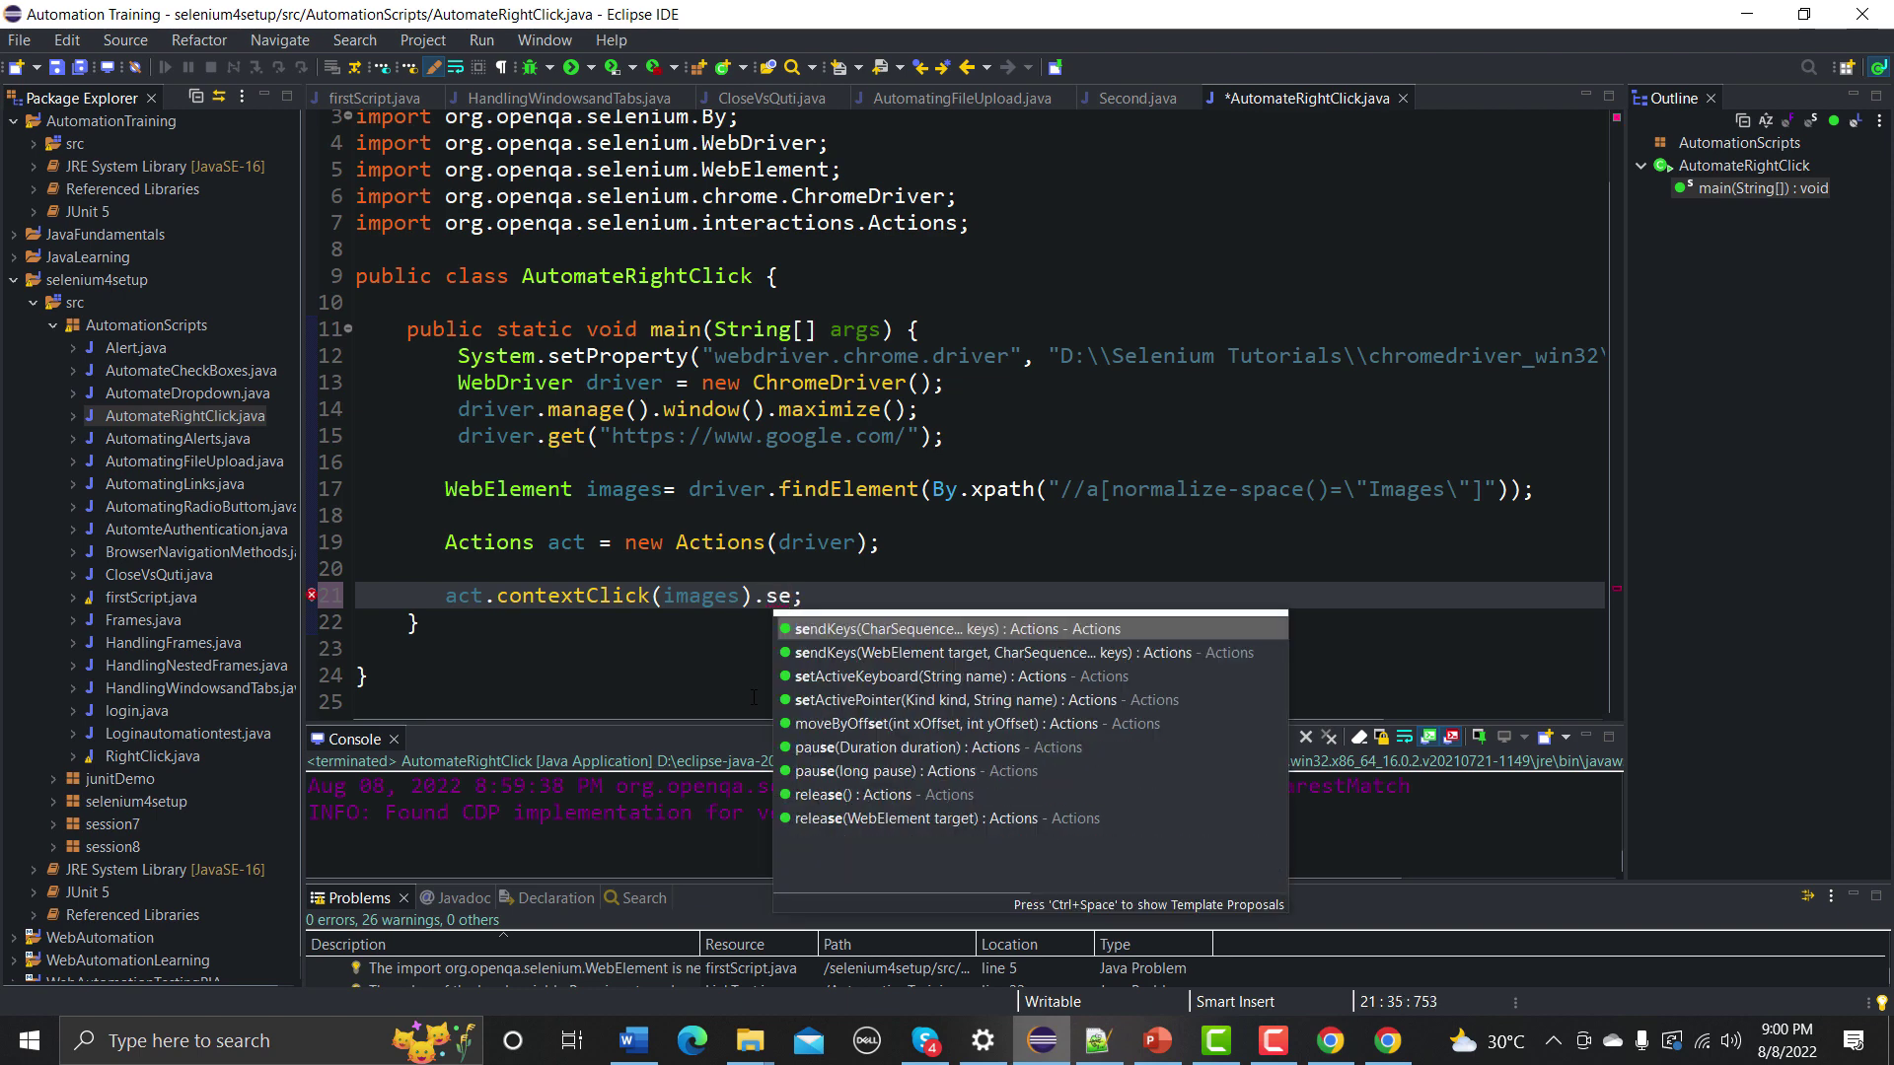
key("Return")
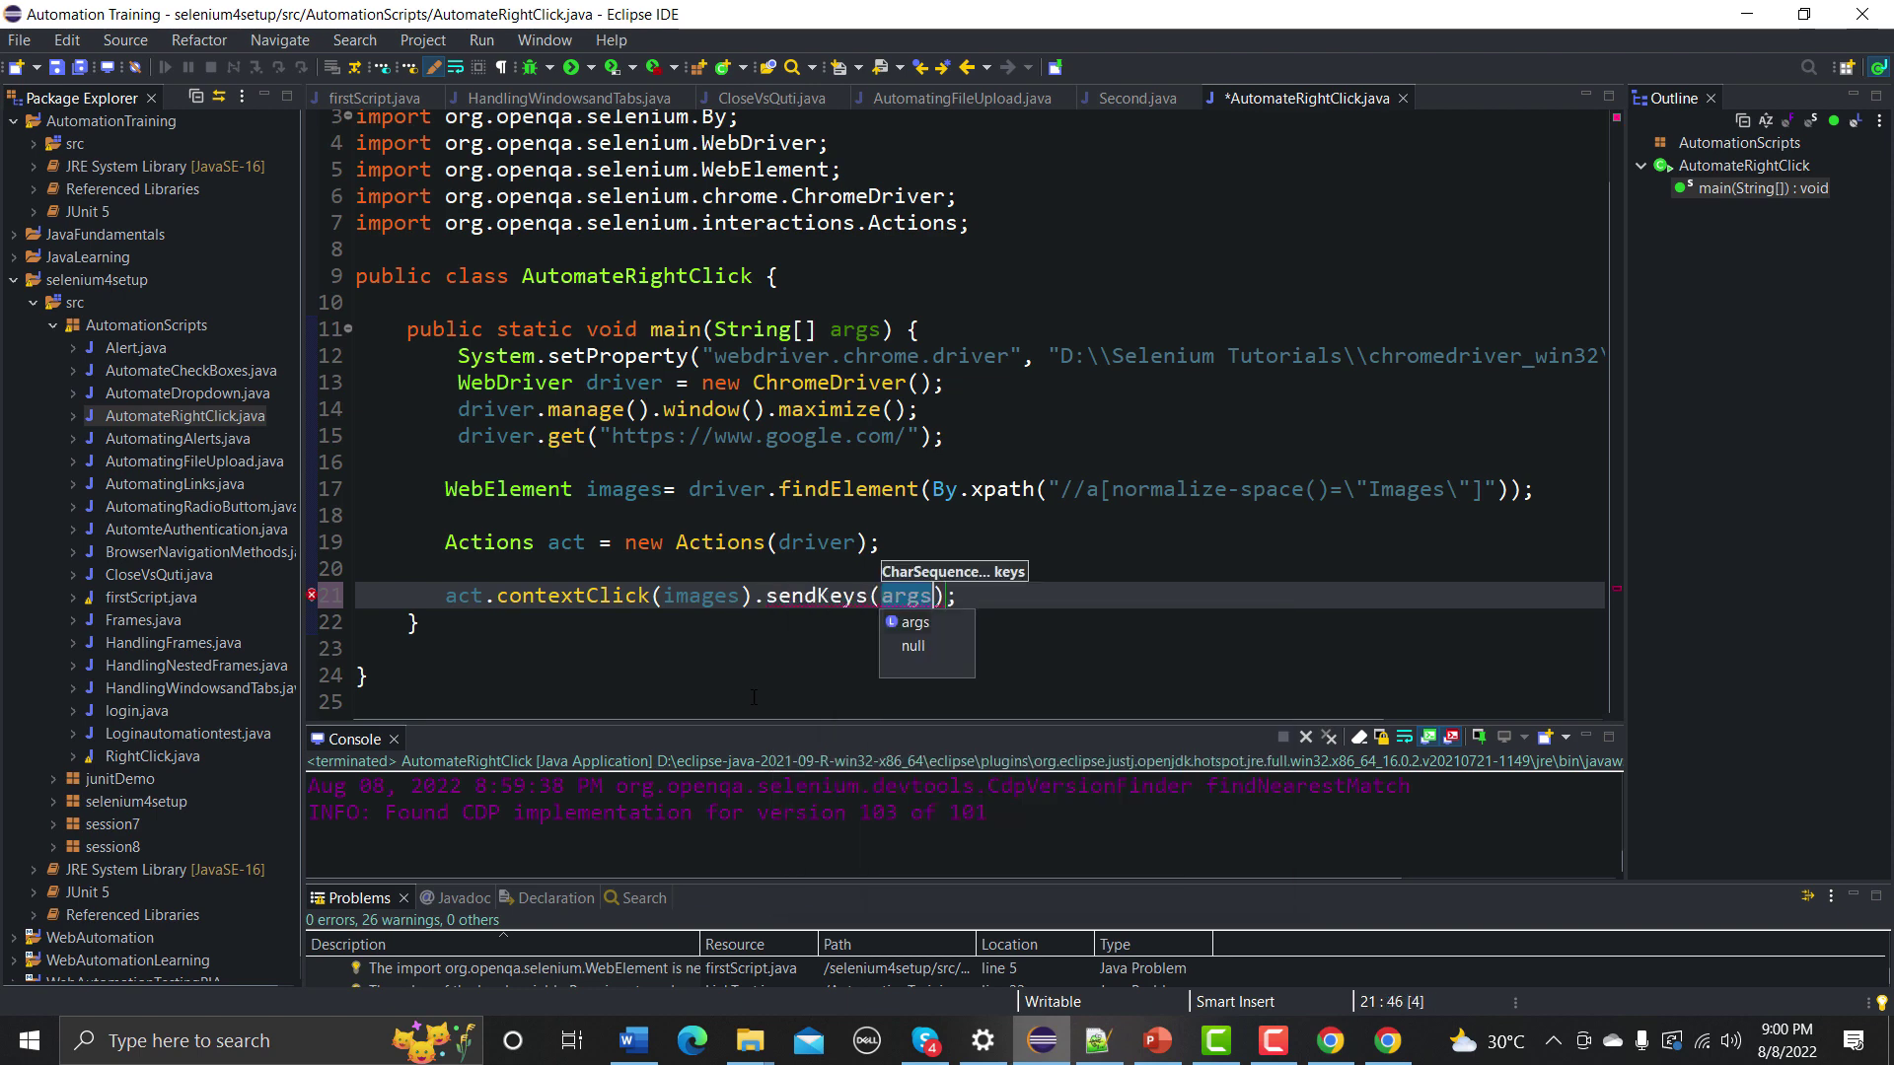
type("Key")
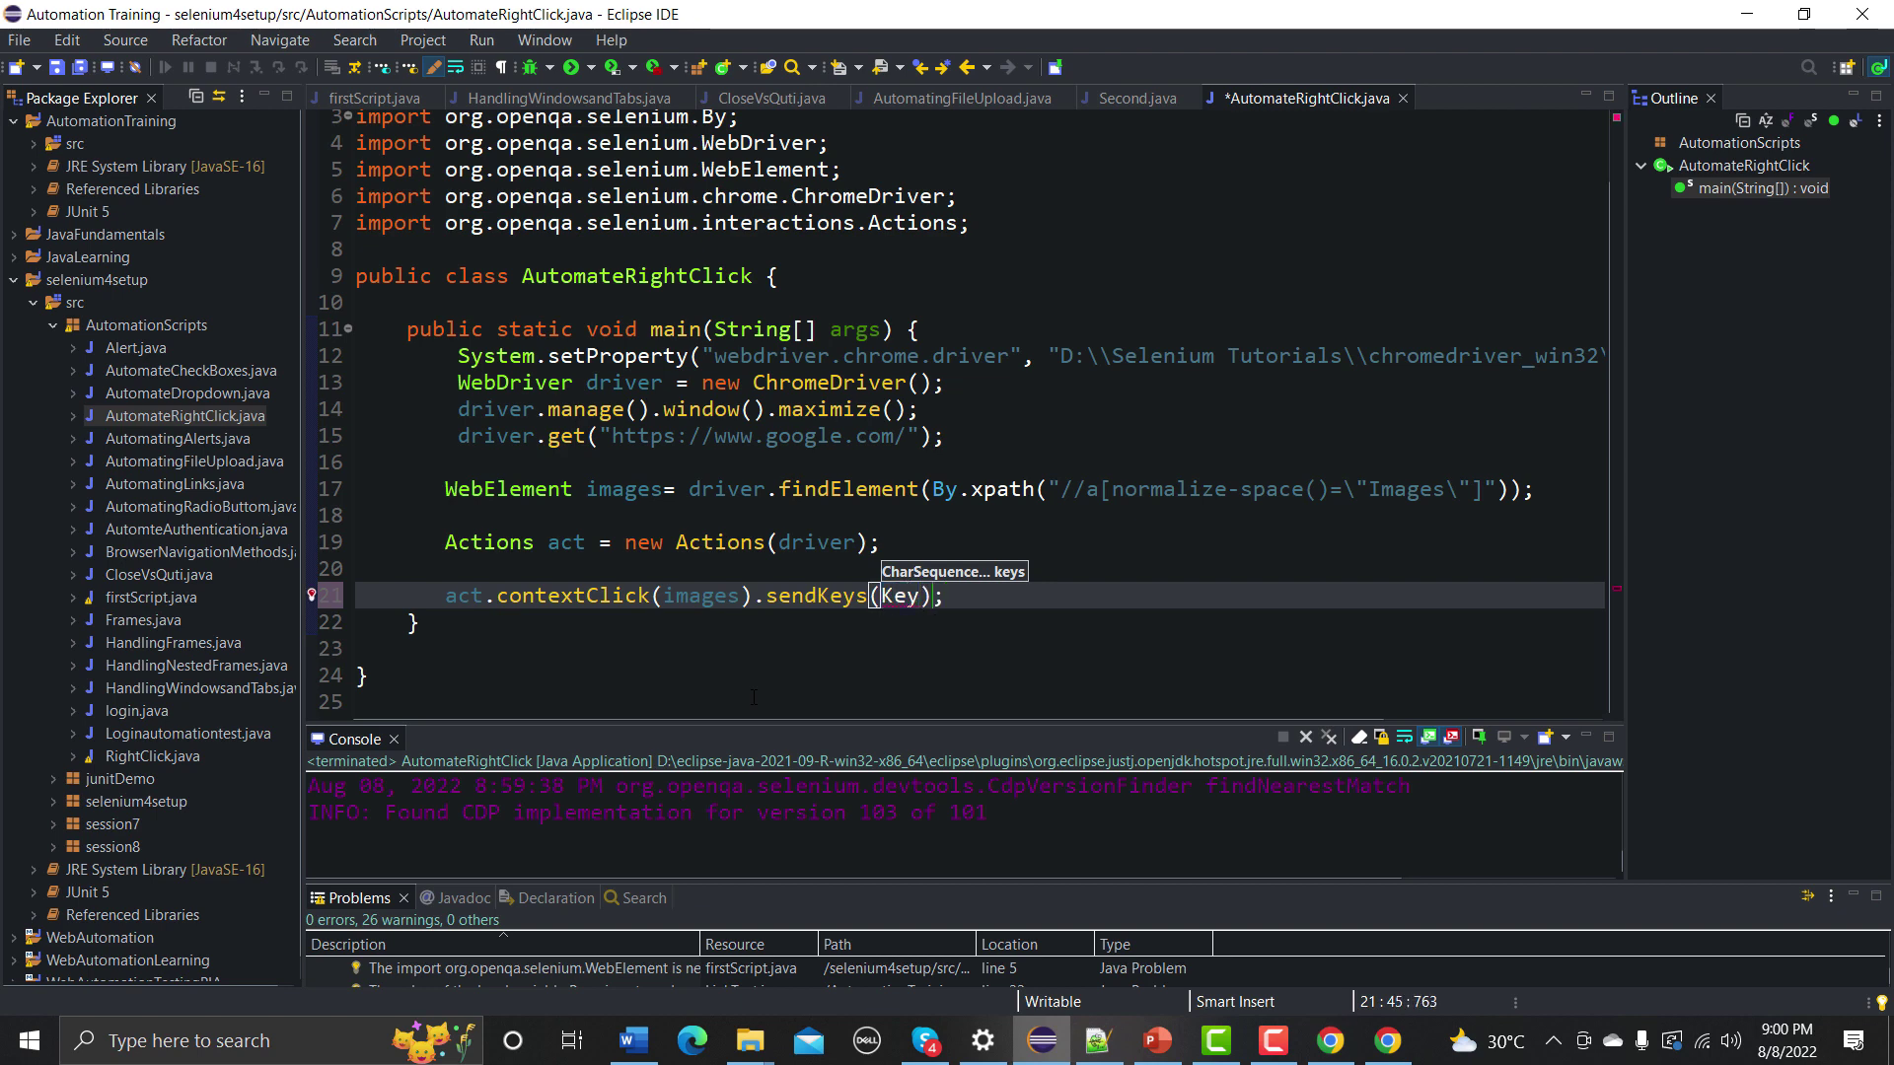
type(".")
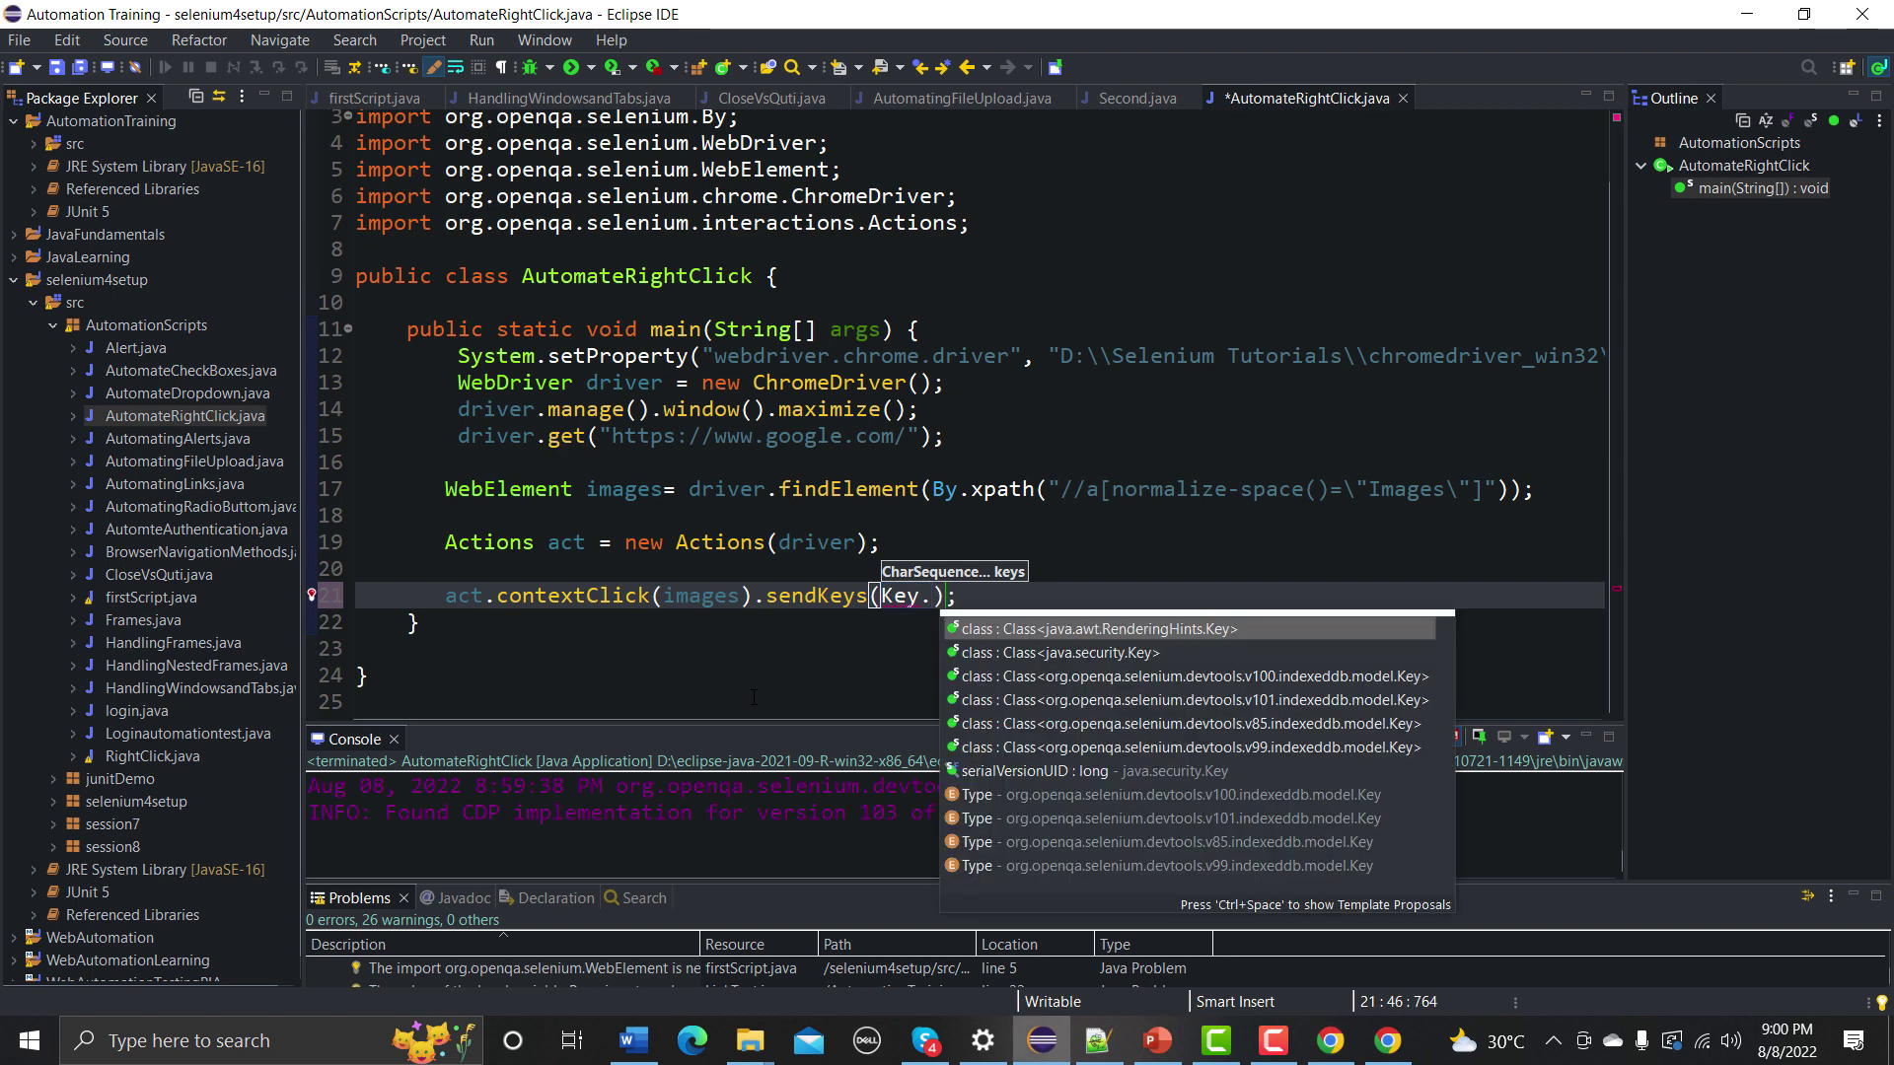
type("D")
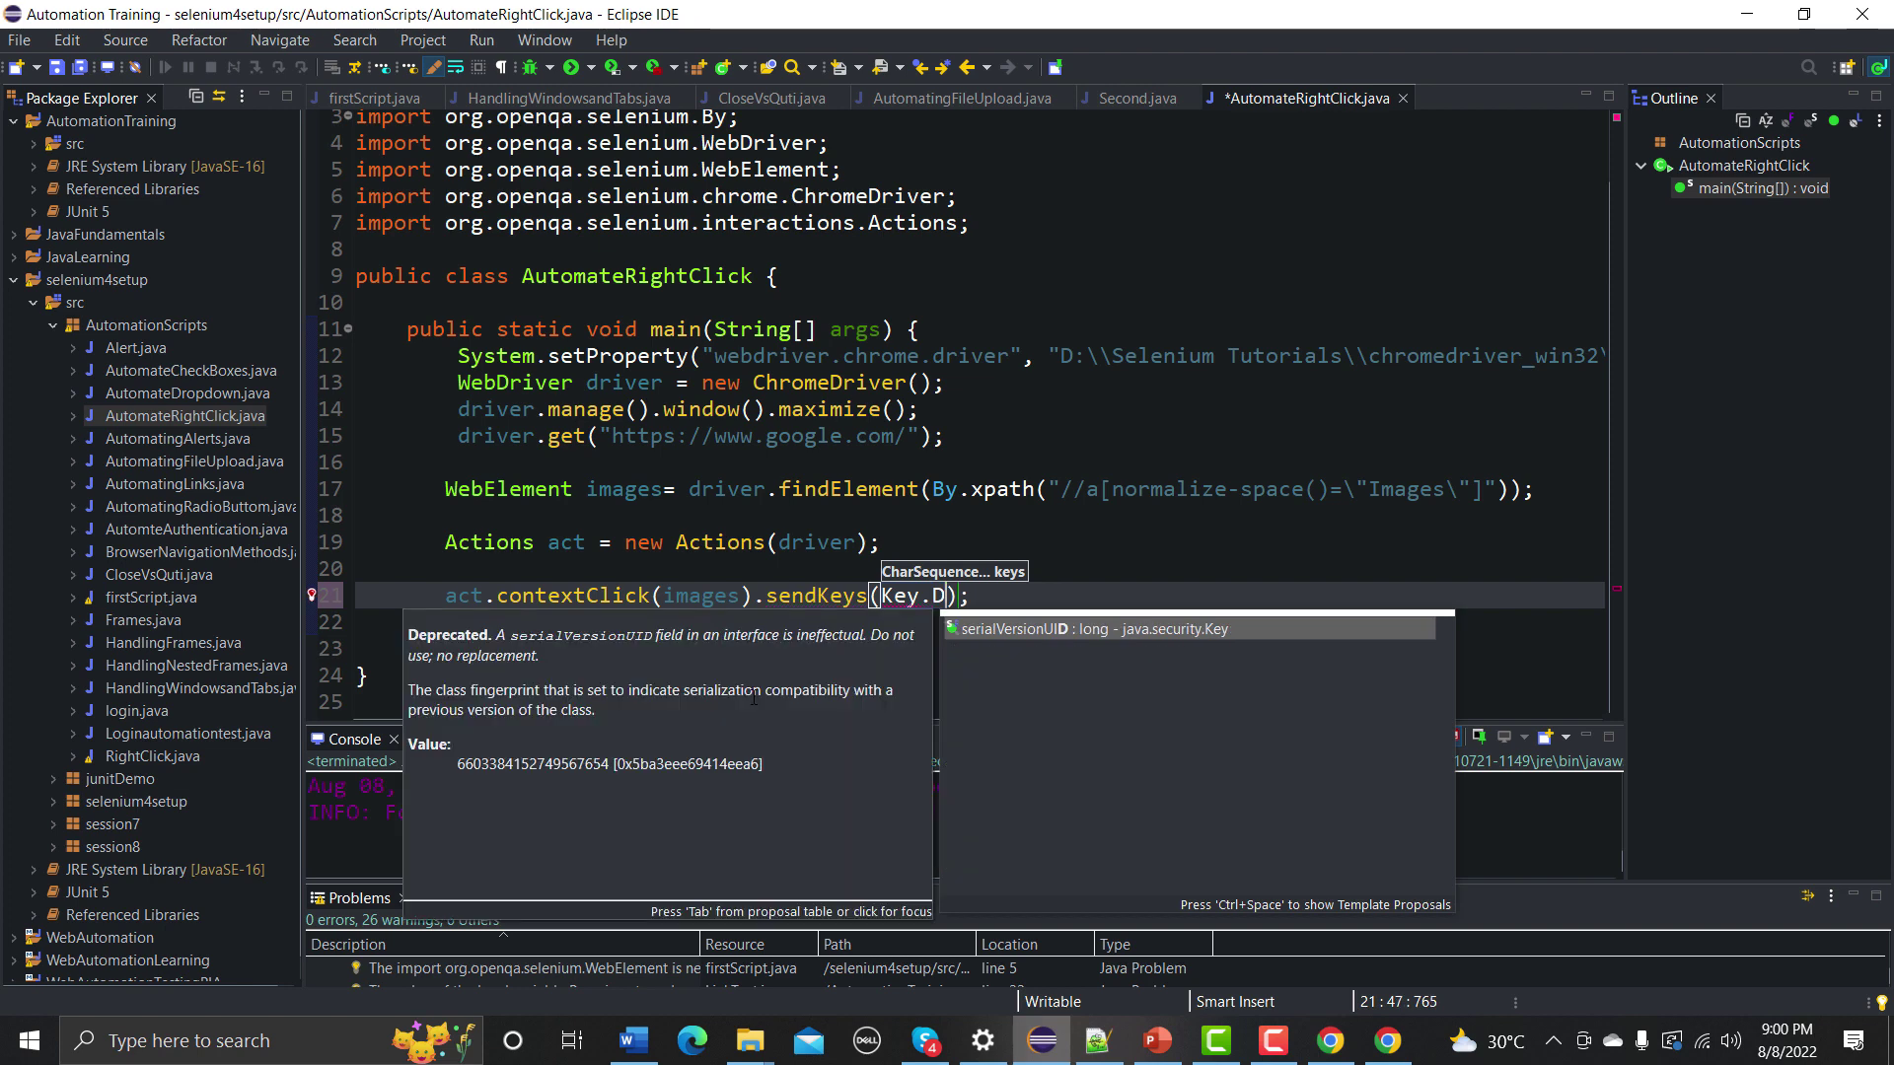
type("owmn")
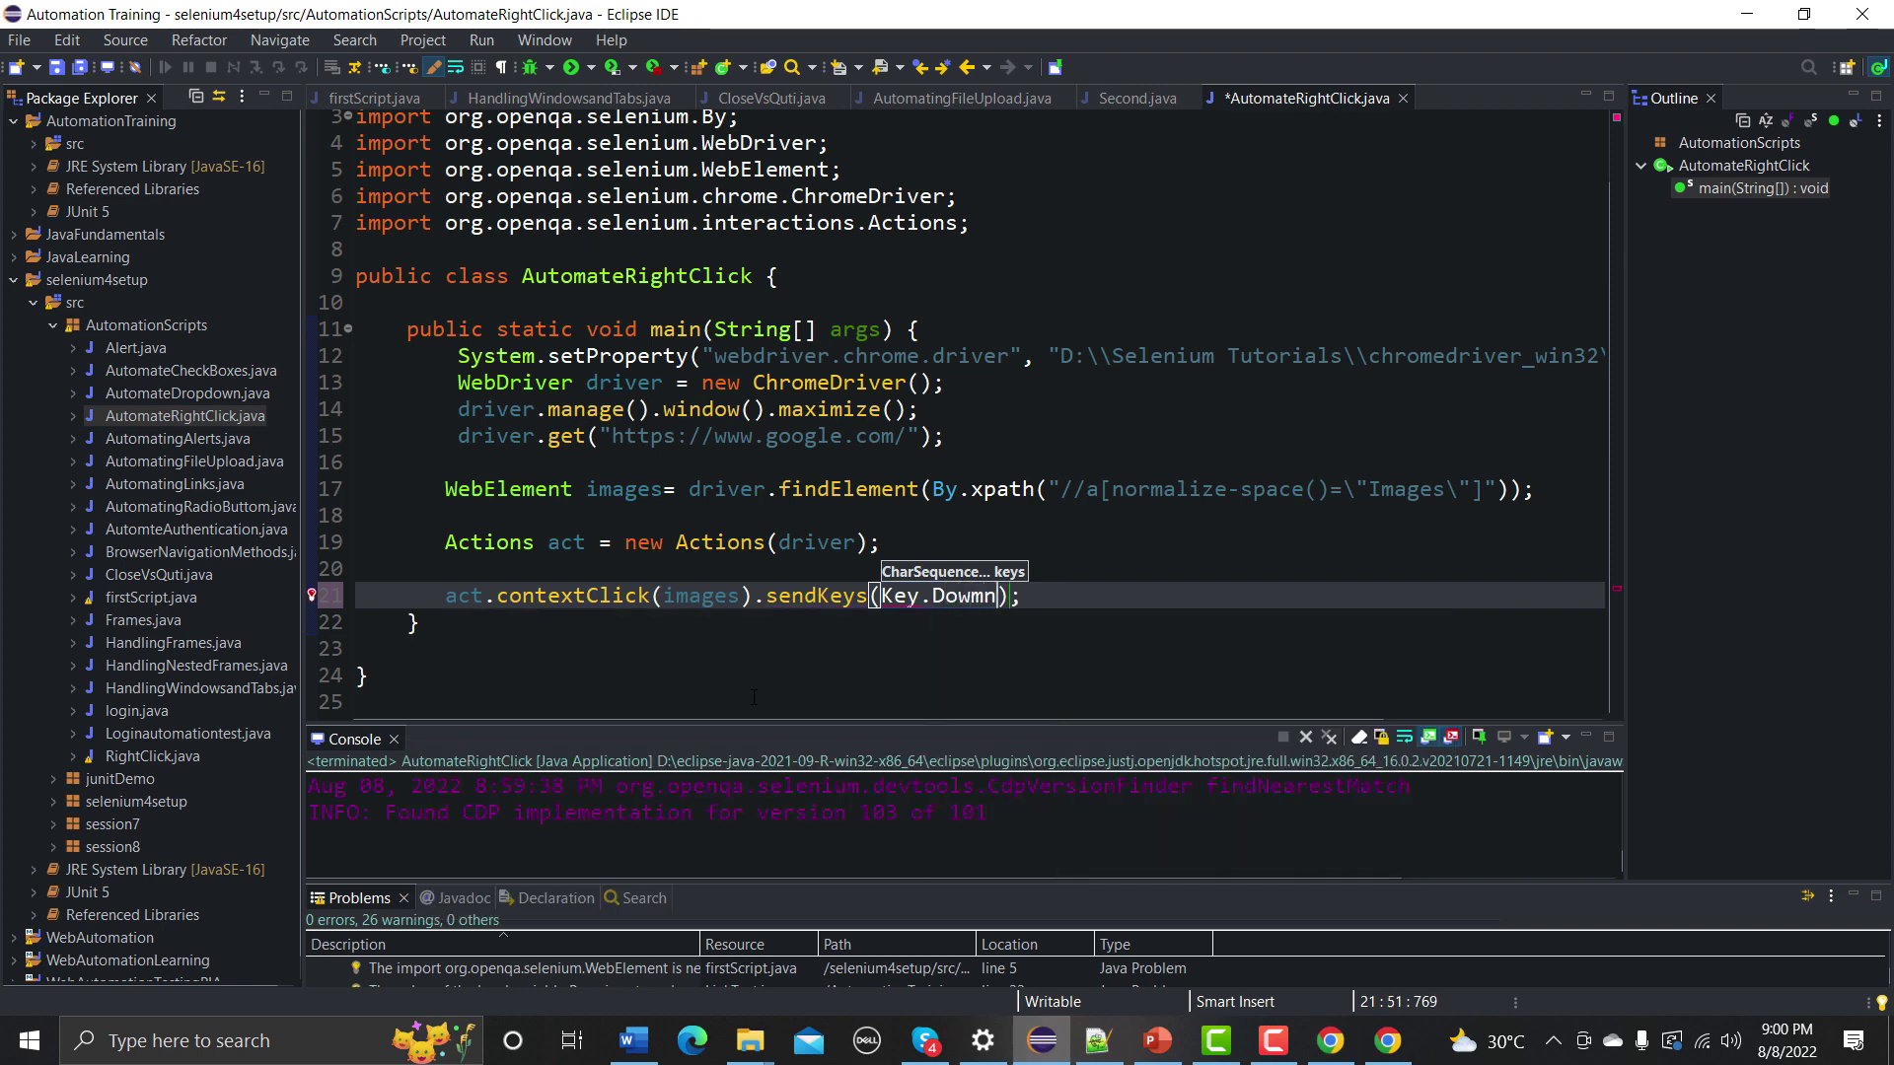
key("BackSpace")
type("w")
key("Left")
key("Left")
key("Left")
key("Left")
key("Left")
type("s")
key("Right")
key("Delete")
key("Delete")
key("Delete")
key("Delete")
key("BackSpace")
type(".")
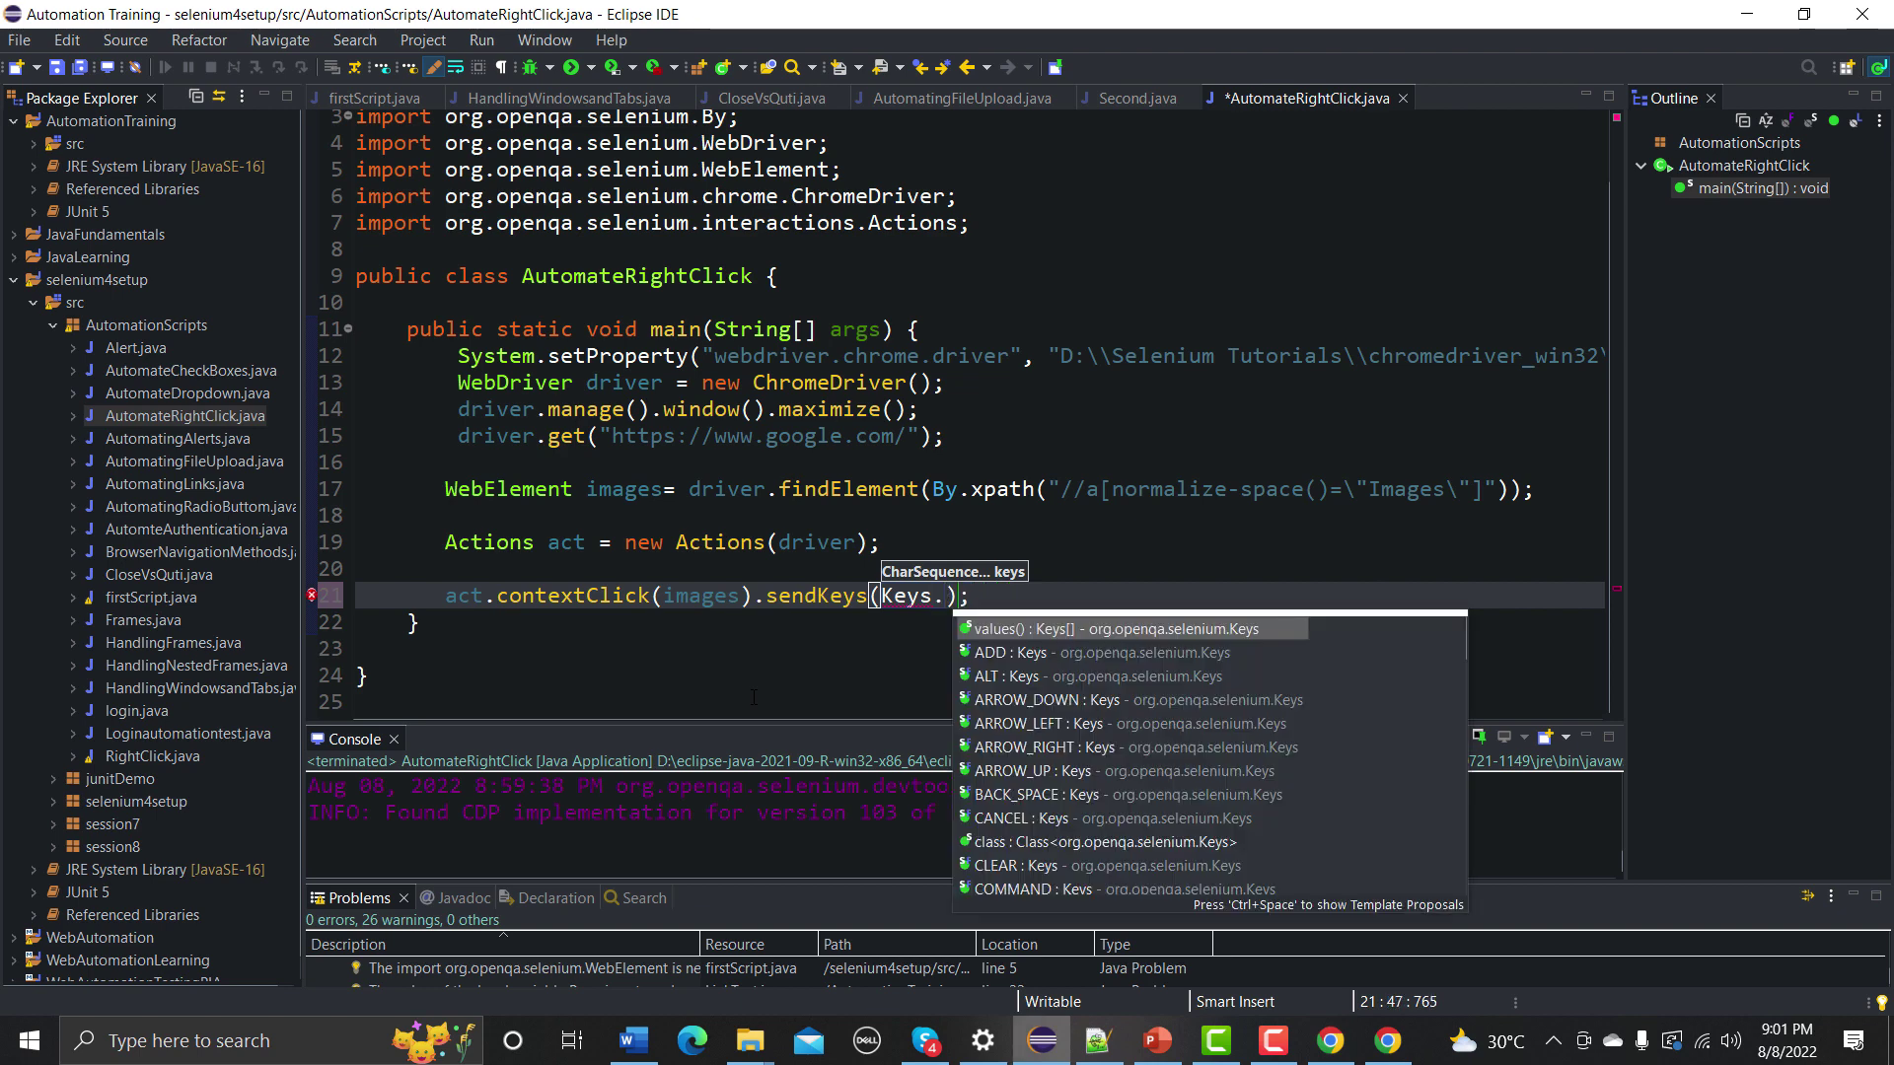
key("Down")
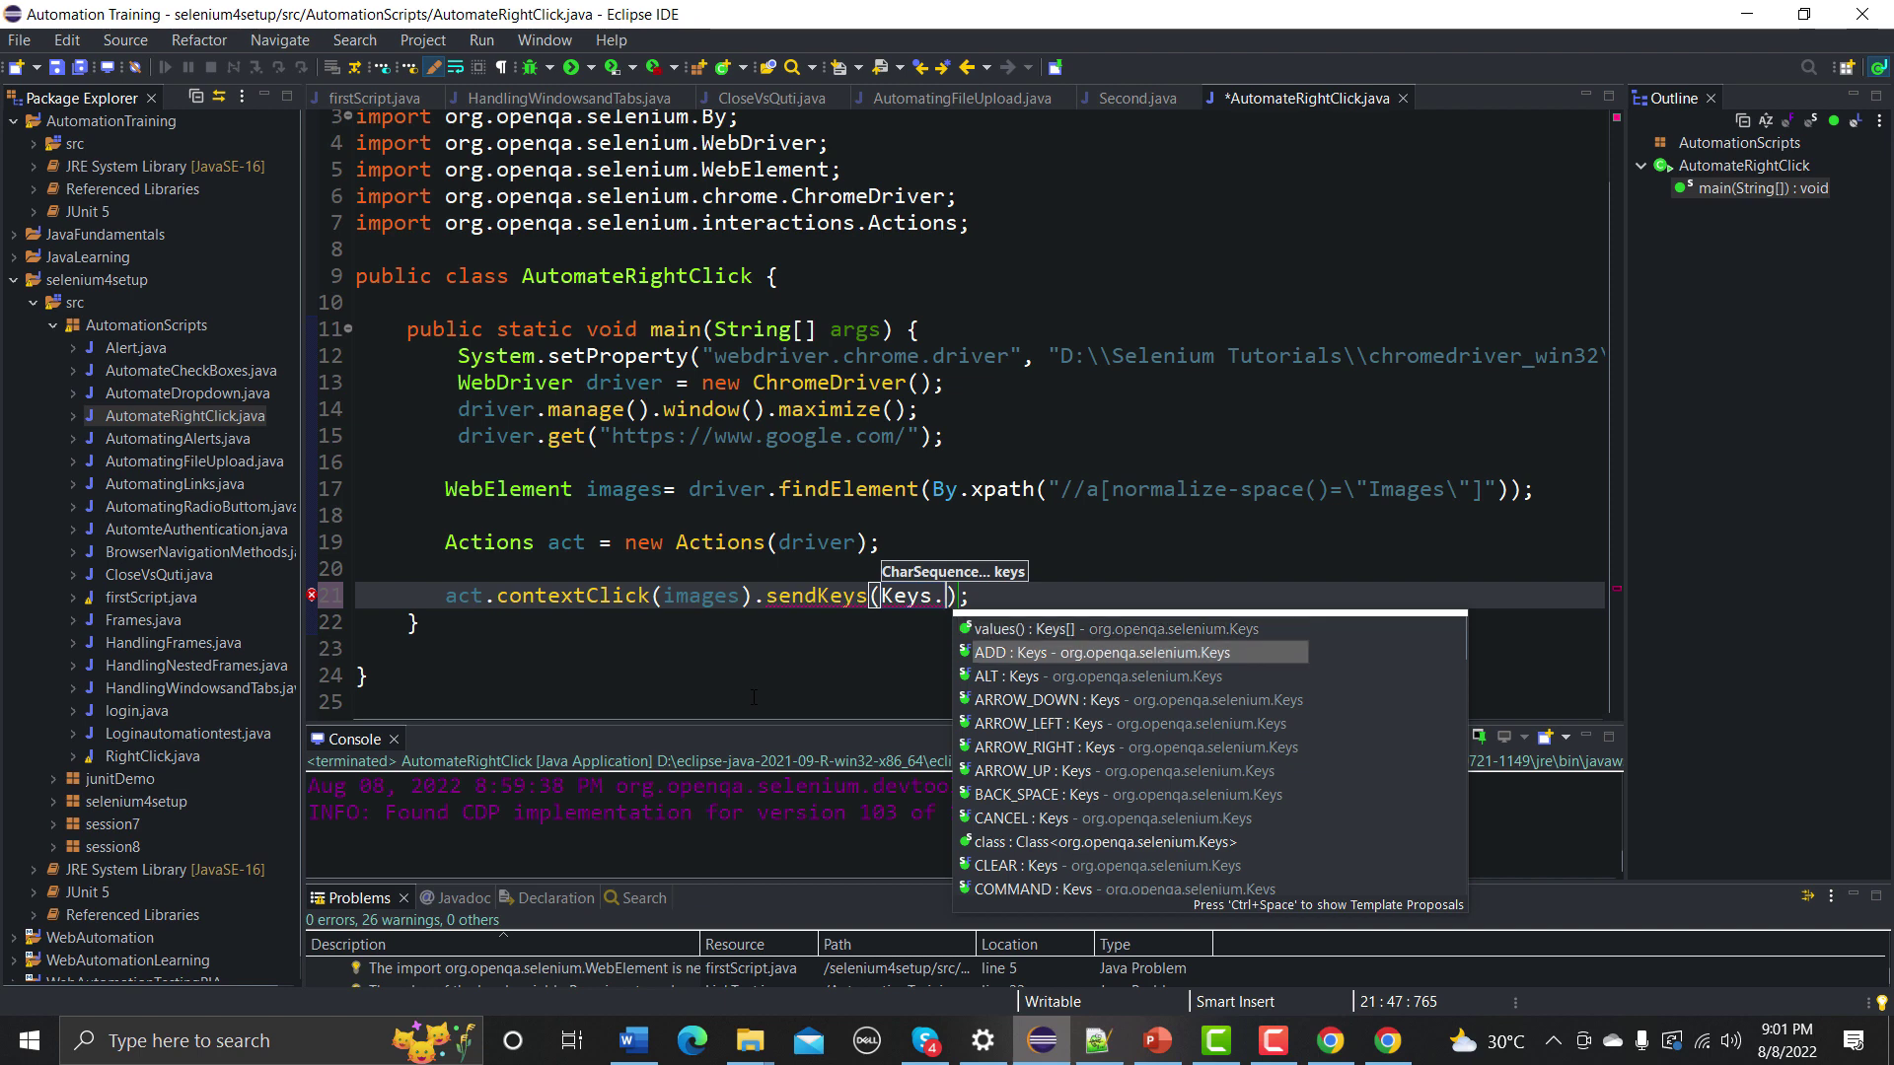
key("Down")
key("Down")
key("Down")
key("Down")
key("Down")
key("Down")
key("Down")
key("Down")
key("Down")
key("Down")
key("Down")
key("Down")
key("Down")
key("Down")
key("Down")
key("Down")
key("Down")
key("Up")
key("Up")
key("Up")
key("Up")
key("Up")
key("Up")
key("Up")
key("Up")
key("Up")
key("Up")
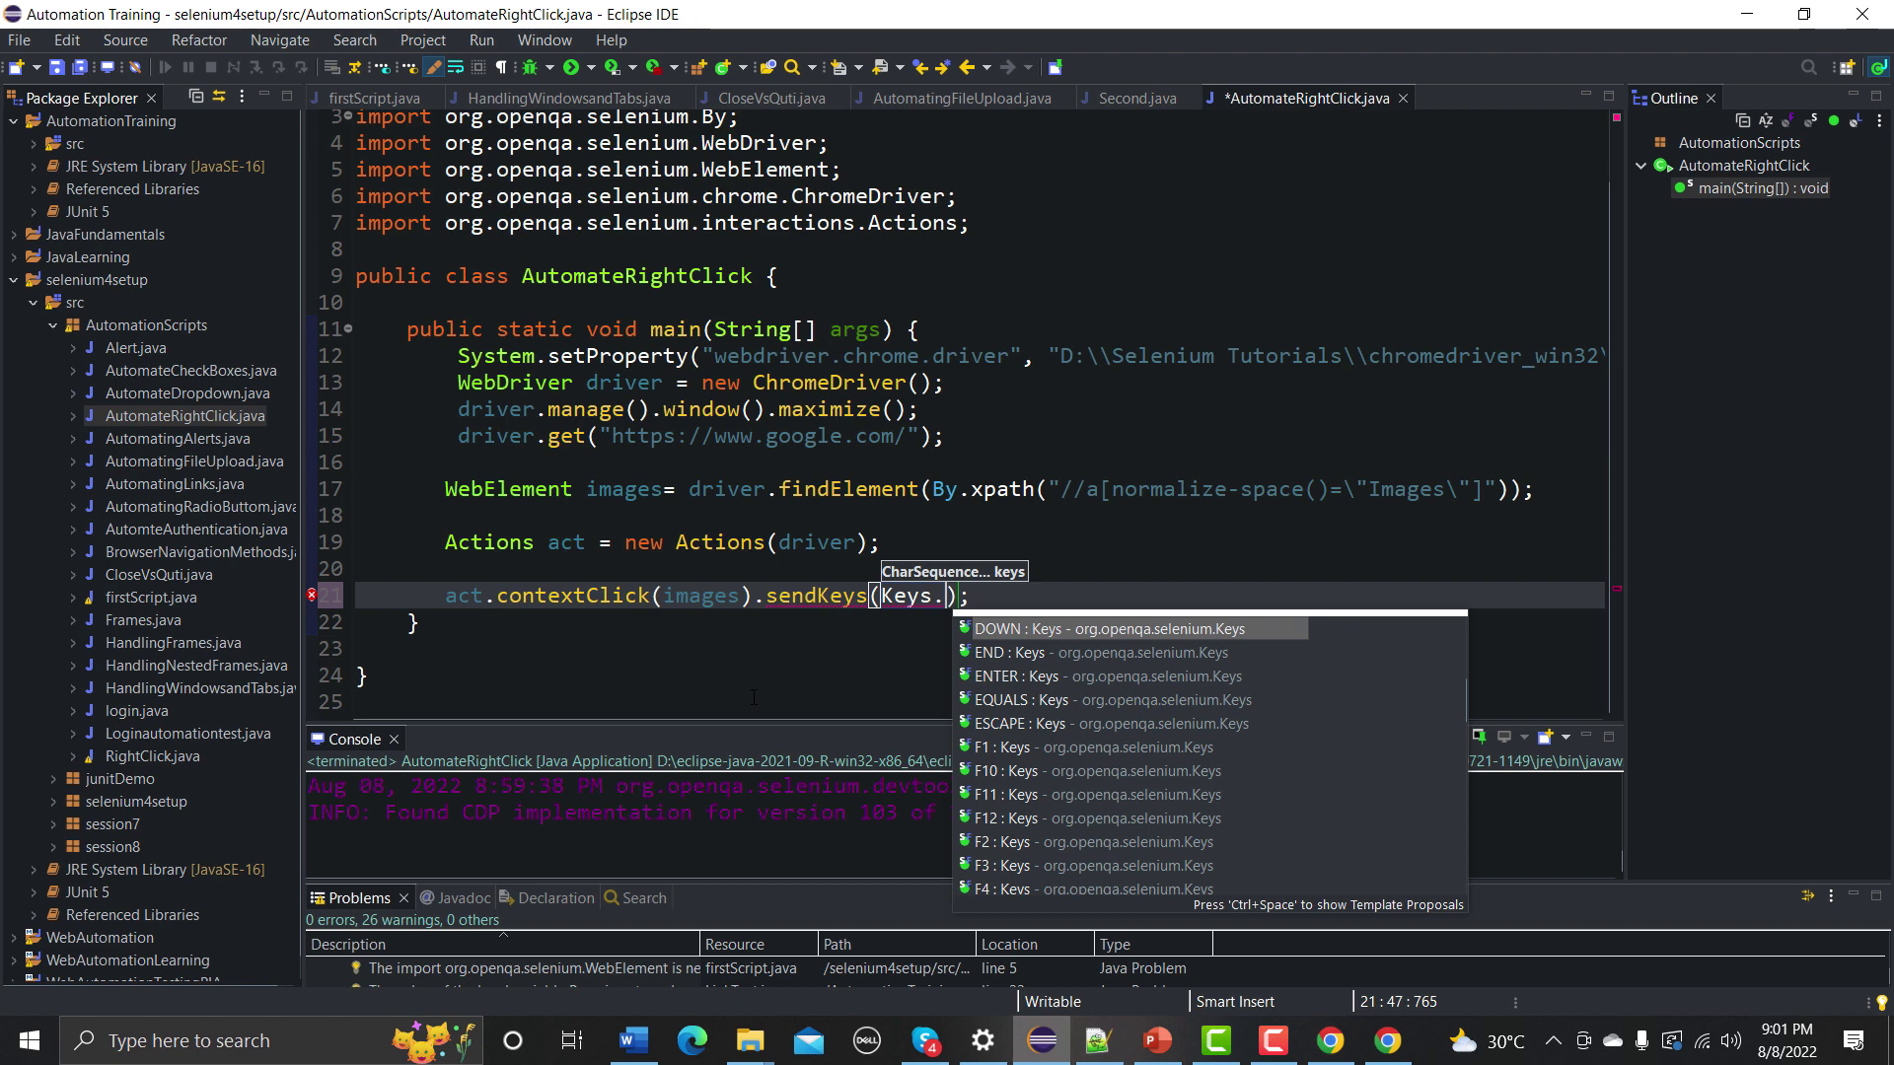
key("Return")
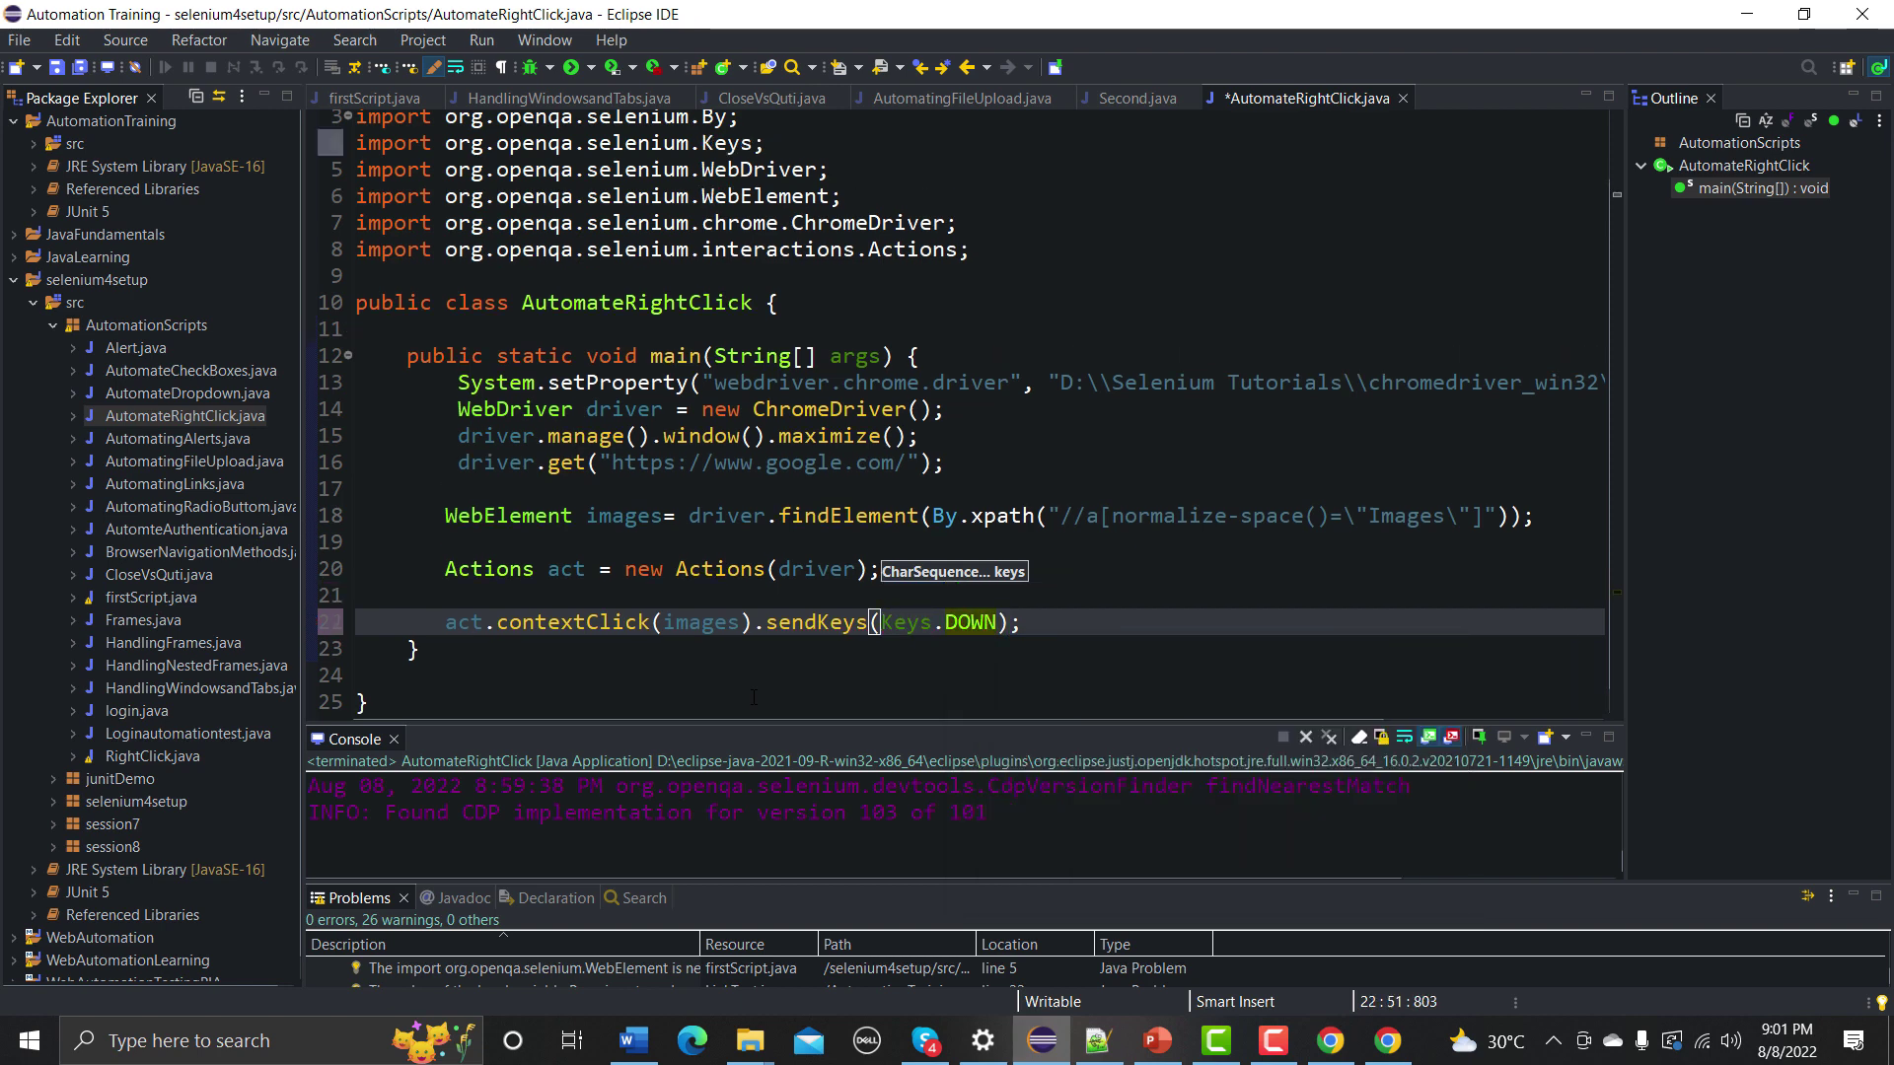
type(".")
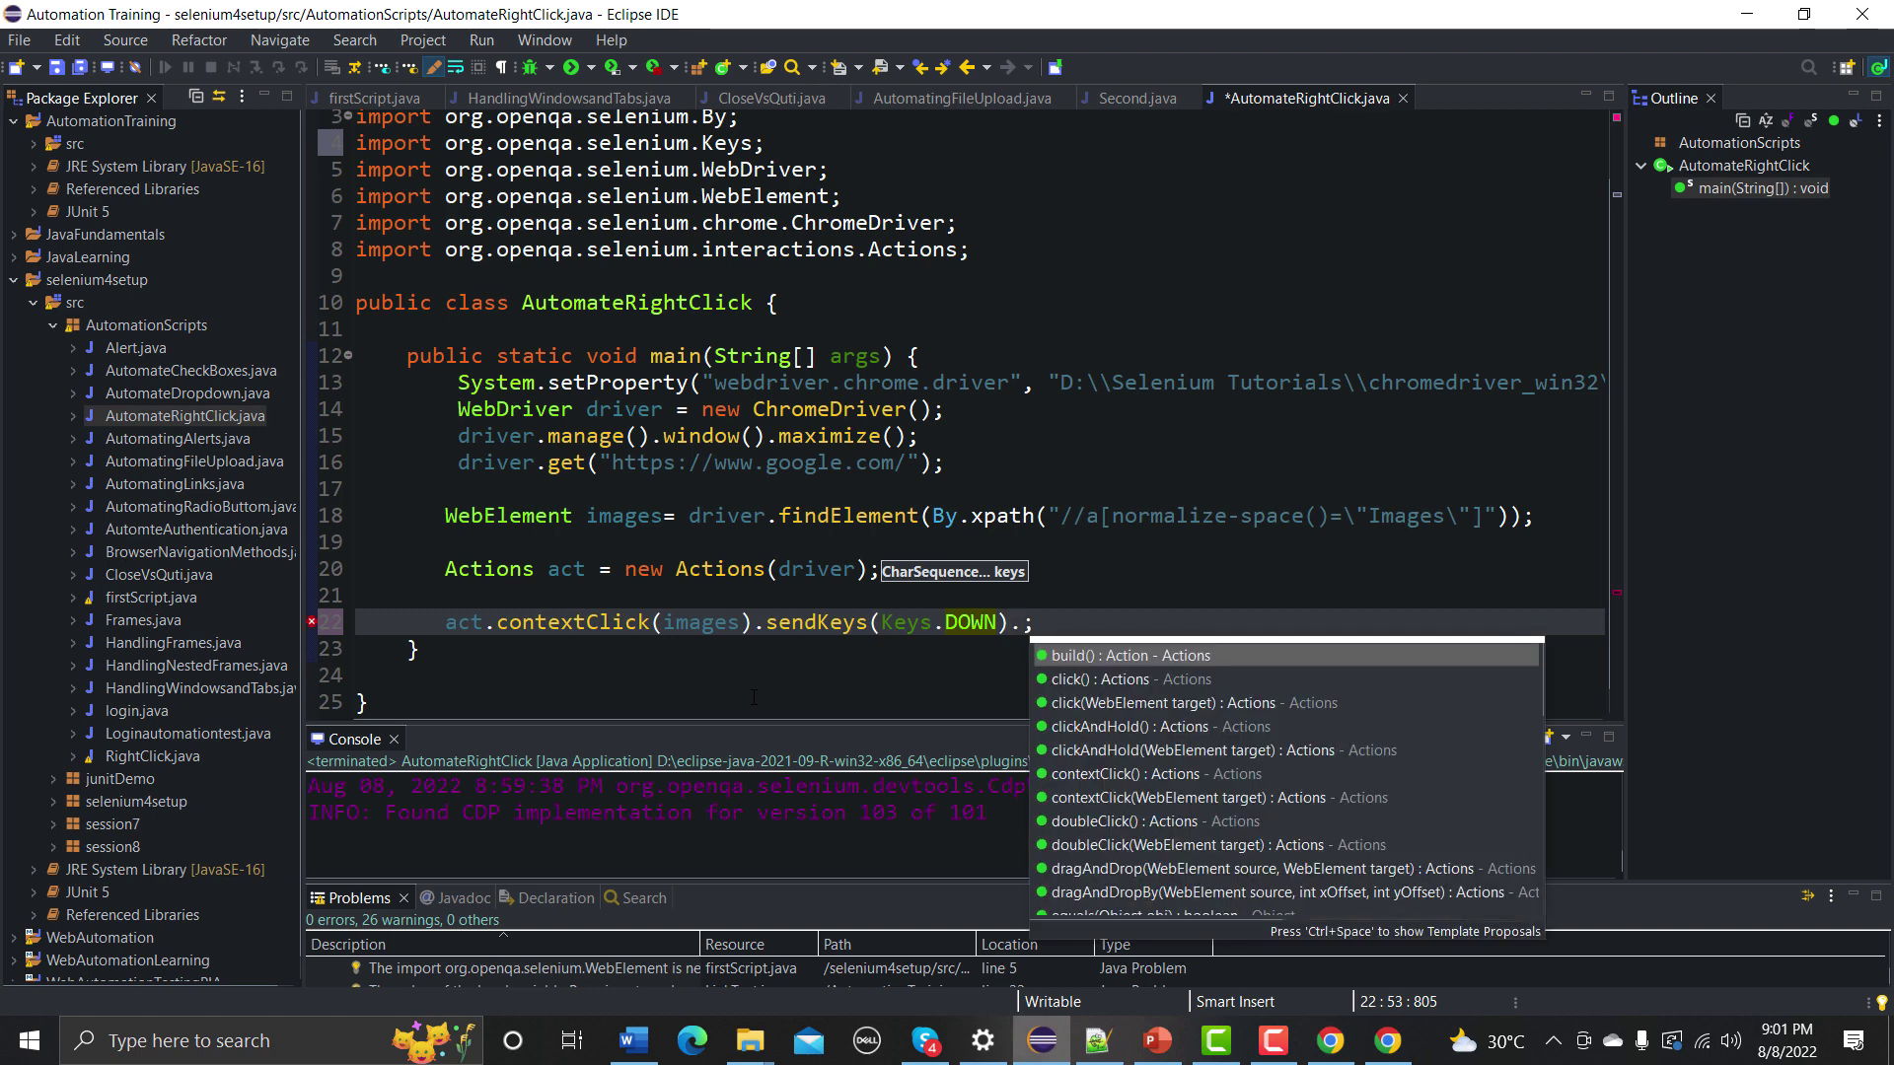
type("se")
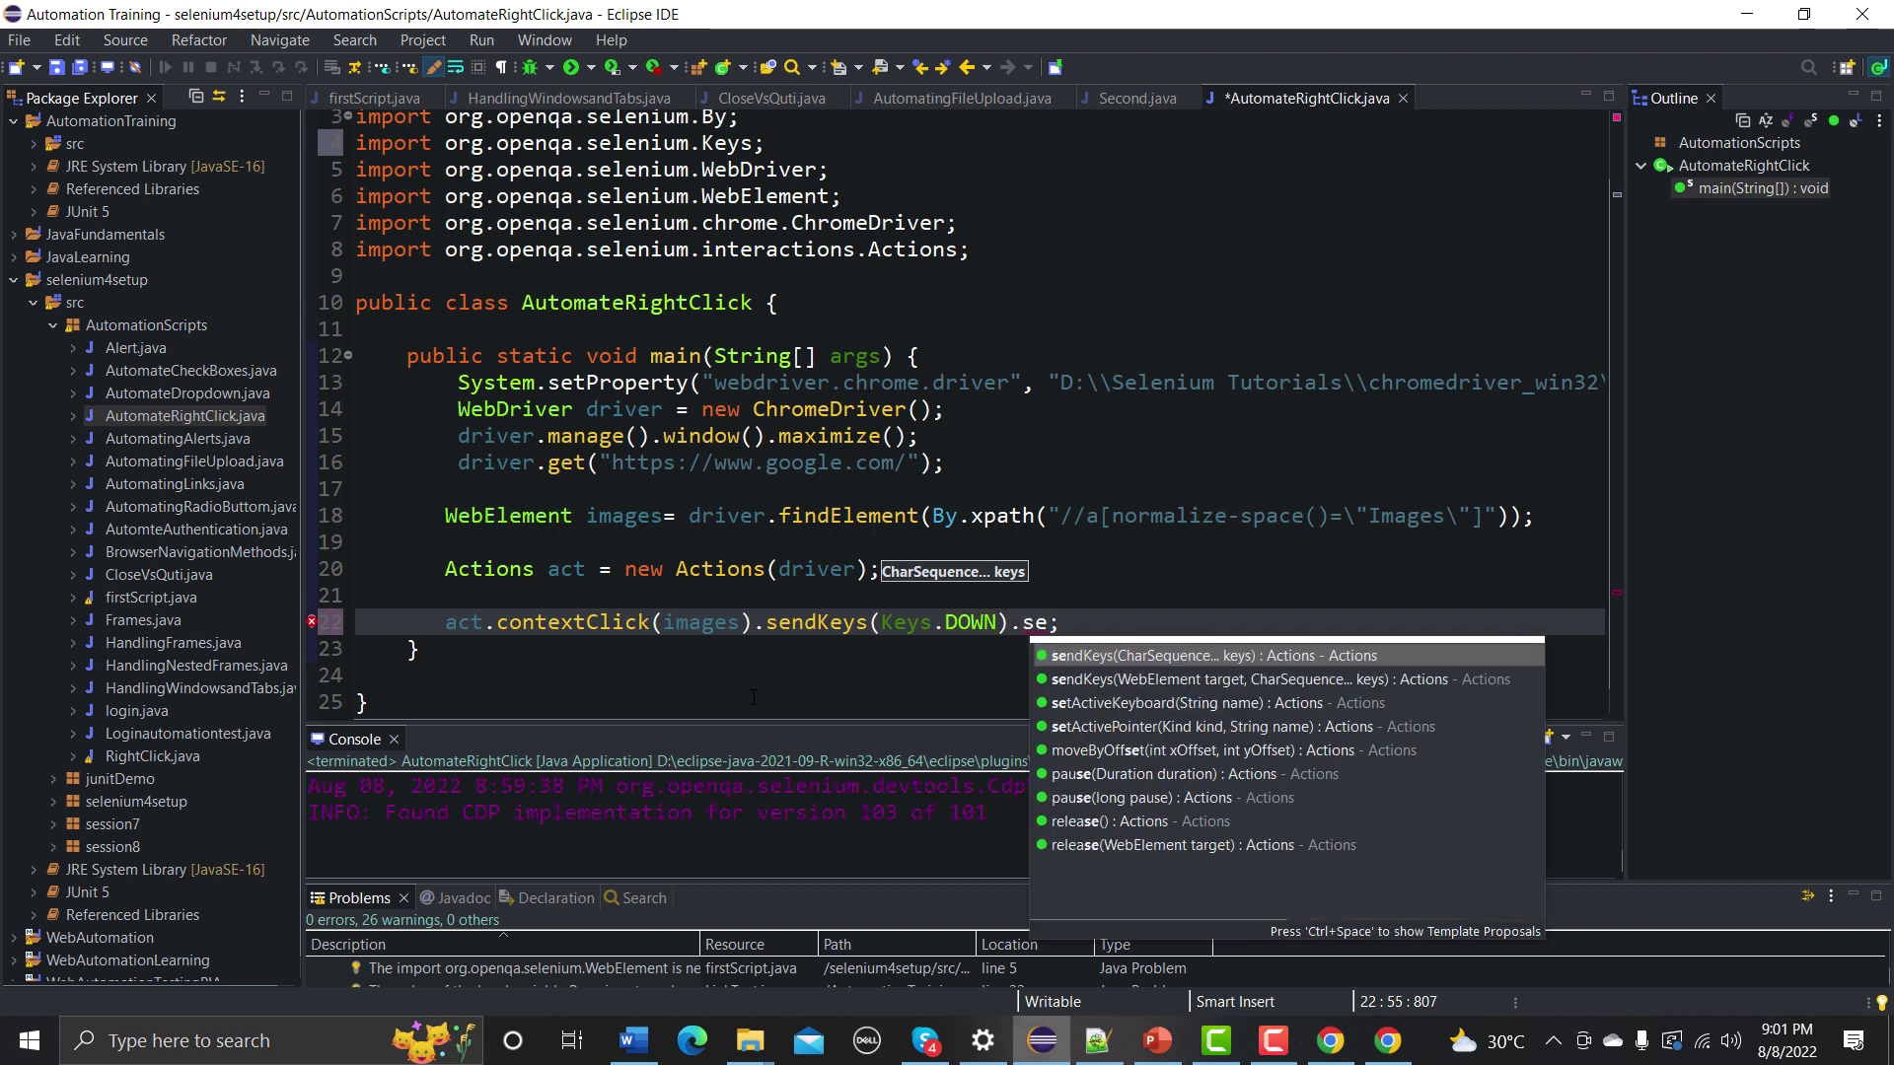
- Chain sendKeys(Keys.ENTER) and build().perform(), then save the class
key("Return")
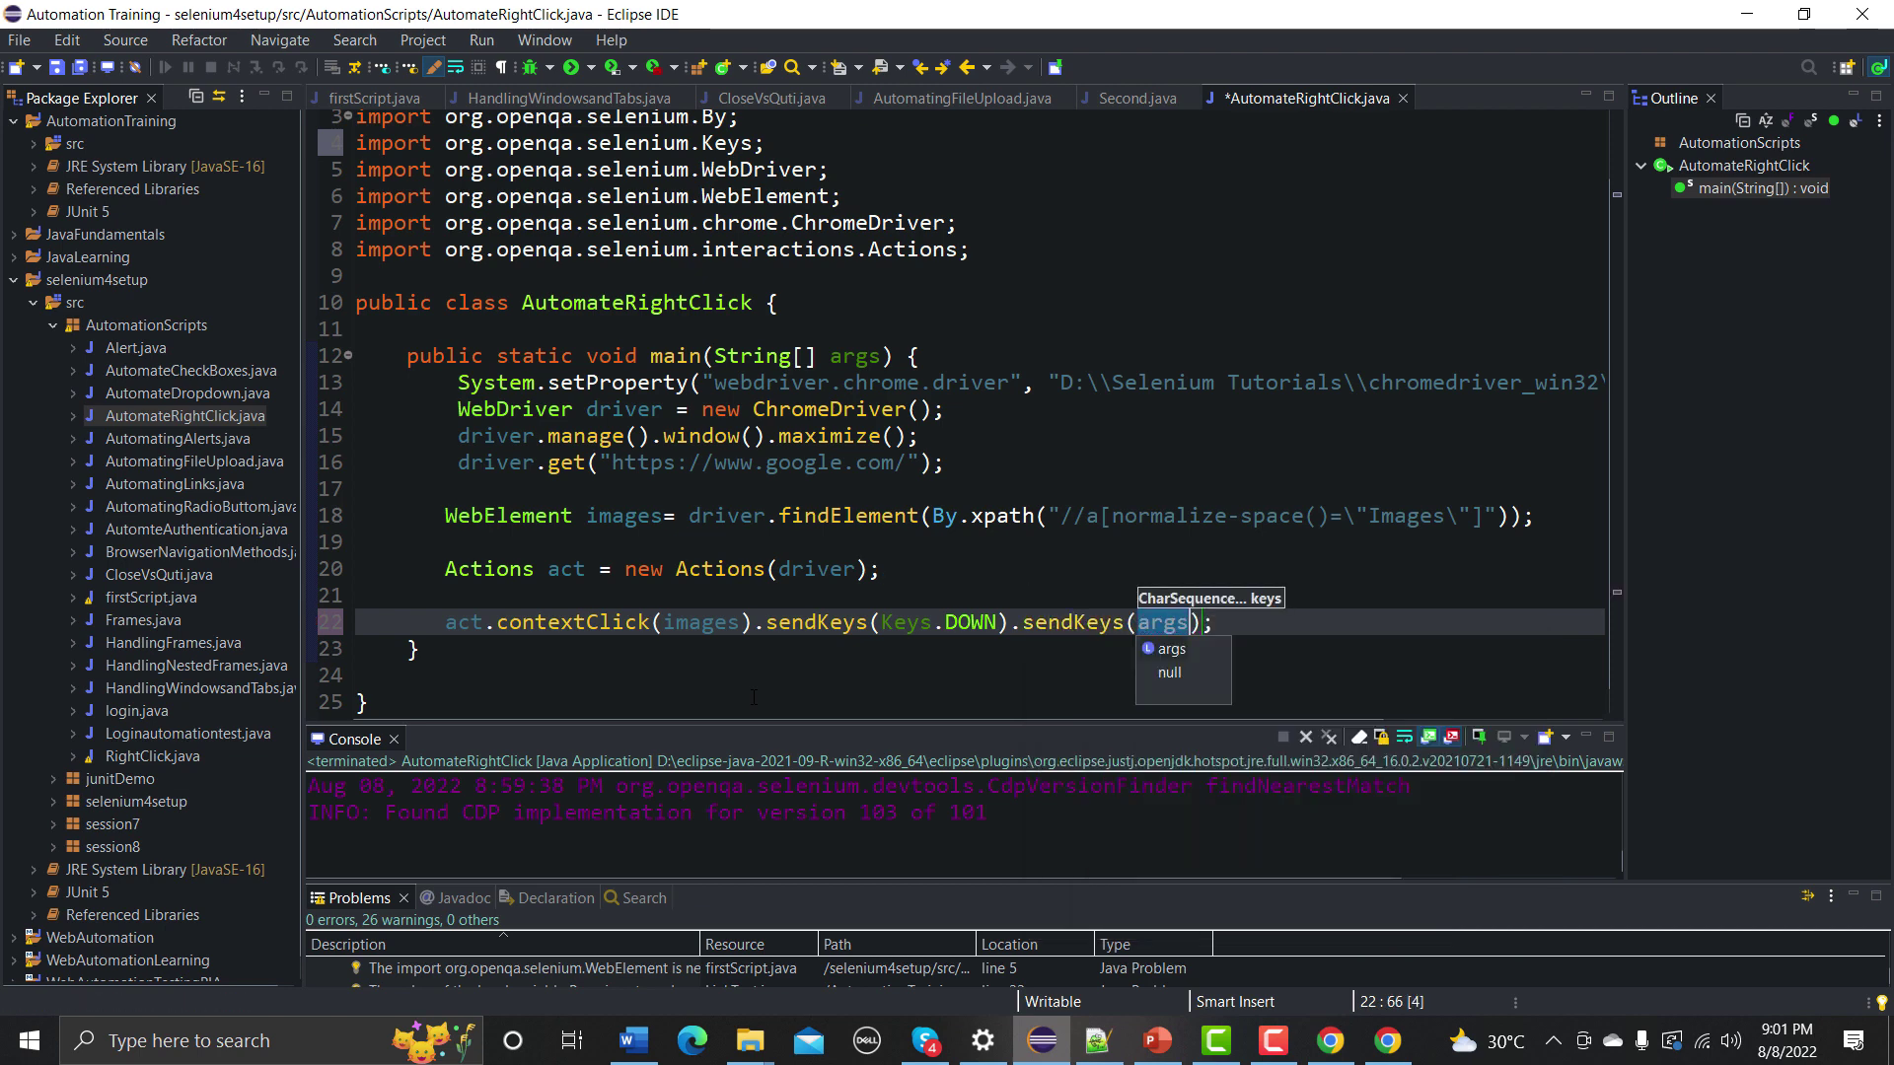
type("Keys.")
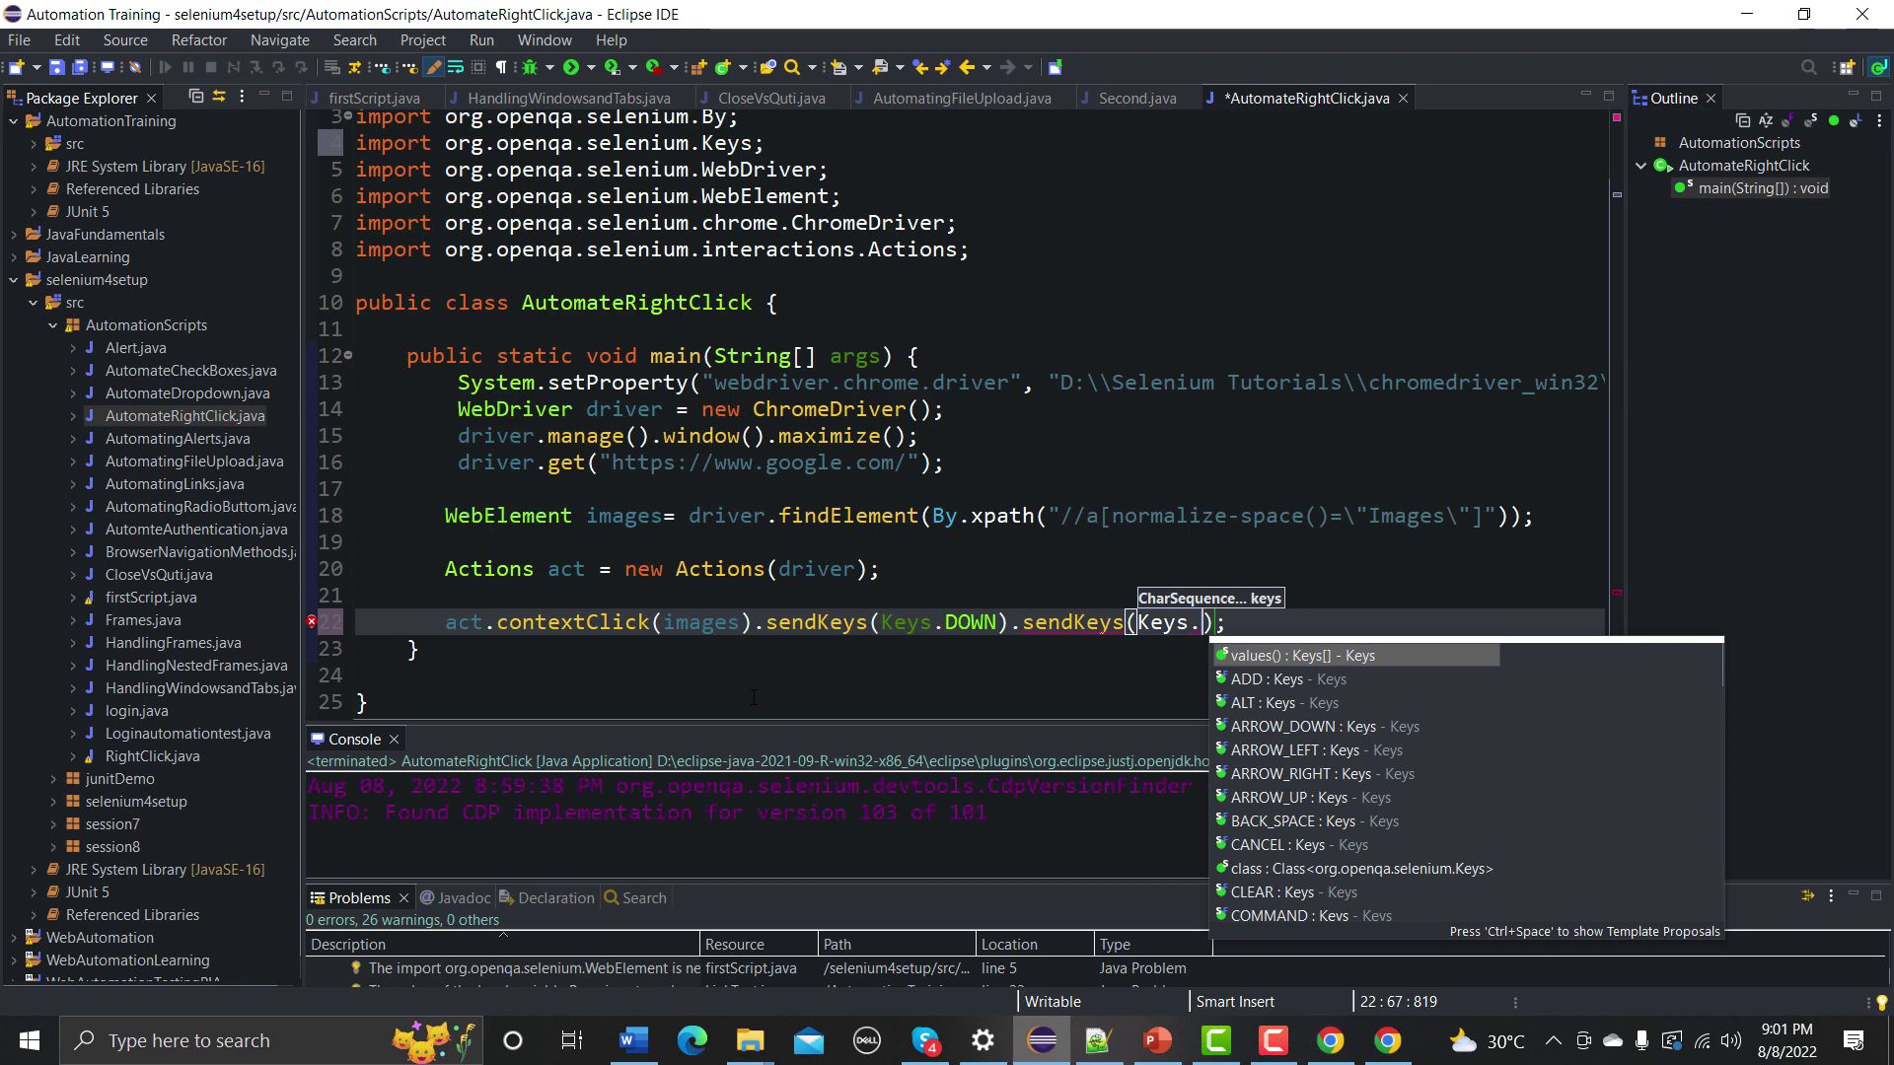
type("e")
key("Down")
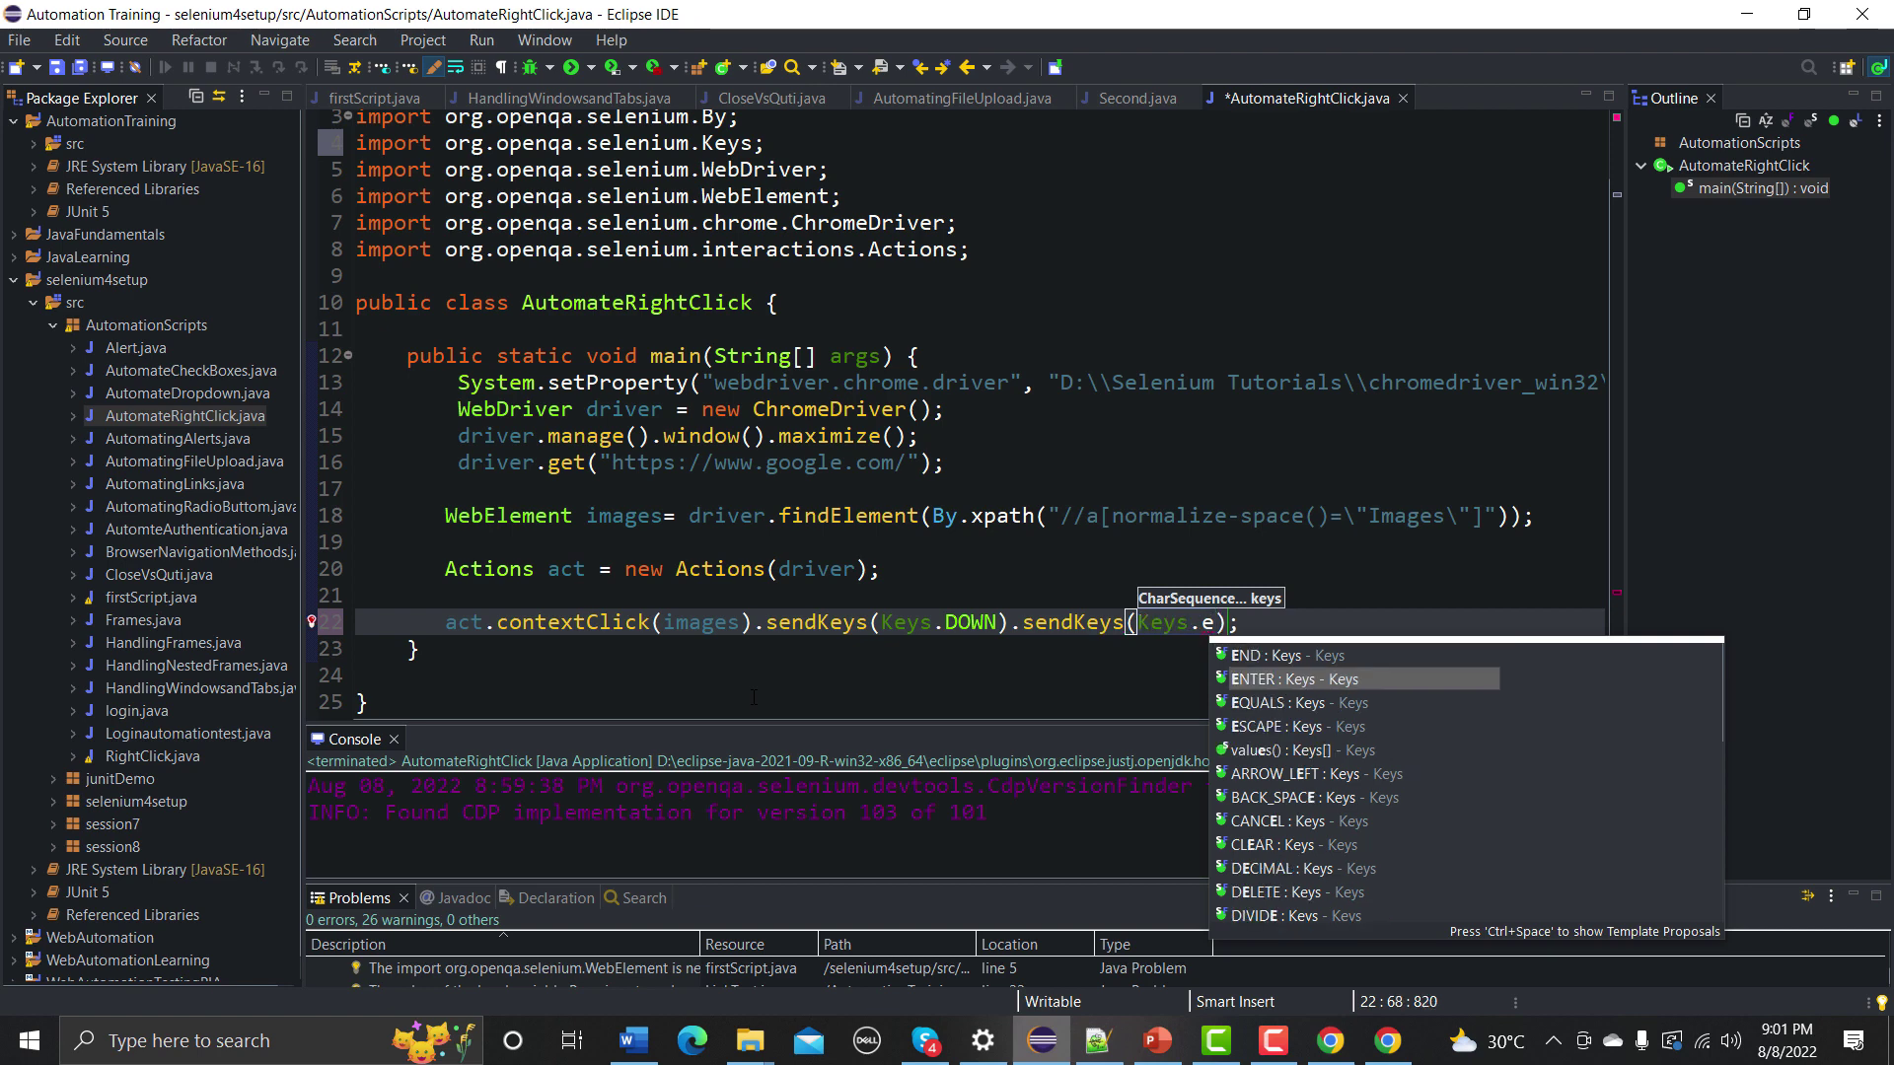
key("Return")
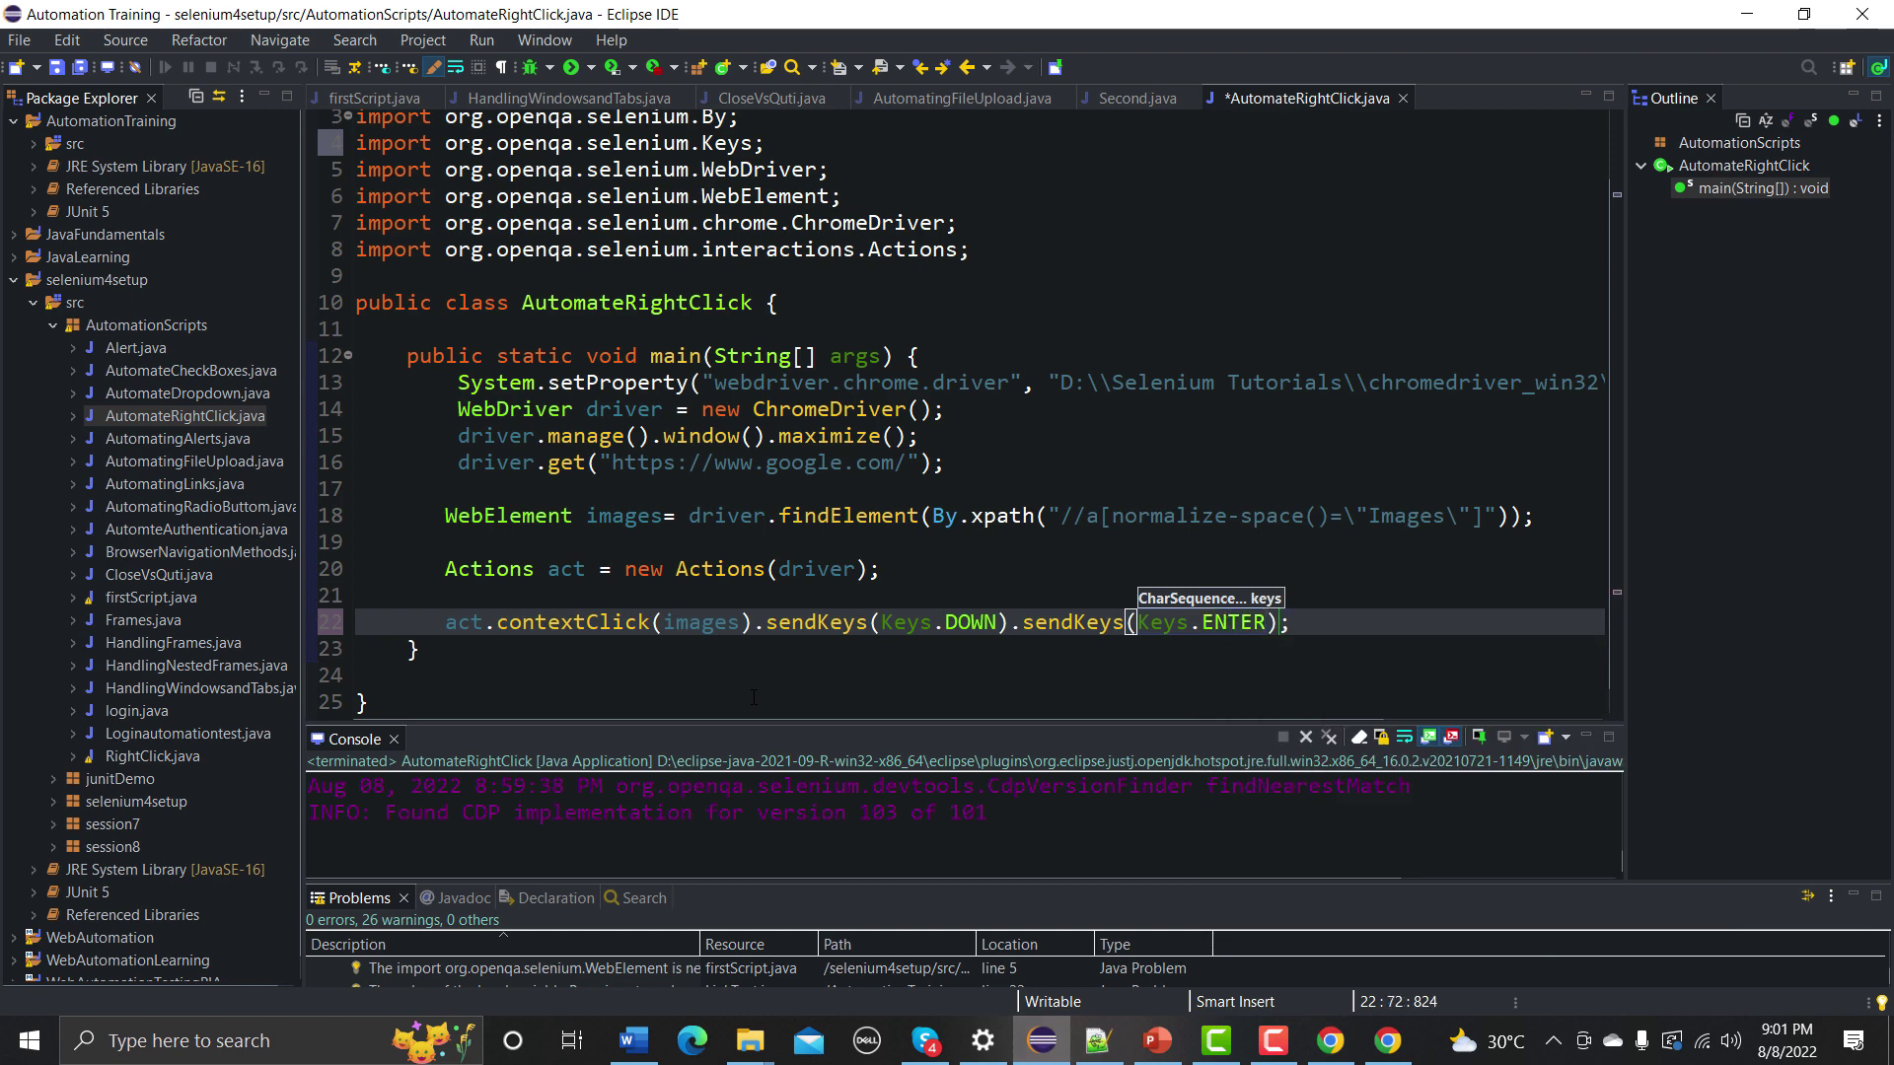
key("Right")
type(".")
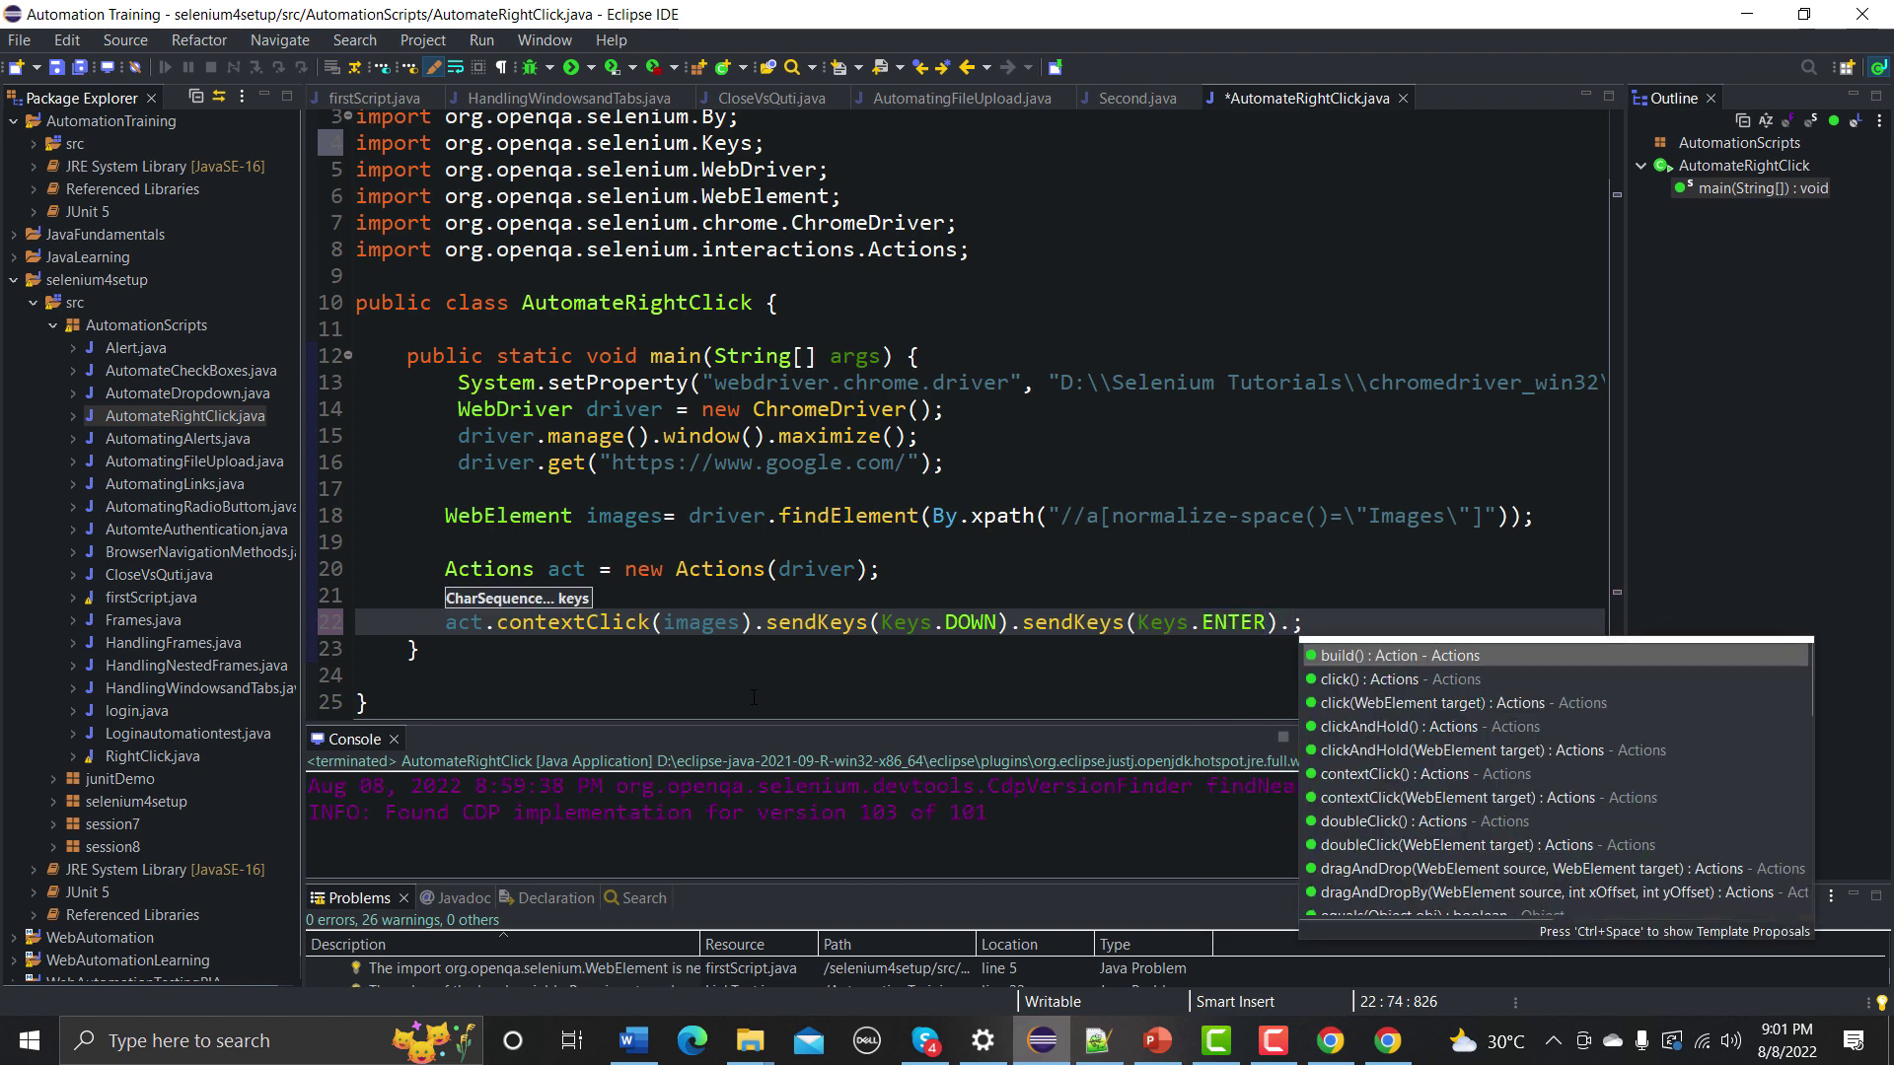
type("bu")
key("Return")
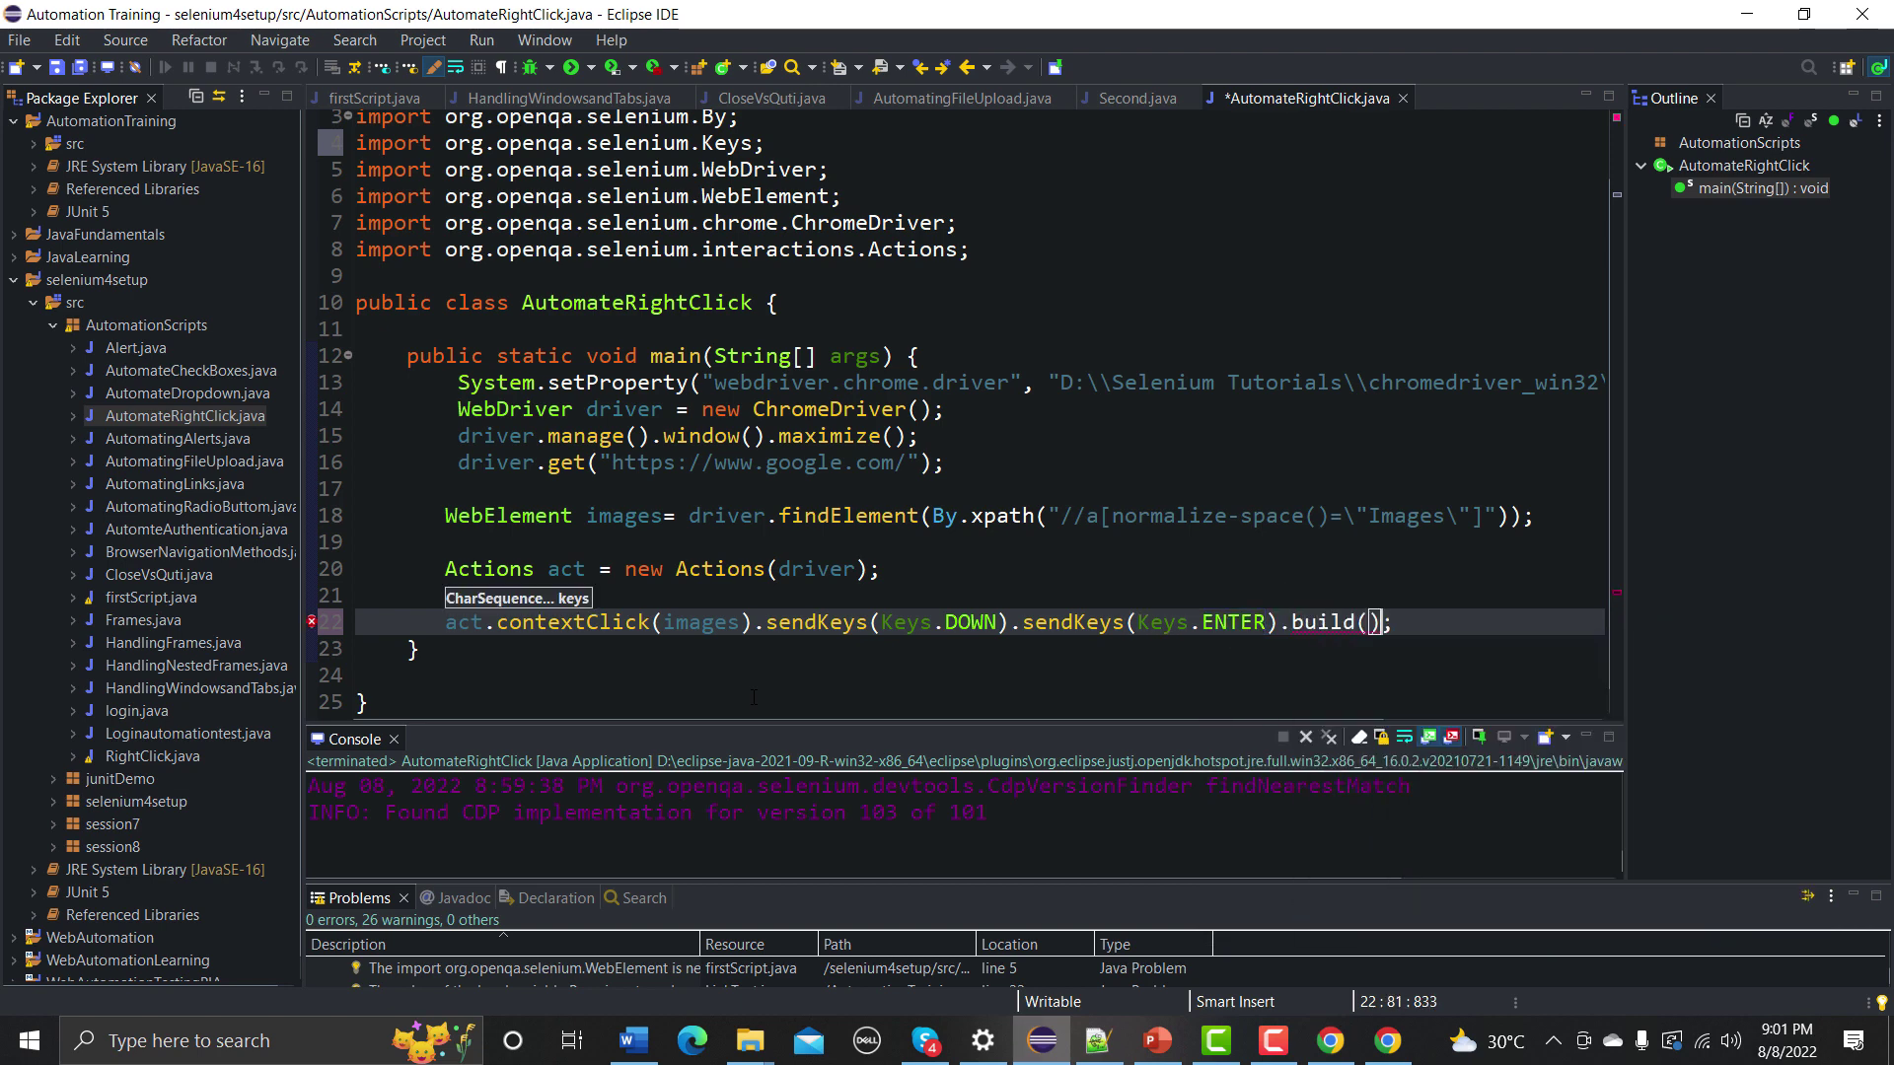
type(".")
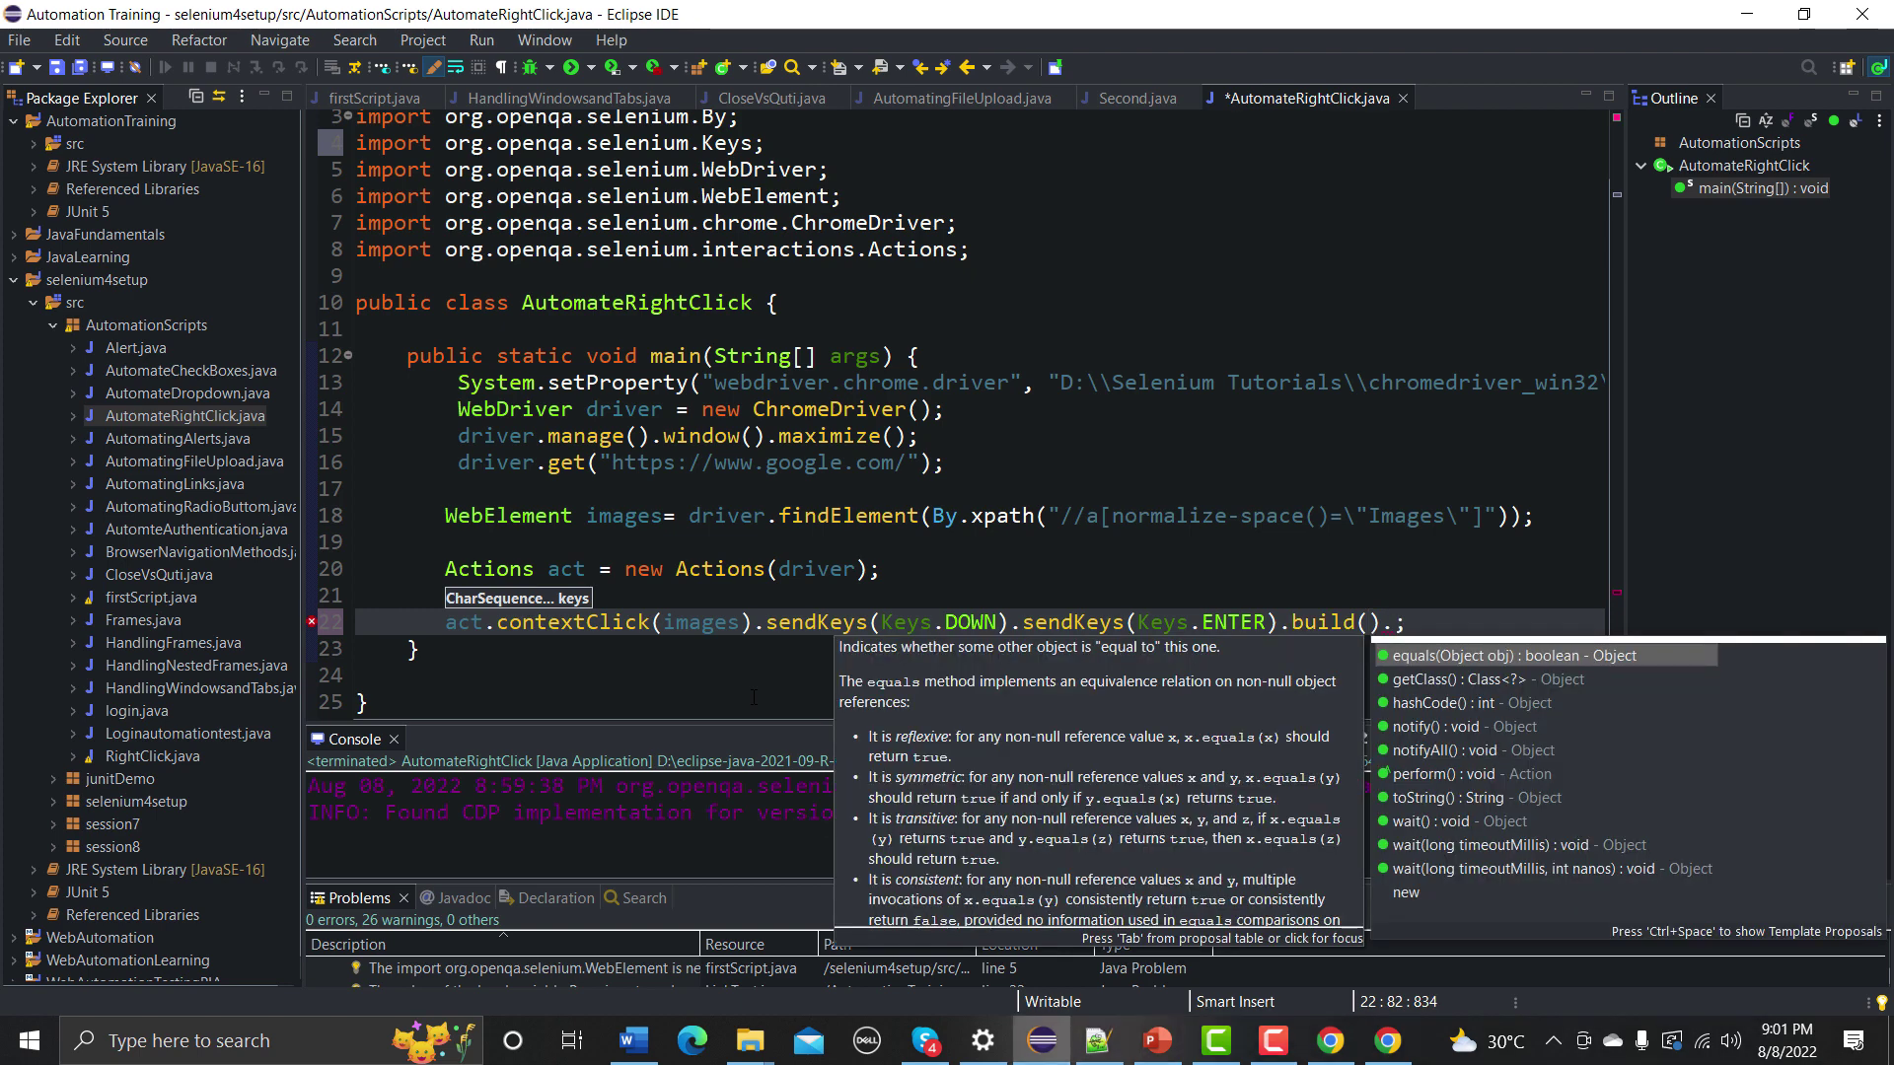
type("p")
key("Return")
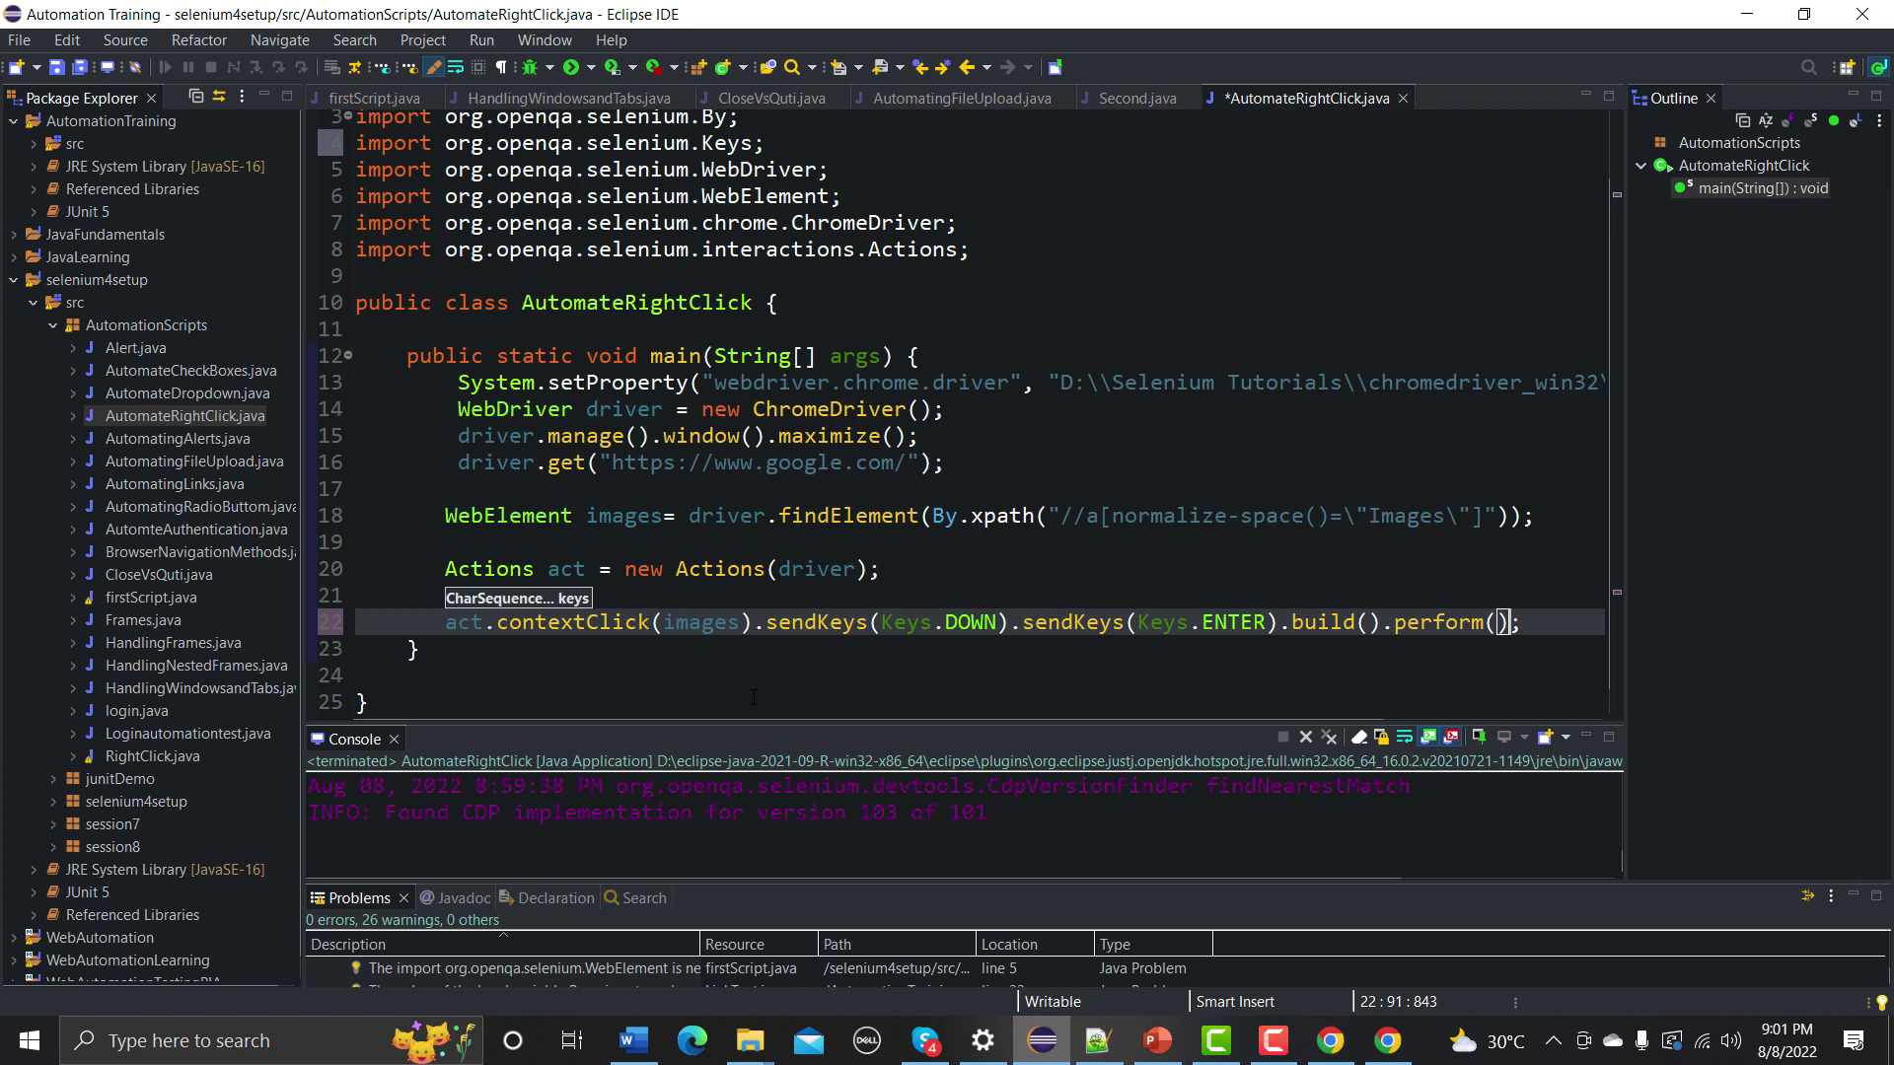
key("ctrl+s")
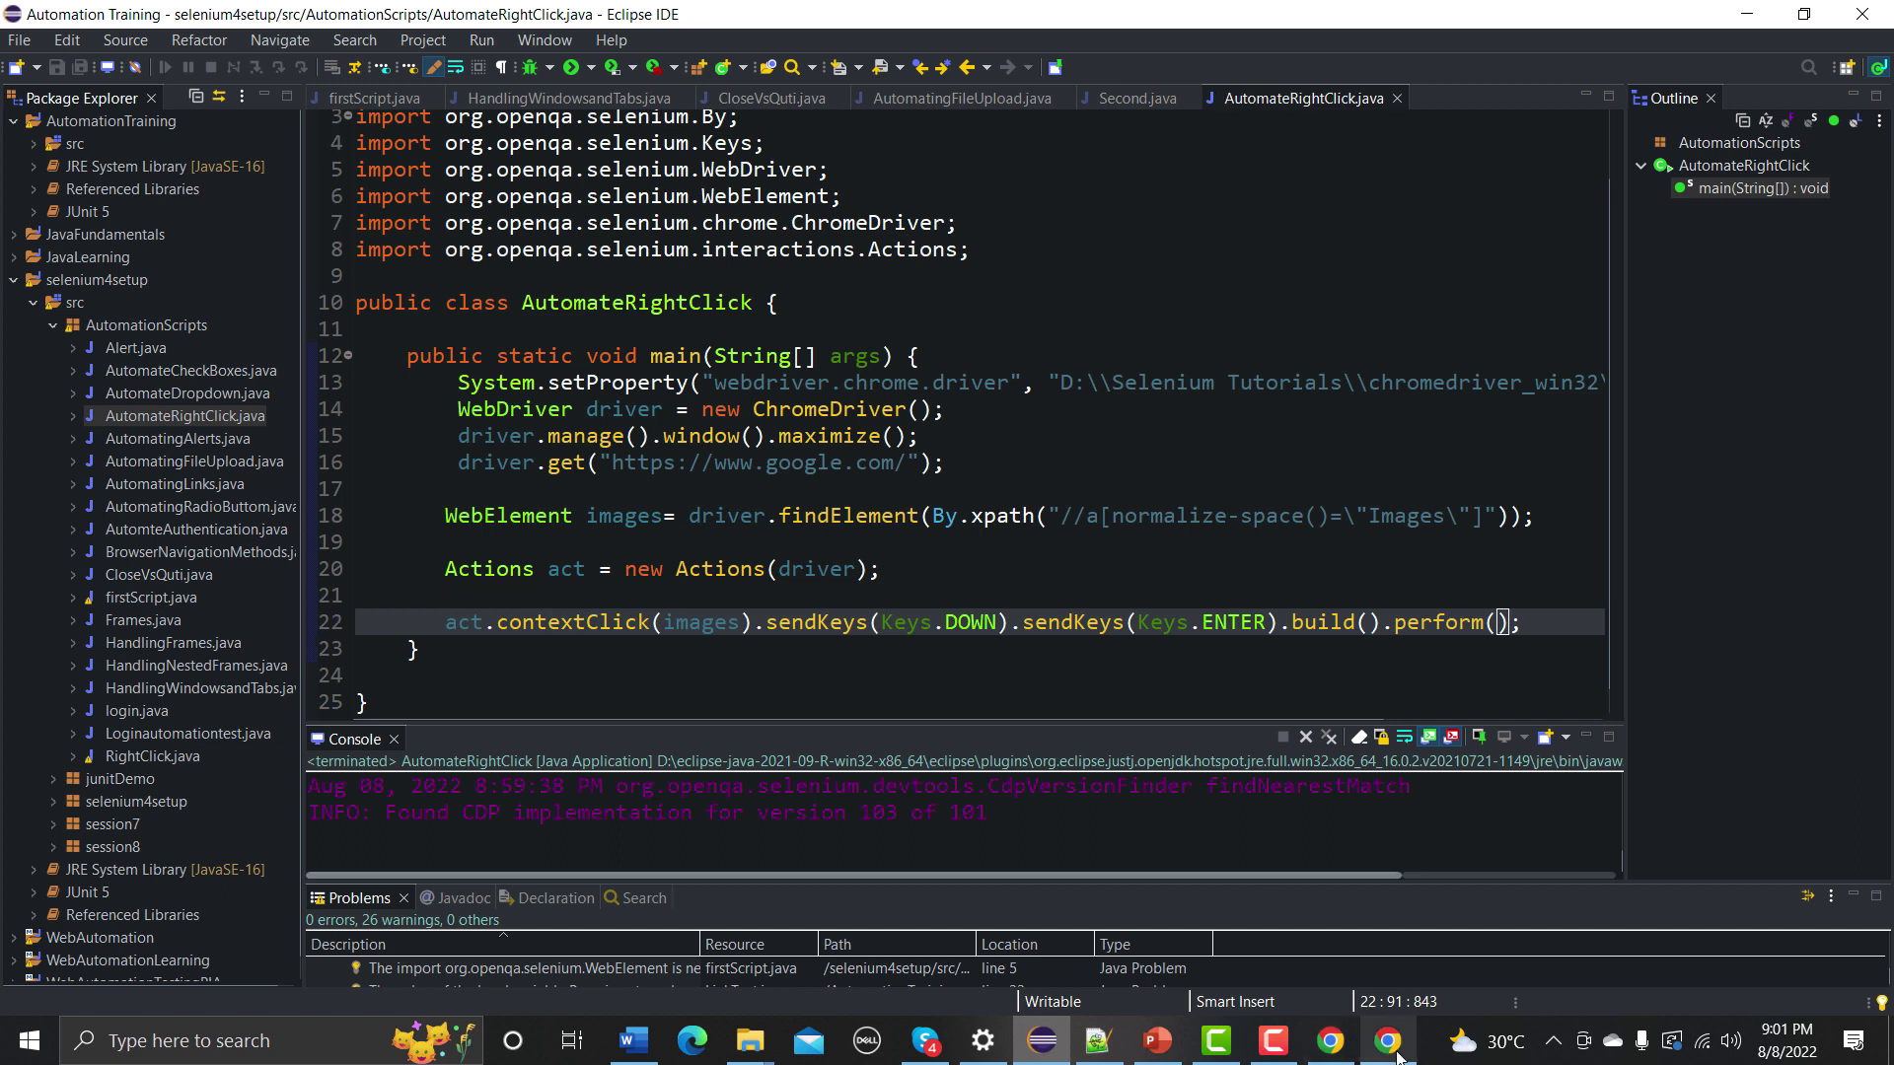
- Close the leftover automated Chrome window and rerun AutomateRightClick as a Java application
right_click(1399, 1053)
left_click(1362, 994)
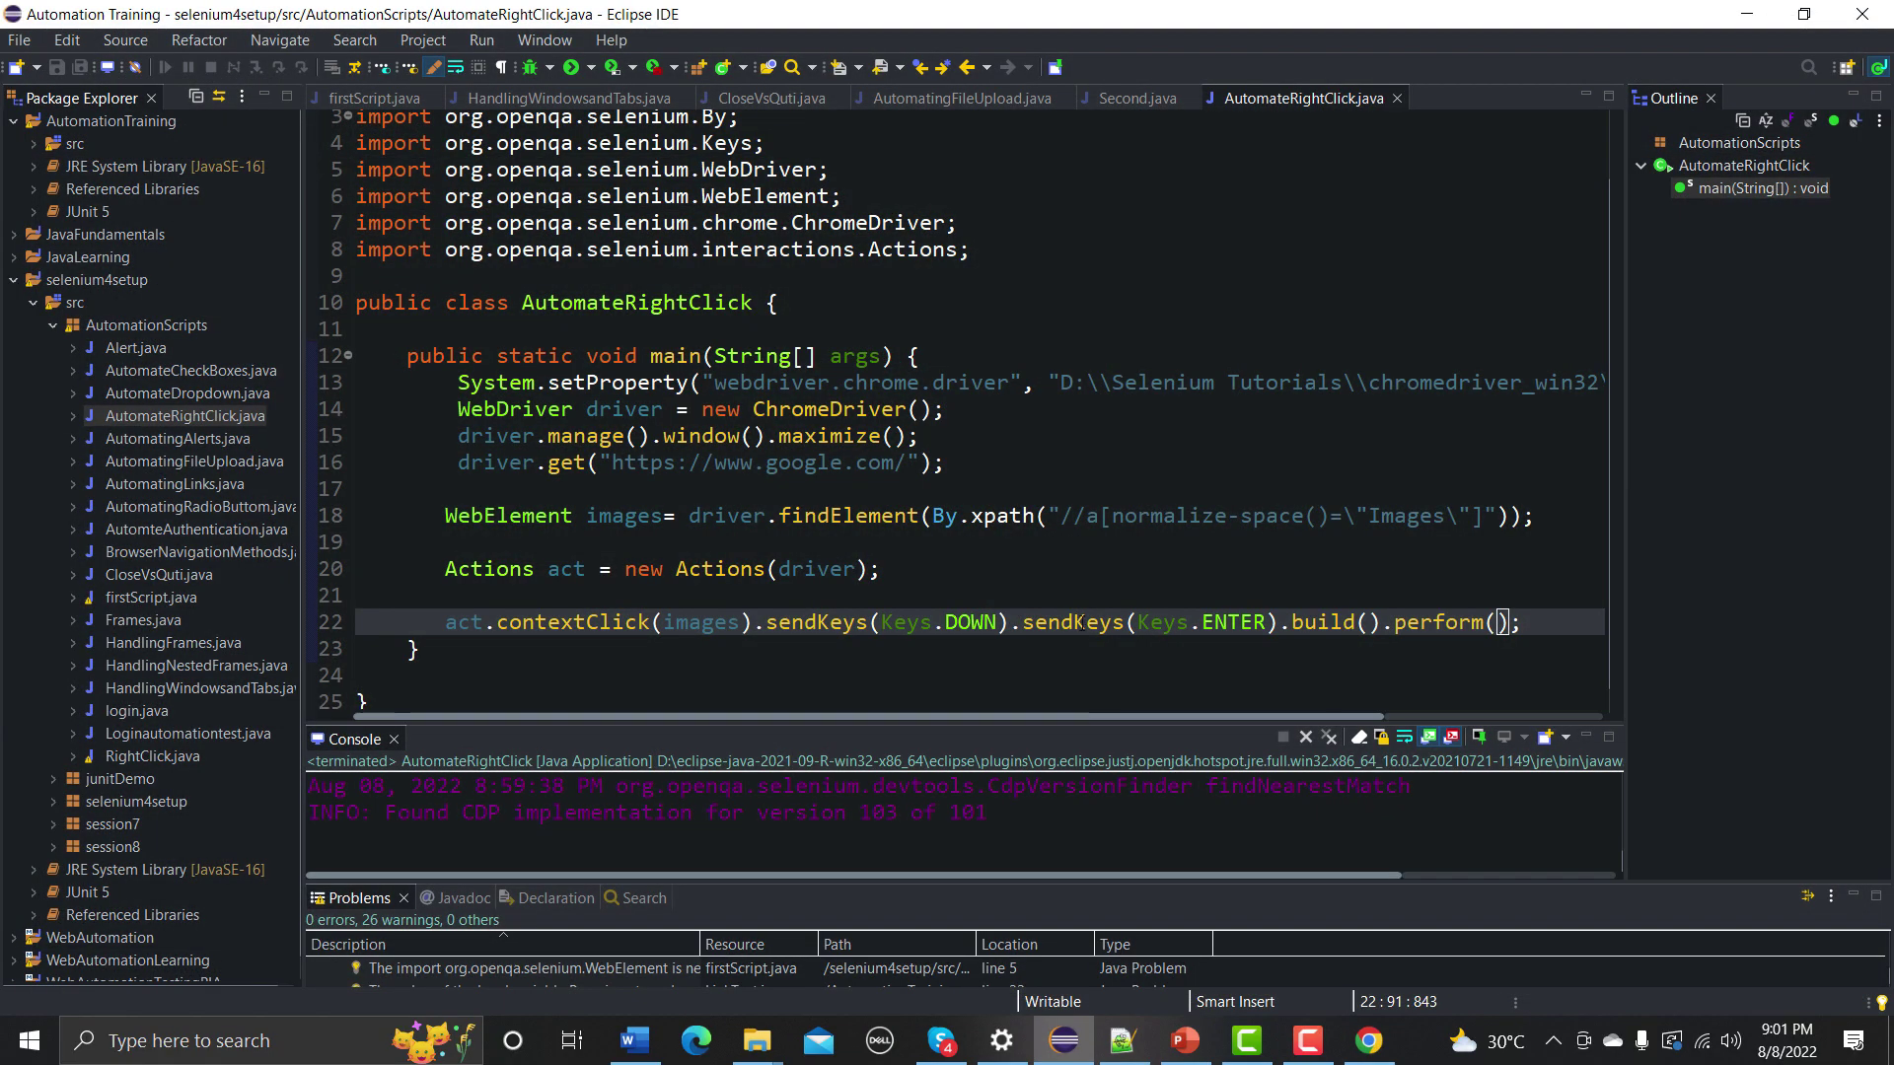
scroll(1081, 619, "down", 1)
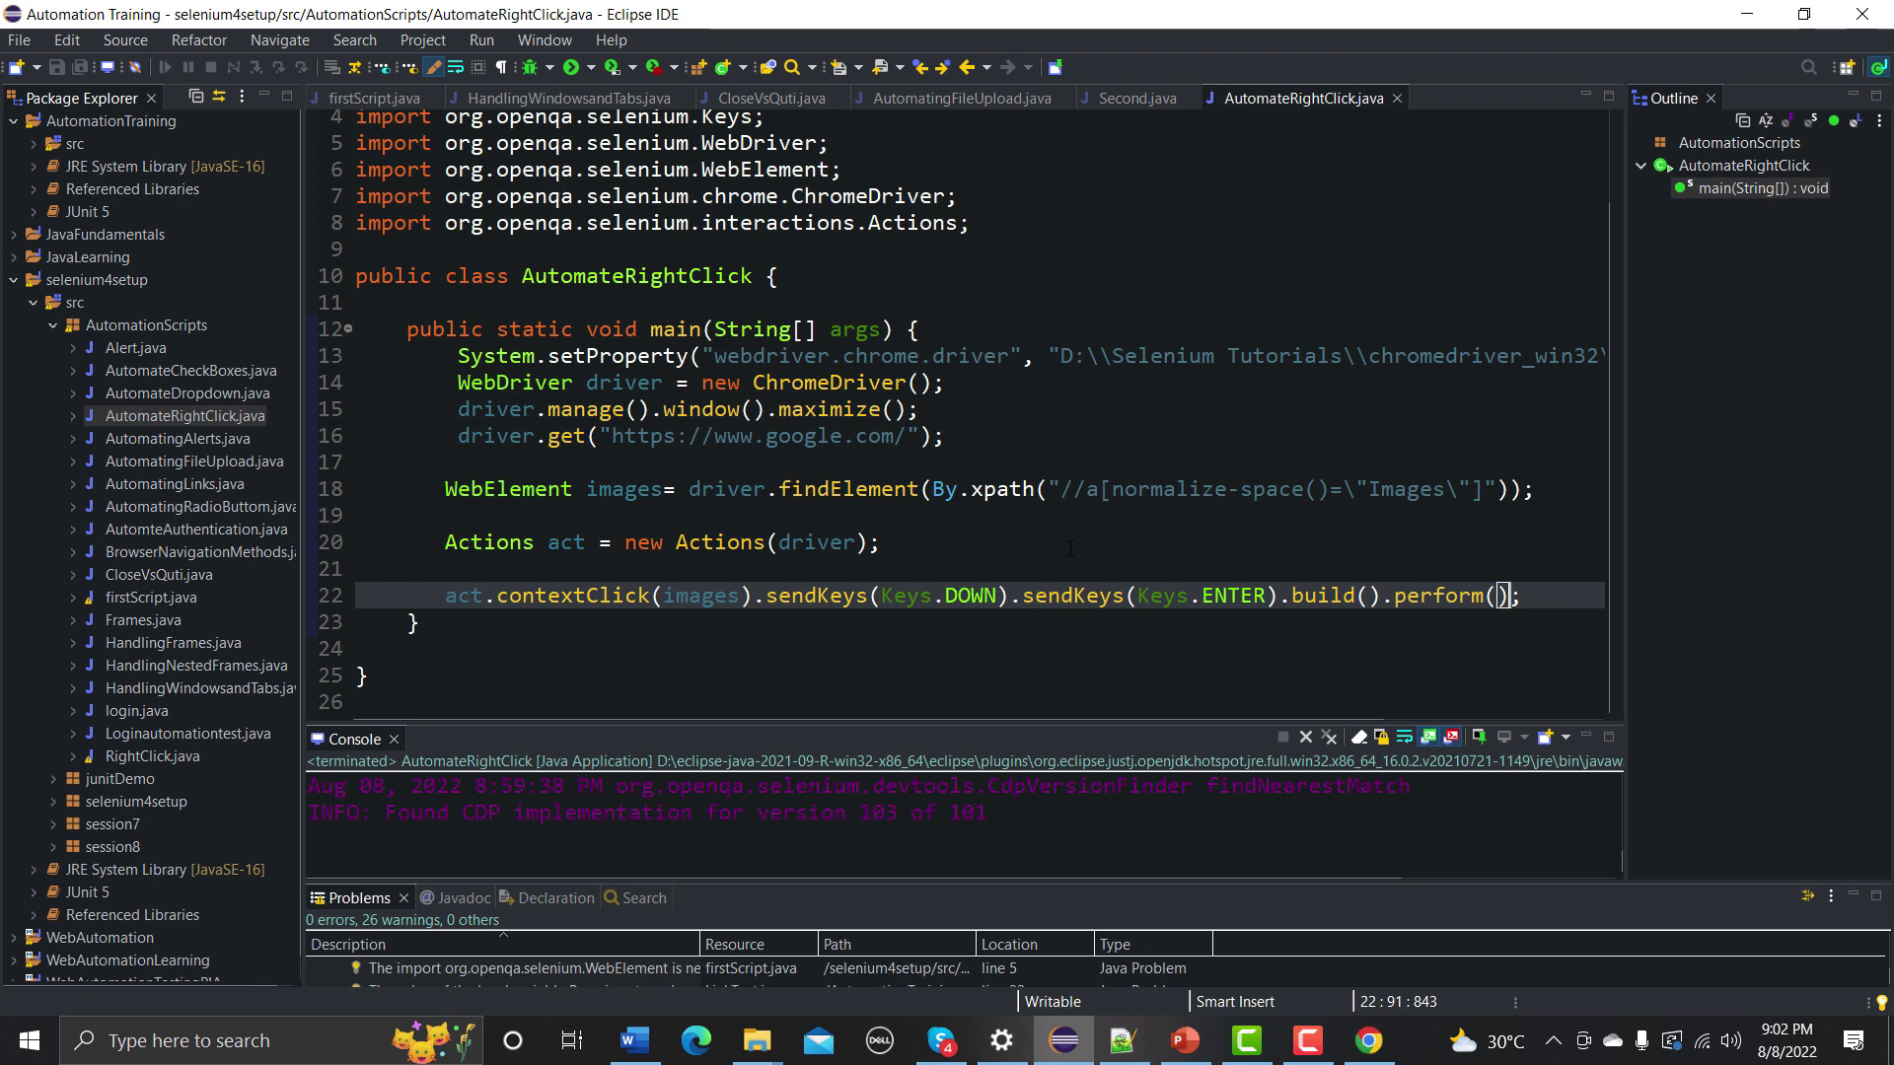
right_click(1068, 549)
mouse_move(1127, 858)
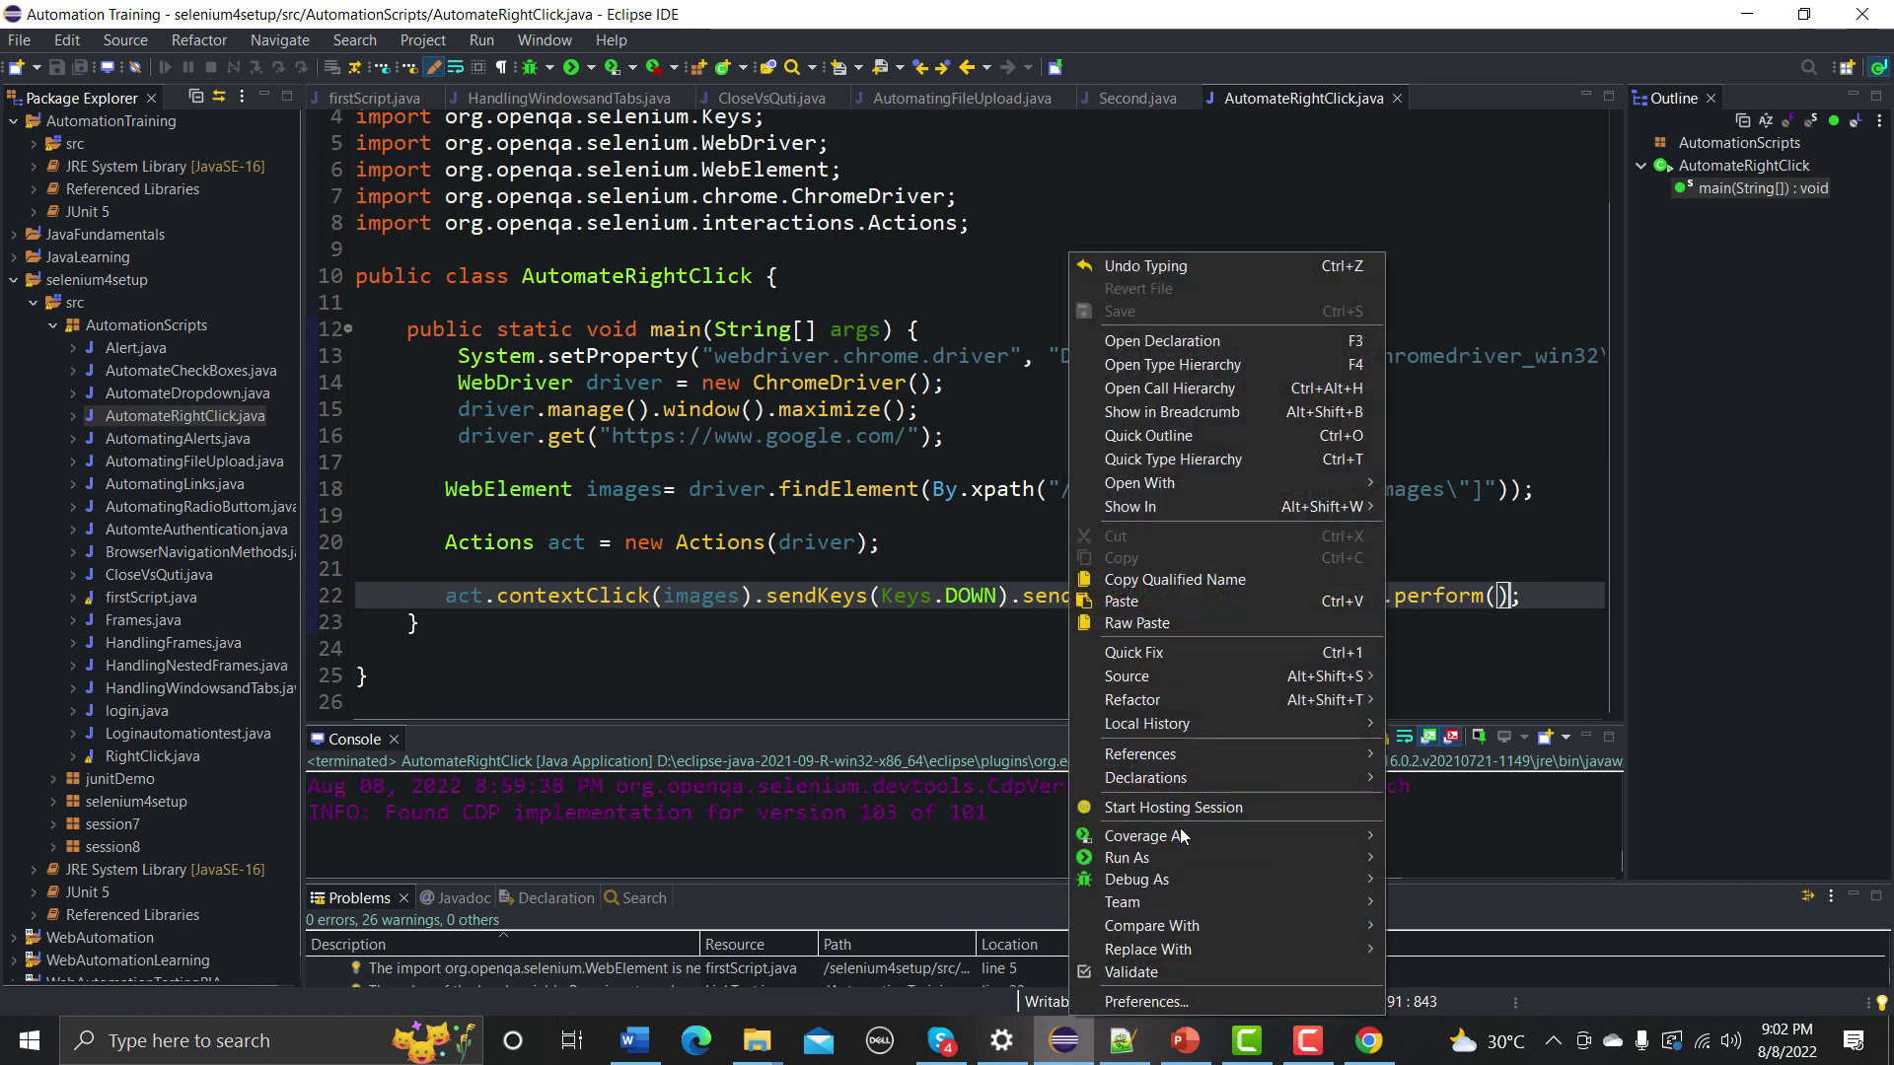
left_click(1443, 857)
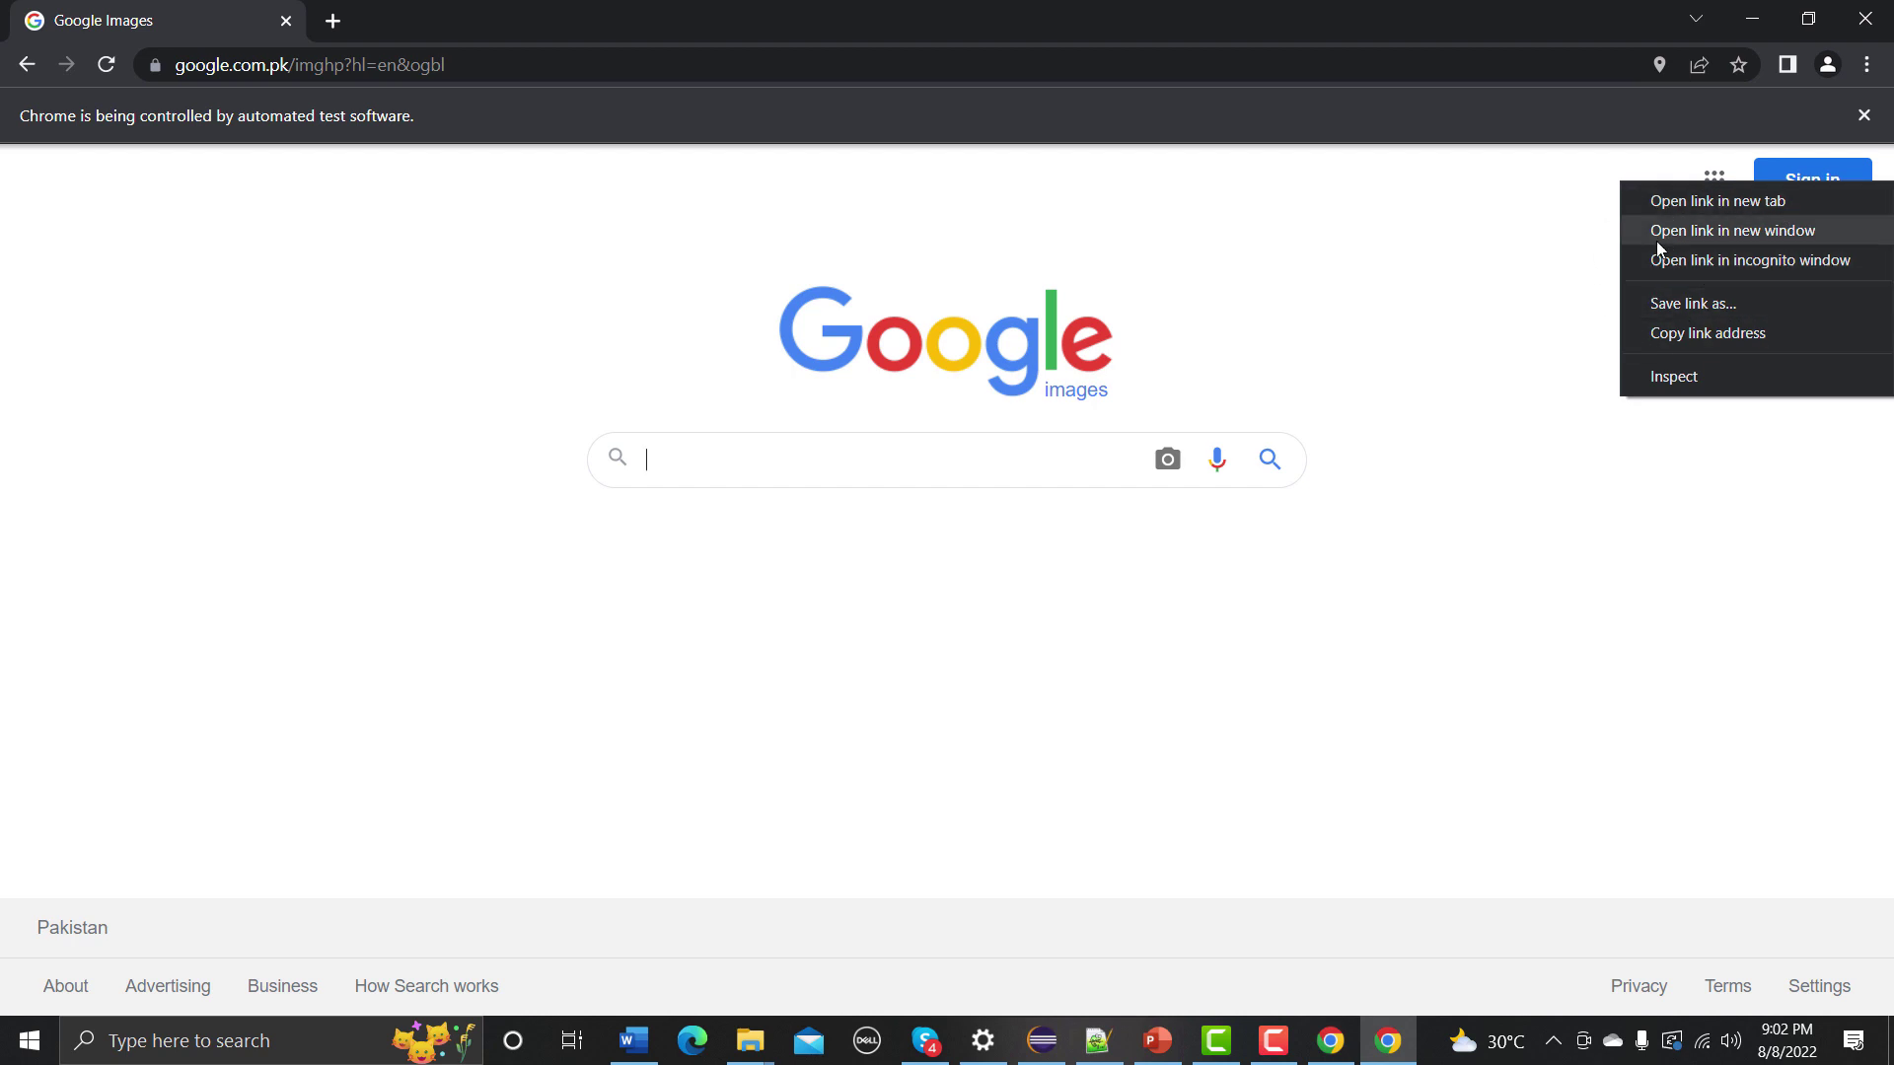
- Go back to Google, open Images in a new tab, open Images, then go back
key("Down")
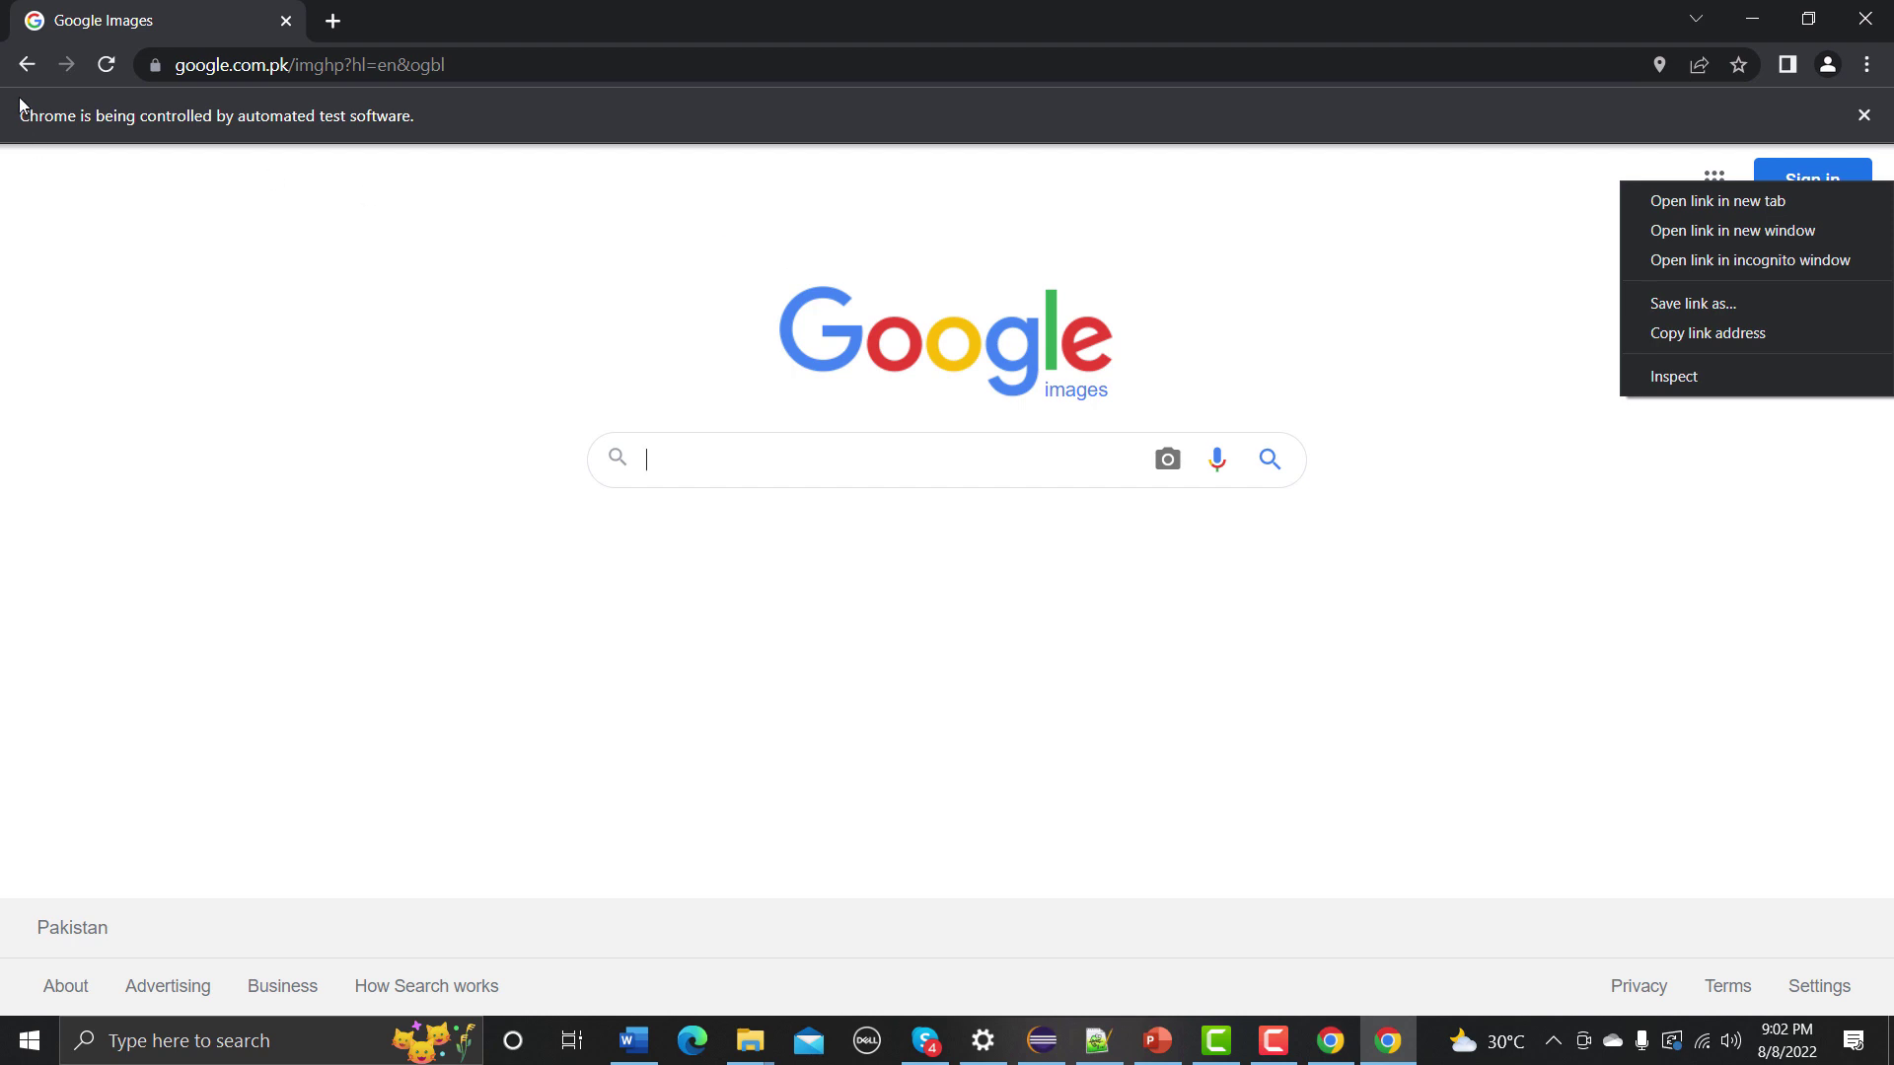
left_click(25, 69)
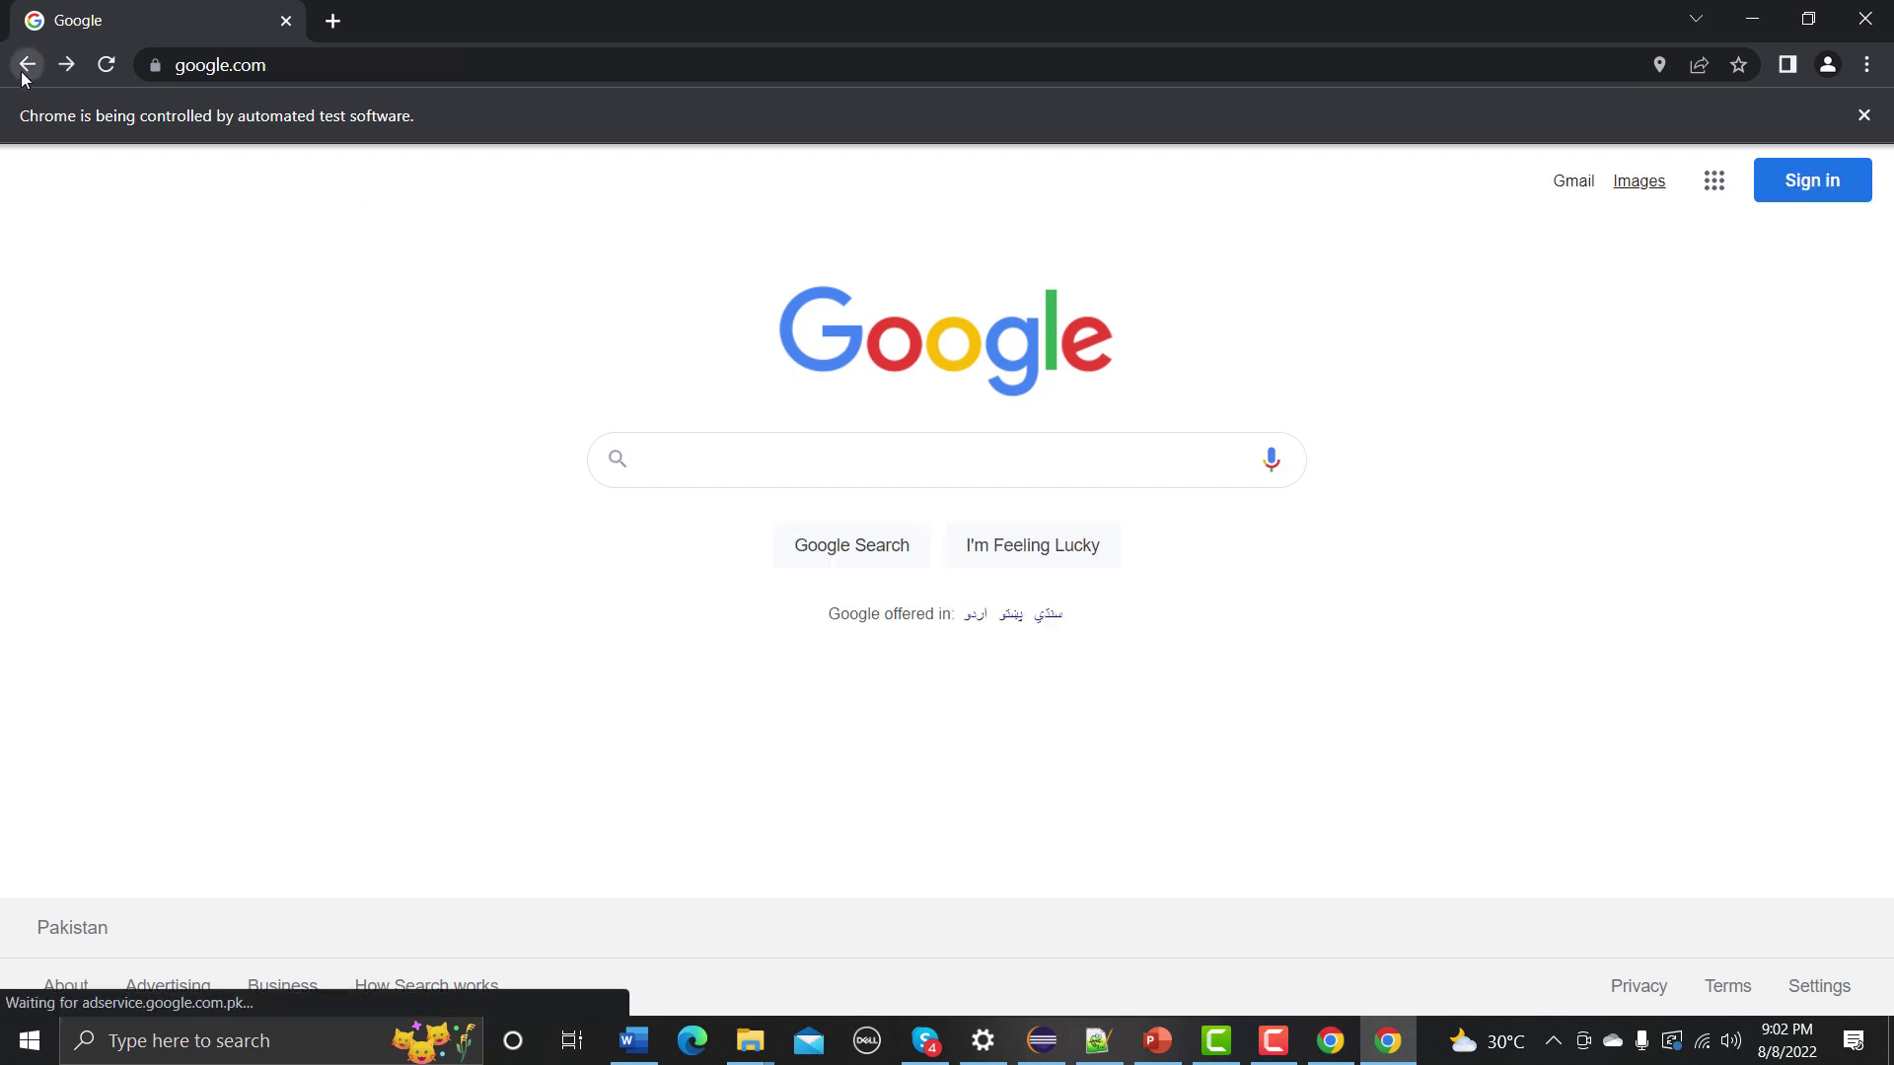
right_click(1638, 180)
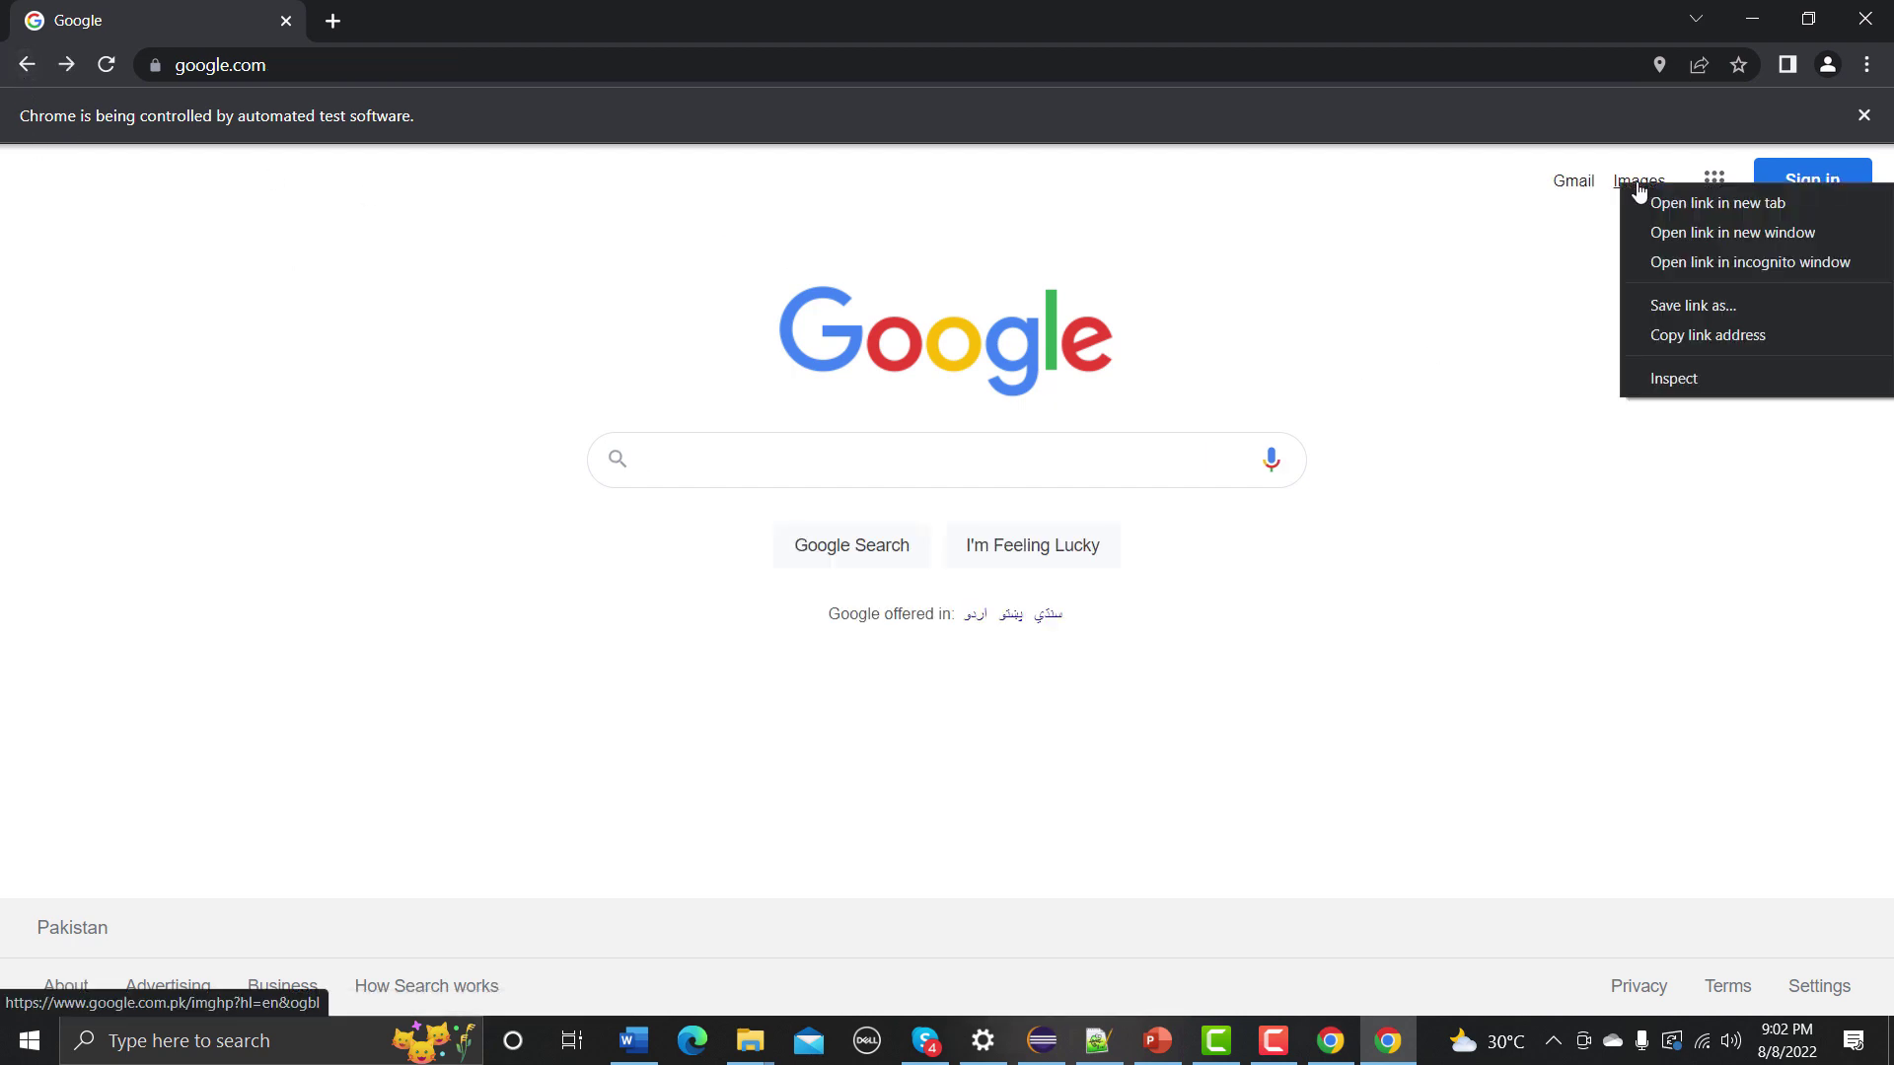
left_click(1695, 221)
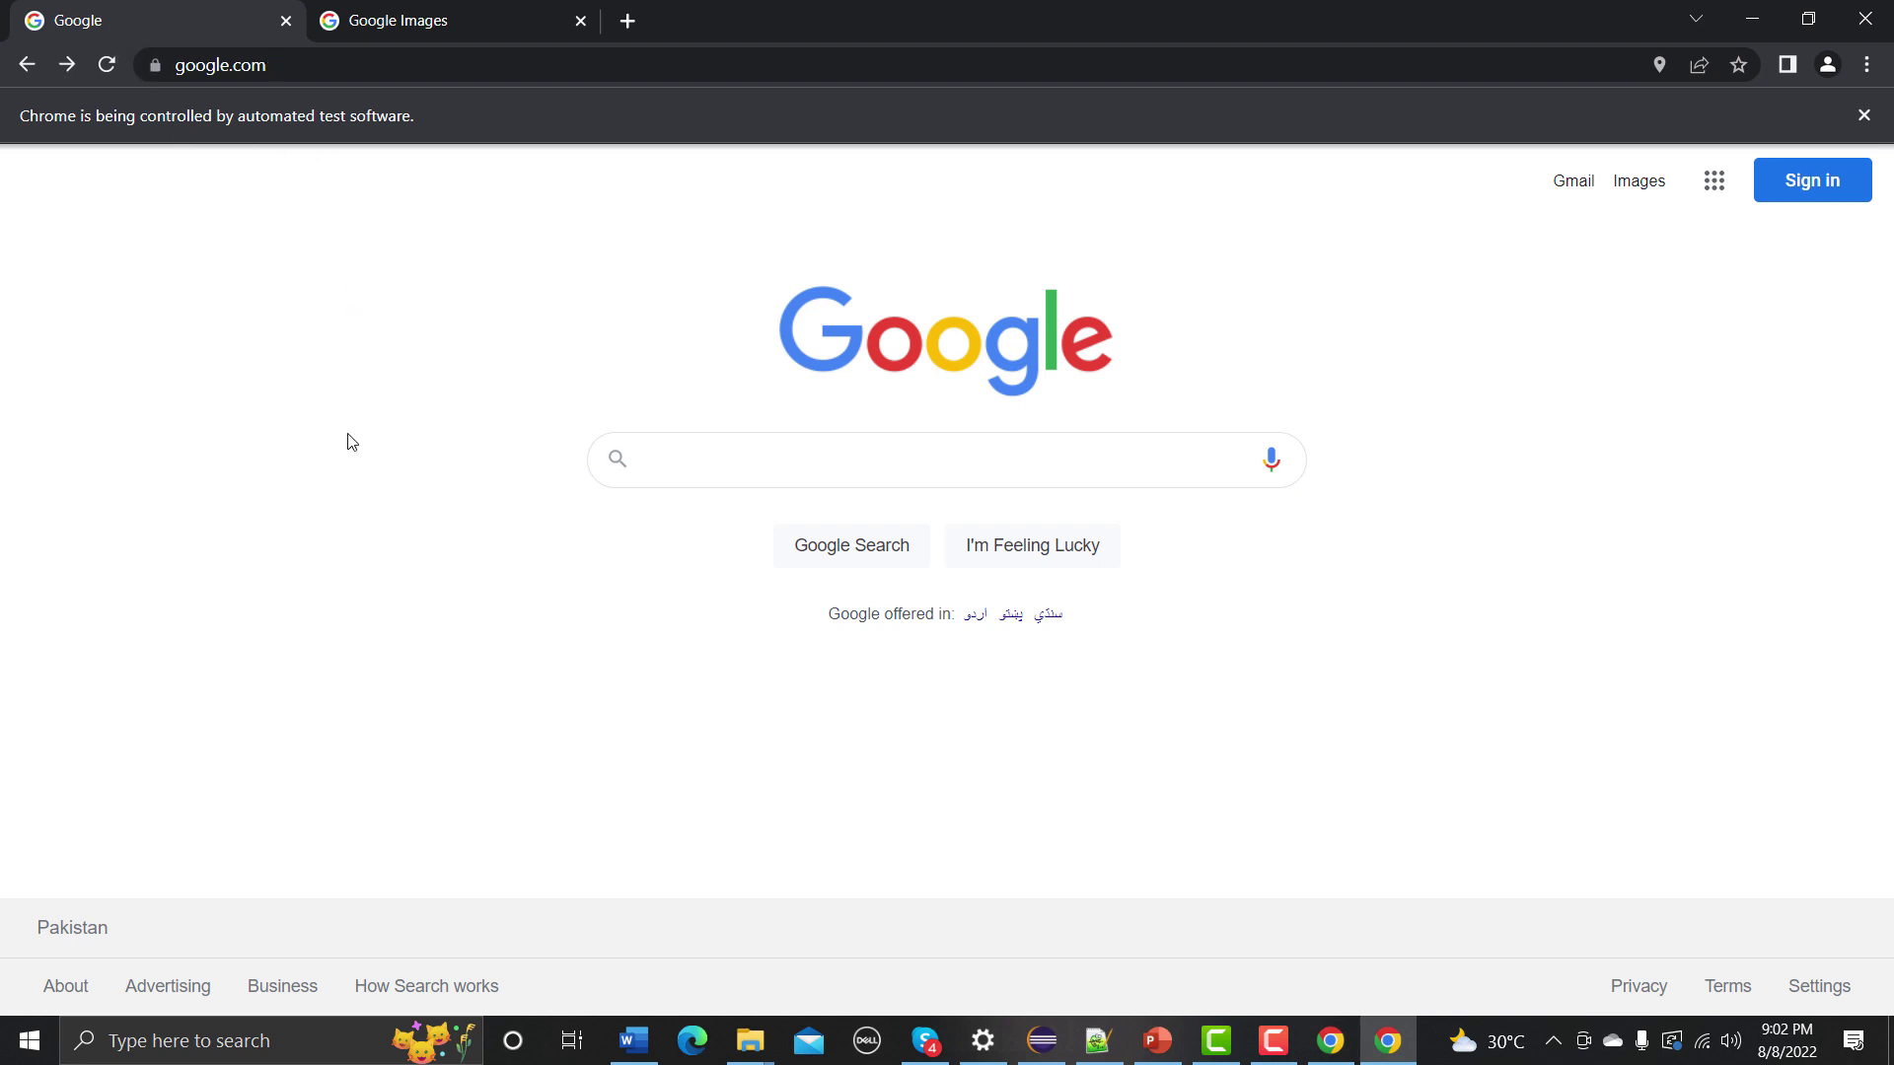
left_click(1639, 186)
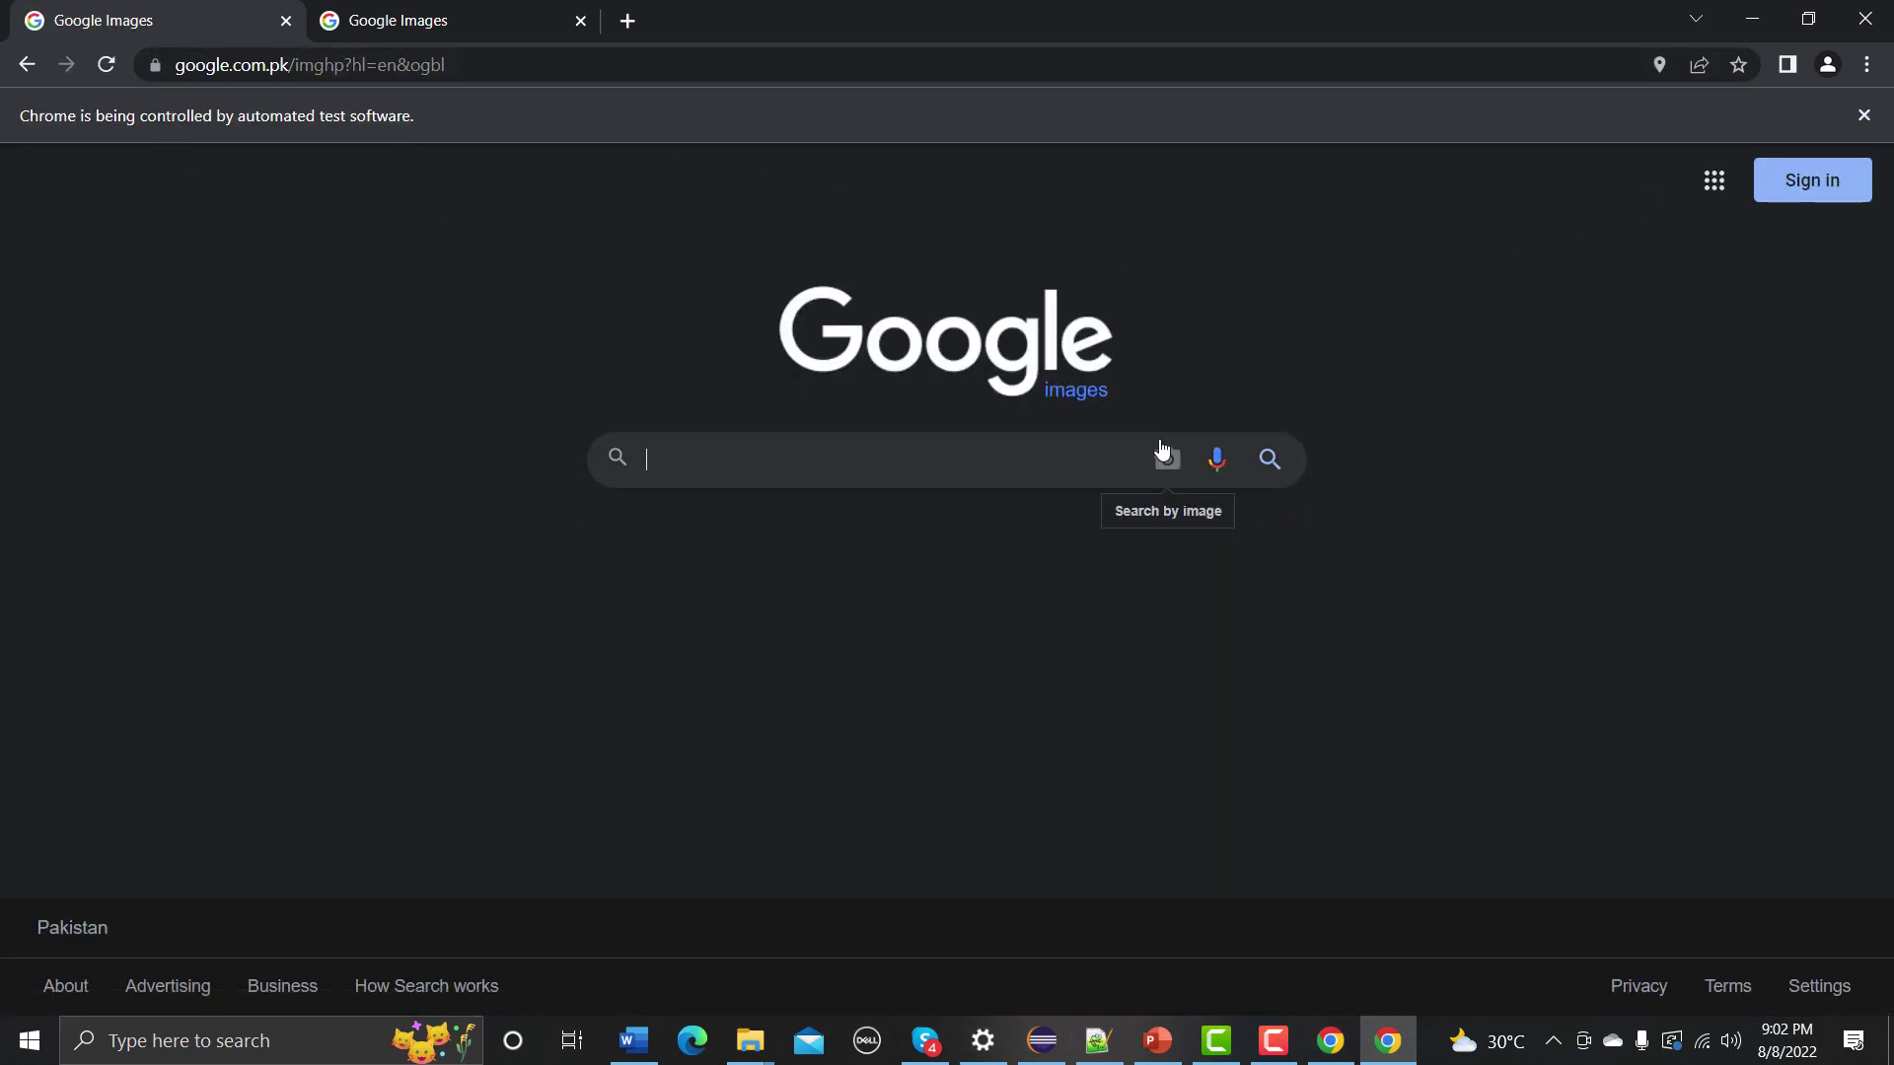
left_click(25, 65)
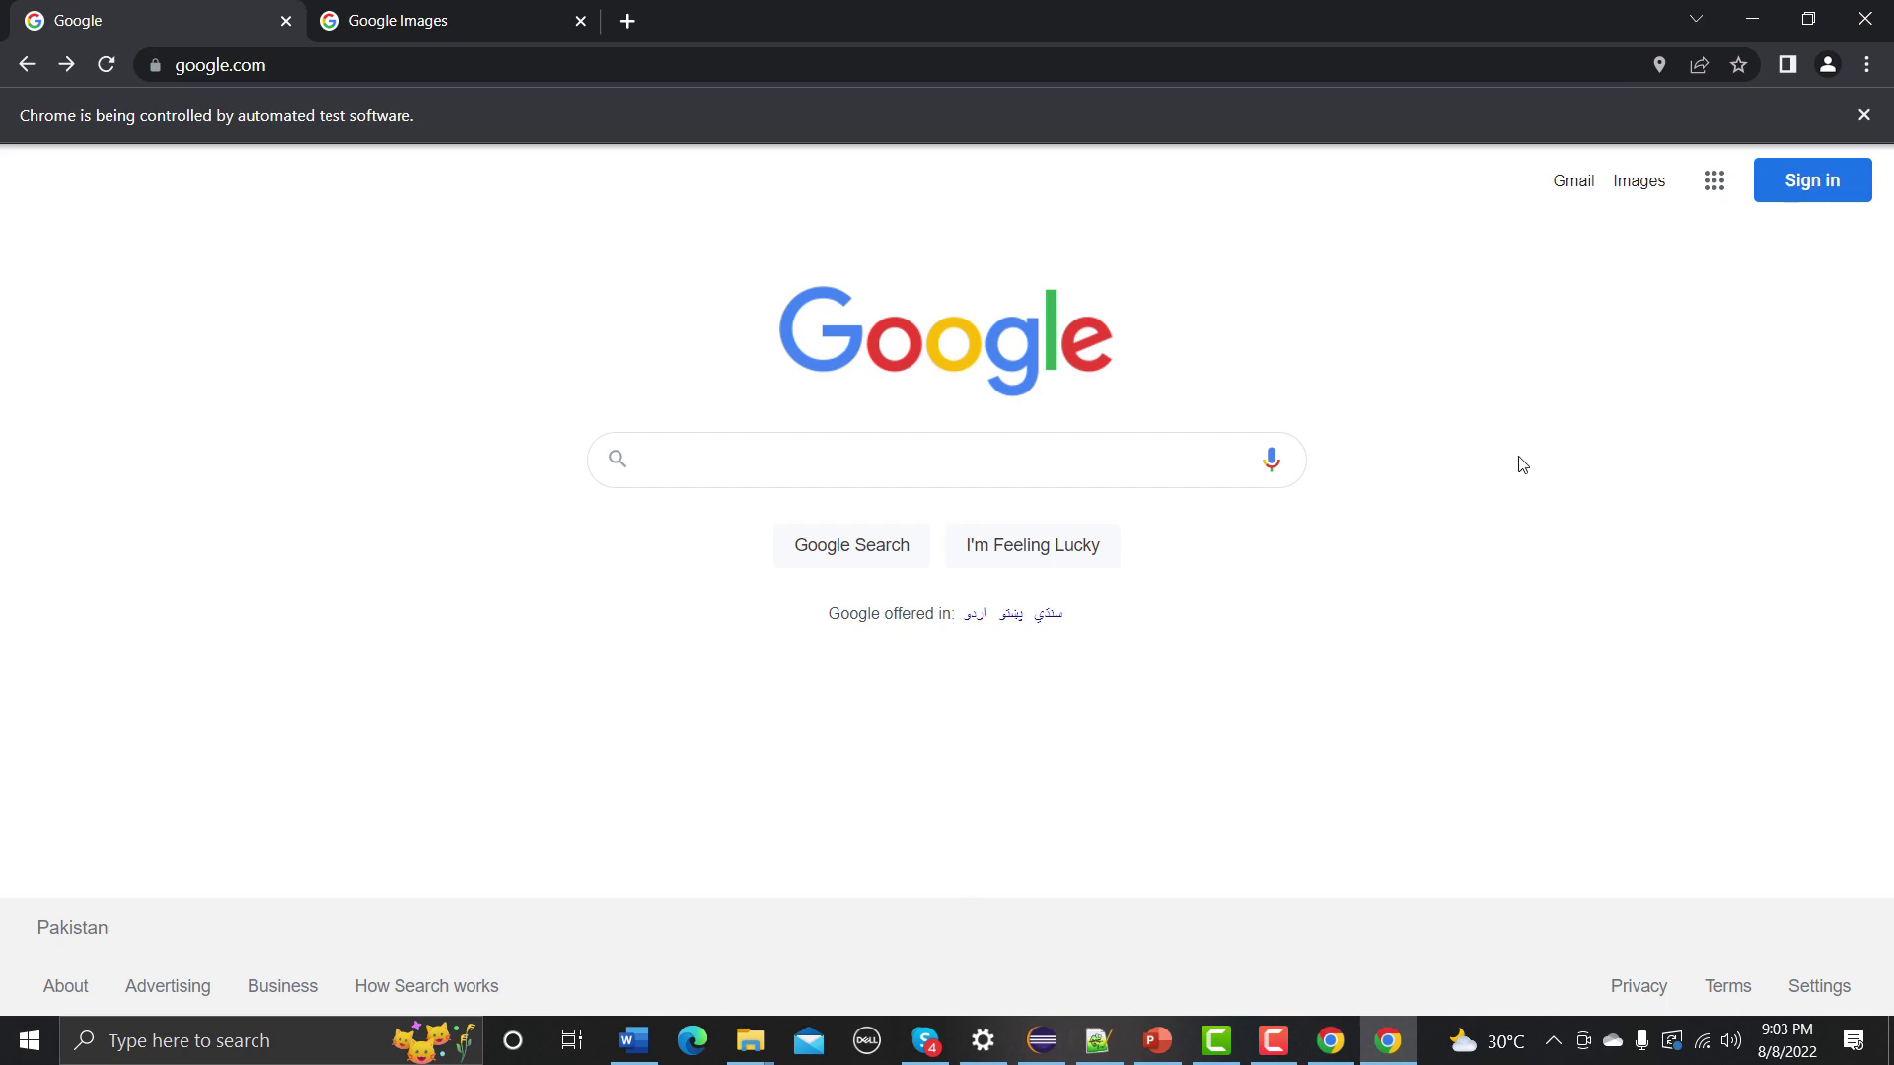
- On line 22, swap Keys.DOWN for Keys.ARROW_DOWN from the key suggestions, then save the class
left_click(1043, 1041)
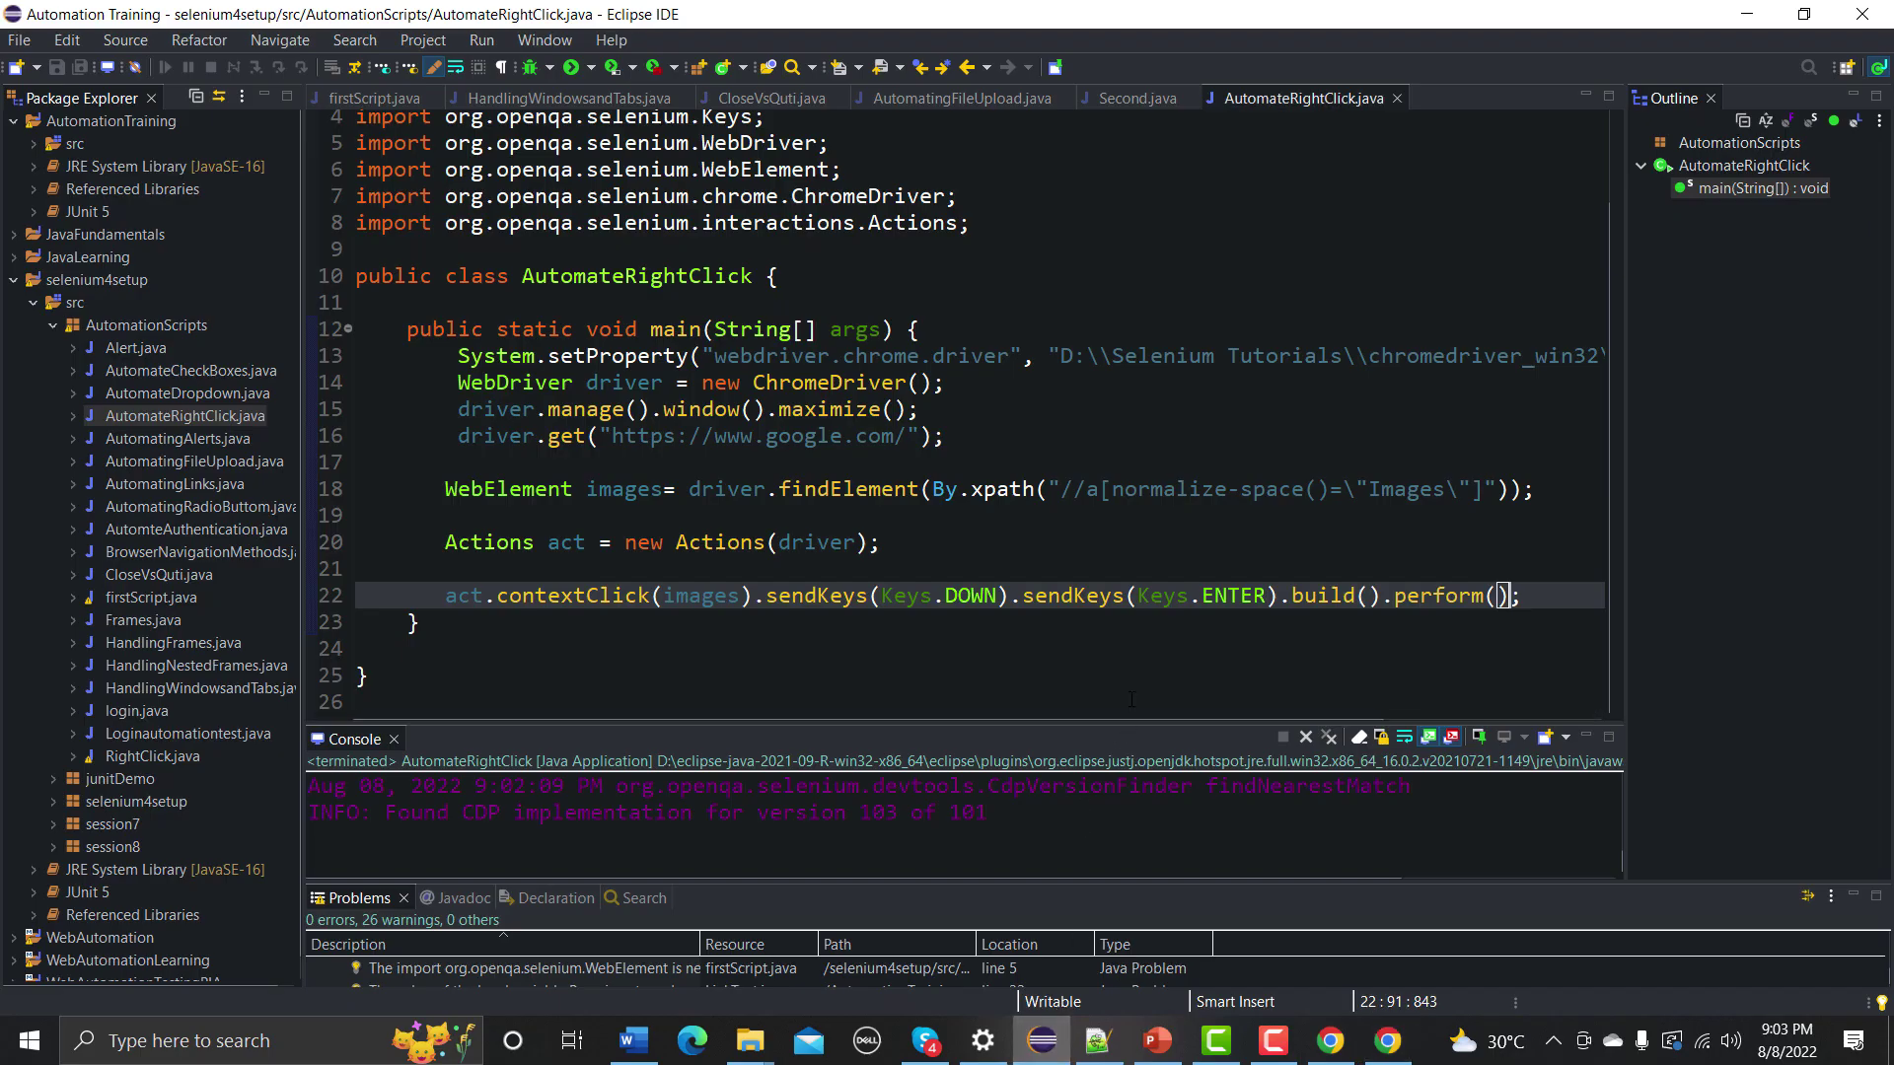
key("Right")
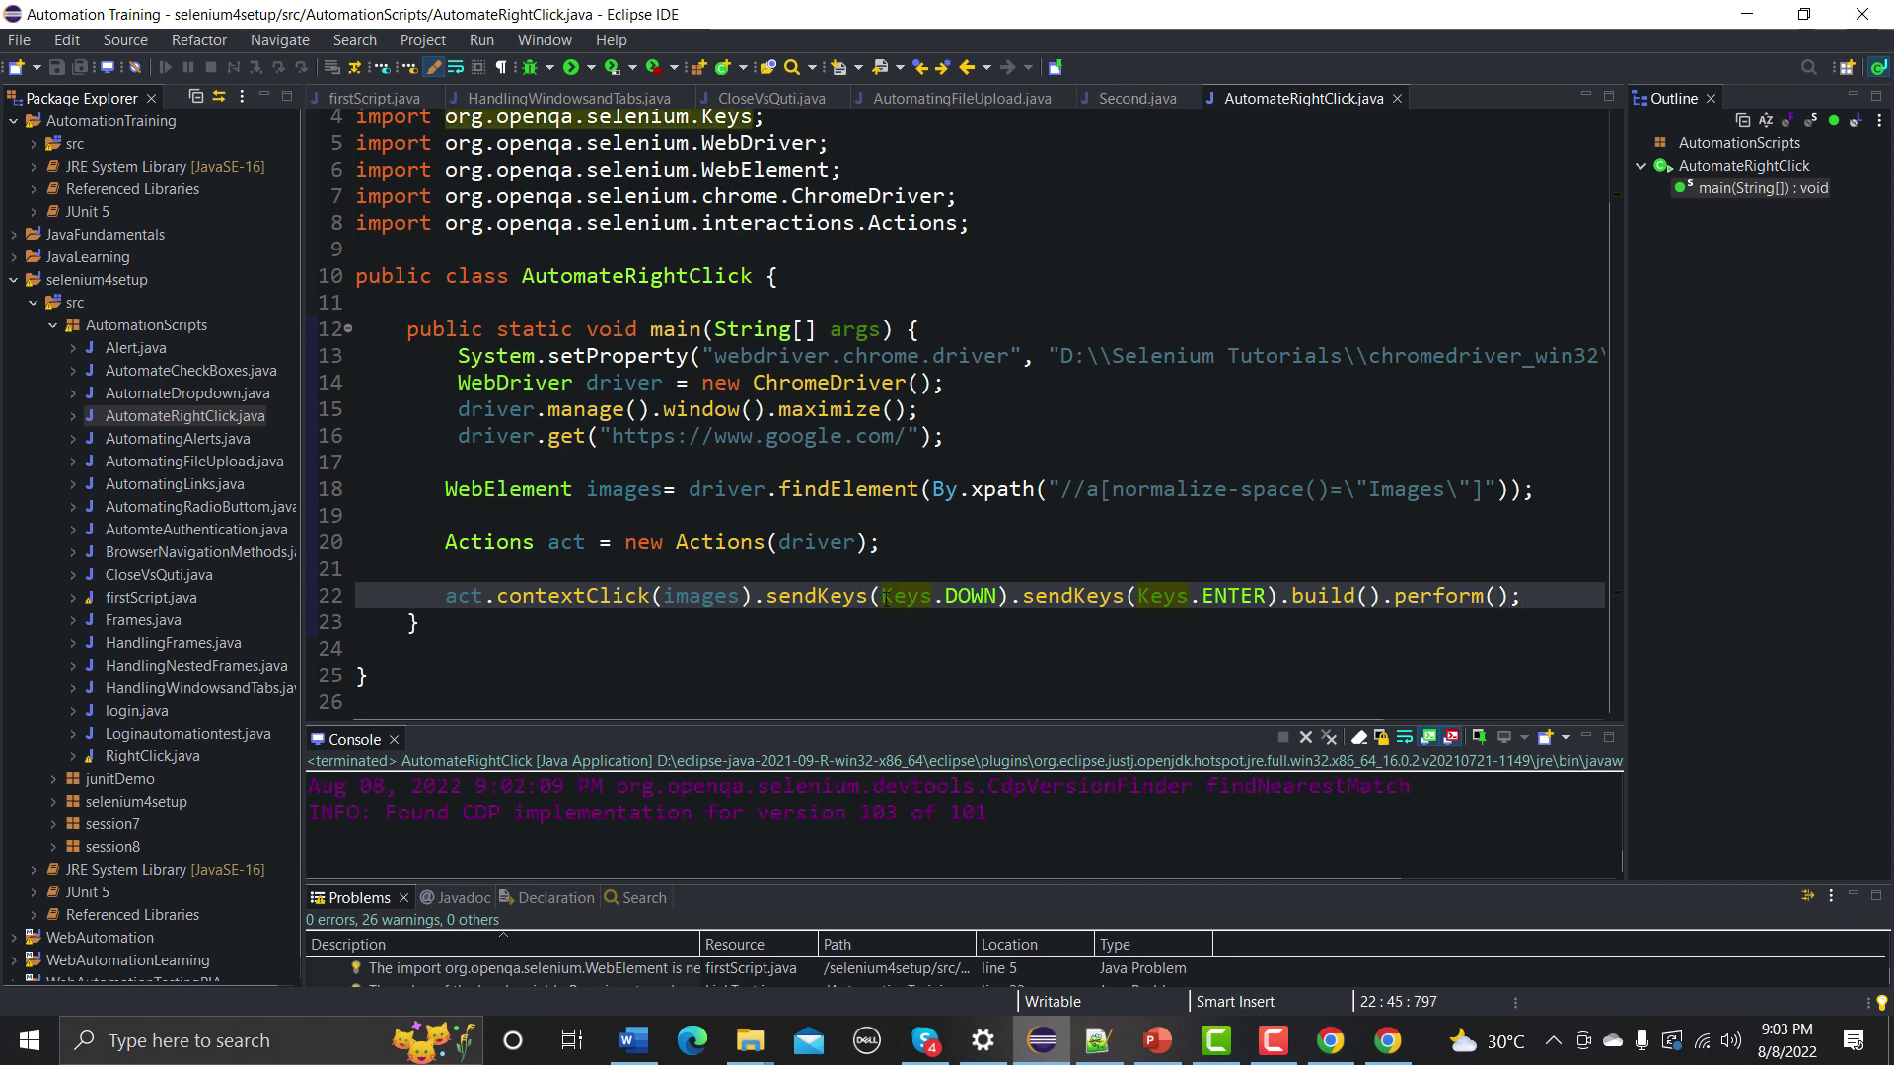
left_click_drag(882, 595, 1000, 594)
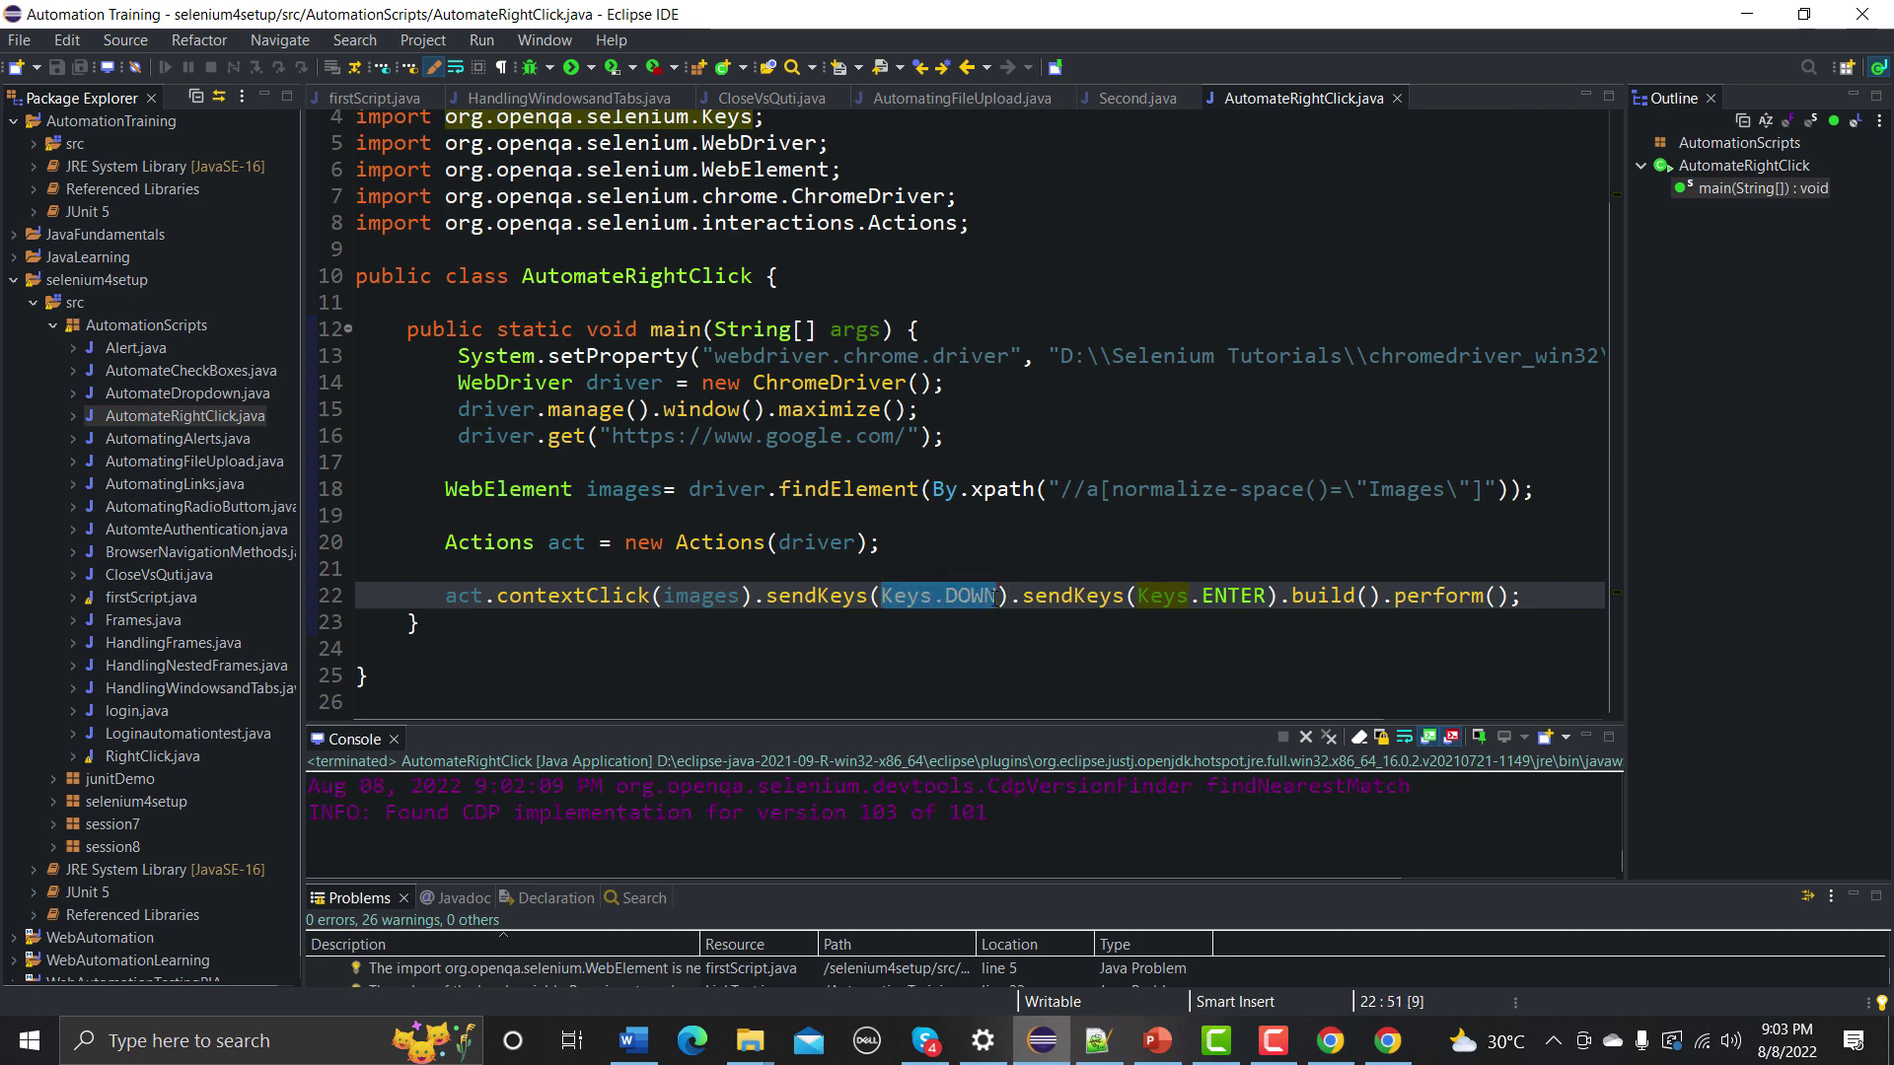
key("BackSpace")
type("Keys.")
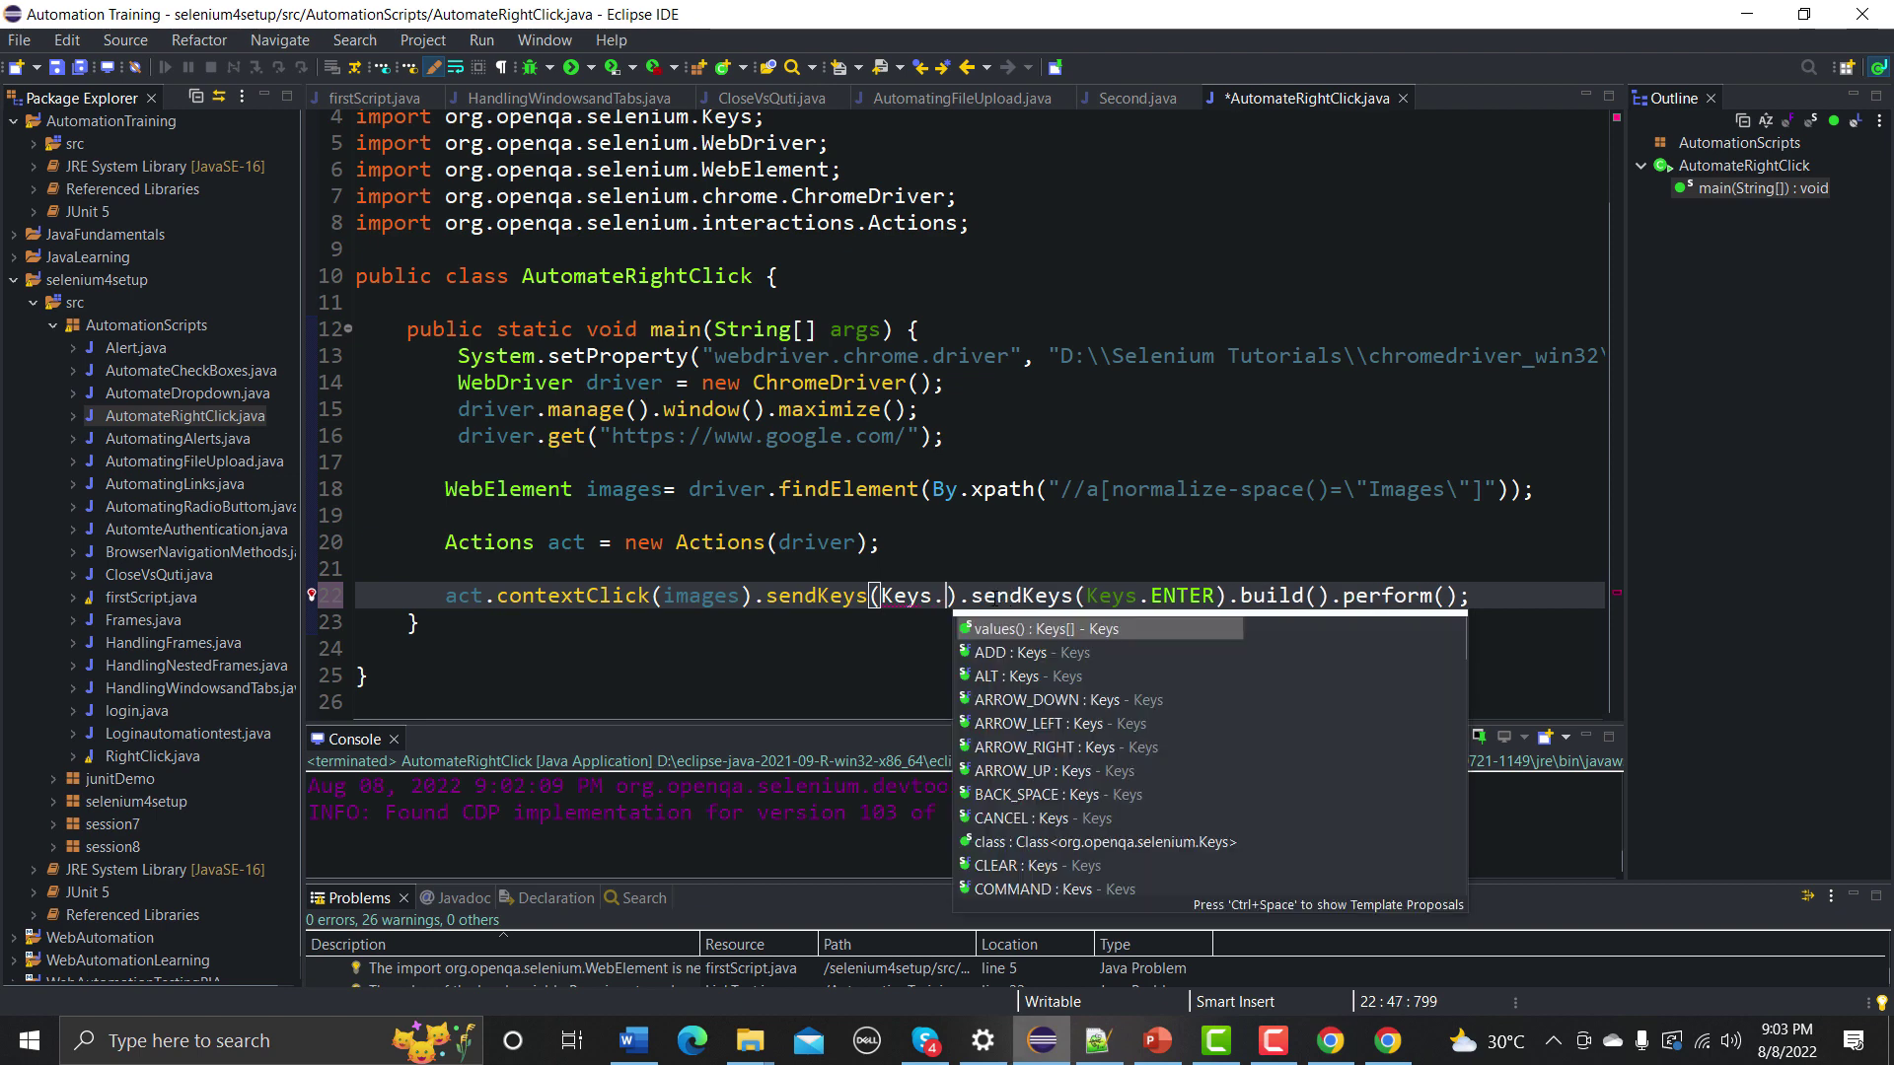
type("a")
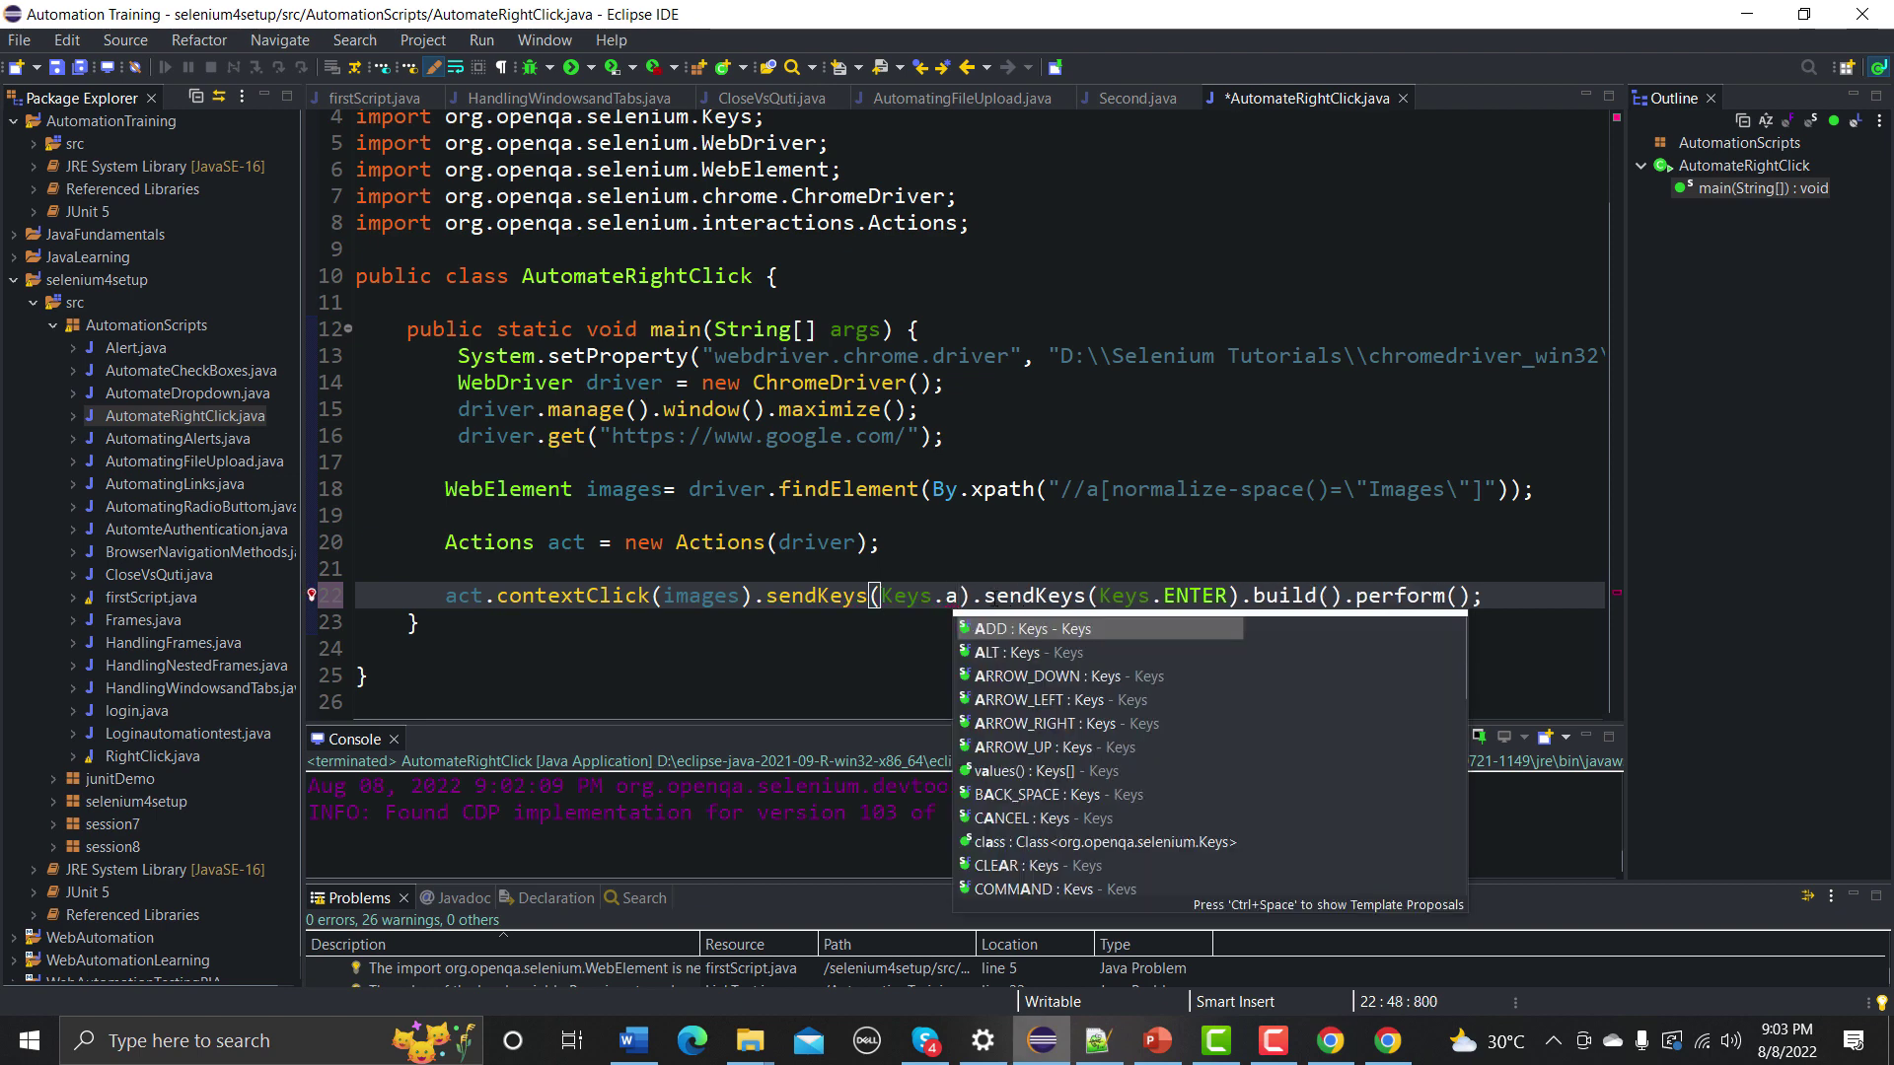
key("Down")
key("Down")
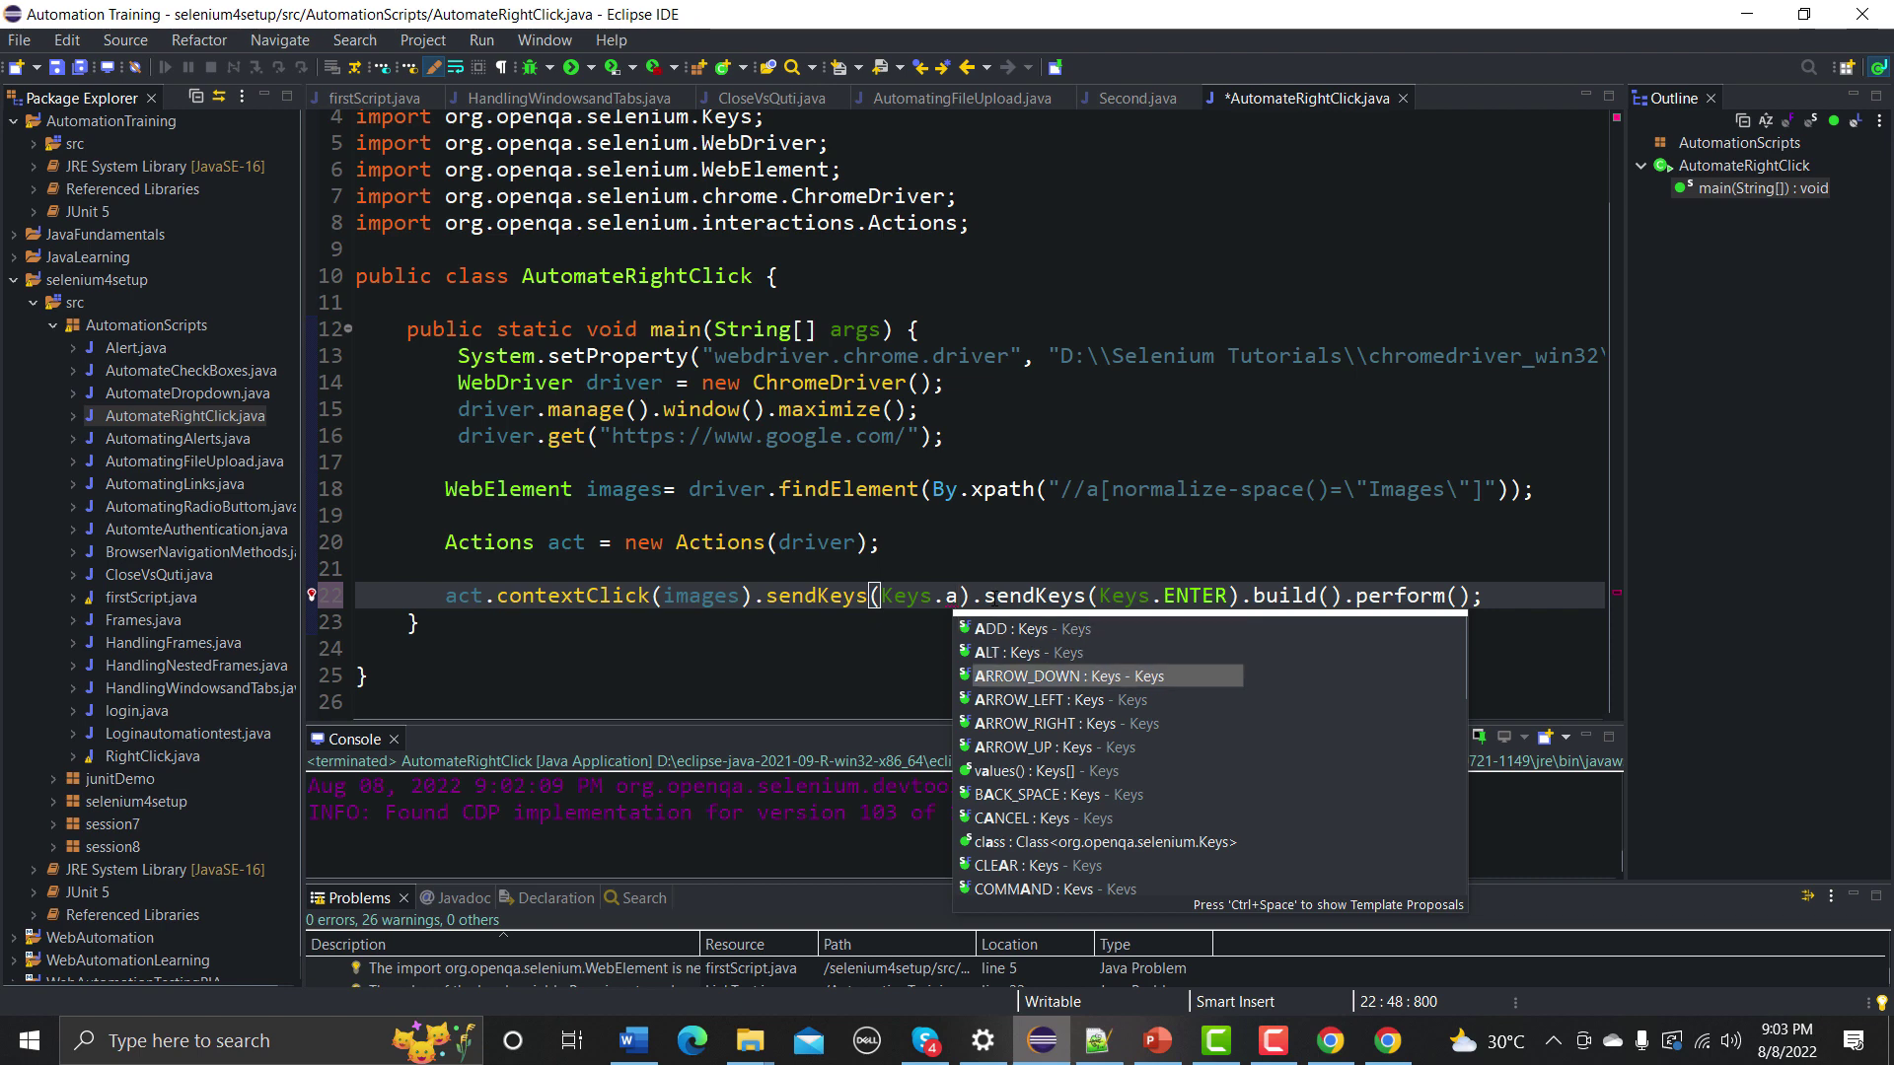
key("Return")
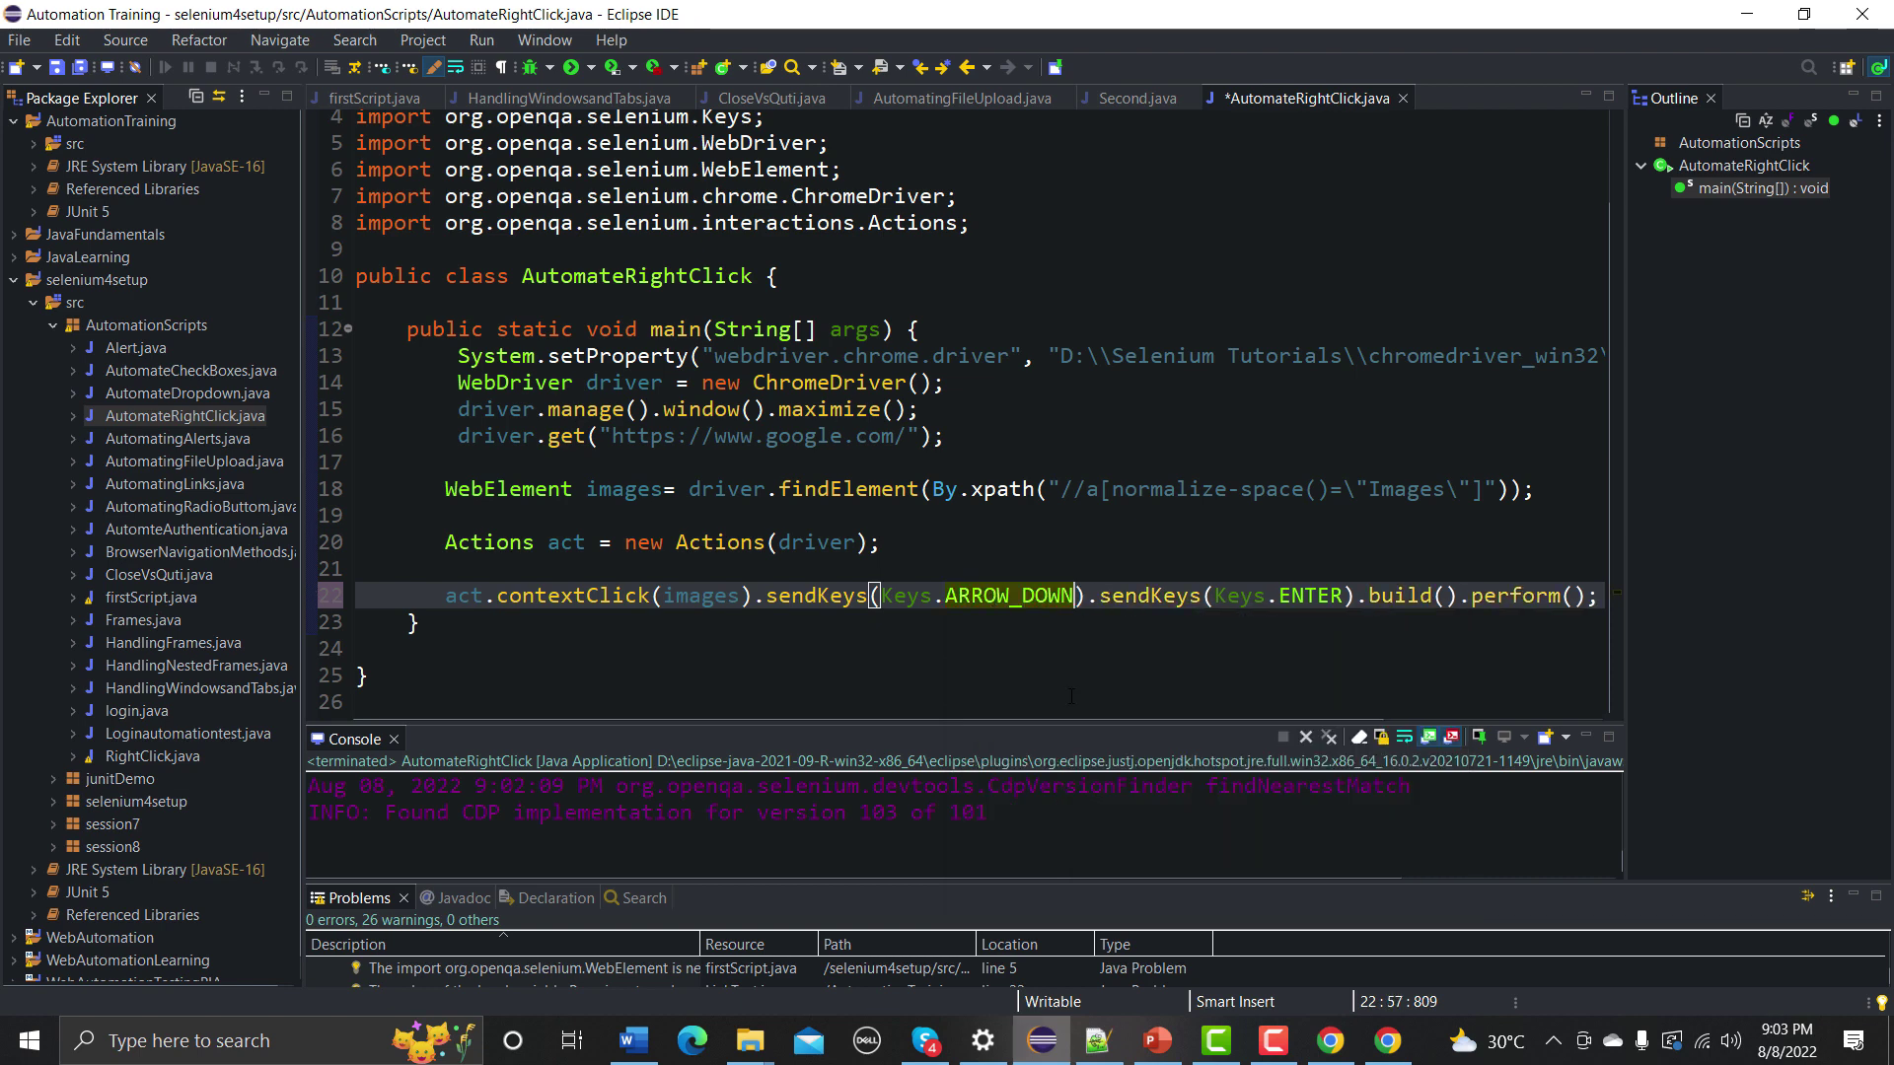
key("ctrl+s")
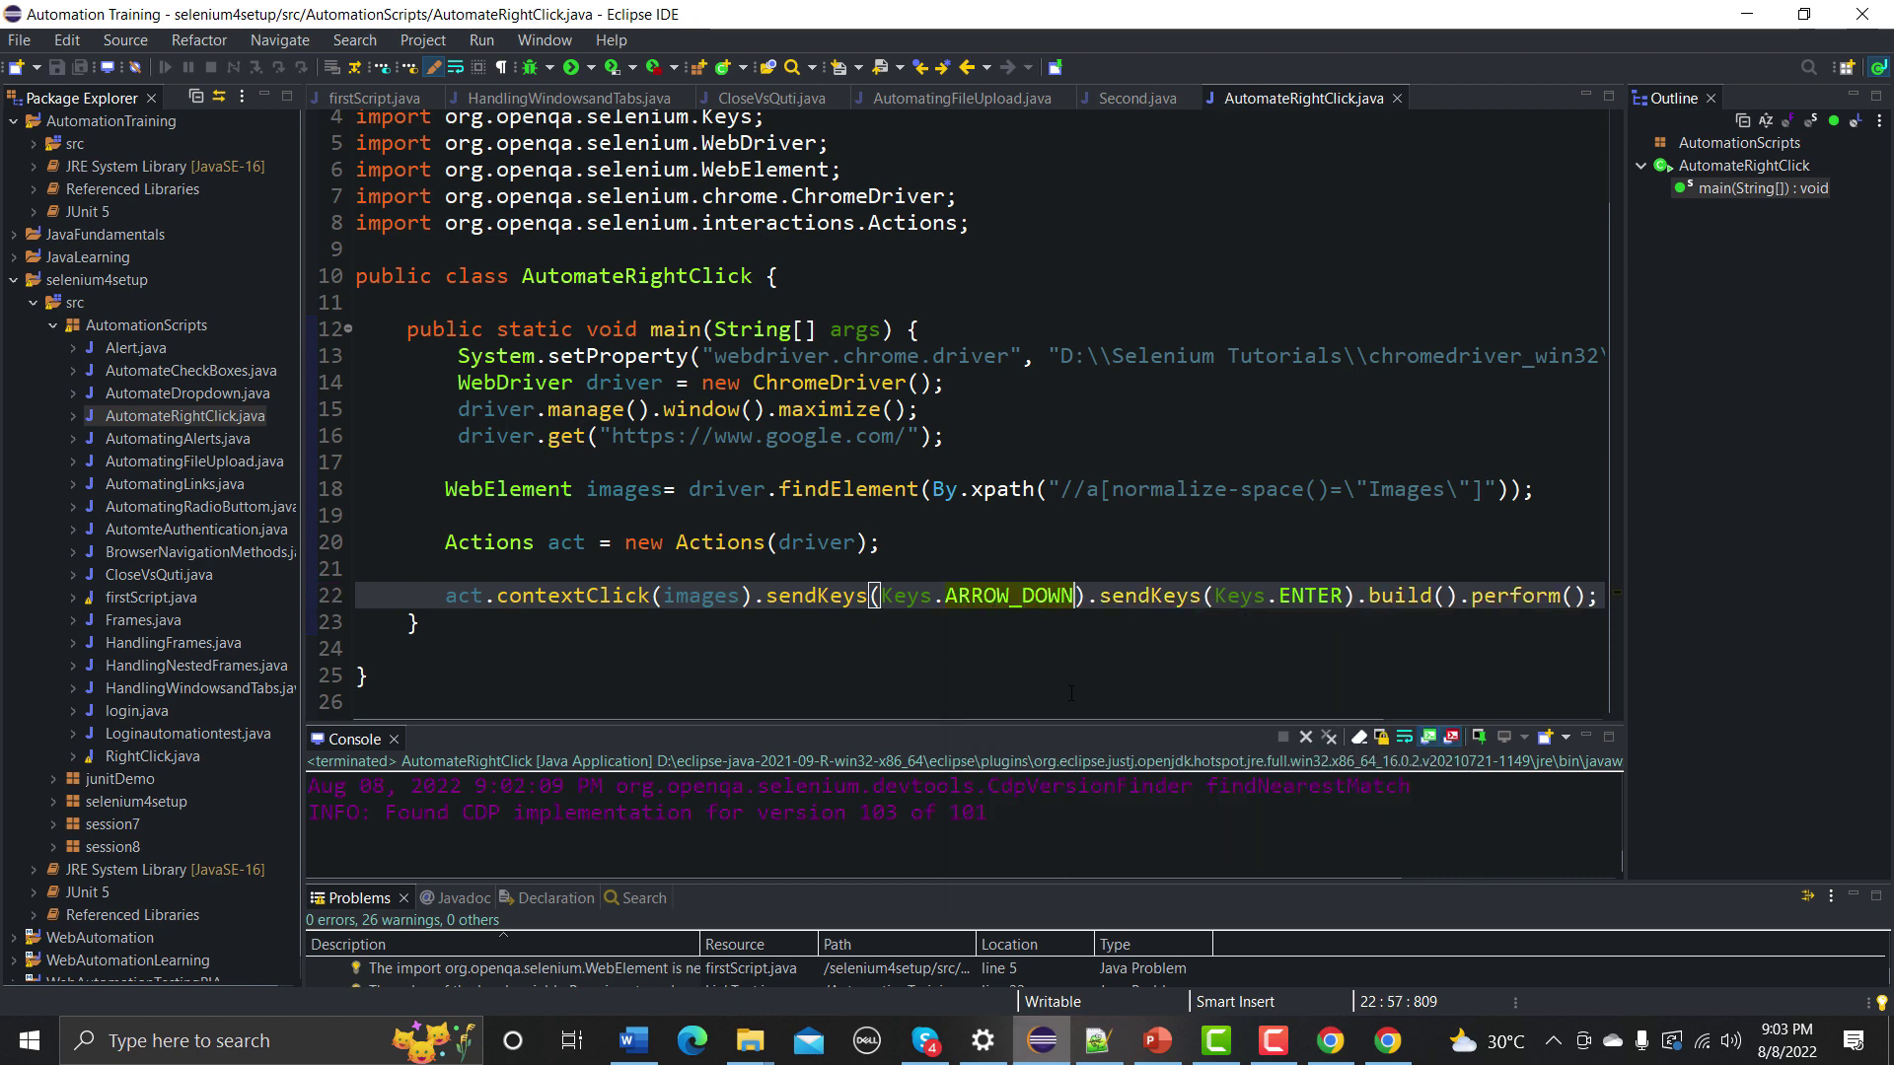
- Close the previously opened automated Chrome window from the taskbar
right_click(1078, 674)
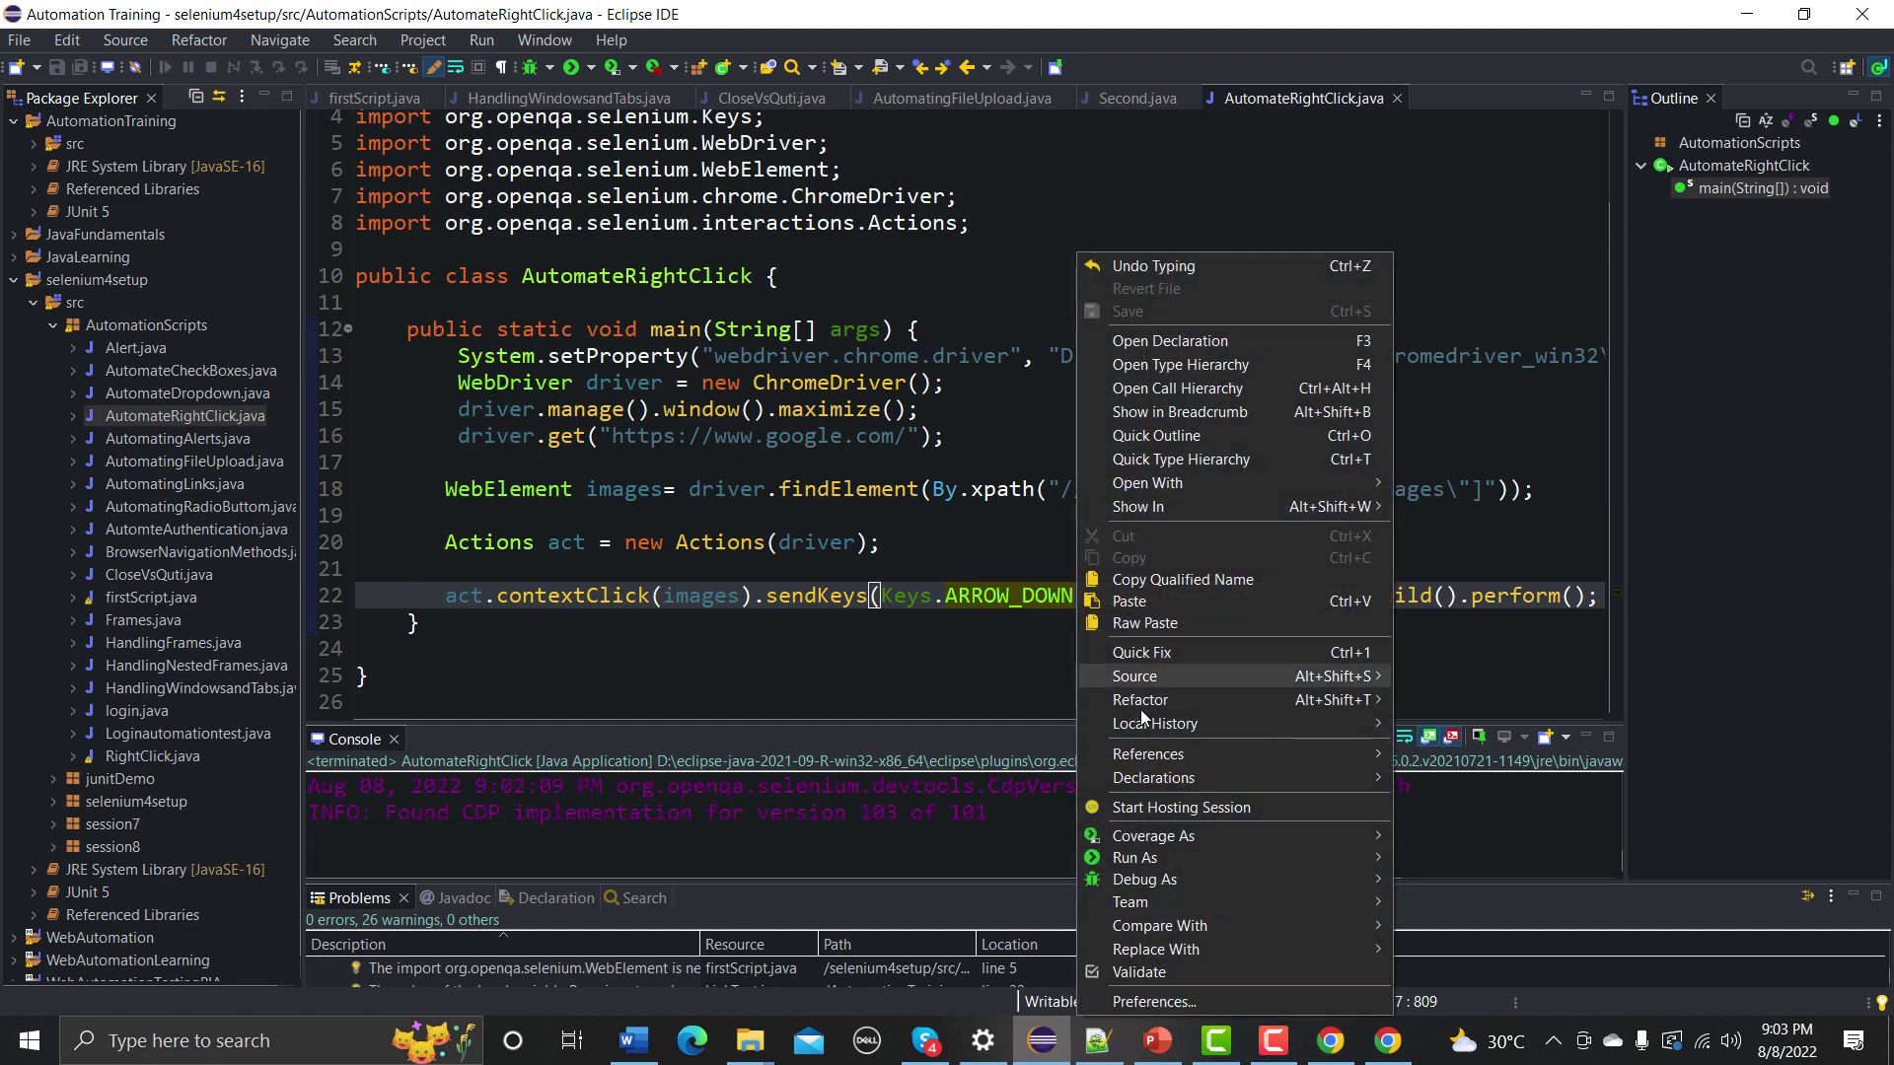
left_click(1389, 1044)
right_click(1393, 1047)
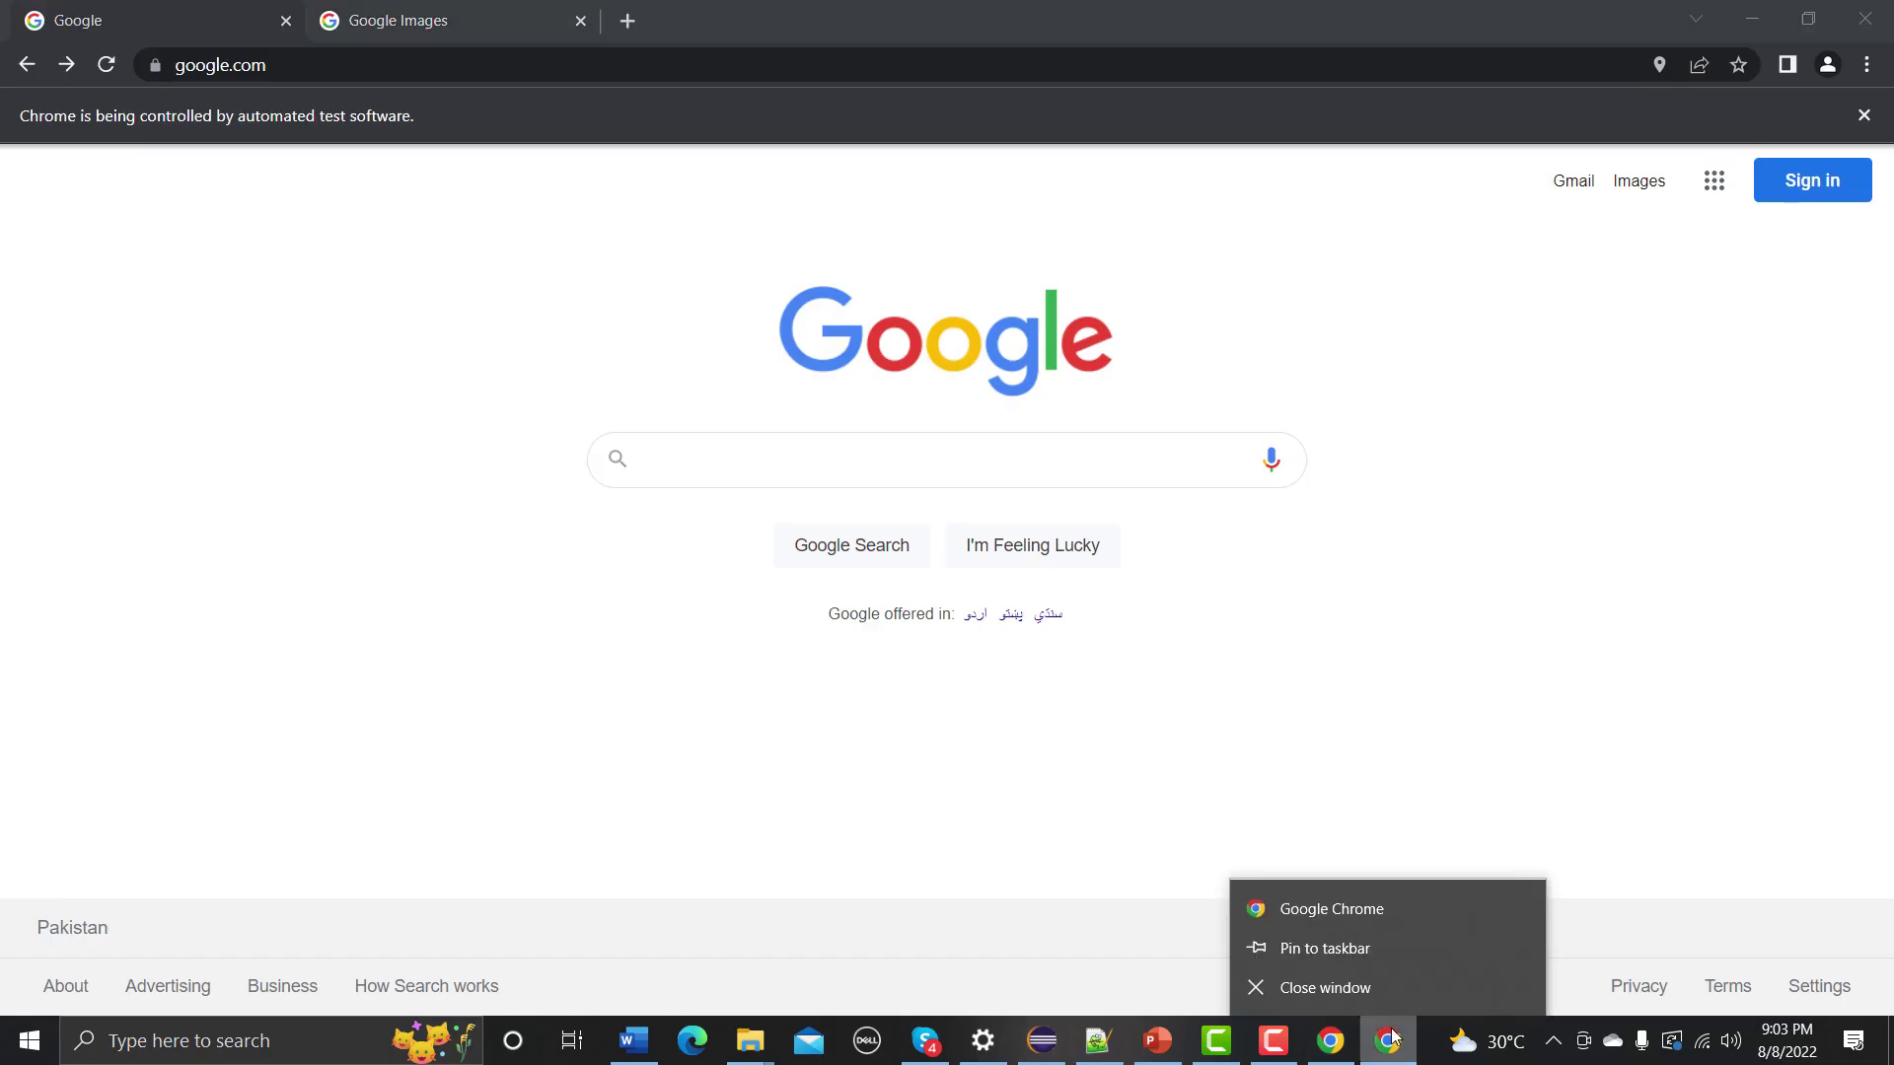
left_click(1385, 989)
- Run AutomateRightClick as a Java application and check the Google Images result in Chrome
right_click(1092, 656)
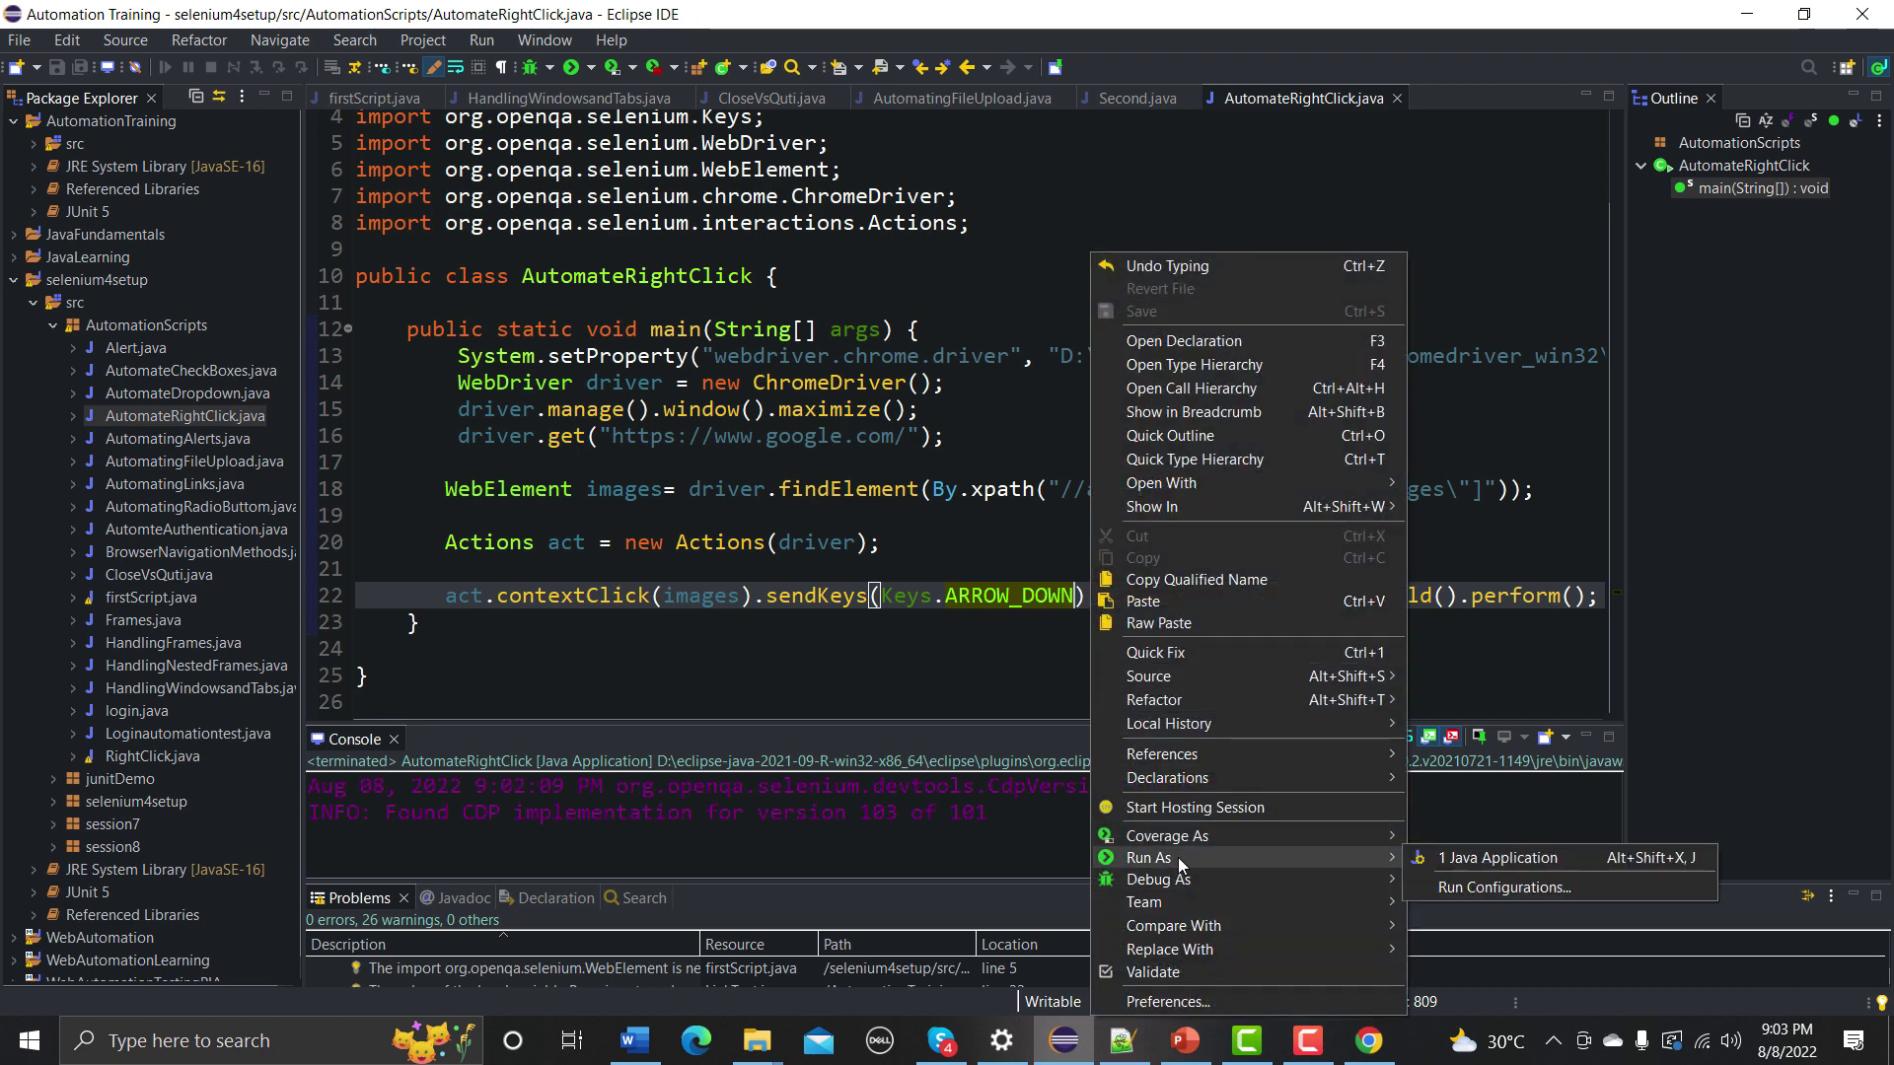
left_click(1466, 860)
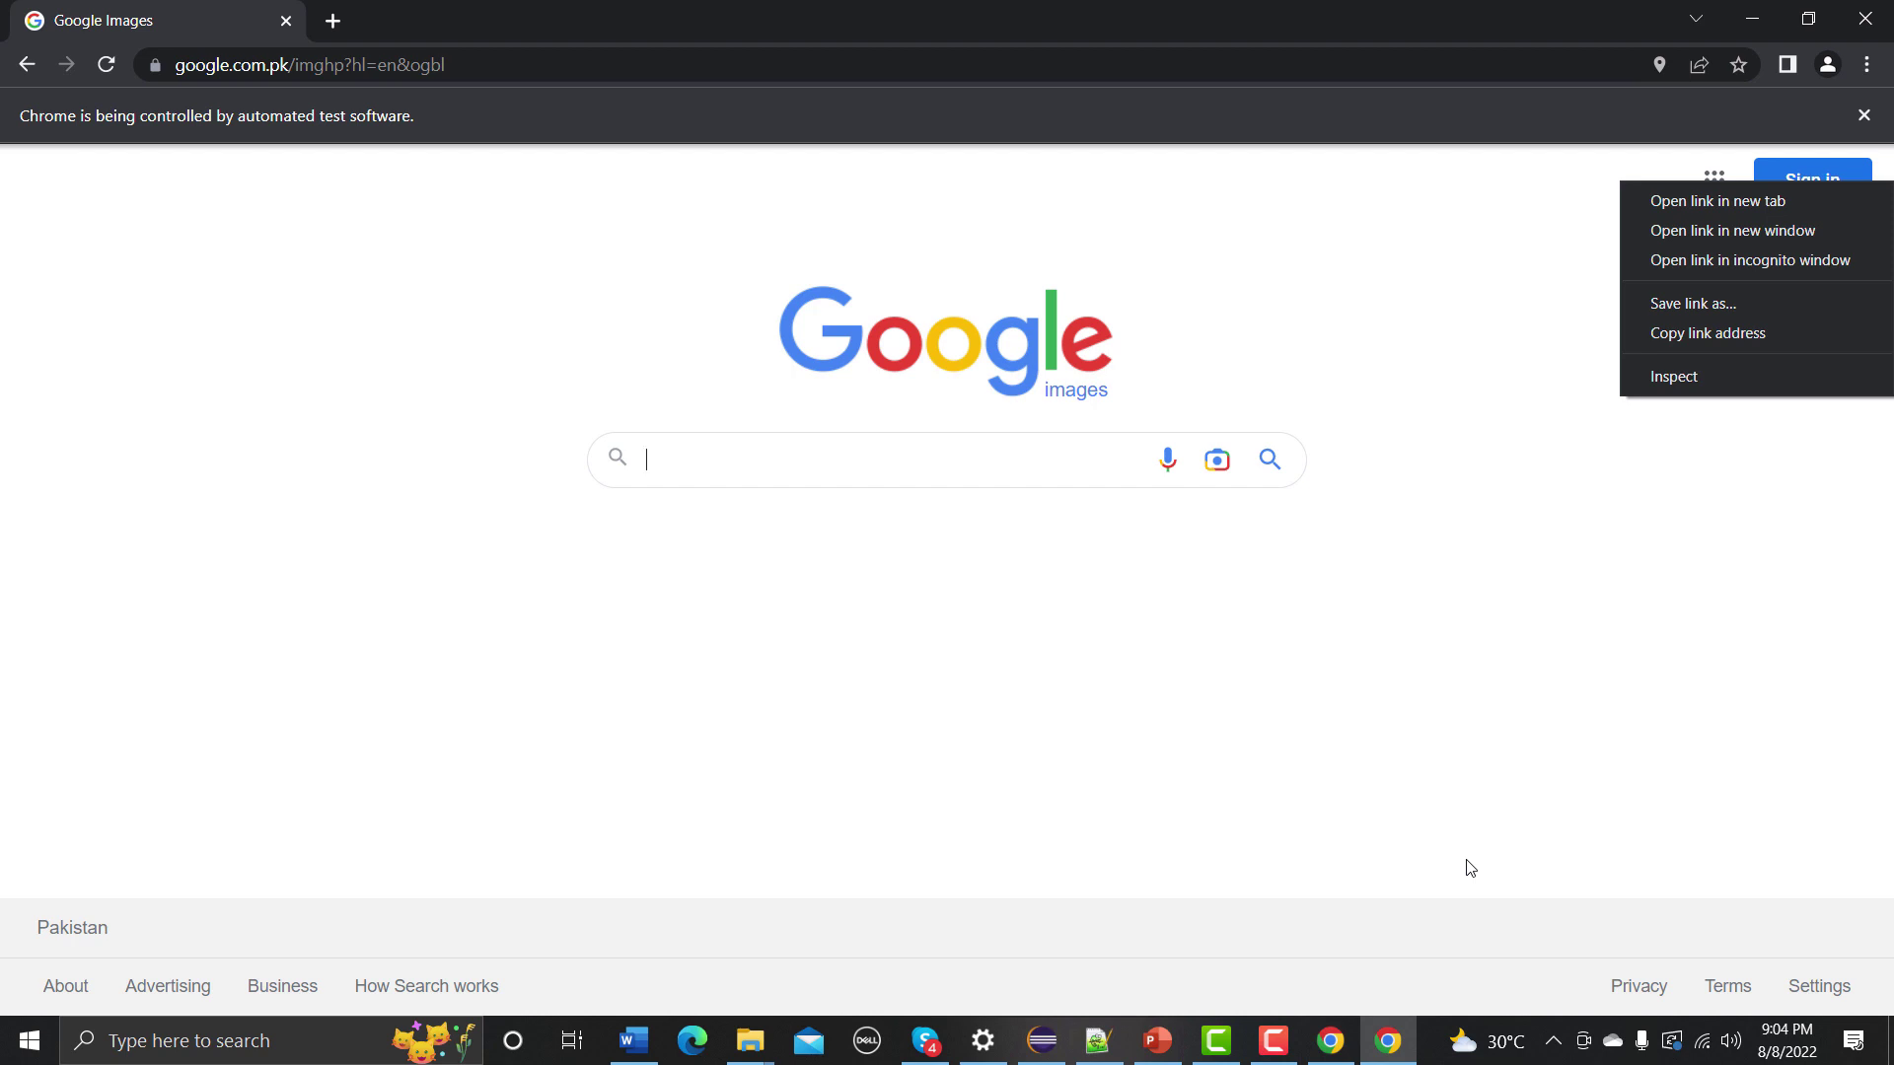
left_click(1539, 488)
right_click(1532, 467)
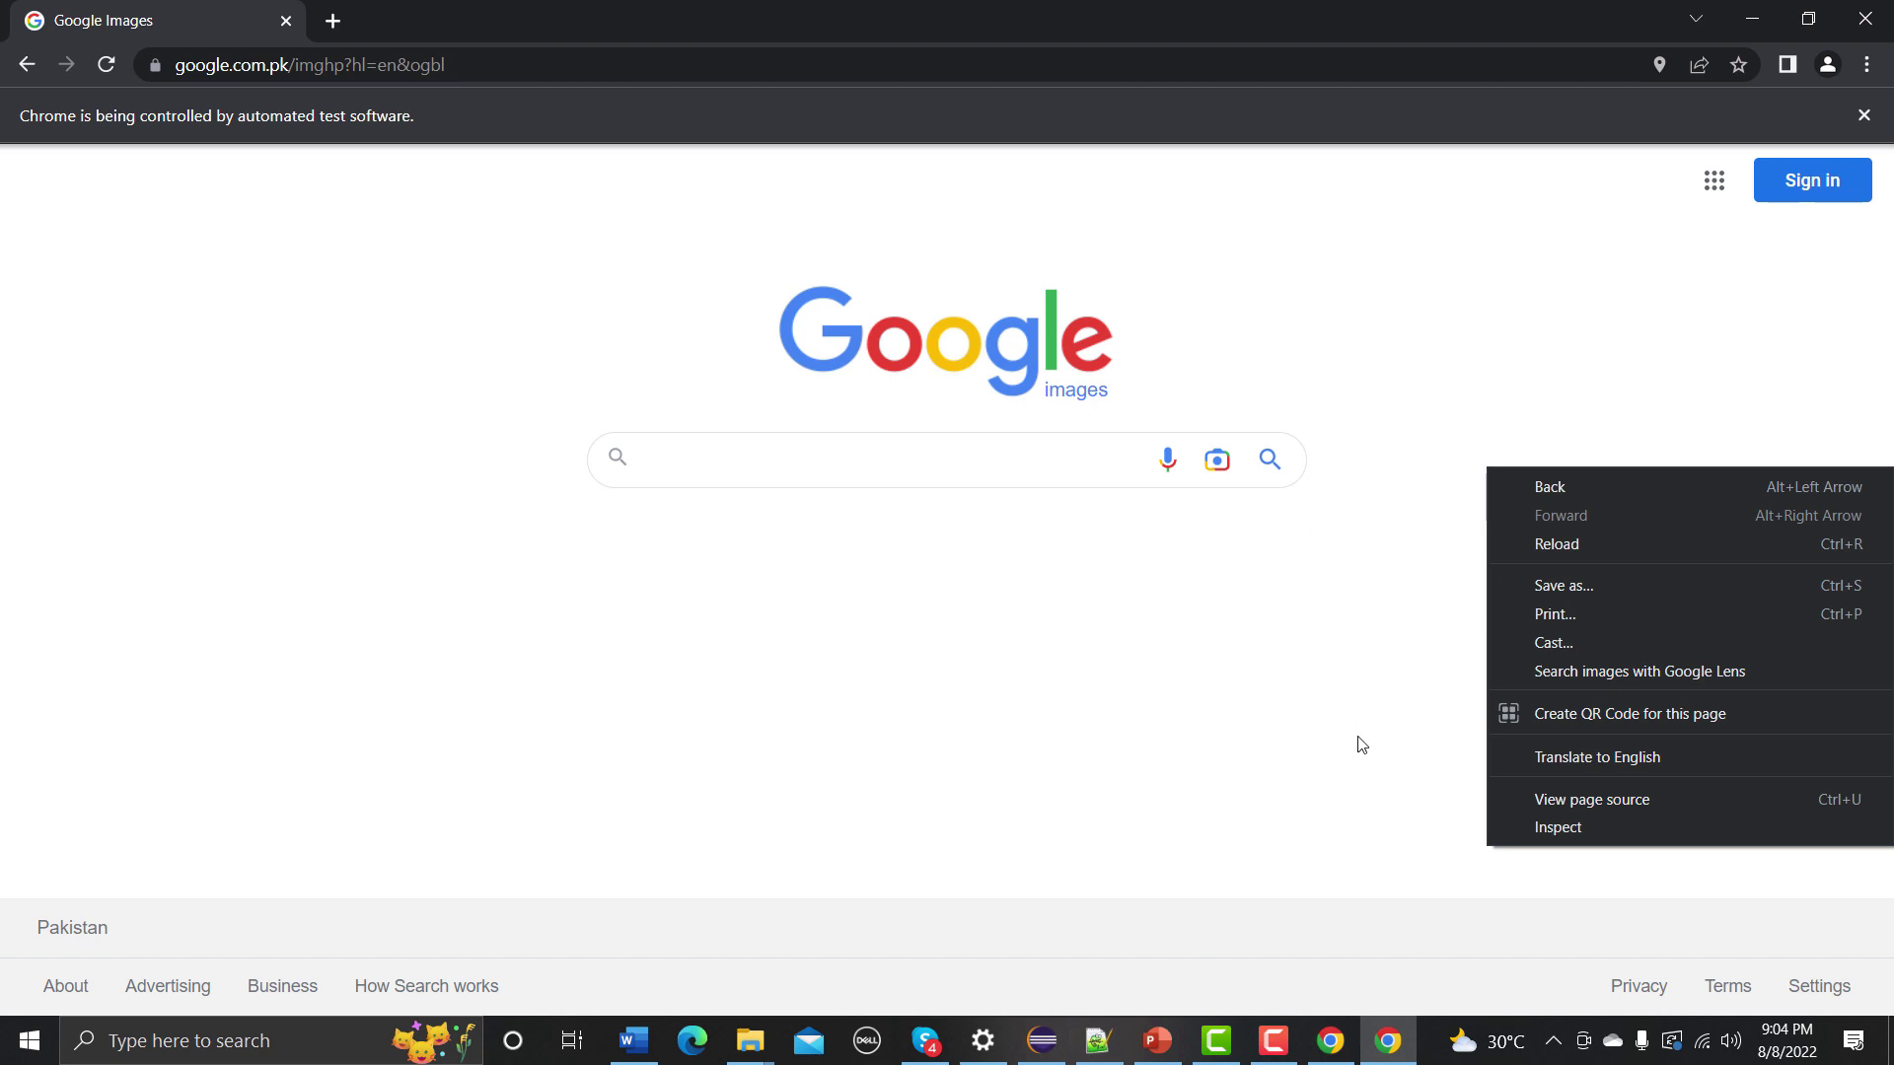
- Return to Eclipse and review the Actions declaration on line 20
left_click(1043, 1041)
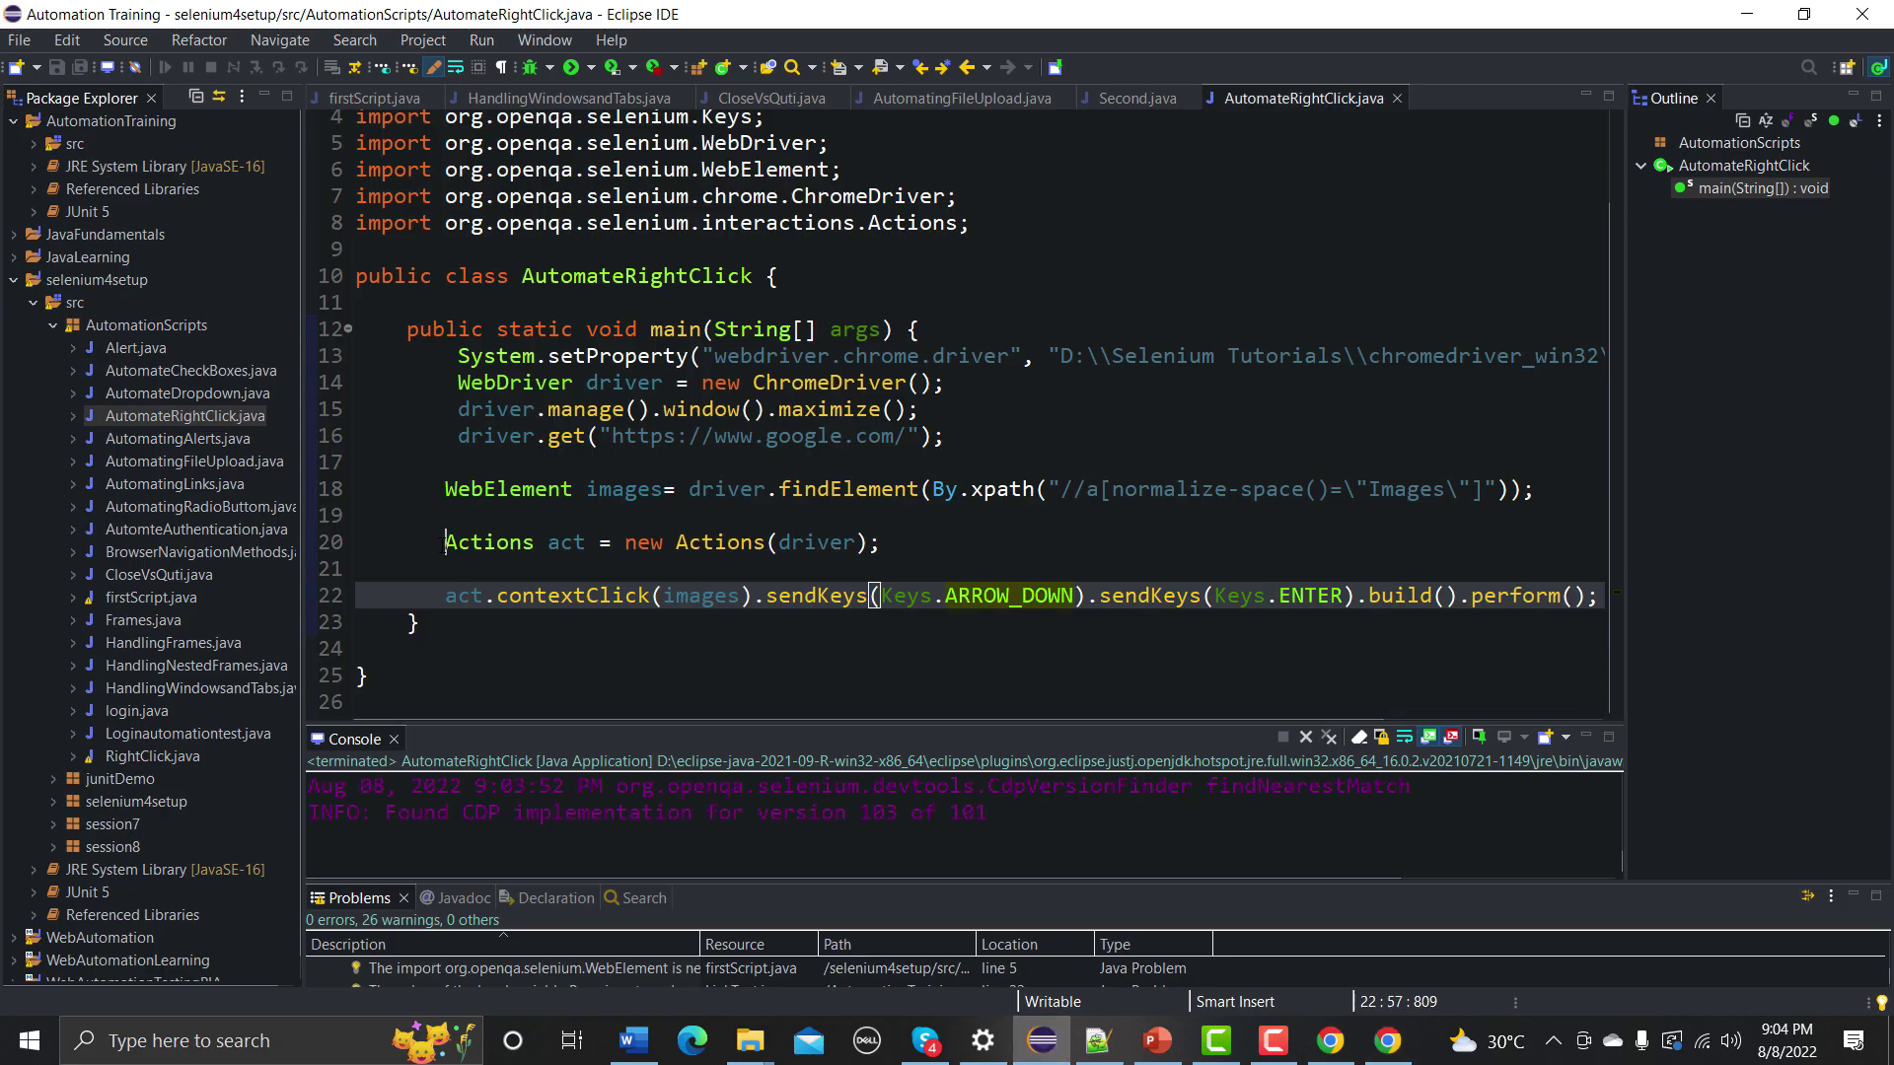
left_click_drag(444, 544, 952, 543)
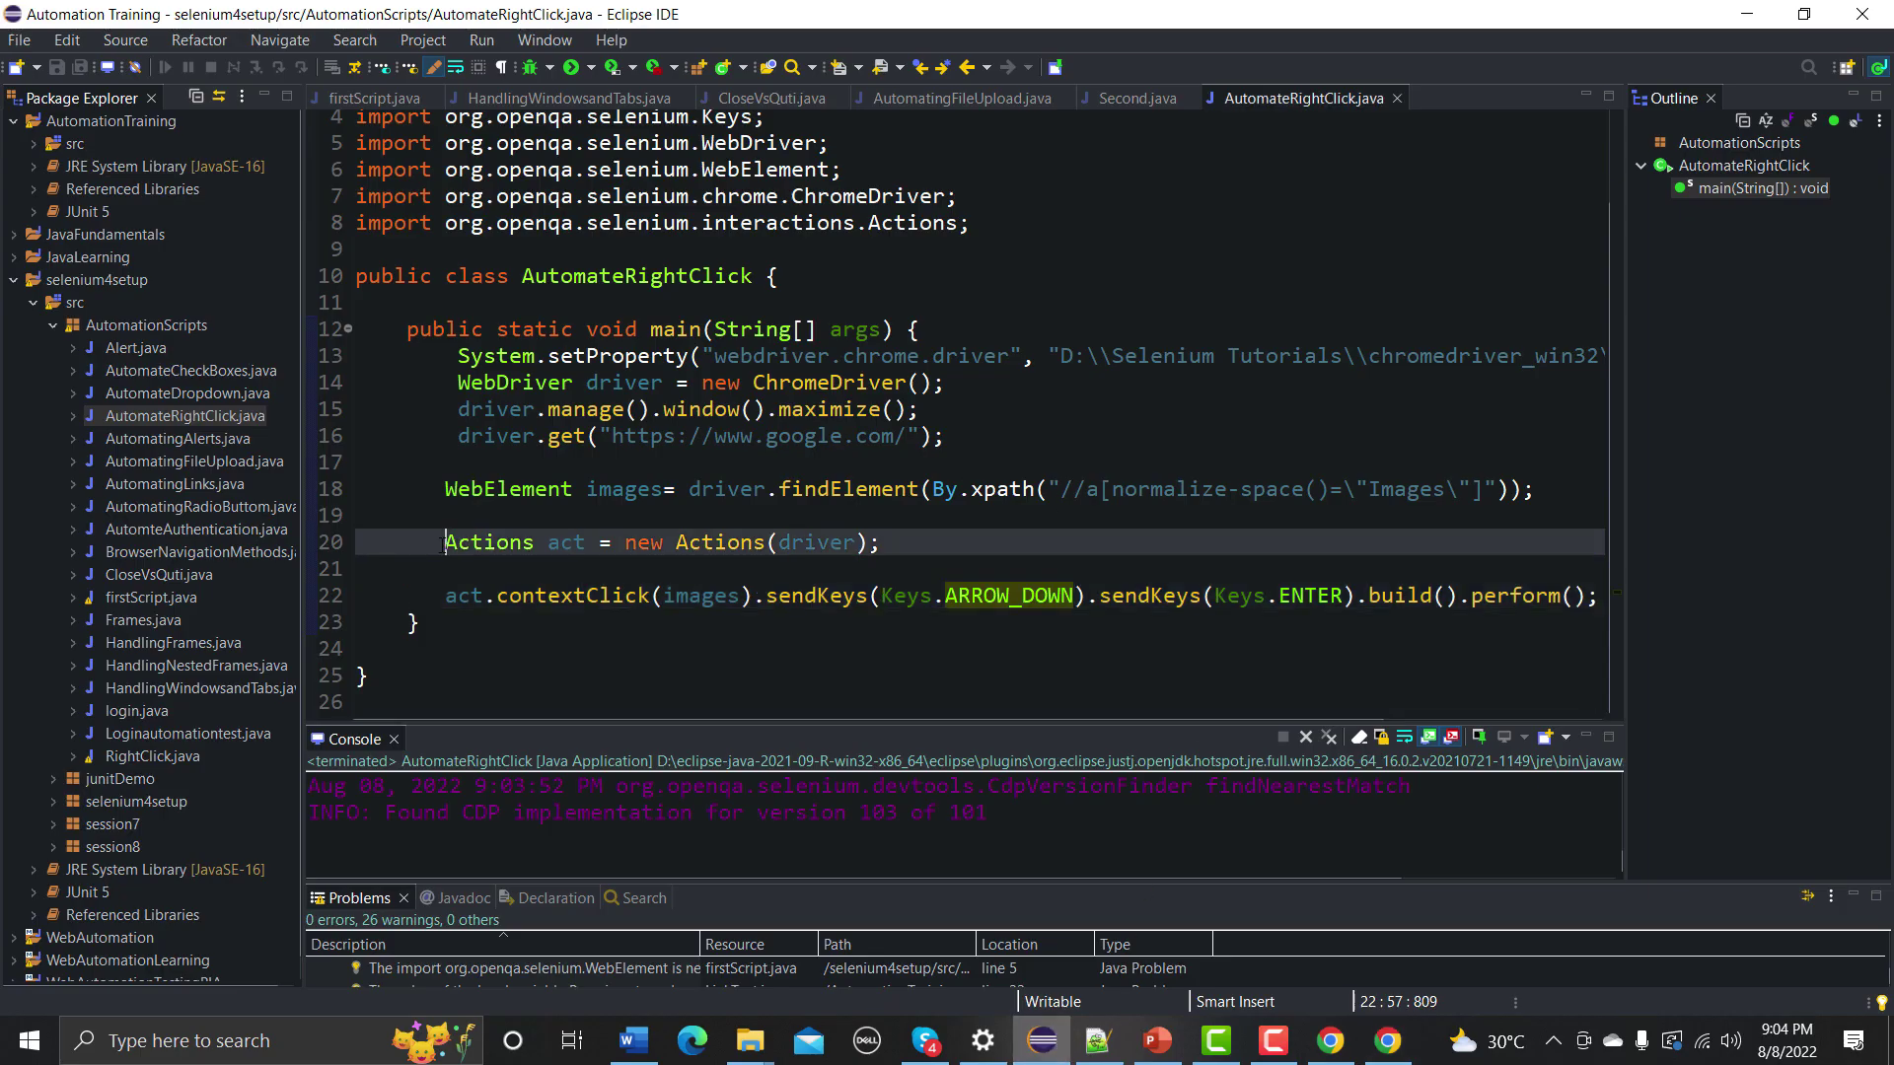
left_click(963, 542)
right_click(971, 543)
left_click(851, 670)
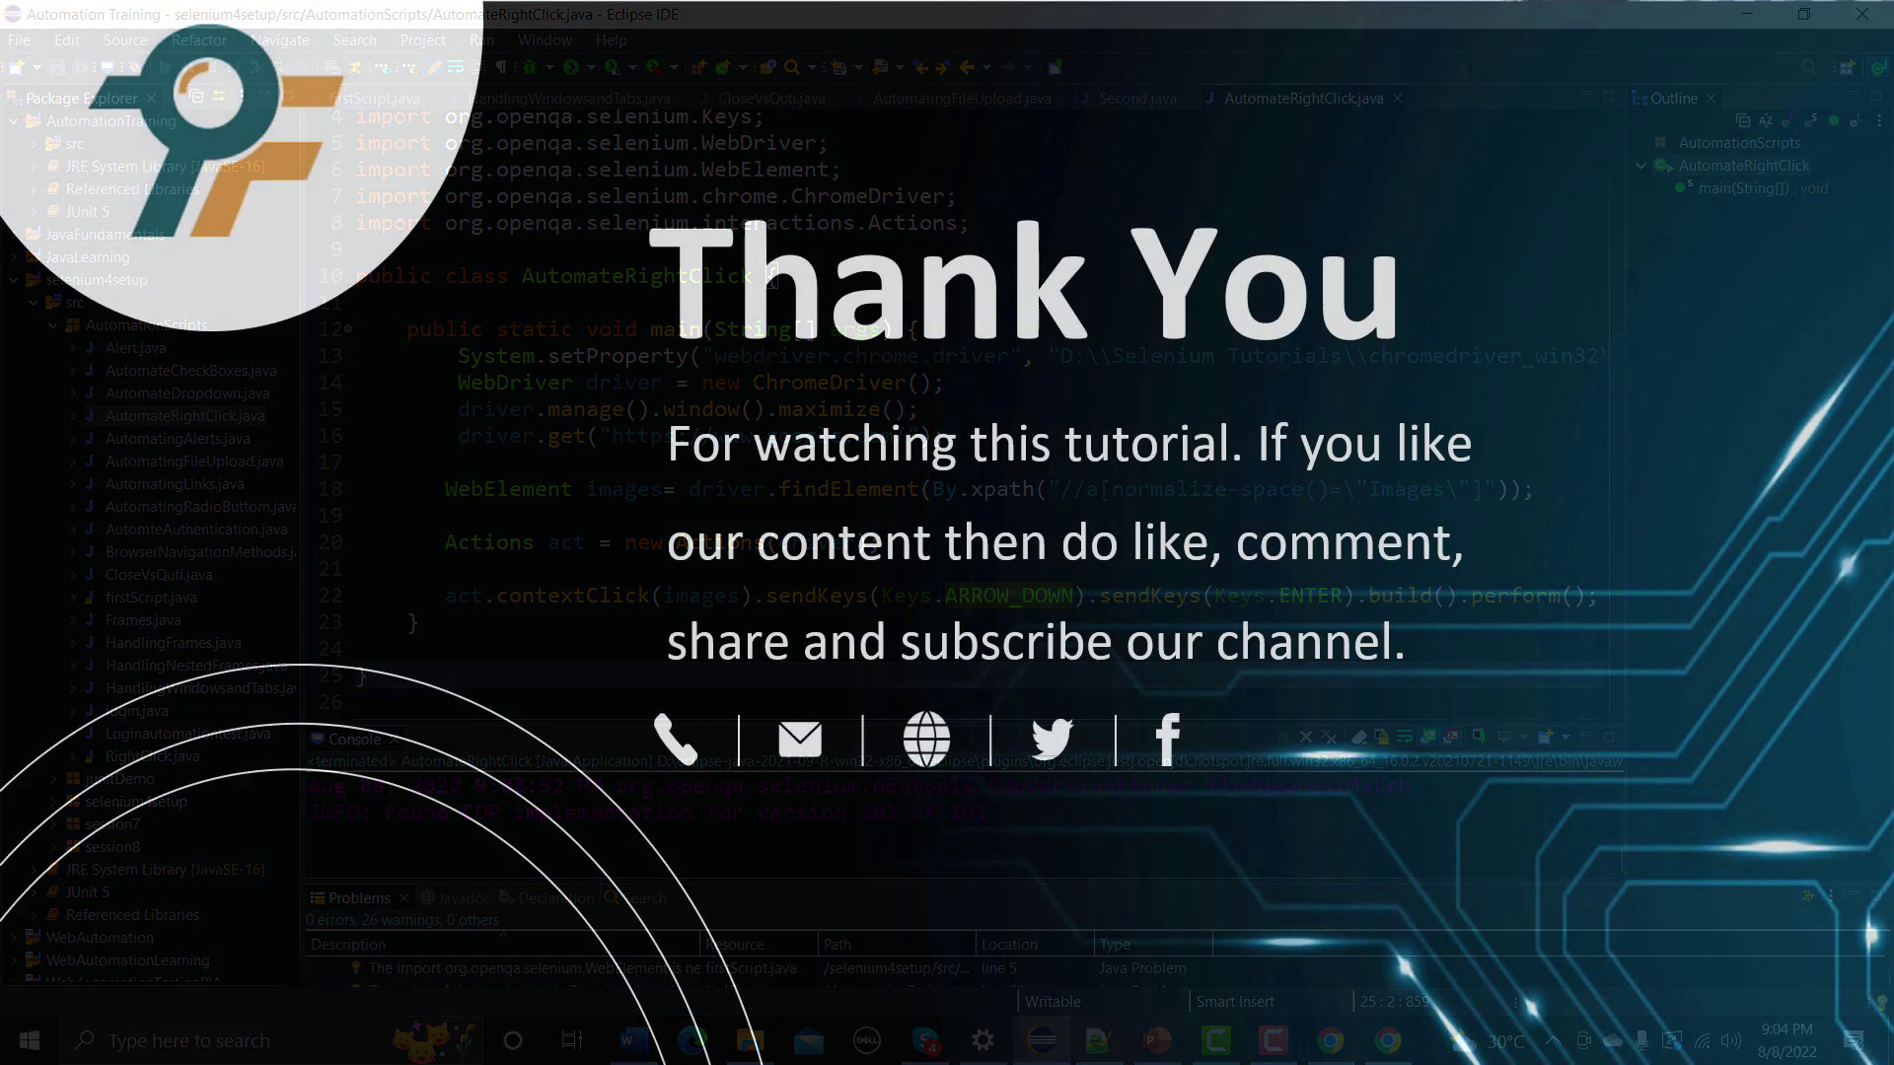